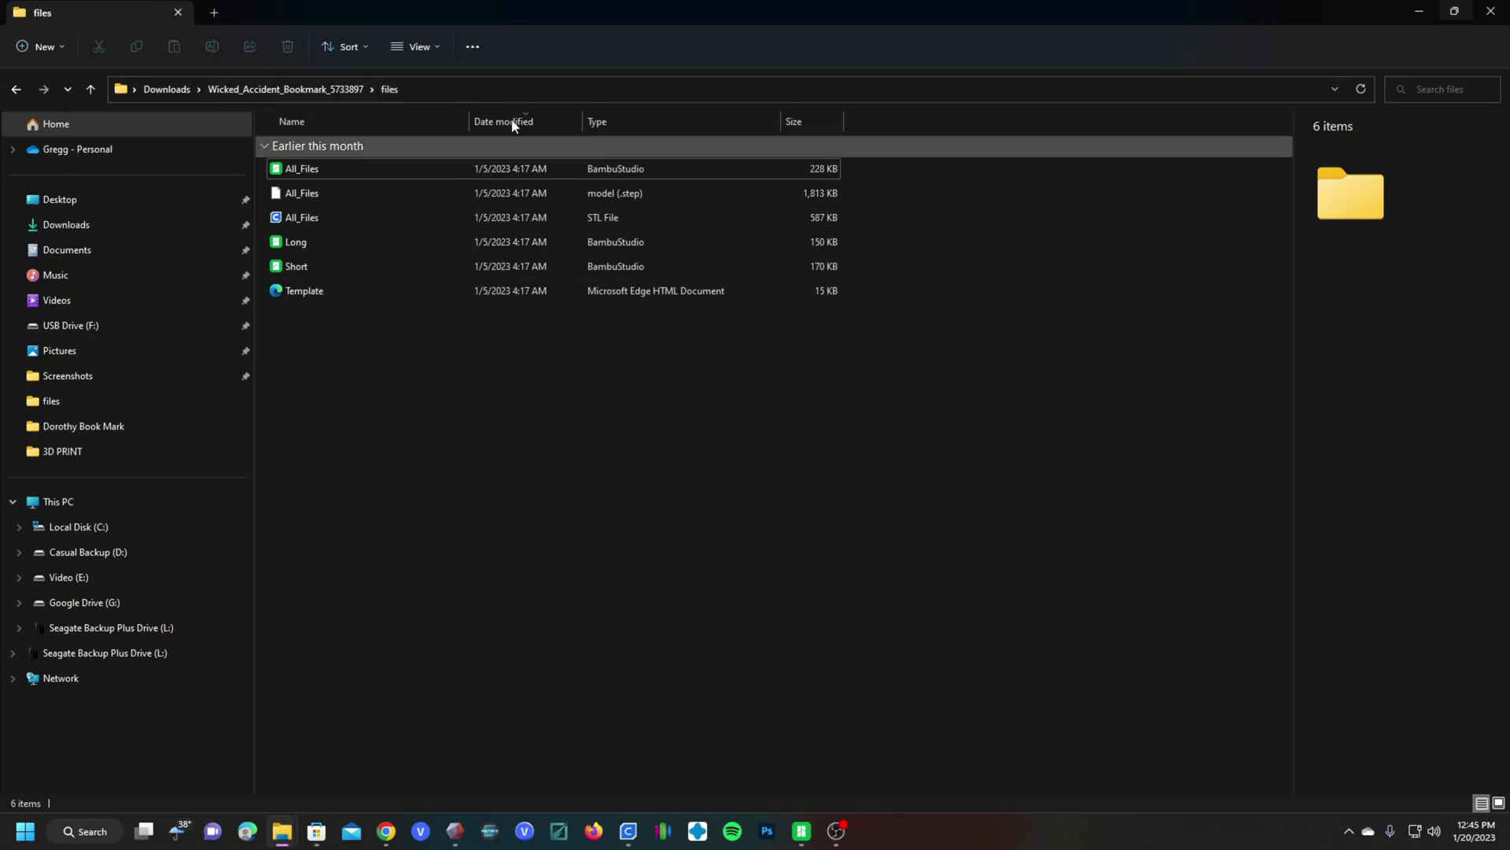
Open the Short bookmark file from File Explorer with Open with > Ultimaker Cura.
right_click(304, 273)
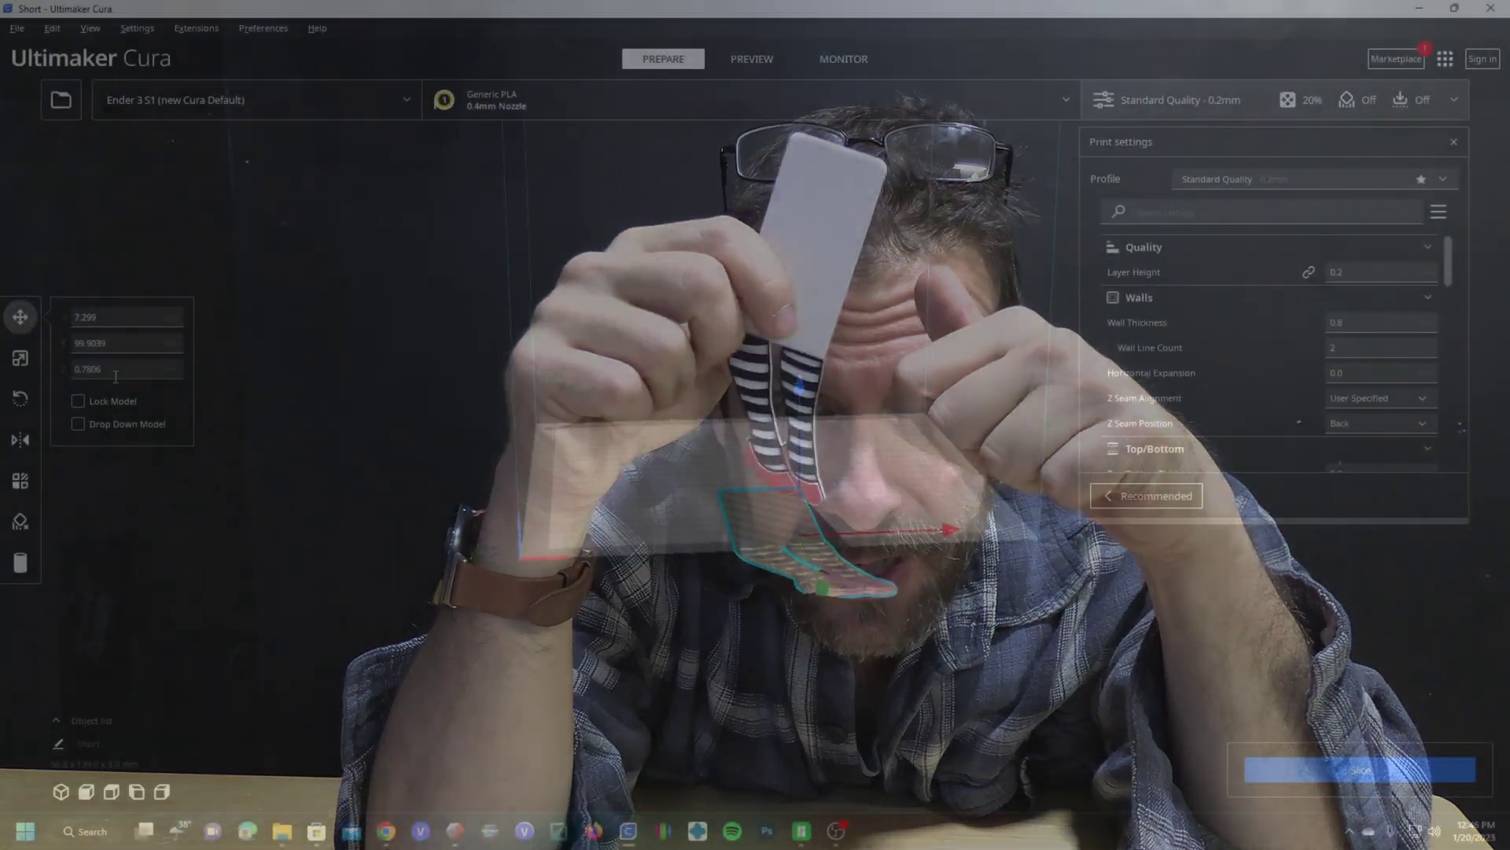
Set the Short bookmark's Z position to 0 and orbit to confirm it rests on the plate.
double_click(115, 369)
type("0")
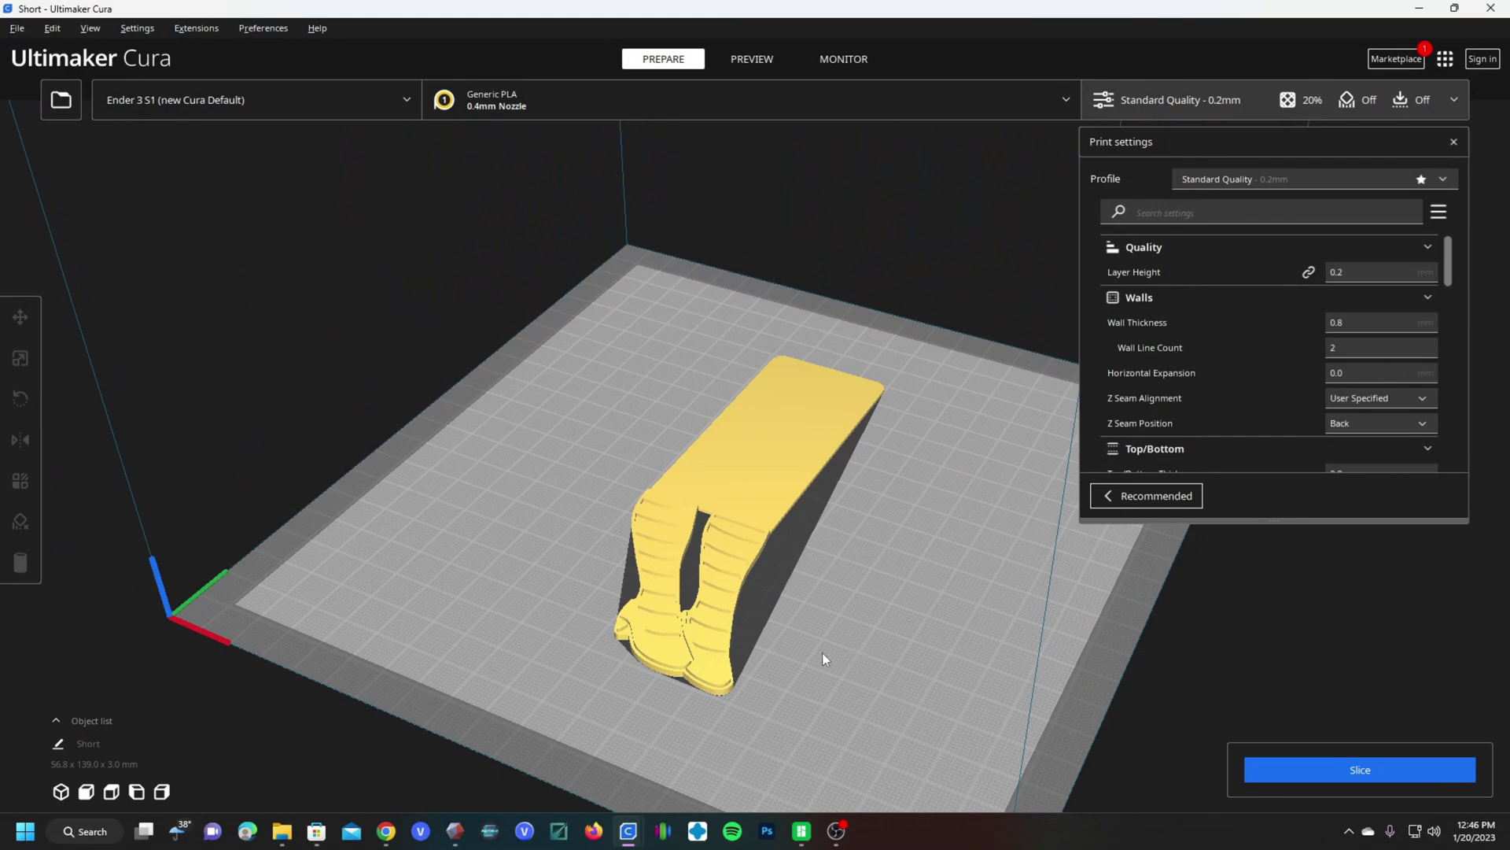
right_click_drag(823, 653, 814, 512)
scroll(417, 653, "up", 5)
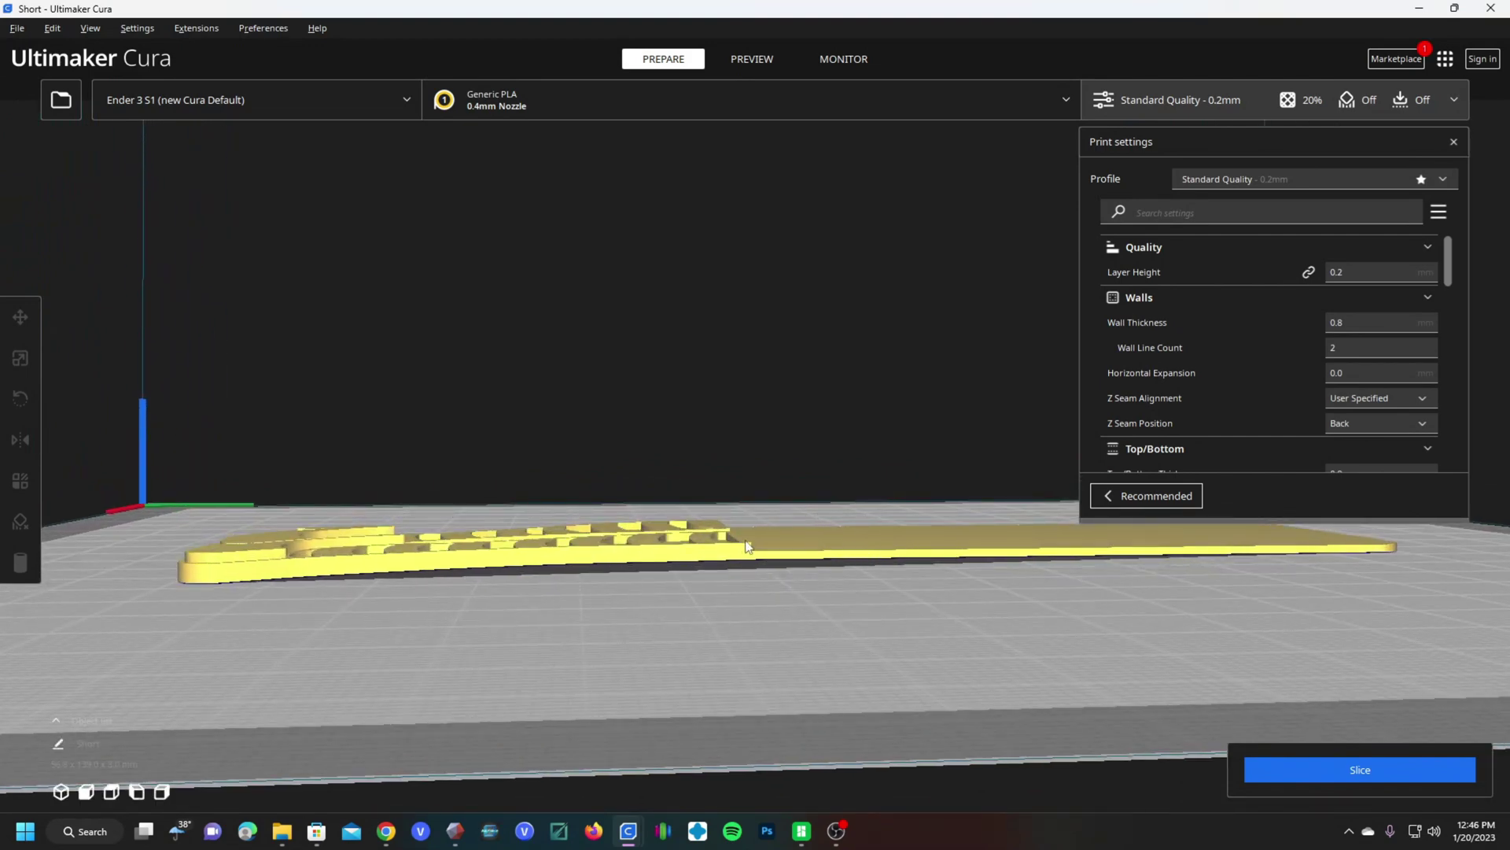
right_click_drag(263, 557, 838, 611)
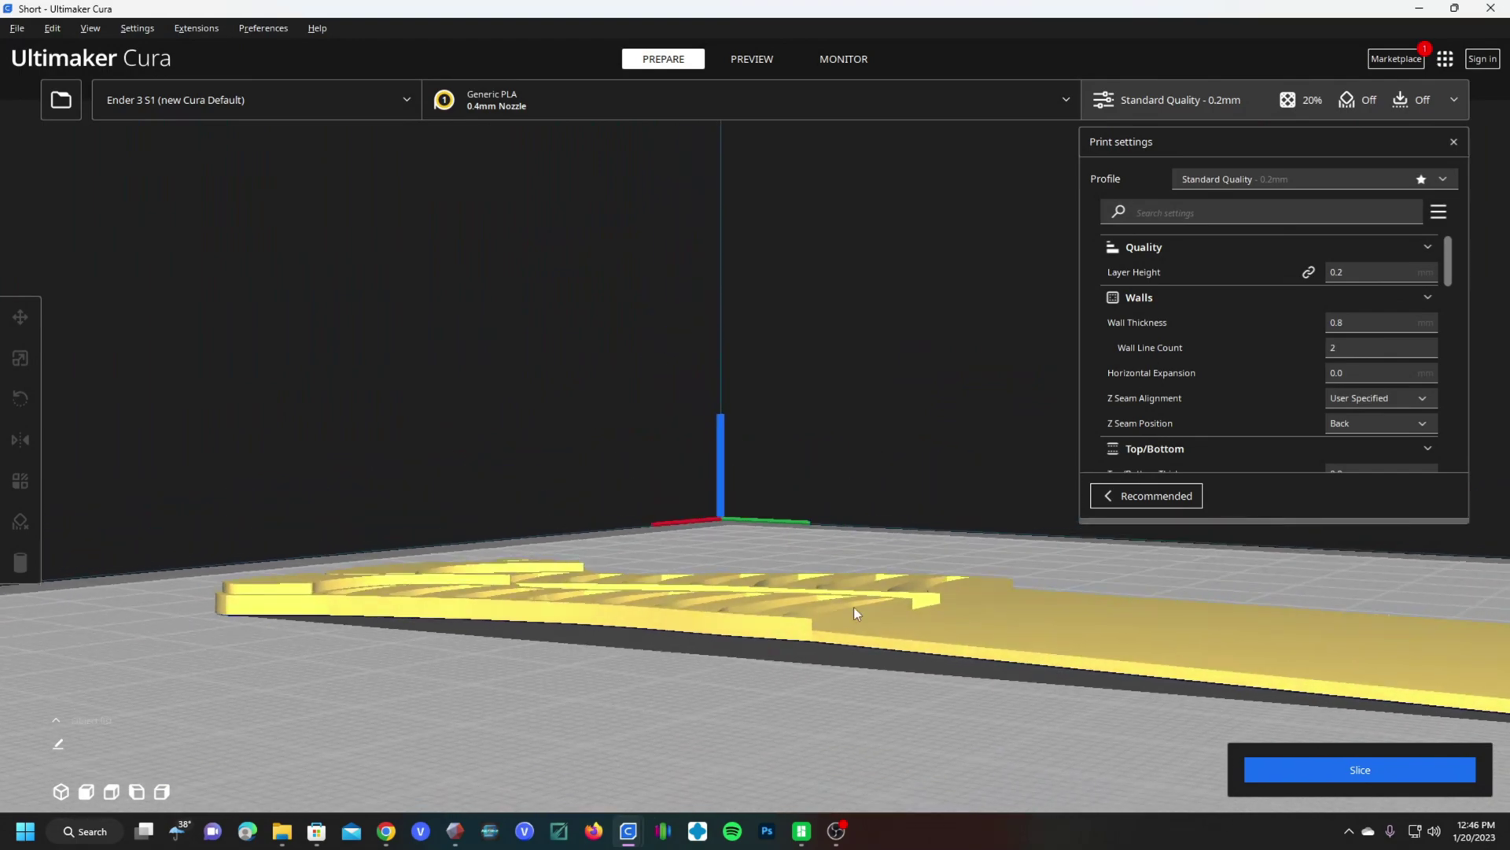
right_click_drag(567, 613, 403, 631)
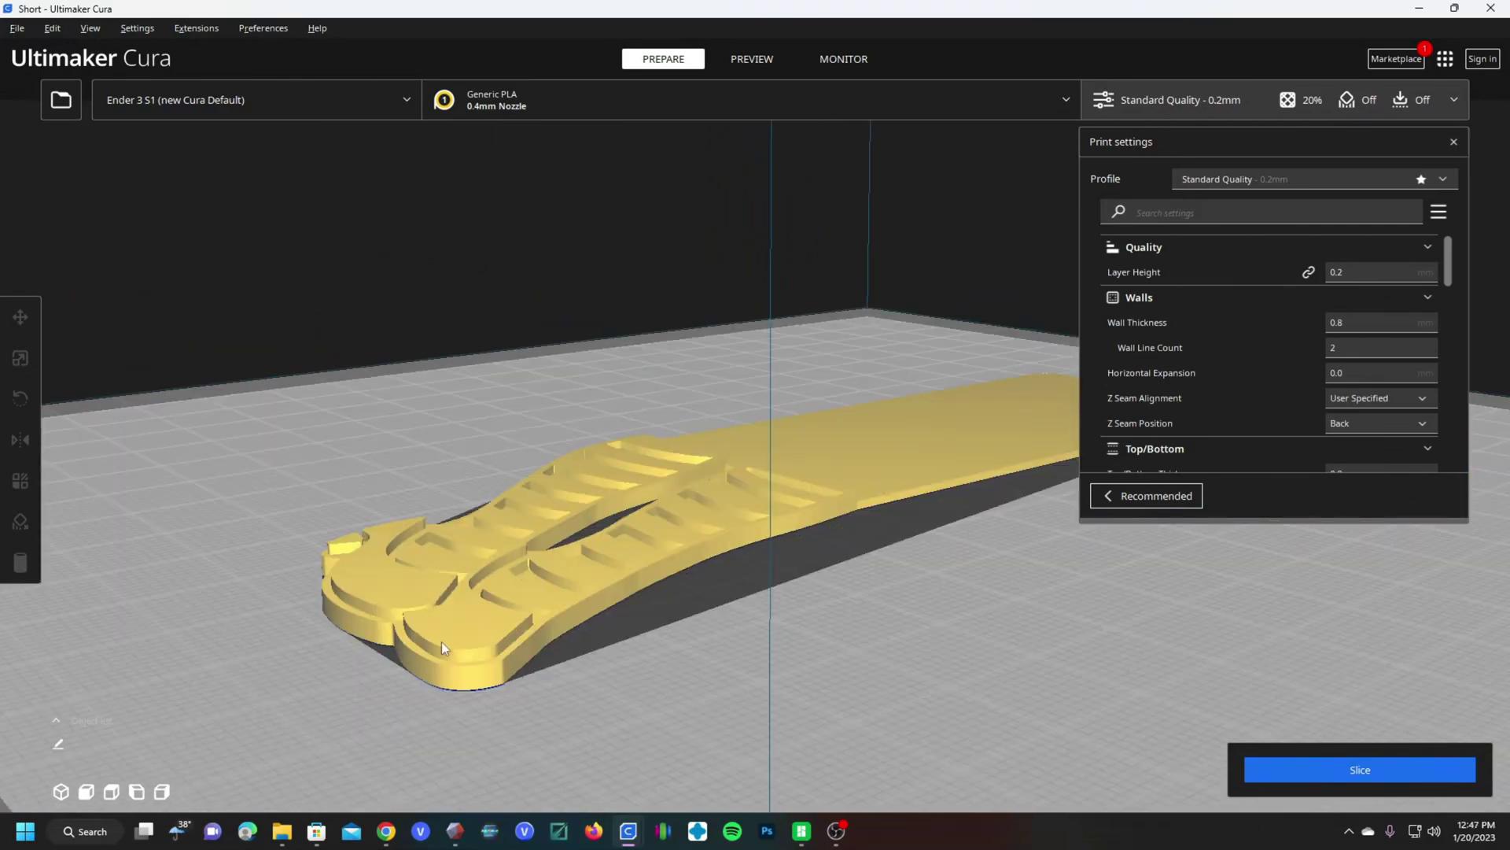
Inspect the 56.8 x 139.0 x 3.0 mm bookmark closely and hide the print settings panel.
right_click_drag(790, 607, 657, 557)
scroll(834, 621, "up", 5)
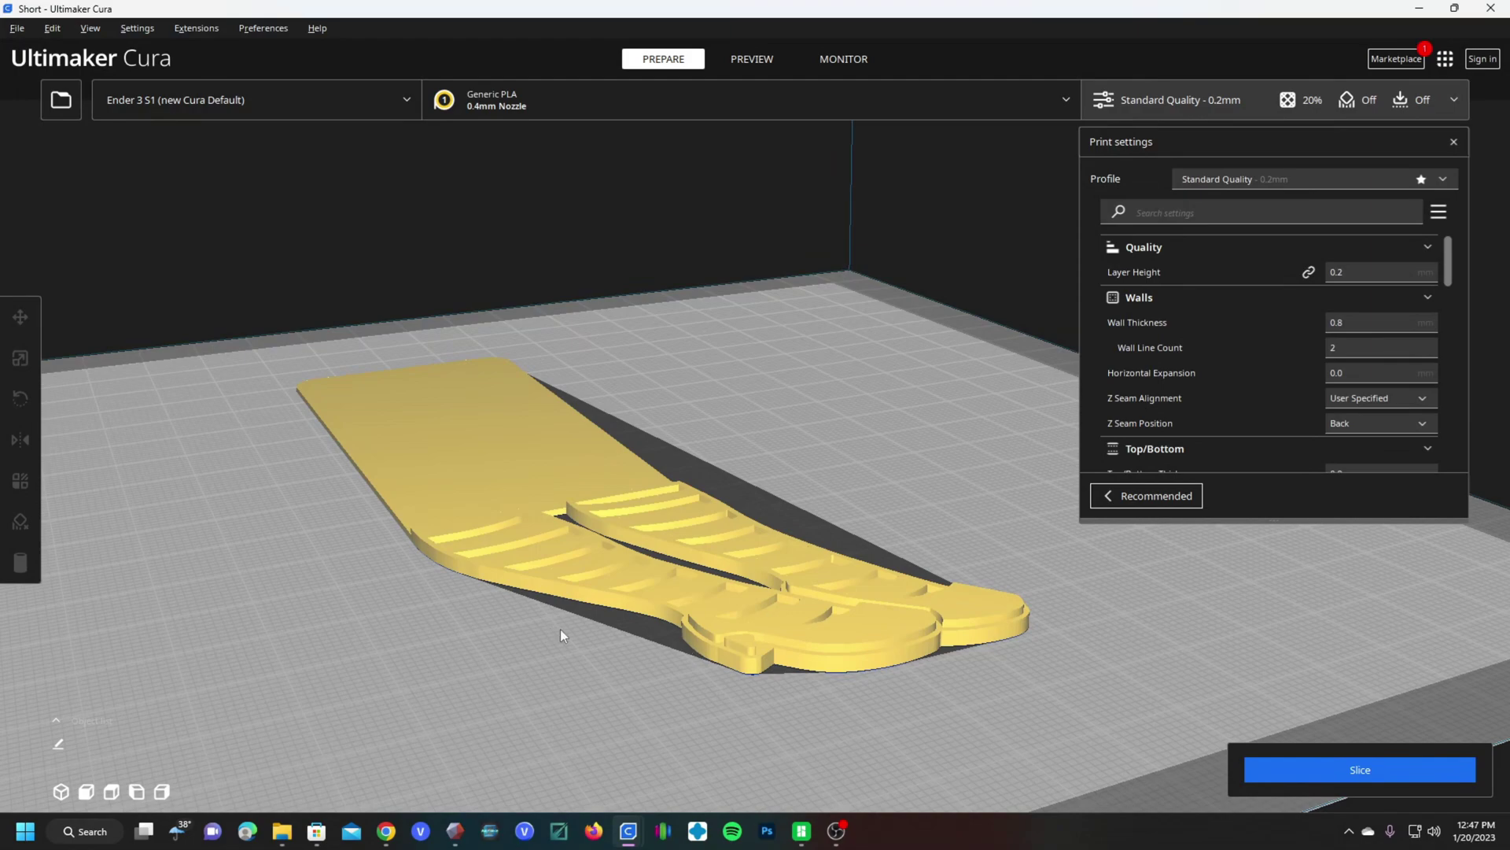
right_click_drag(560, 629, 813, 470)
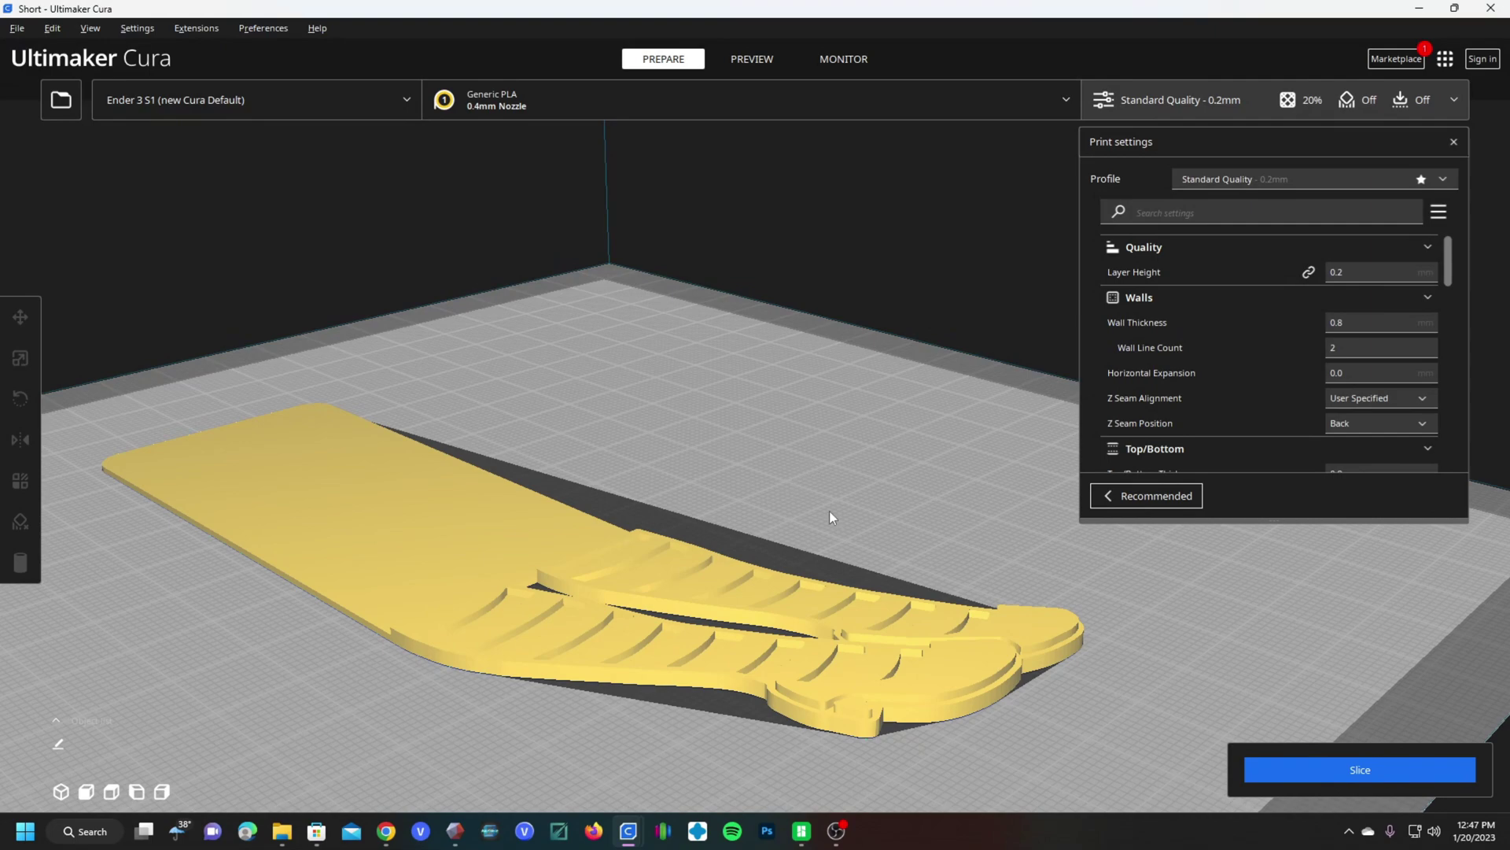
right_click_drag(904, 530, 934, 490)
left_click(832, 548)
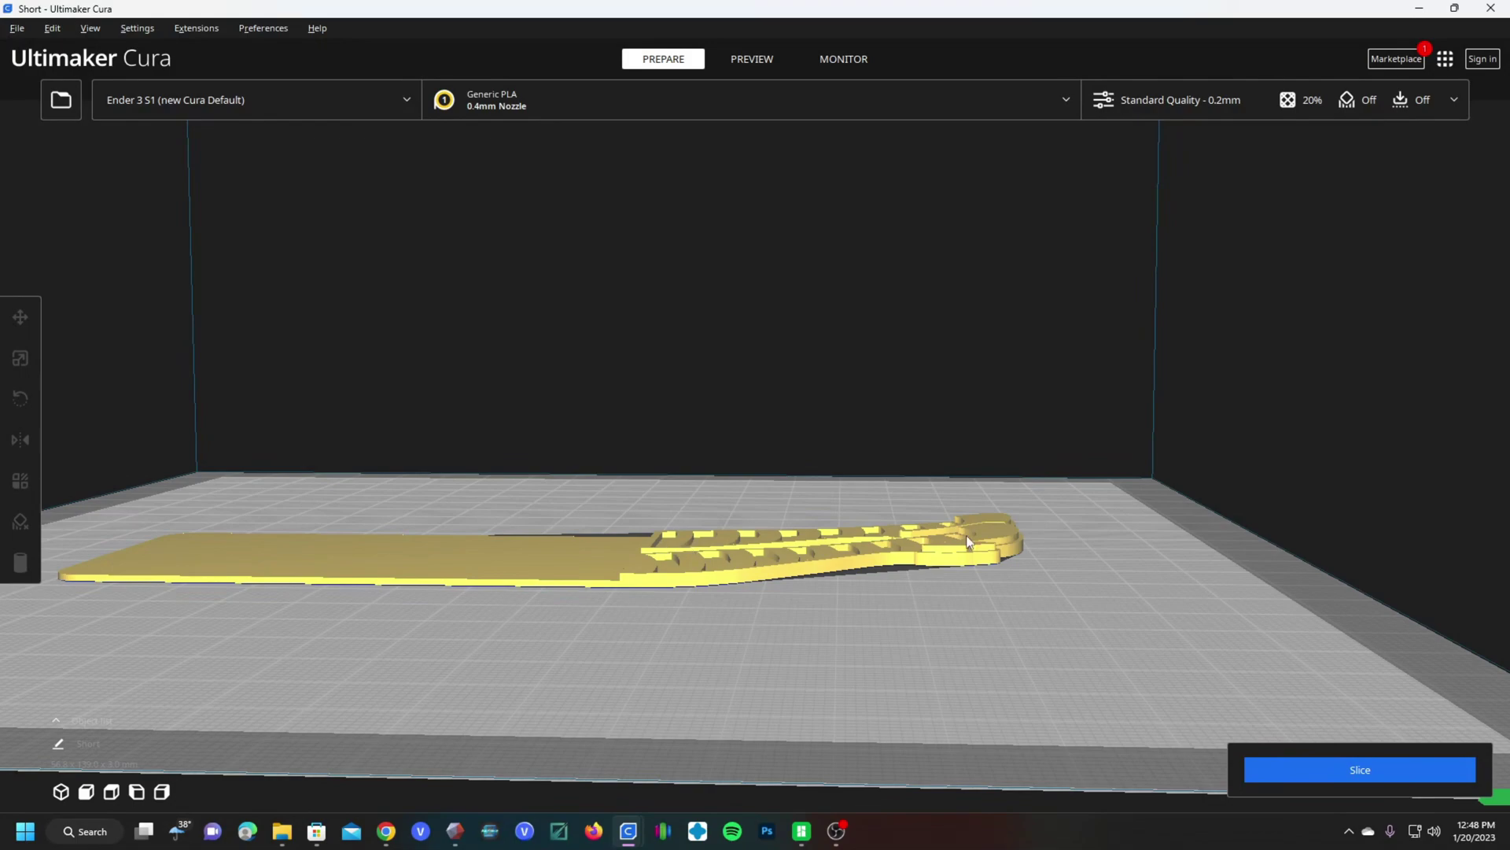
right_click_drag(782, 572, 376, 635)
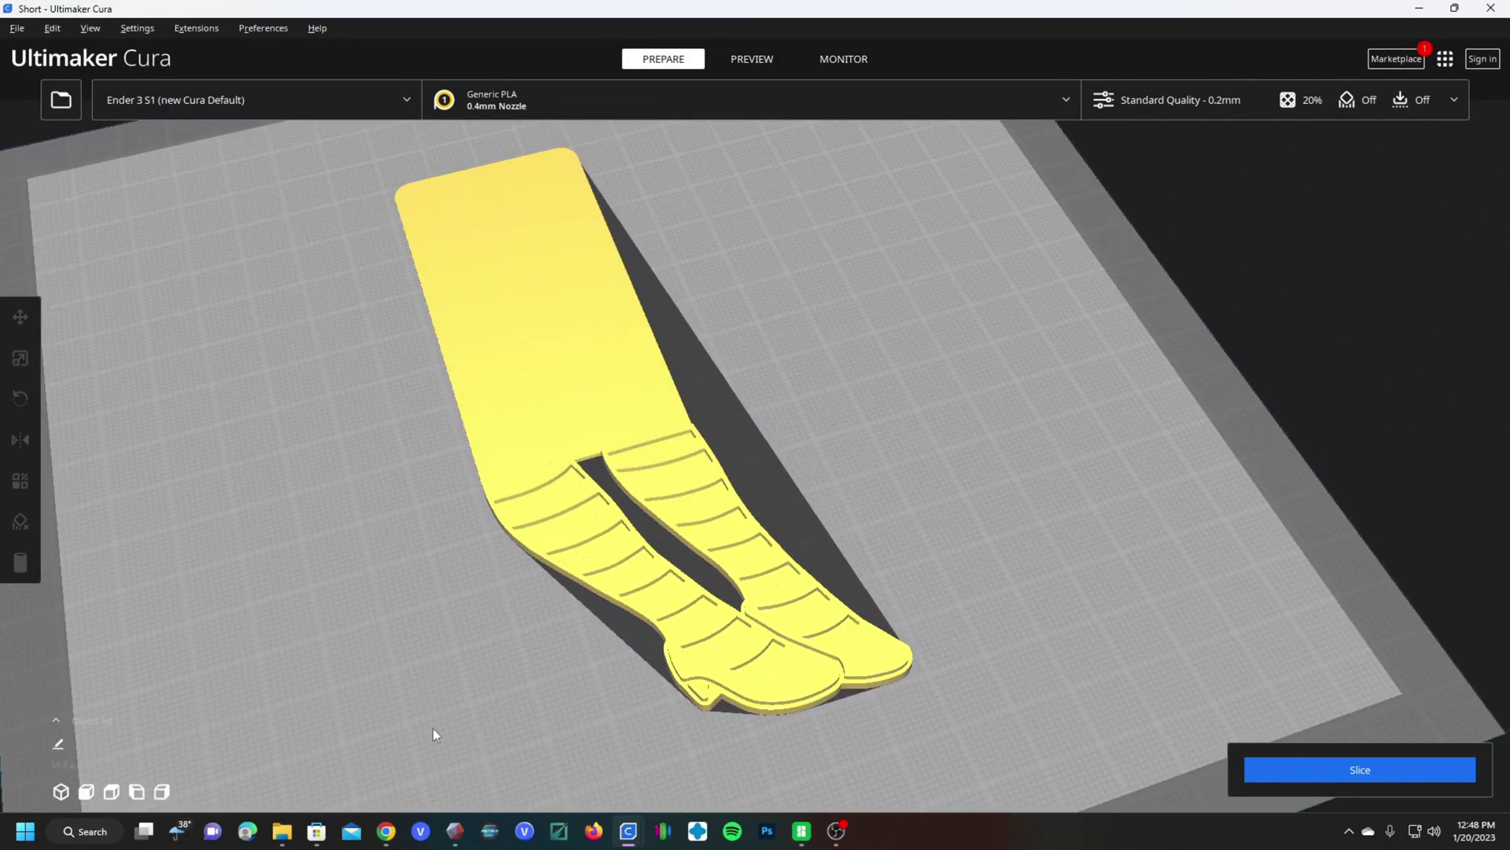
Switch to Chrome and scroll through the meshmixer.com project page.
left_click(386, 831)
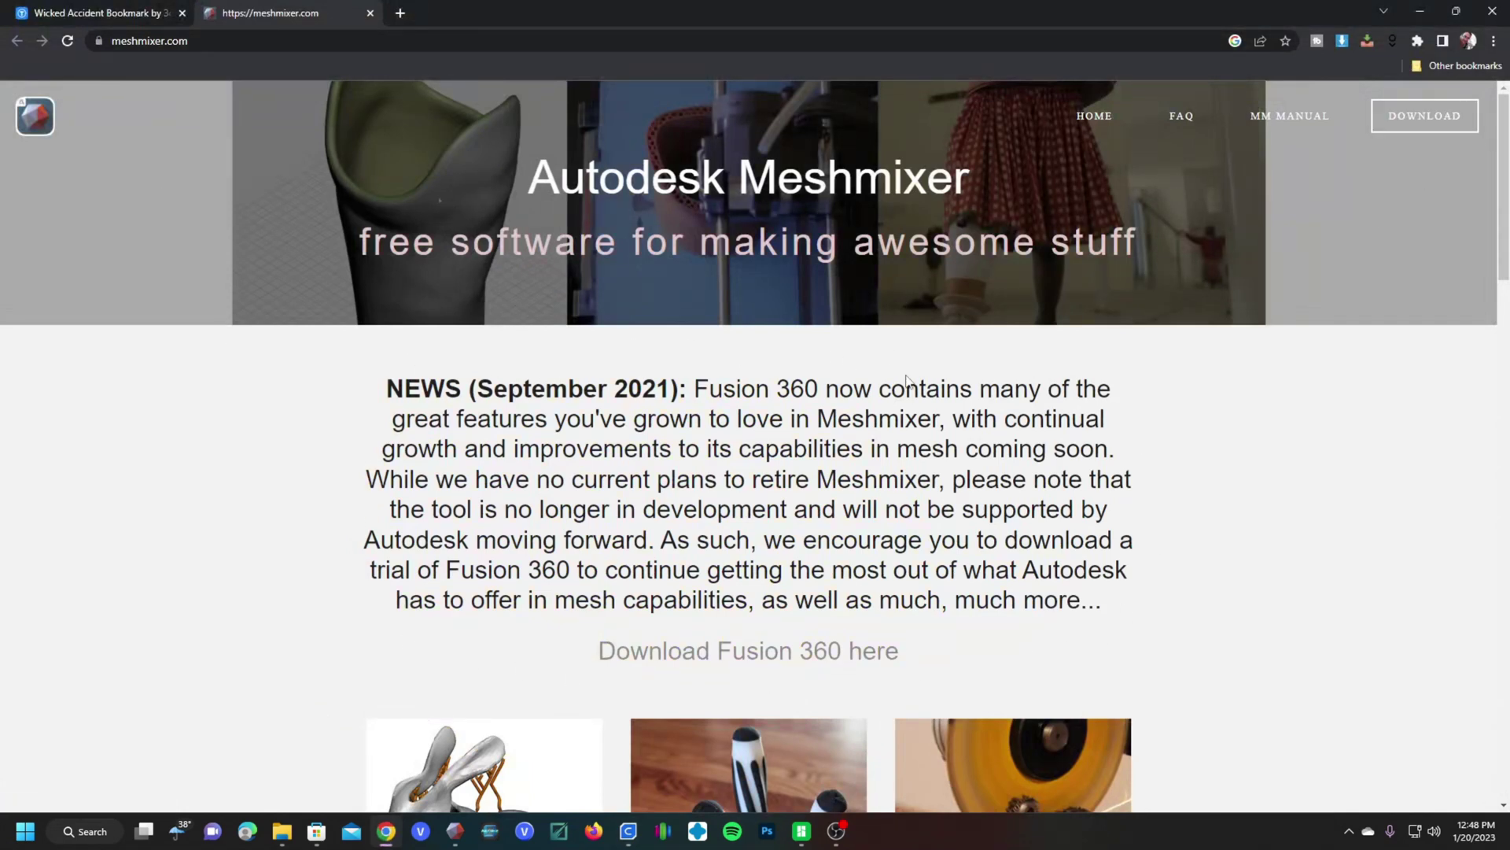
scroll(675, 666, "down", 5)
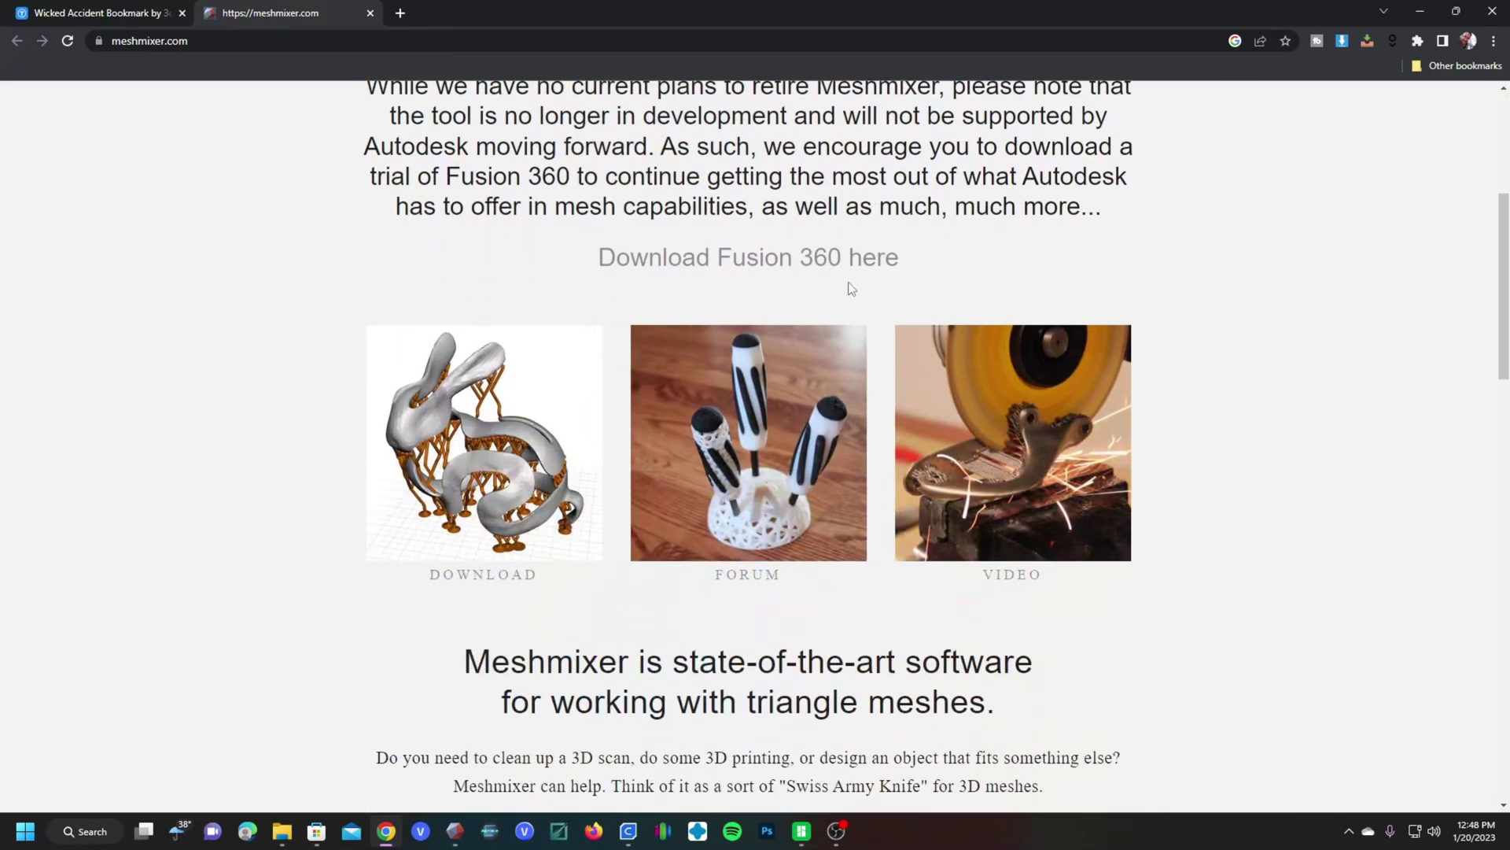
scroll(711, 699, "up", 5)
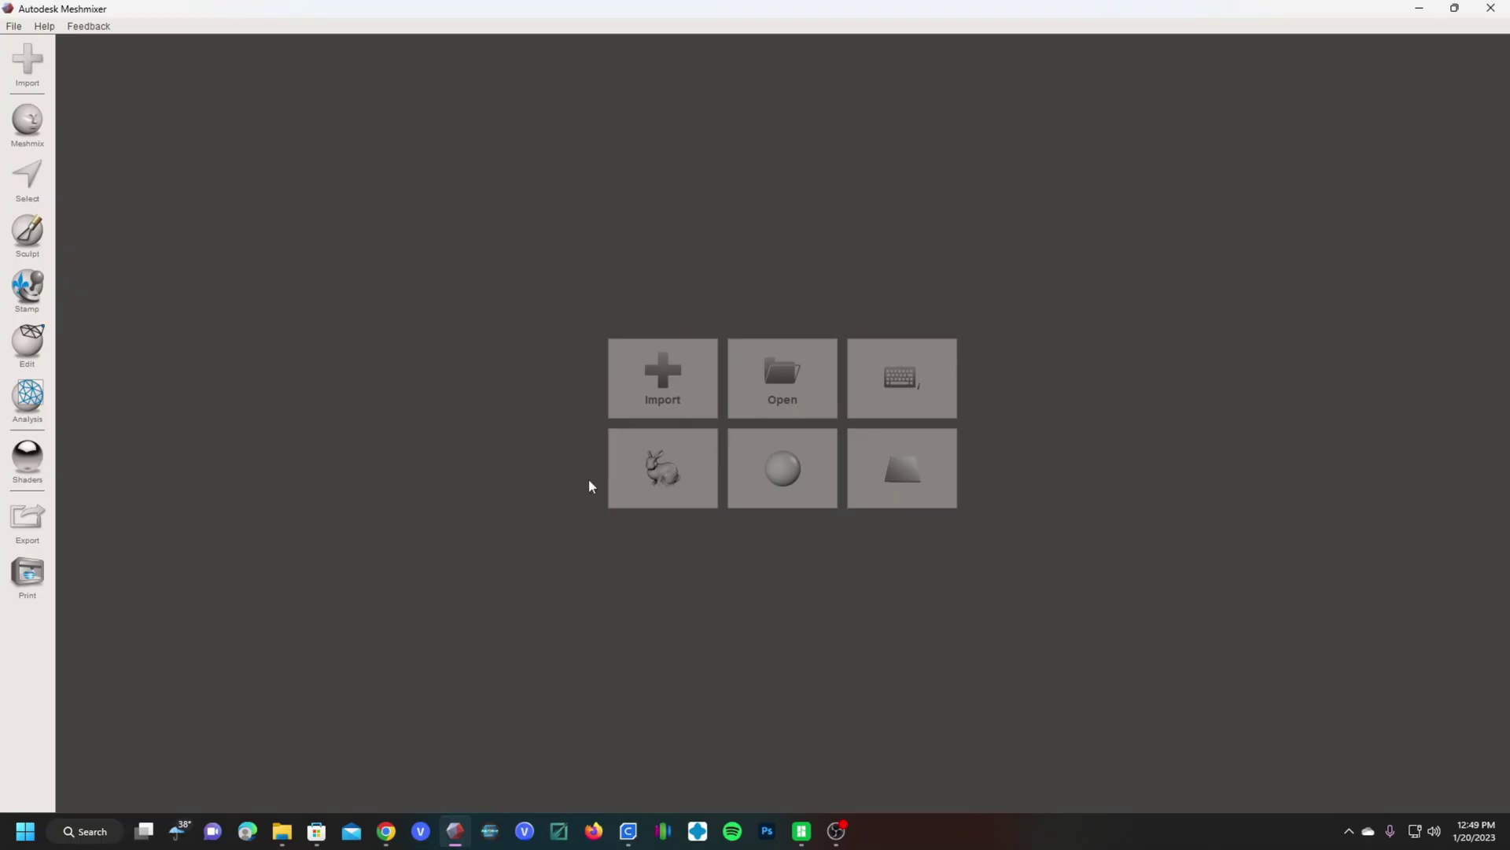
Import Long.3mf into Meshmixer and check the Makerbot Replicator 2X printer selection.
left_click(661, 378)
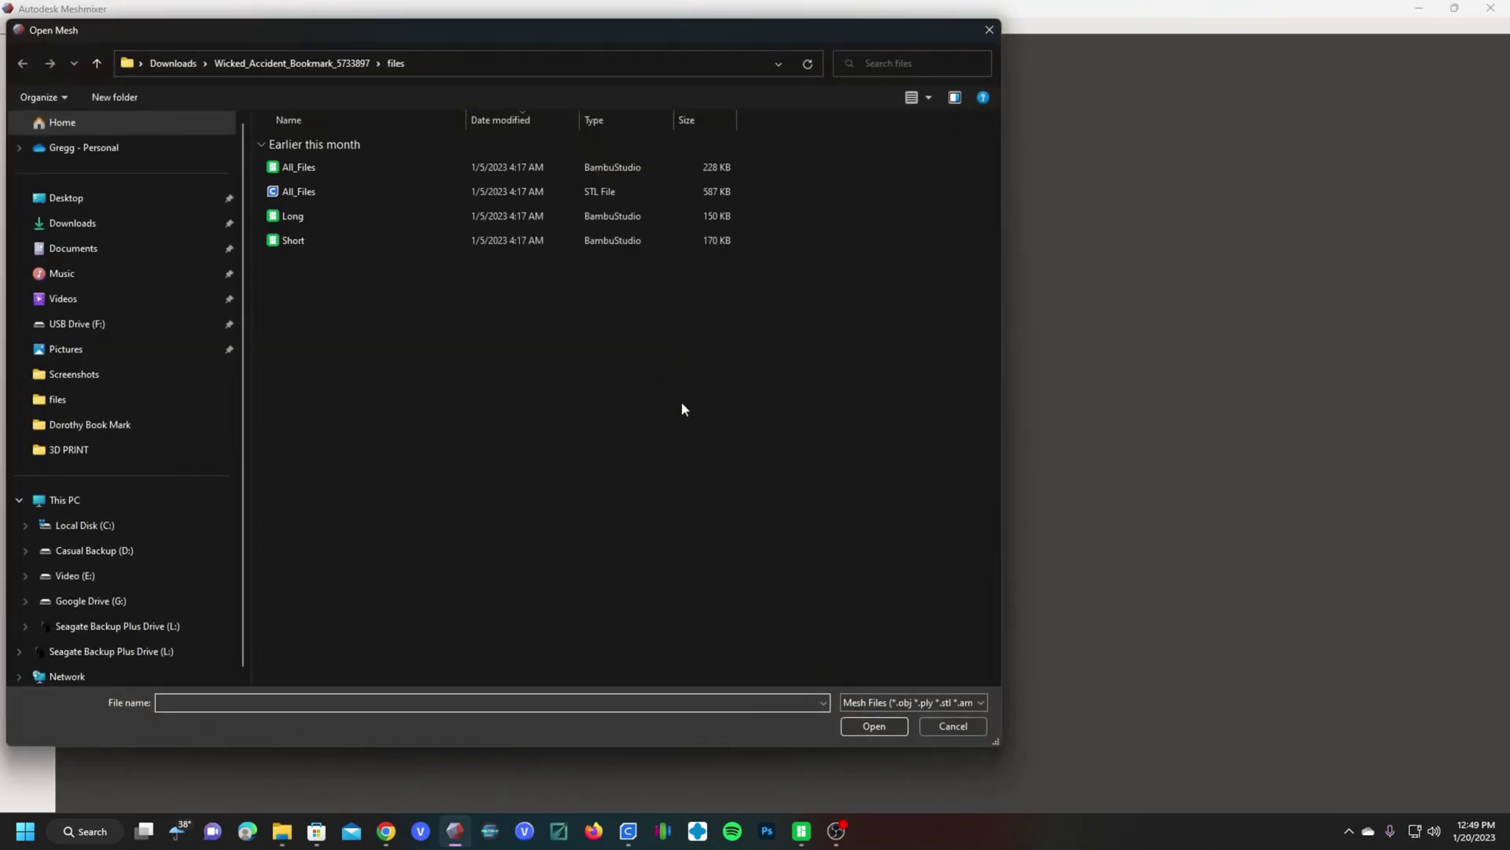
left_click(323, 241)
left_click(299, 217)
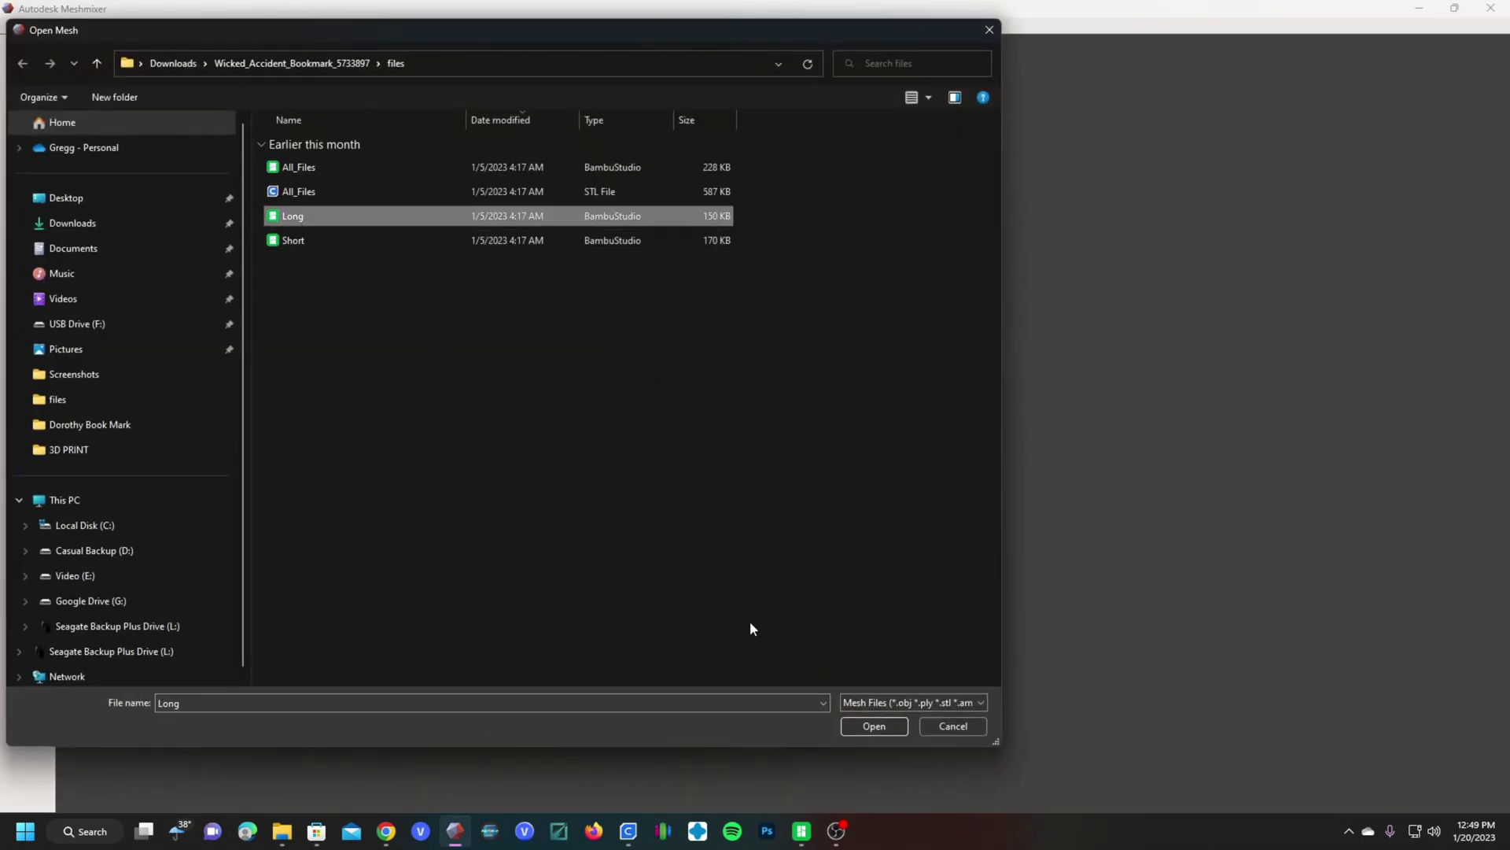
left_click(848, 727)
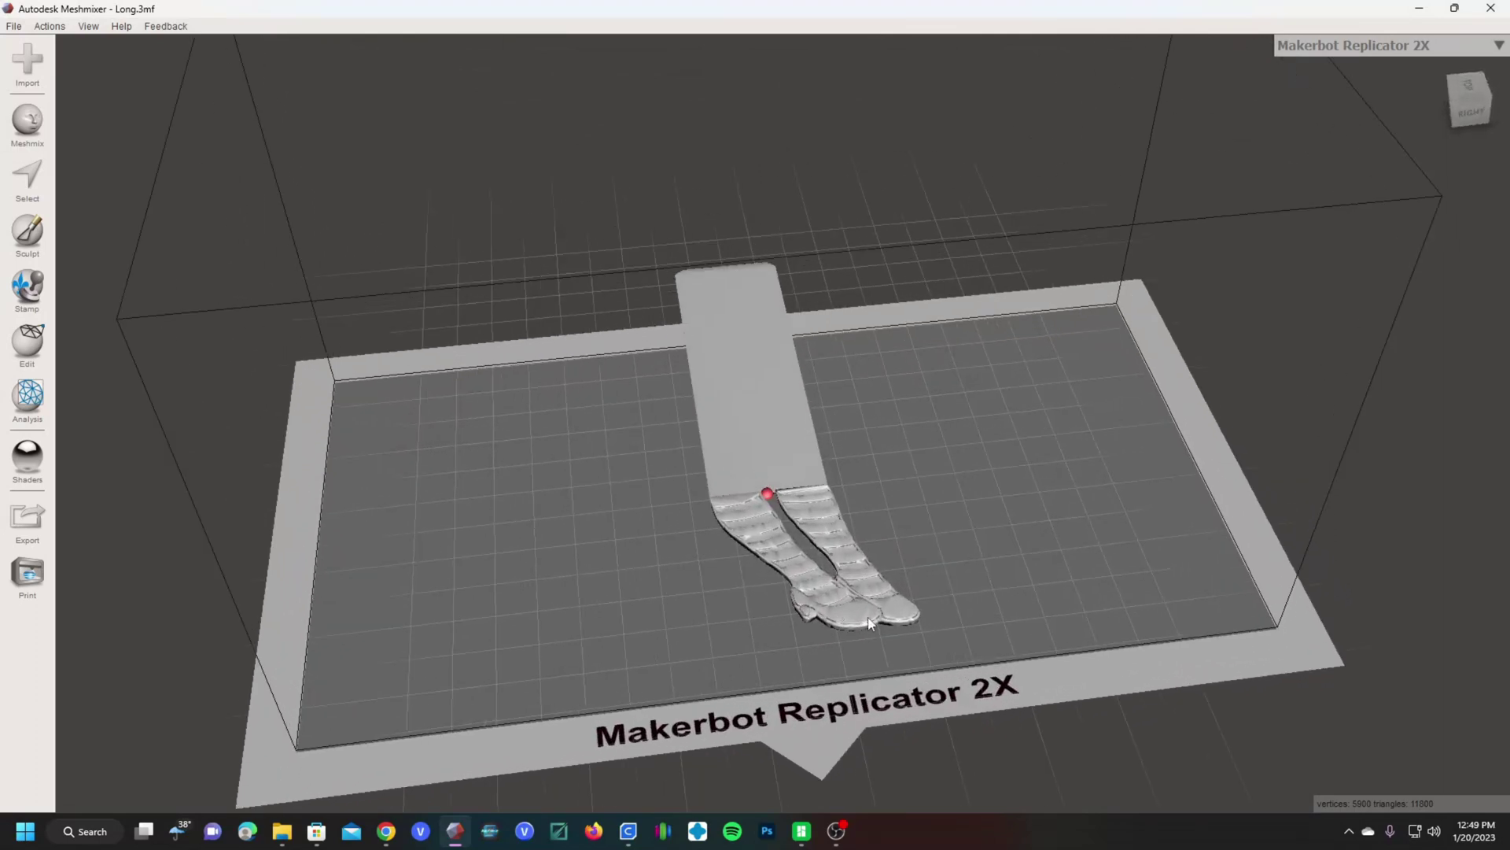
right_click_drag(868, 623, 1054, 540)
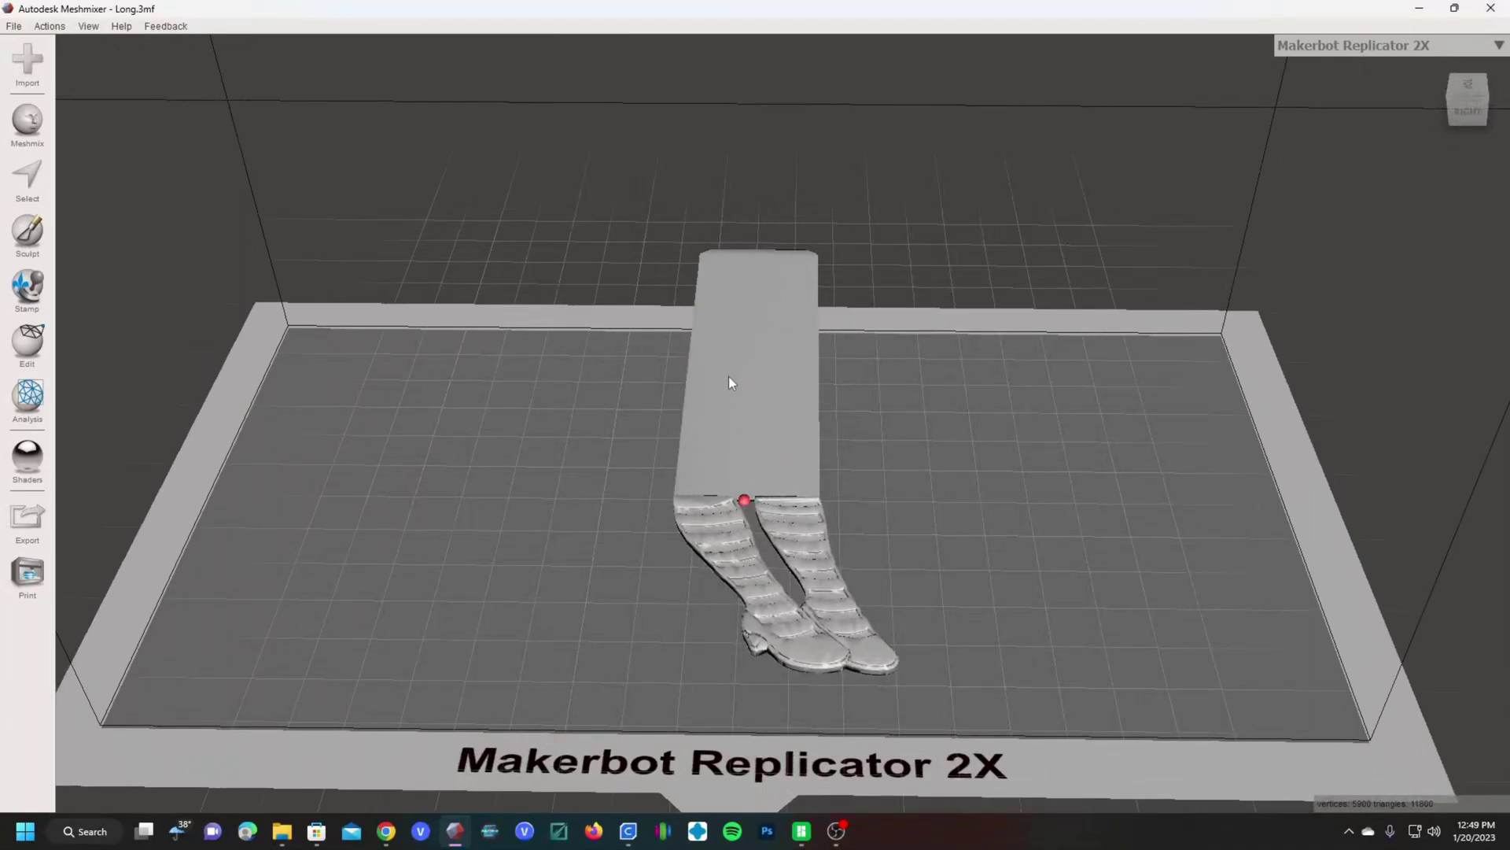
left_click(1497, 46)
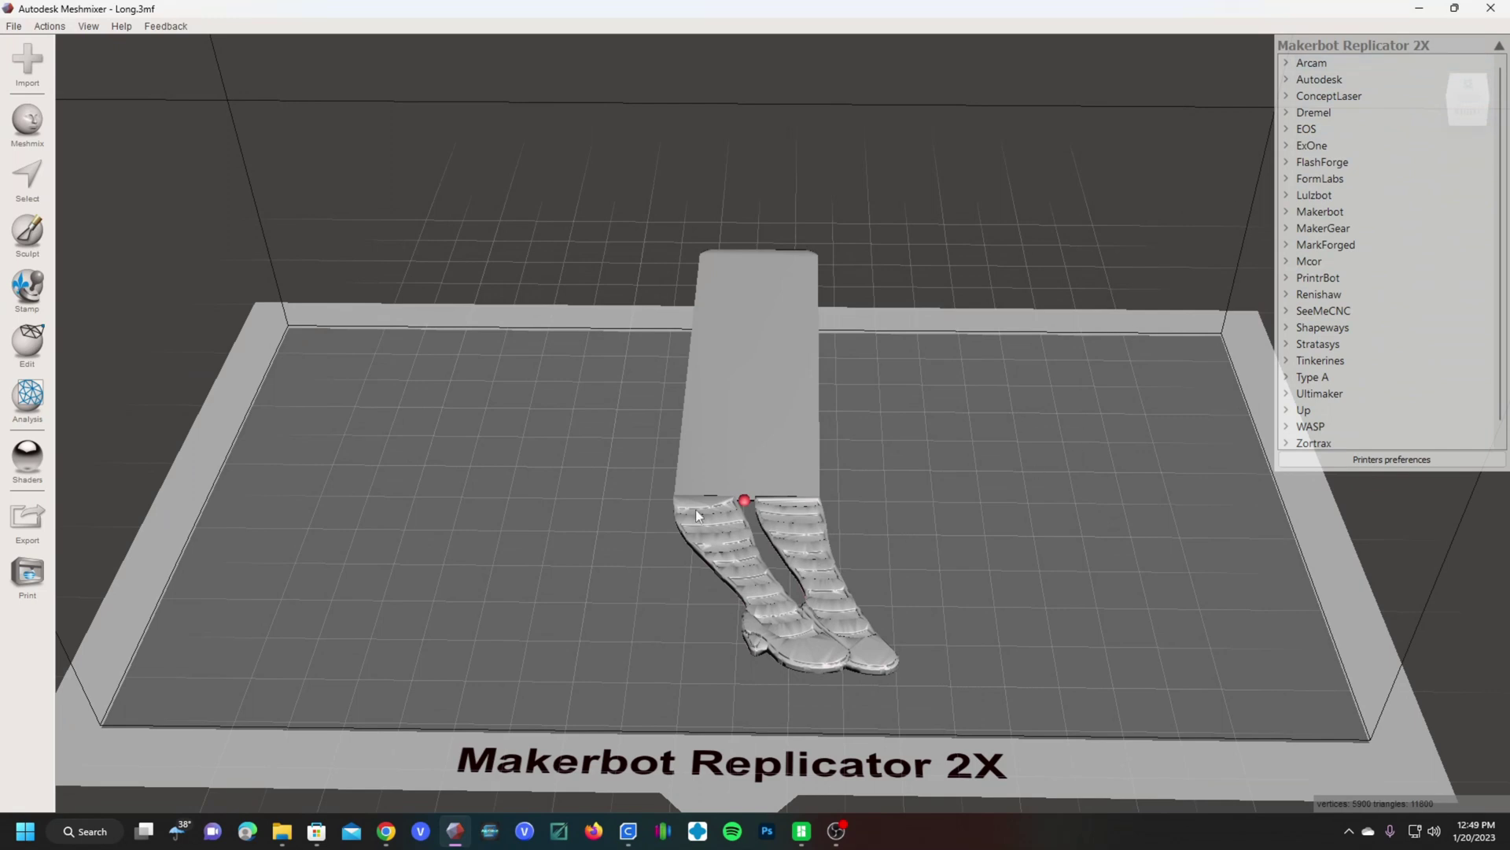
left_click(689, 621)
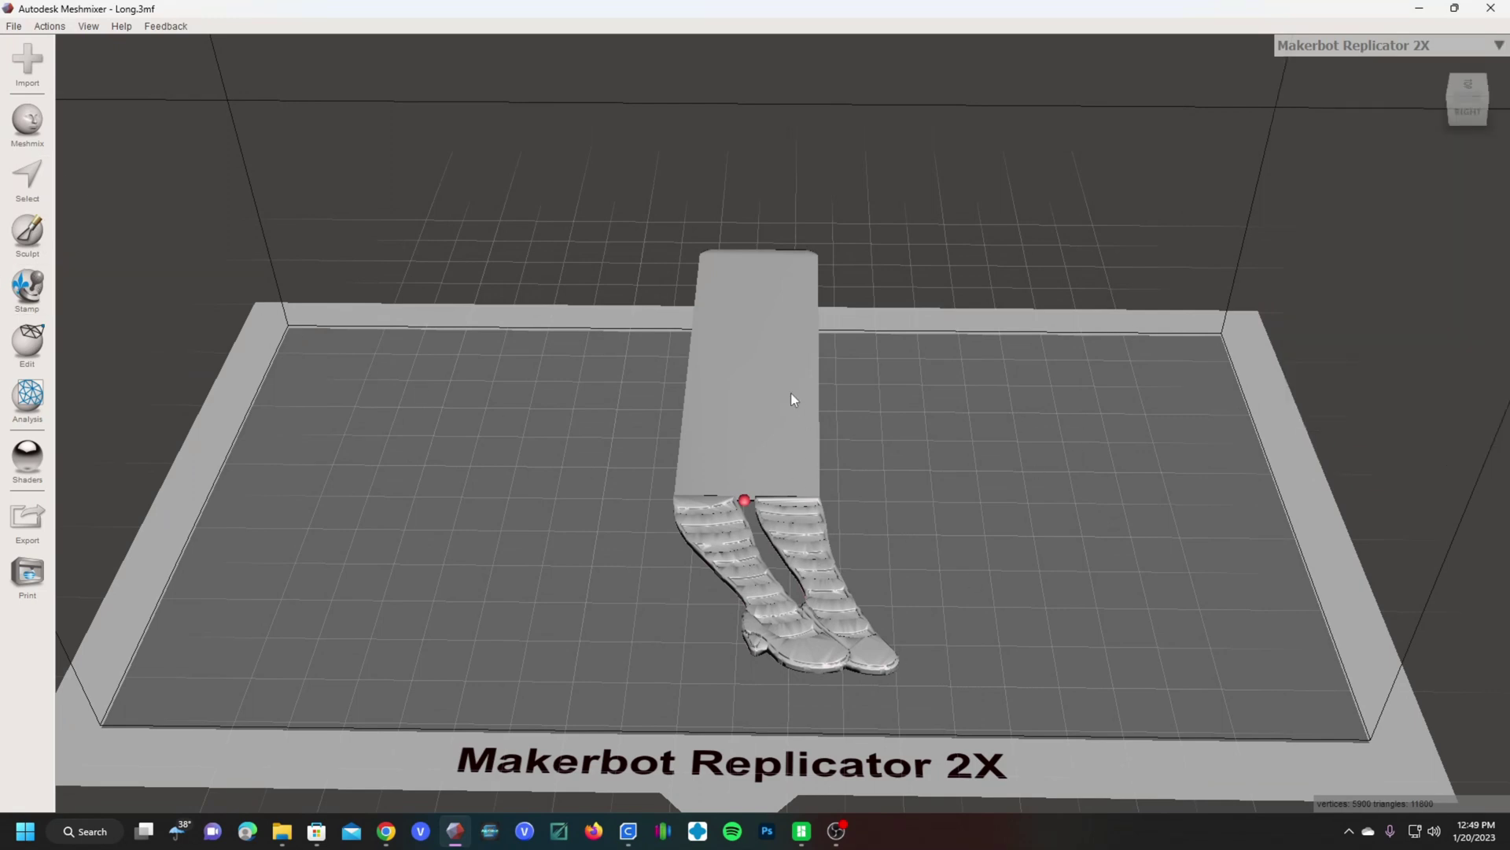
Transform the Long bookmark with Rotate Y -90 and accept, giving 56.831 × 3 × 178.97 mm.
left_click(28, 342)
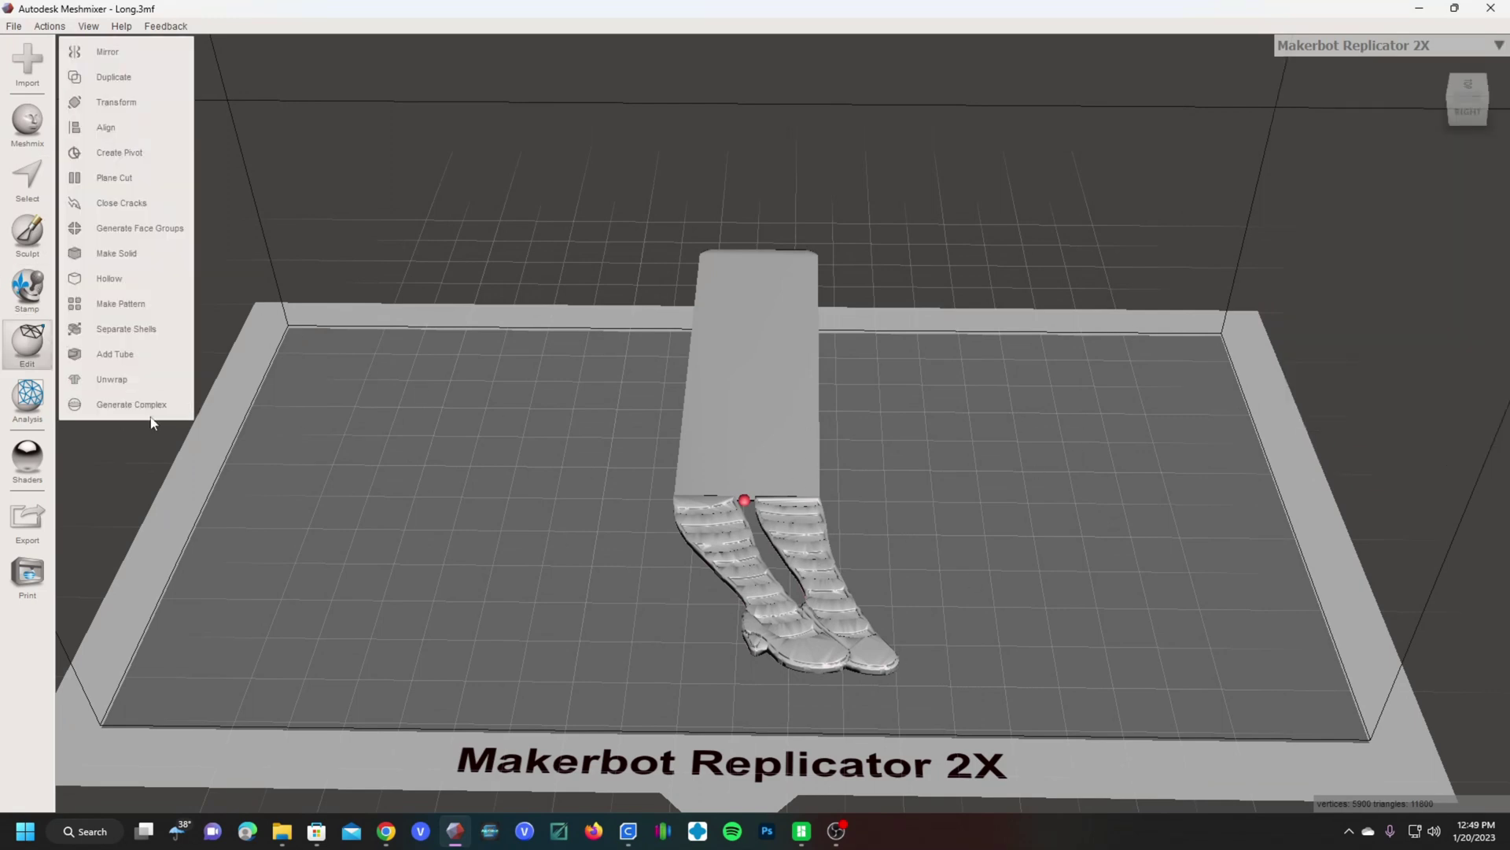
left_click(102, 98)
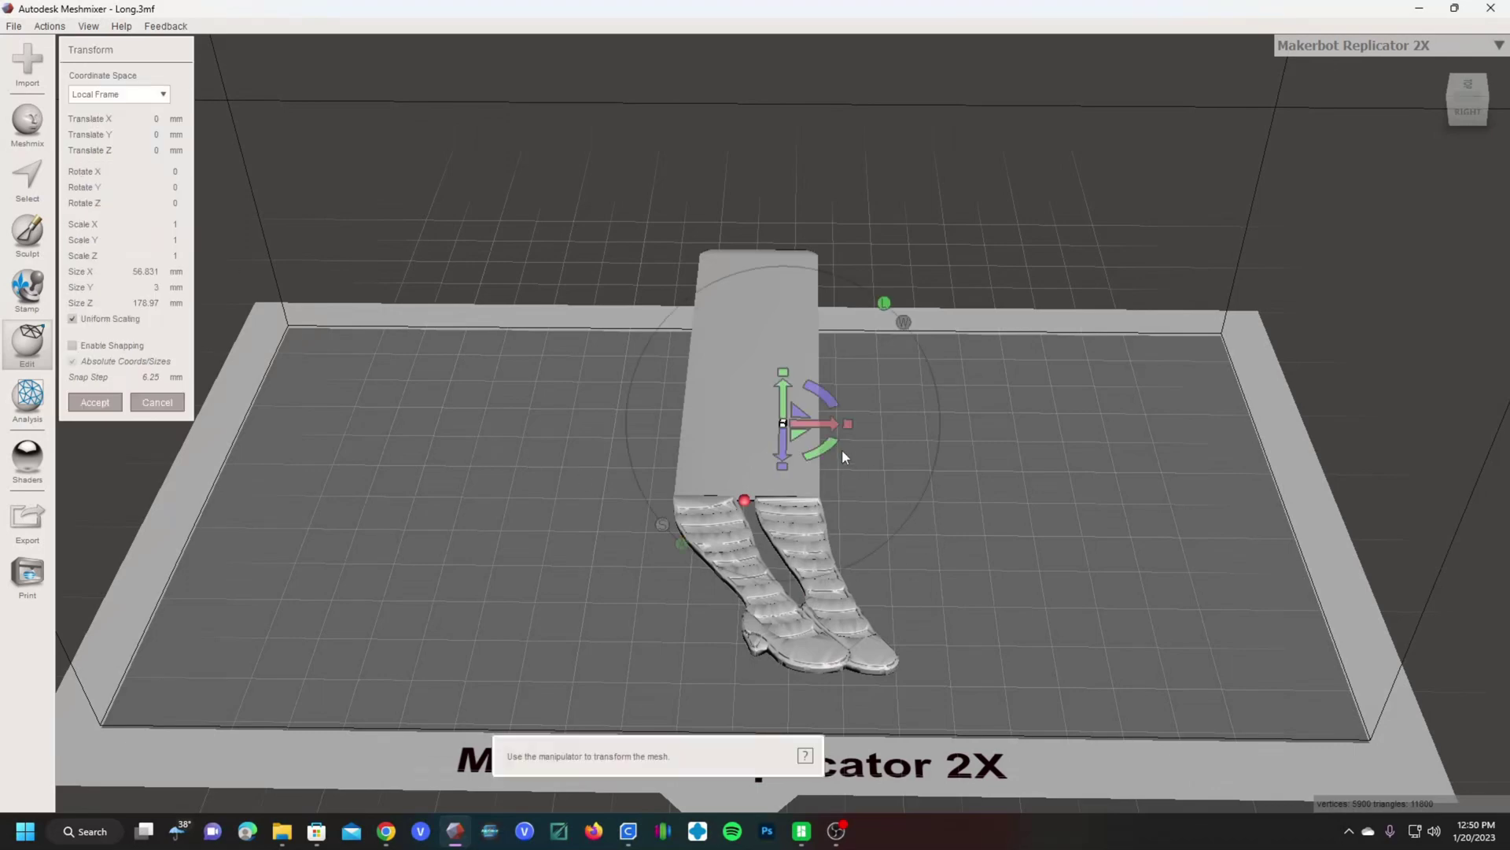
left_click_drag(829, 444, 708, 510)
right_click_drag(708, 510, 744, 484)
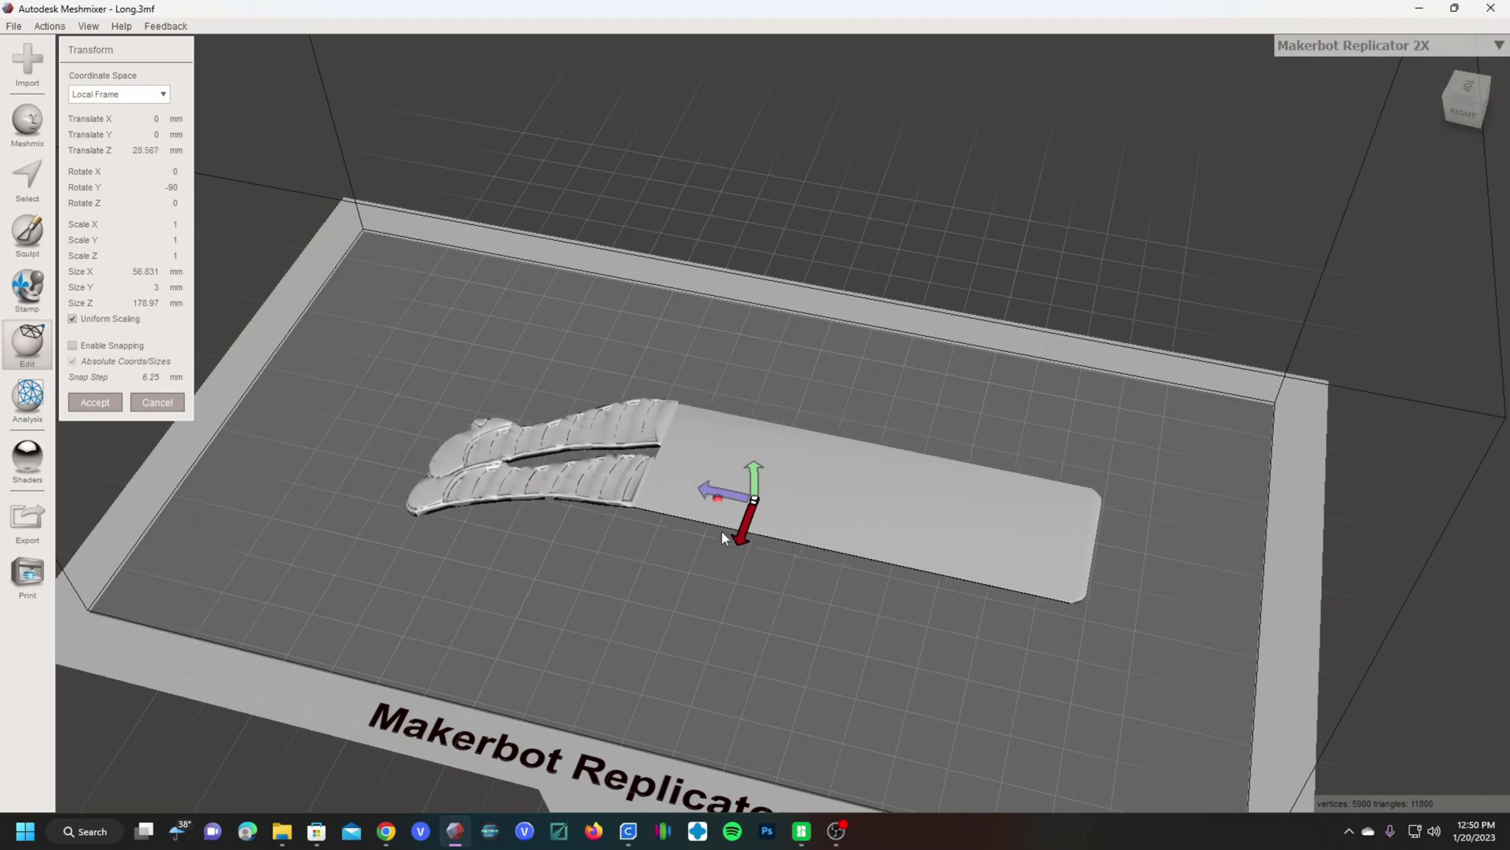
left_click_drag(718, 548, 713, 553)
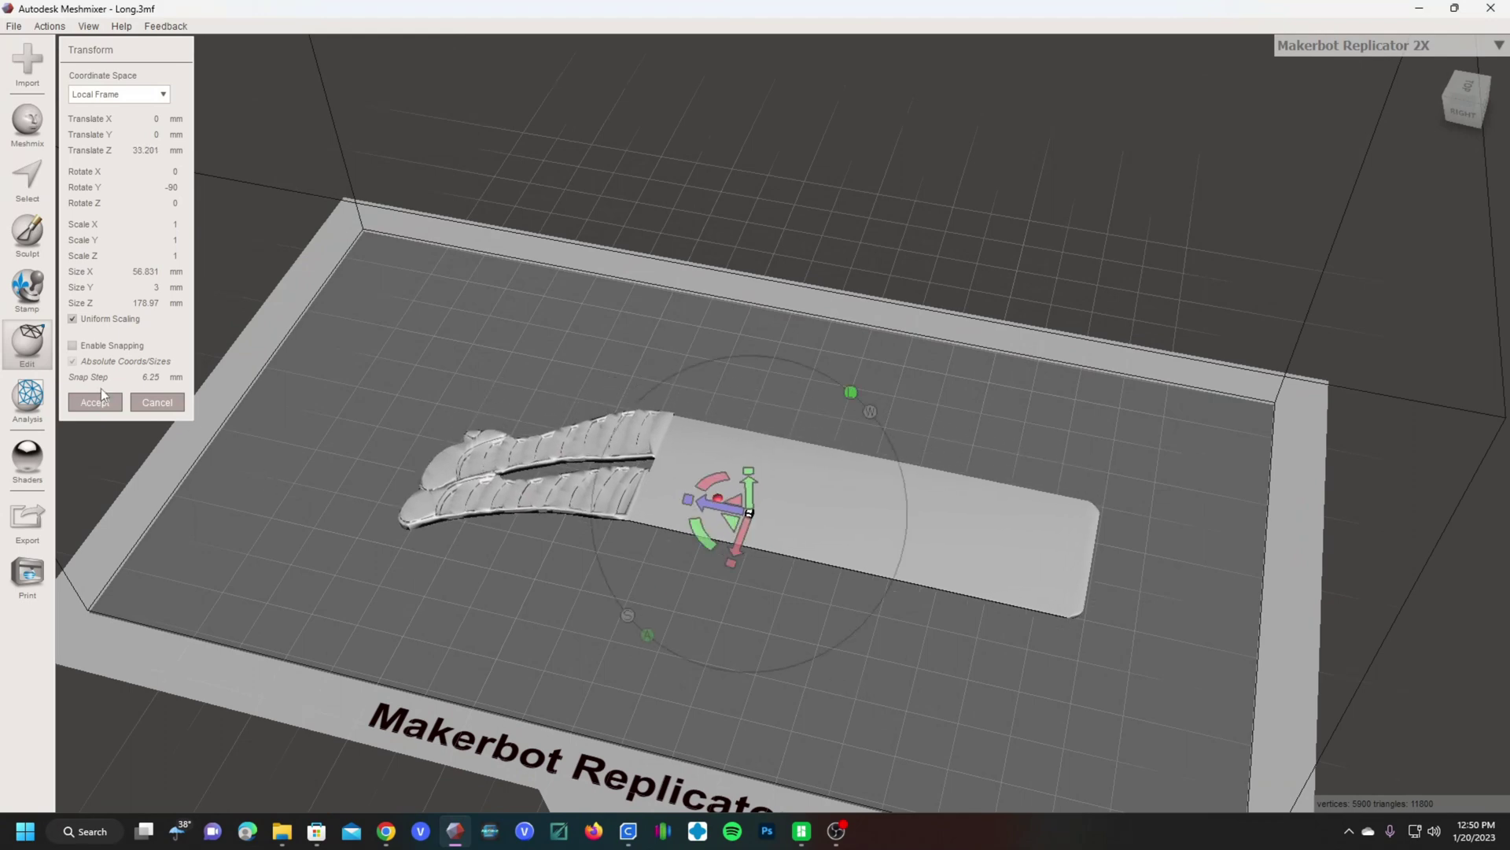
right_click_drag(729, 601, 856, 547)
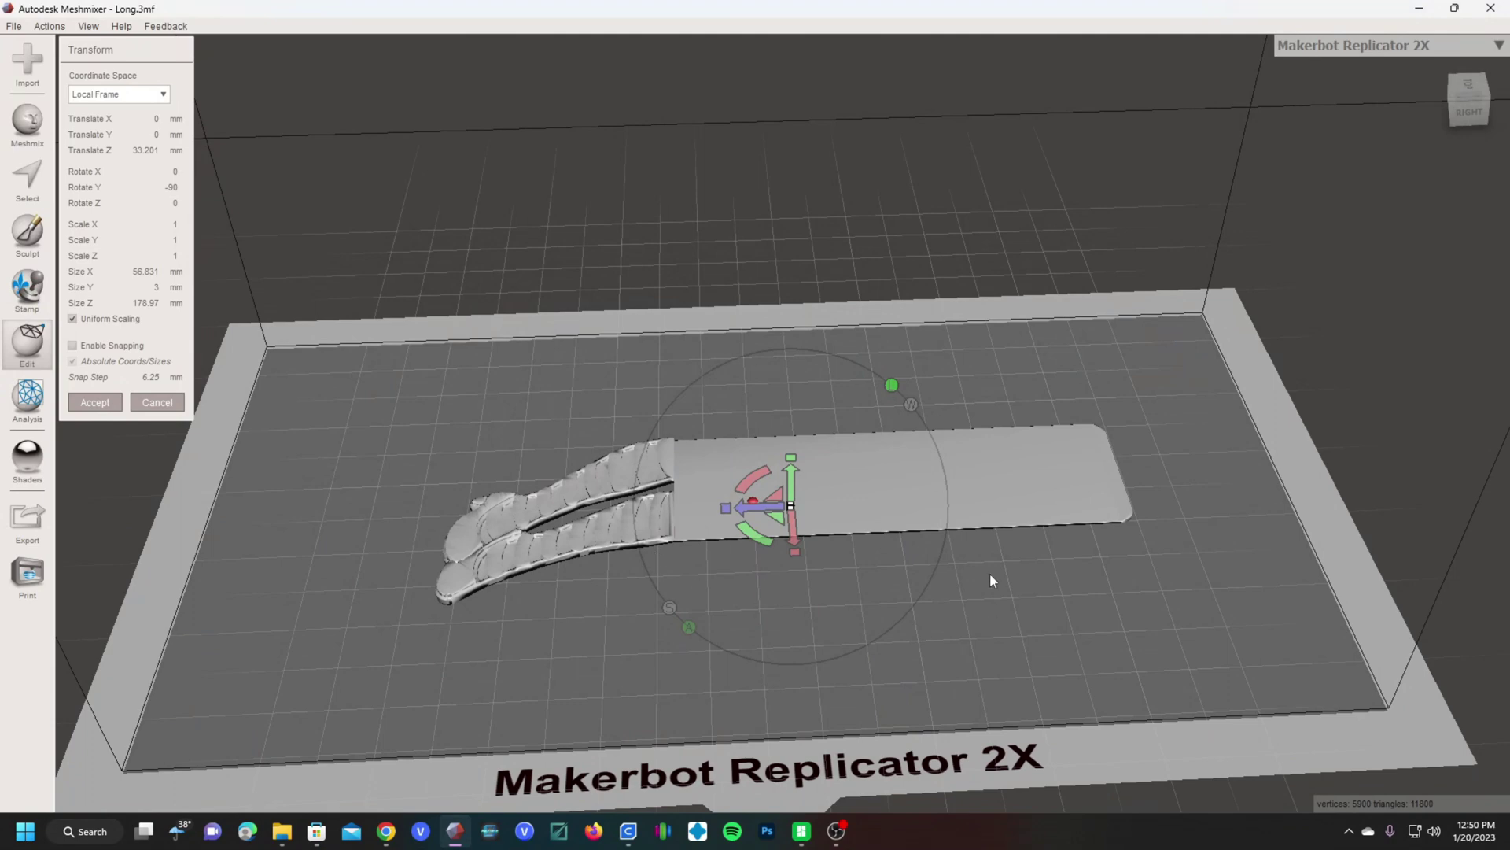
left_click(94, 401)
right_click_drag(850, 550, 676, 563)
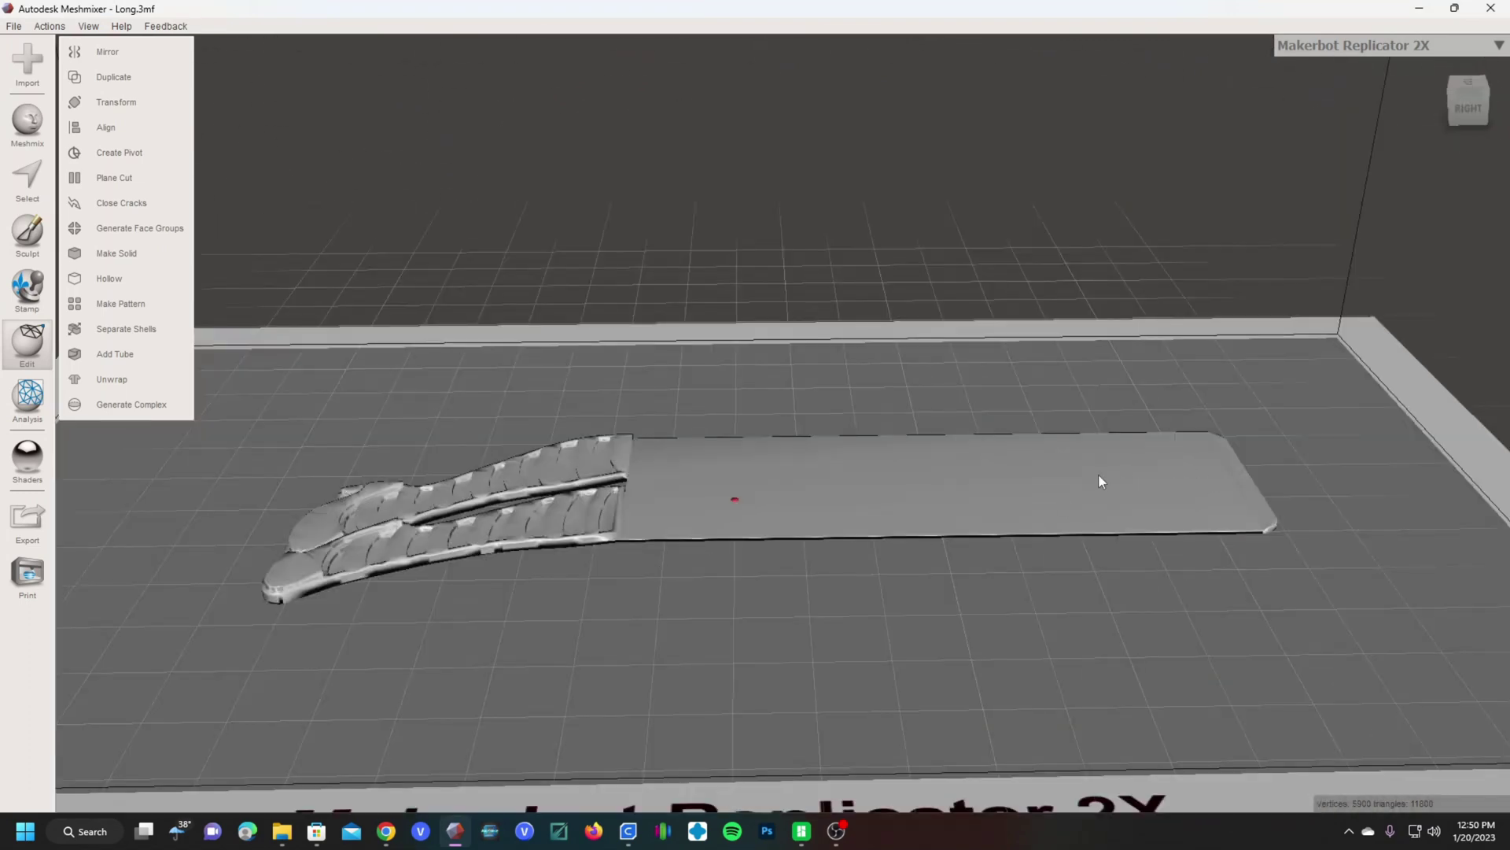
right_click_drag(717, 492, 588, 516)
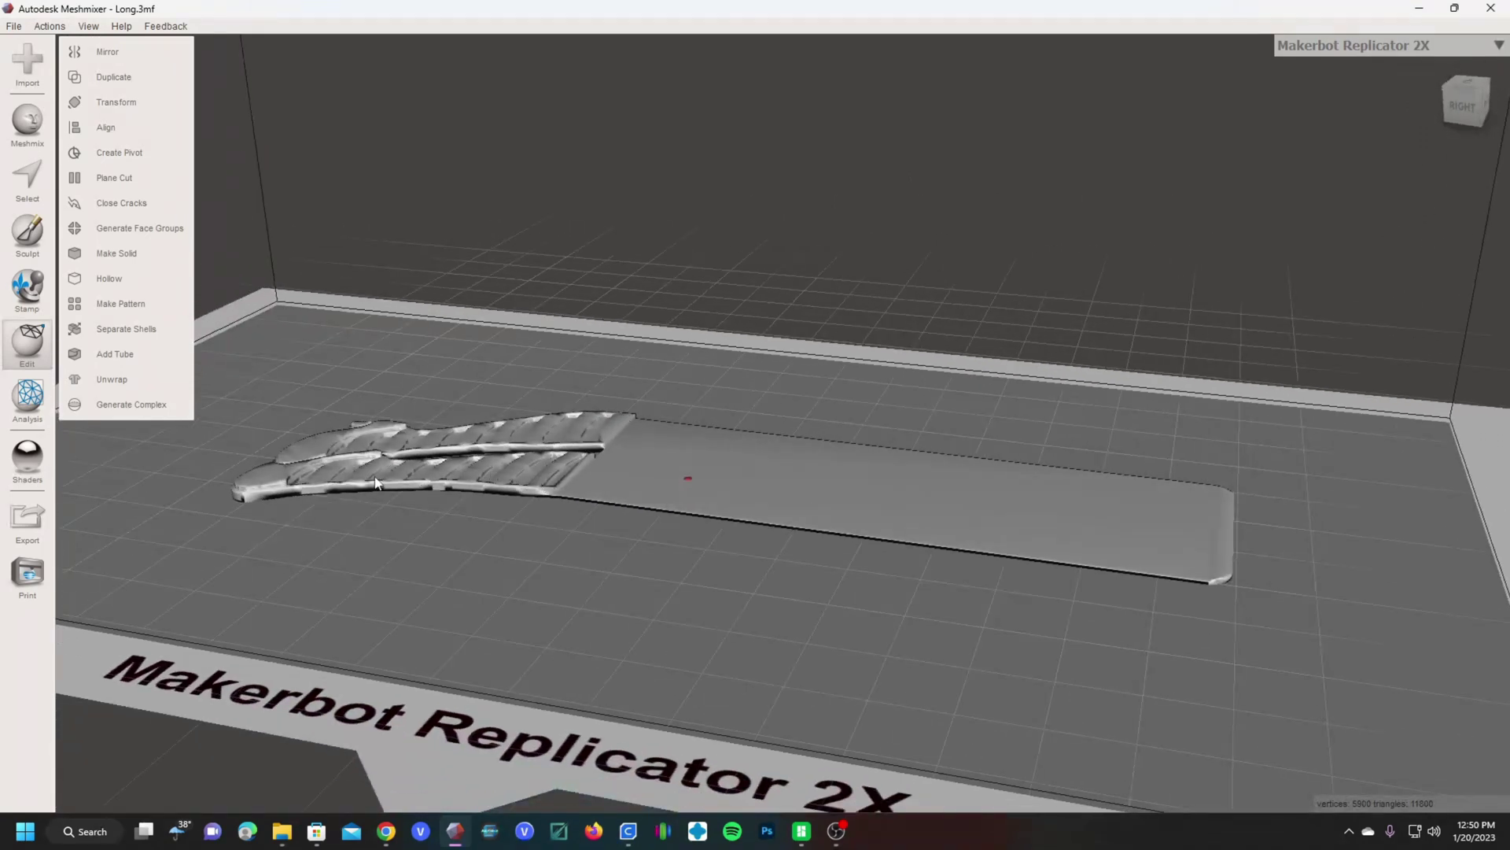
right_click_drag(350, 486, 696, 524)
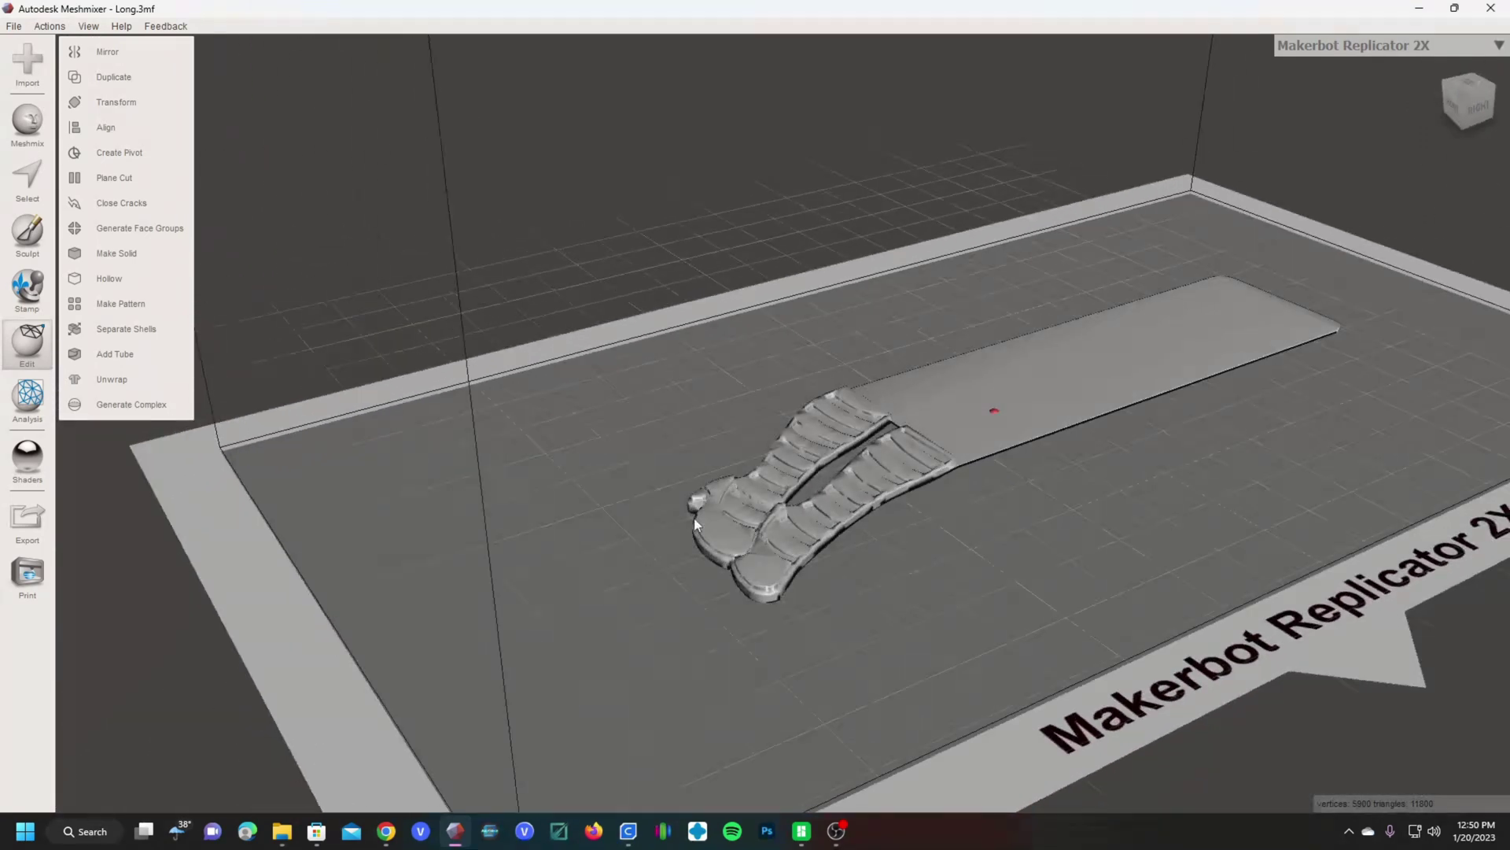
scroll(696, 525, "up", 6)
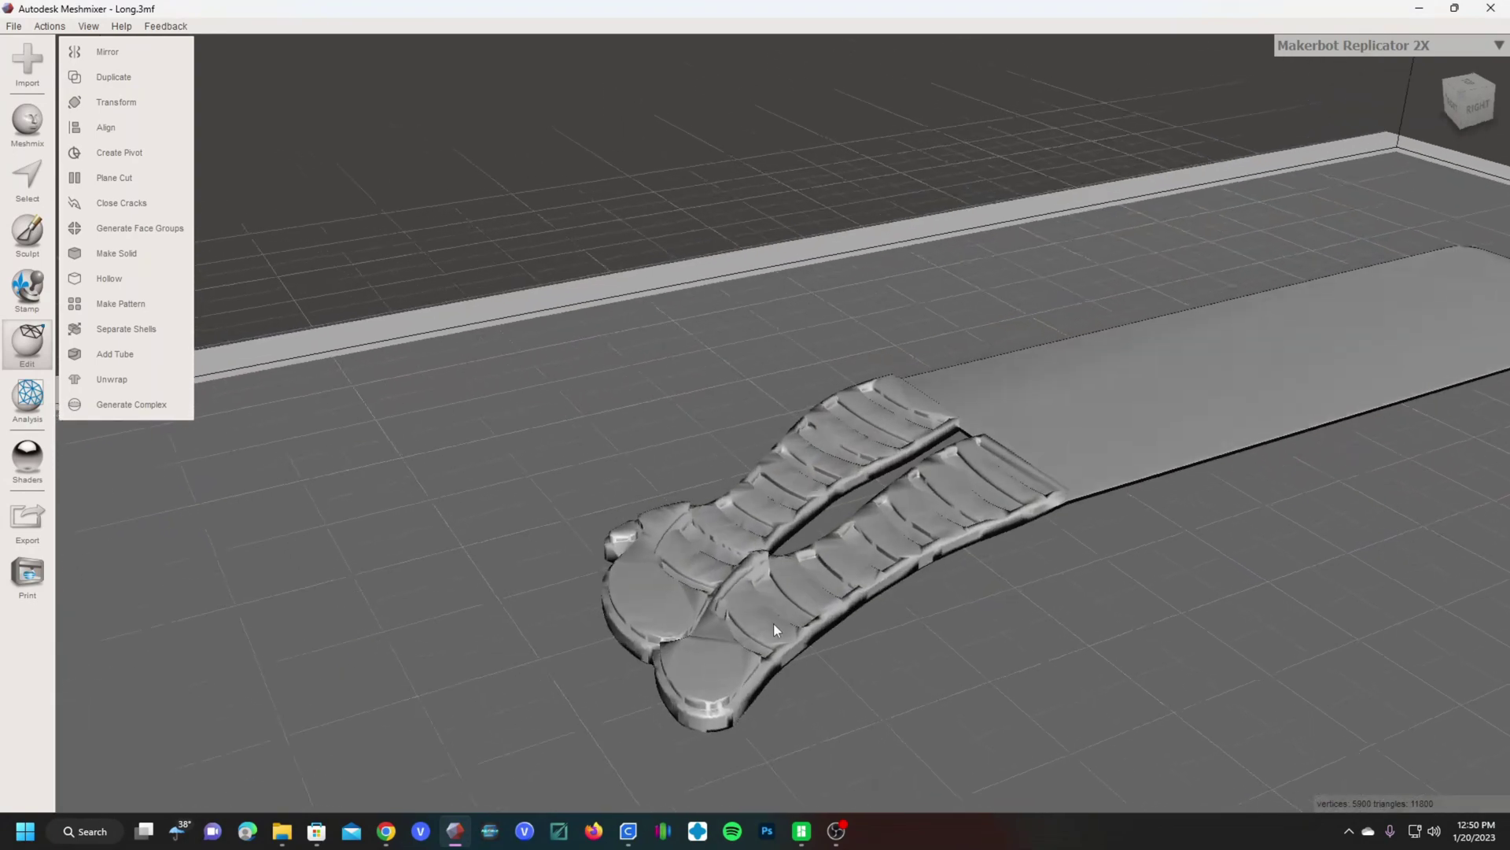
mouse_move(772, 623)
right_mouse_down()
mouse_move(664, 615)
mouse_move(858, 626)
mouse_move(734, 638)
mouse_move(768, 641)
right_mouse_up()
right_click_drag(1018, 587, 884, 534)
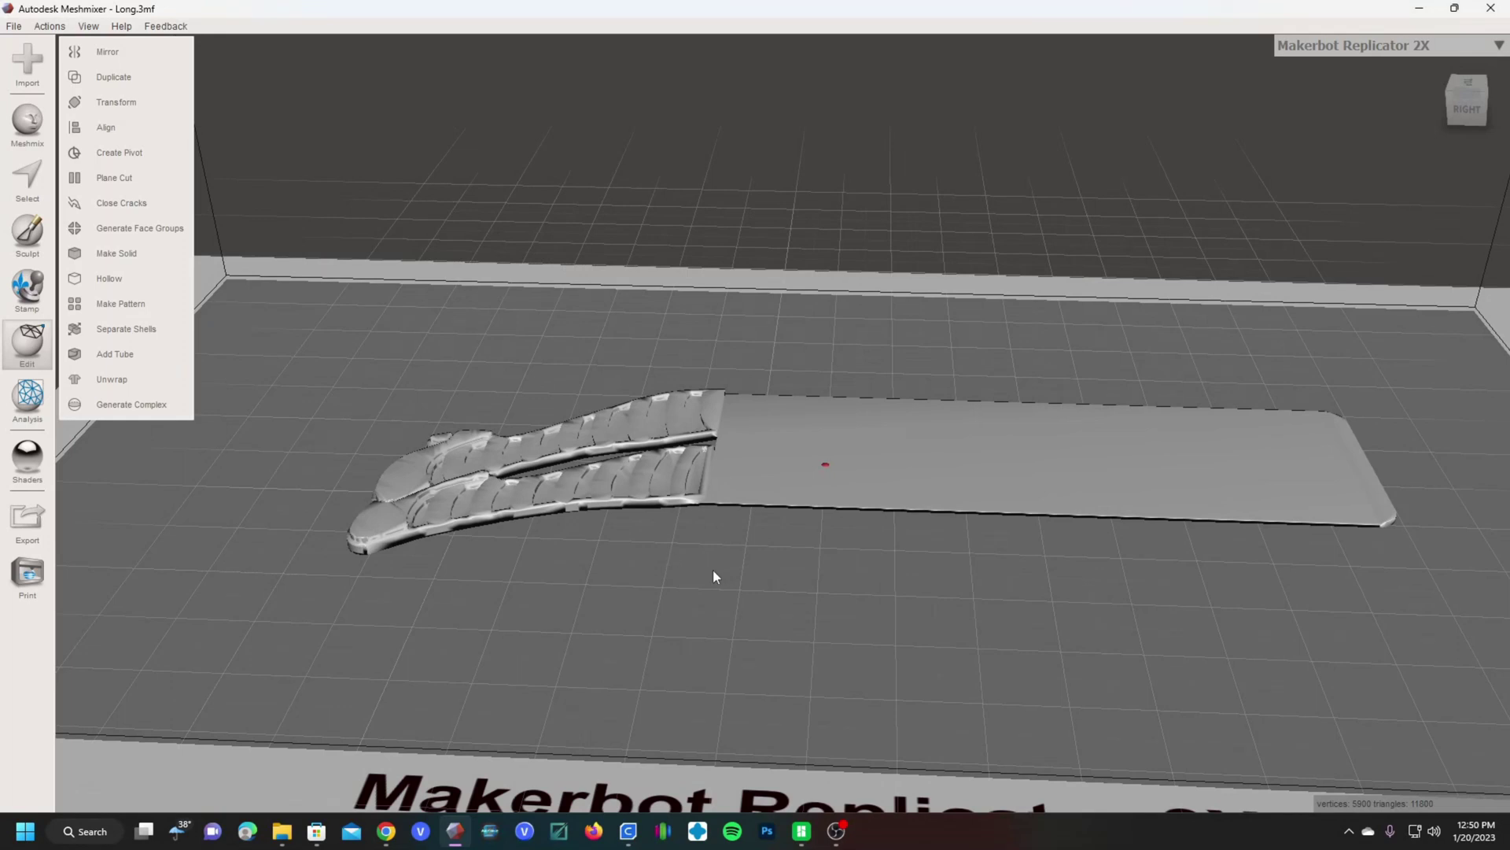
Start a Plane Cut on the Long bookmark and position the cutting plane across the boots.
left_click(116, 179)
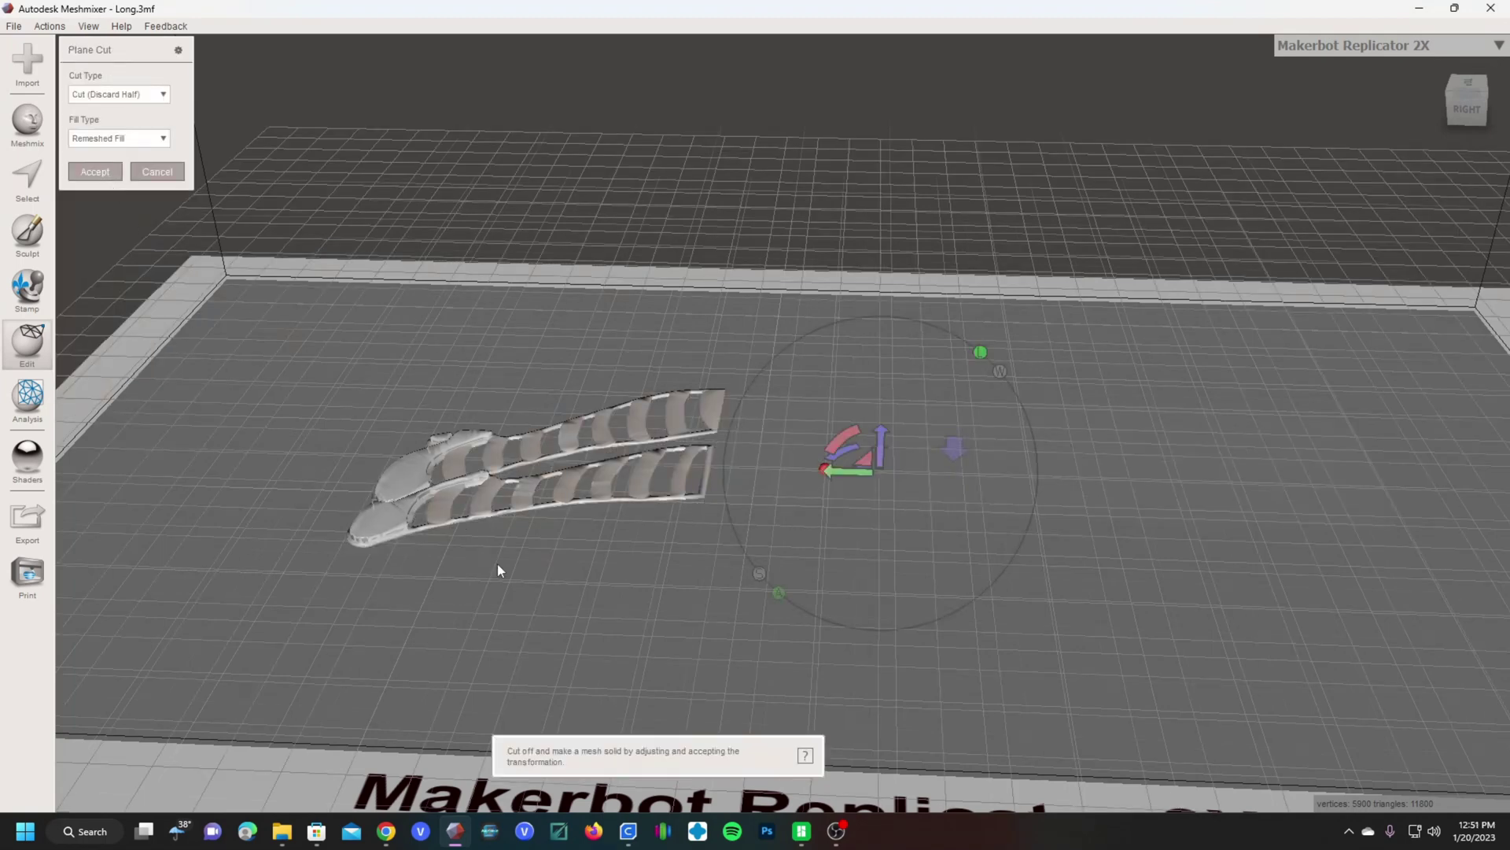
right_click_drag(670, 538, 667, 465)
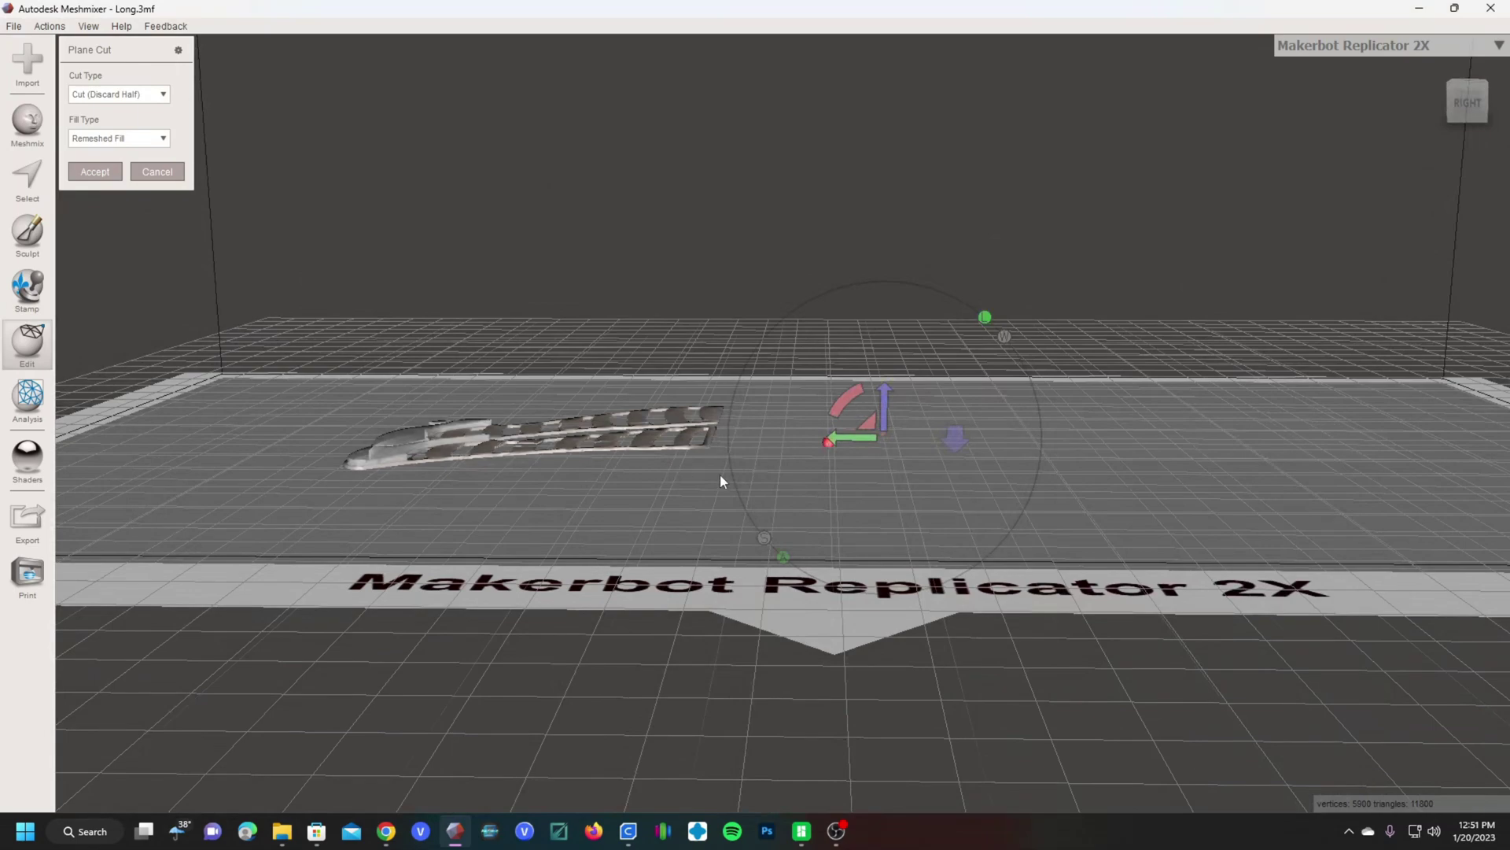
left_click_drag(883, 364, 958, 438)
scroll(990, 362, "up", 3)
left_click_drag(989, 361, 1015, 492)
mouse_move(854, 503)
right_mouse_down()
mouse_move(842, 540)
mouse_move(785, 517)
mouse_move(846, 525)
right_mouse_up()
left_click_drag(865, 488, 887, 433)
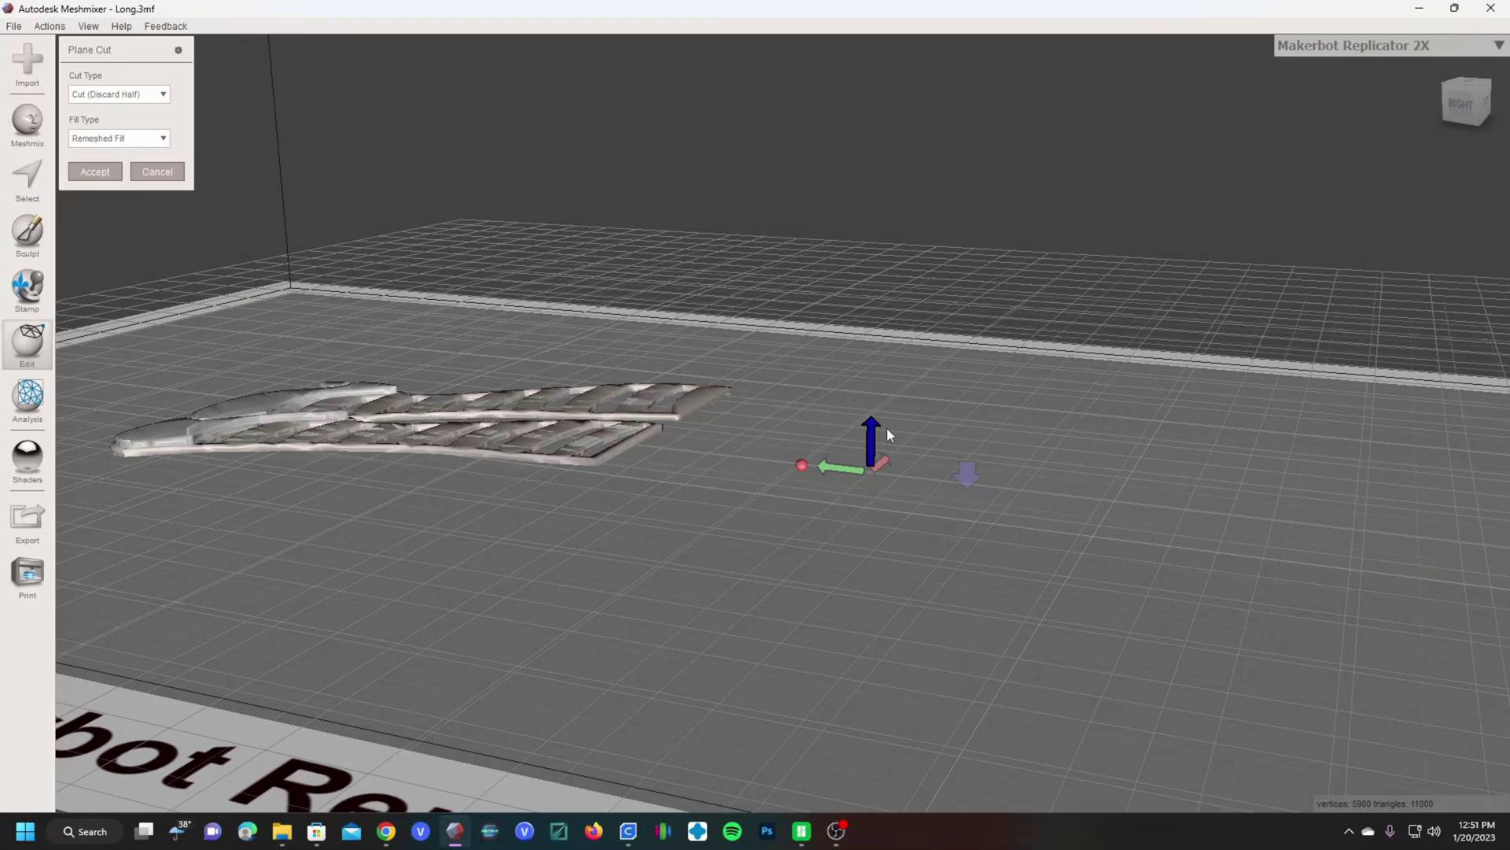
left_click_drag(887, 435, 886, 430)
mouse_move(834, 439)
right_mouse_down()
mouse_move(676, 475)
mouse_move(545, 571)
mouse_move(858, 489)
mouse_move(842, 492)
right_mouse_up()
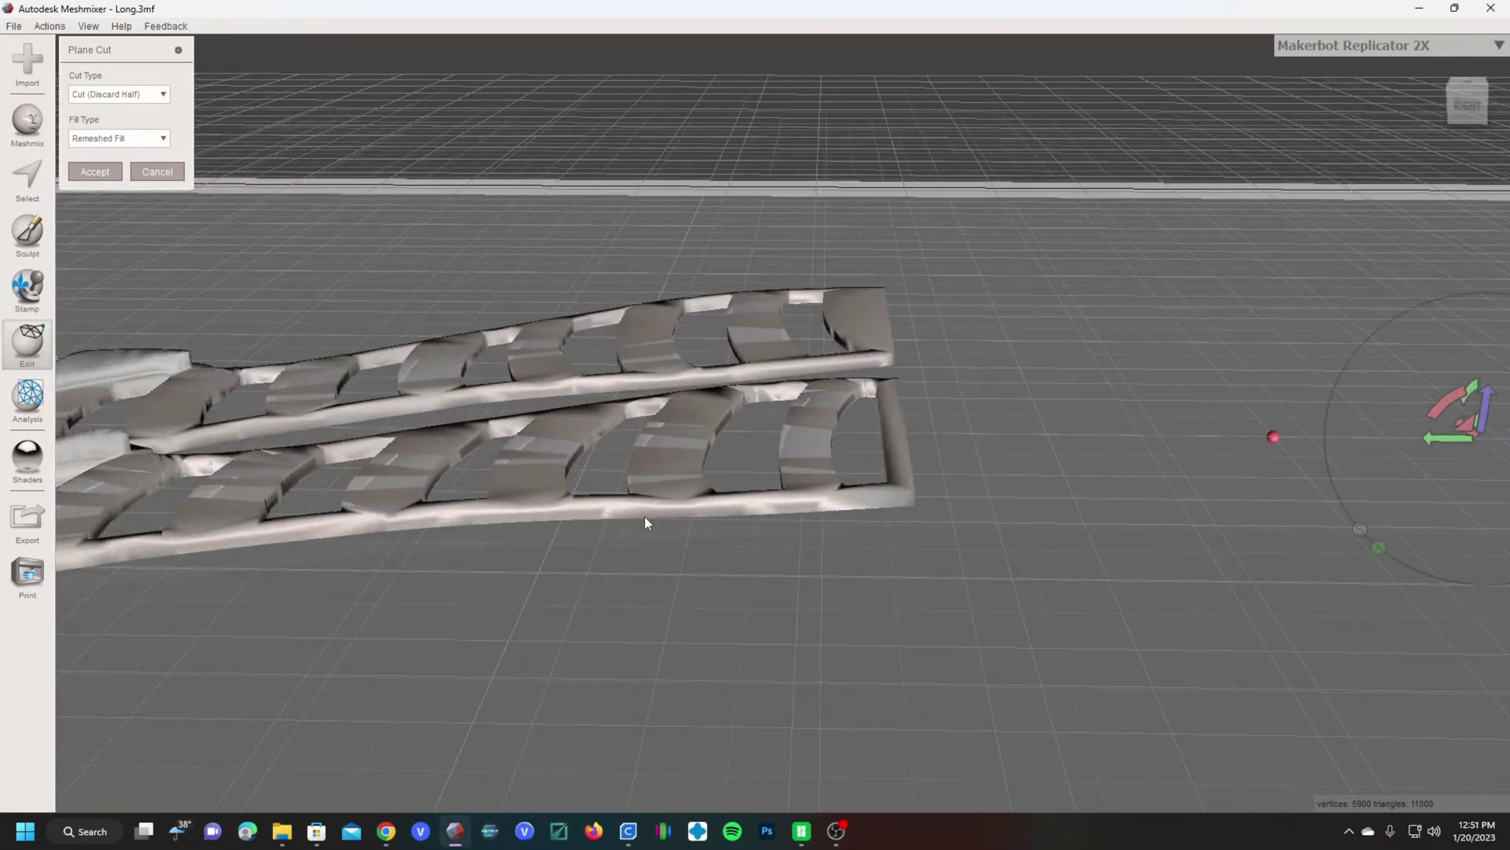
right_click_drag(645, 516, 724, 513)
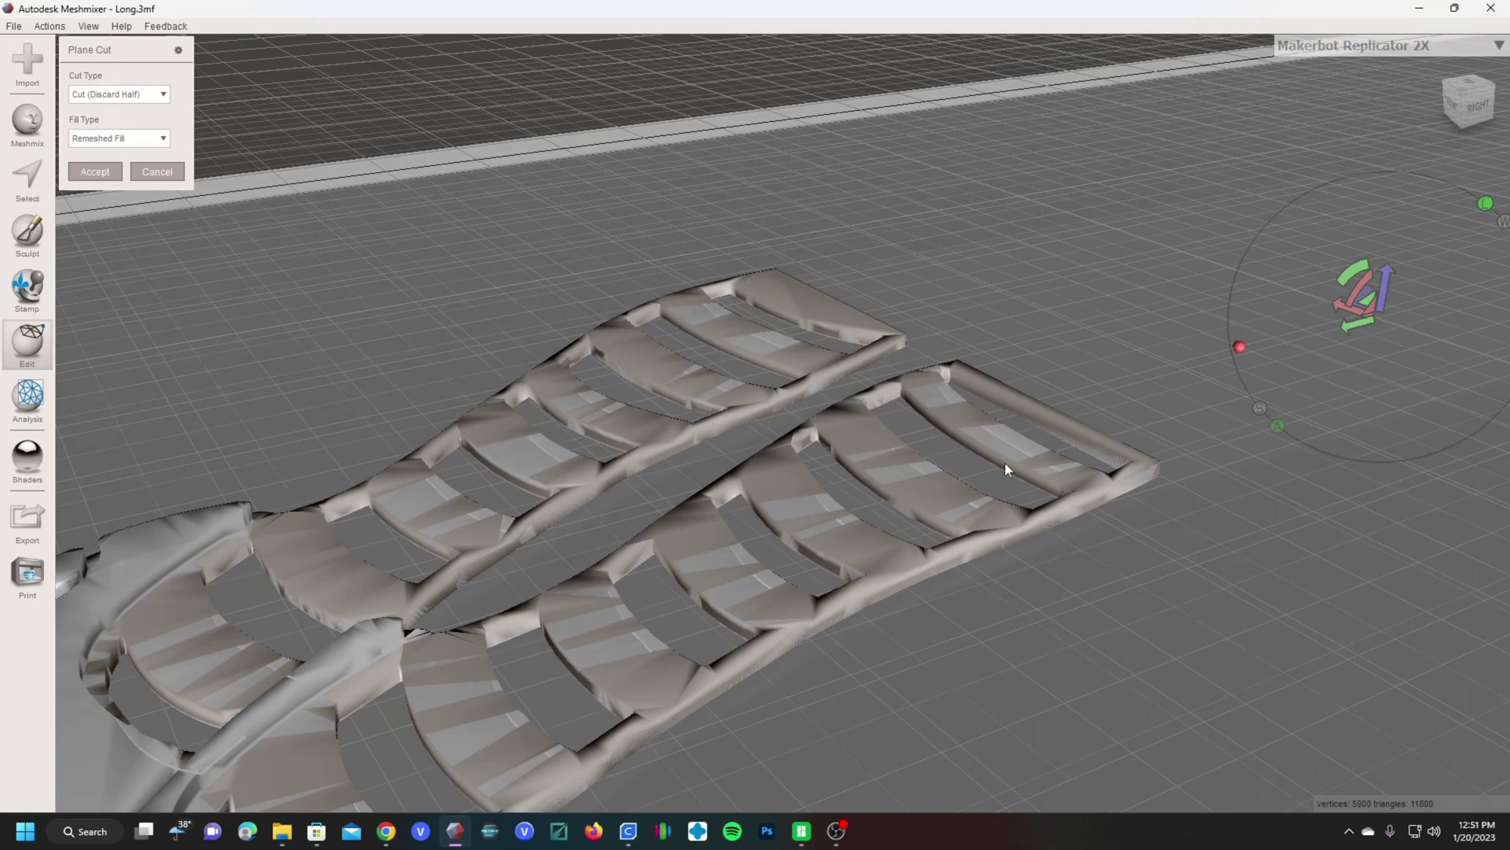
left_click(1386, 272)
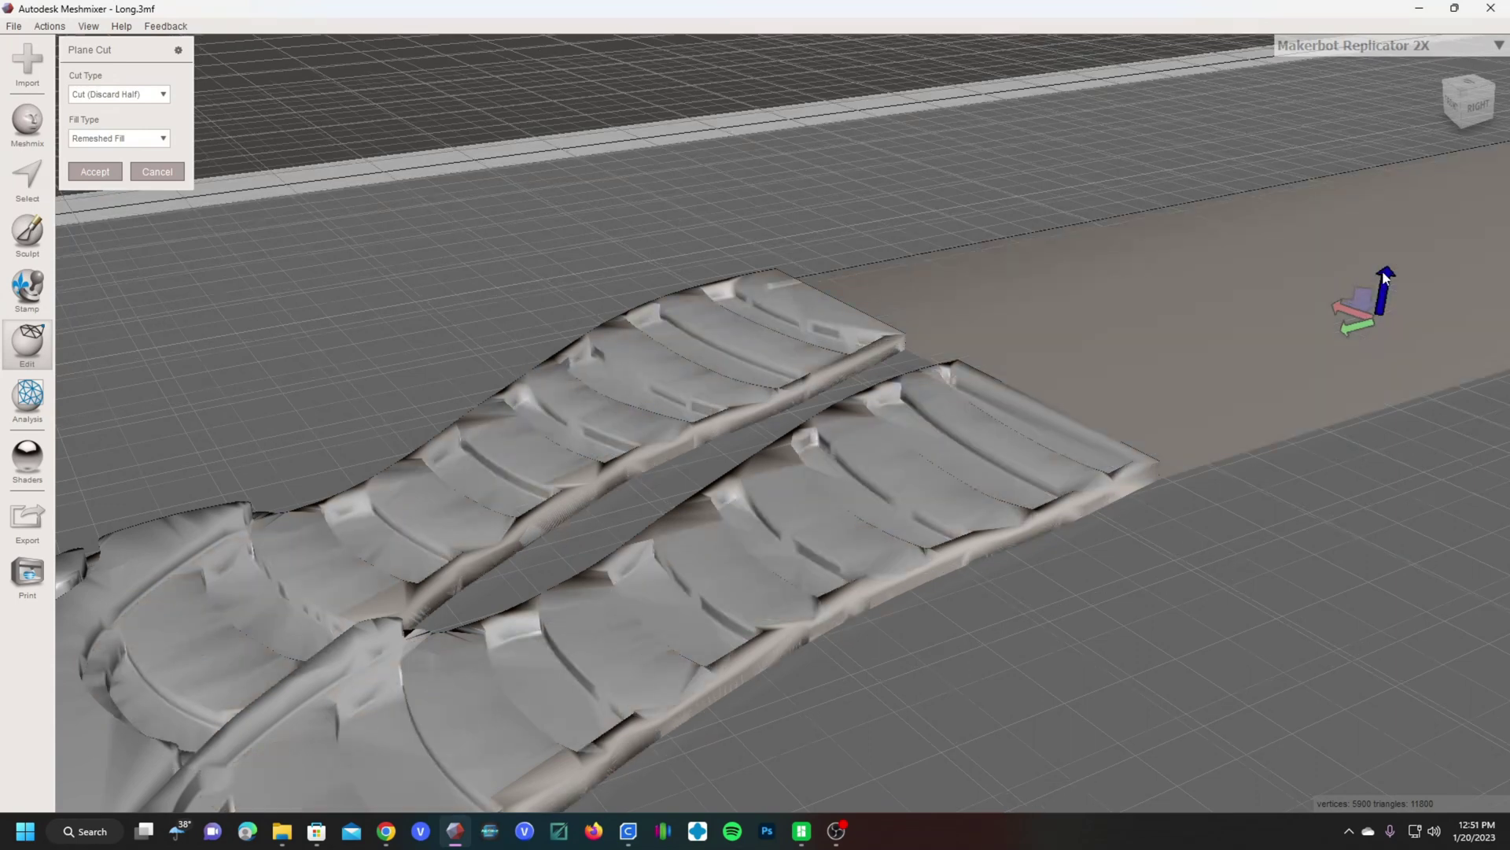
Fine-tune the cut plane's height along the boots.
left_click(1386, 272)
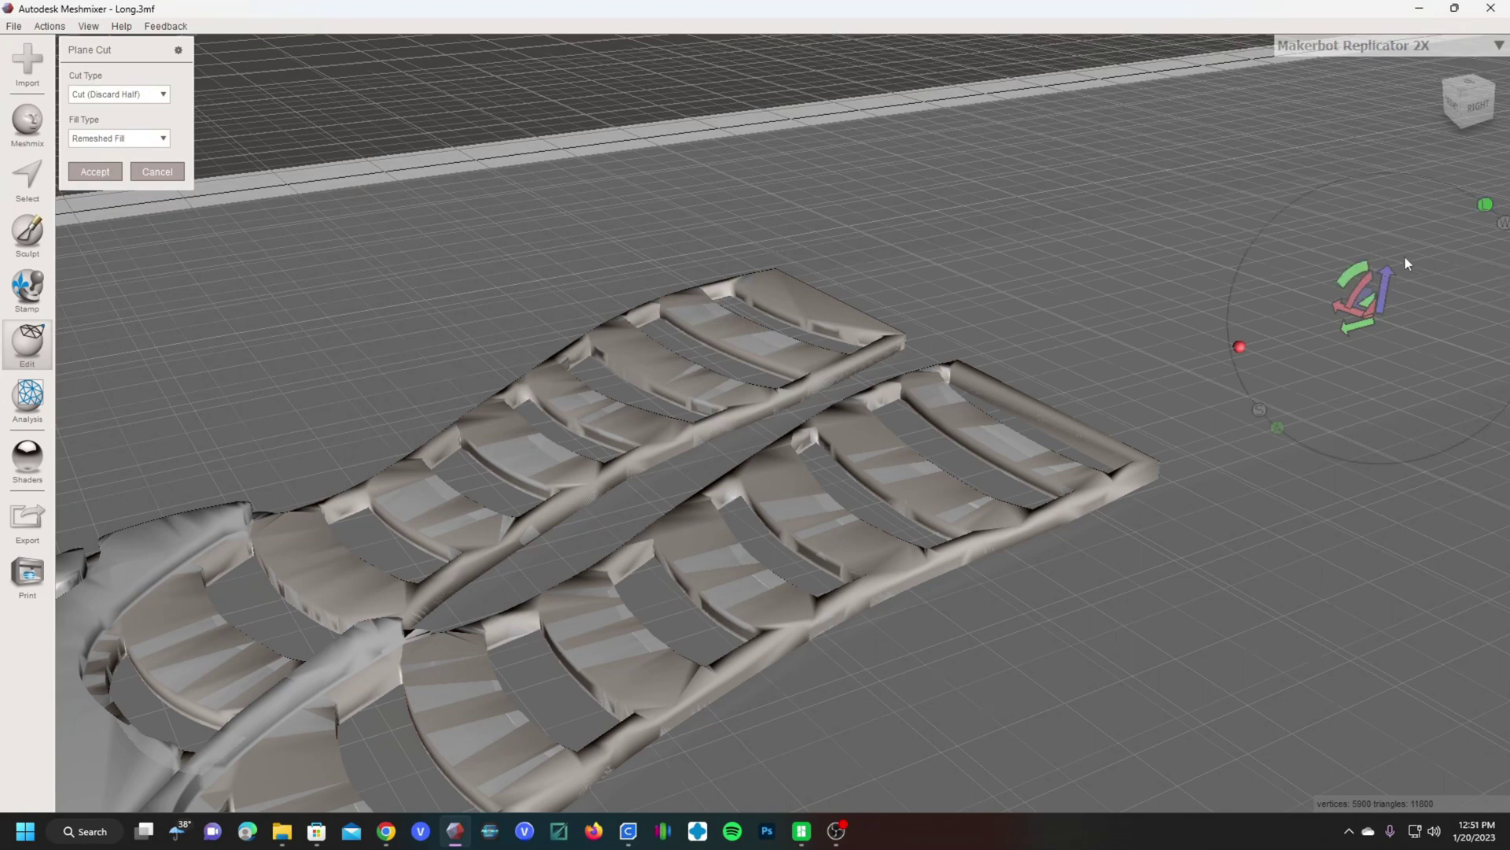
left_click(1388, 275)
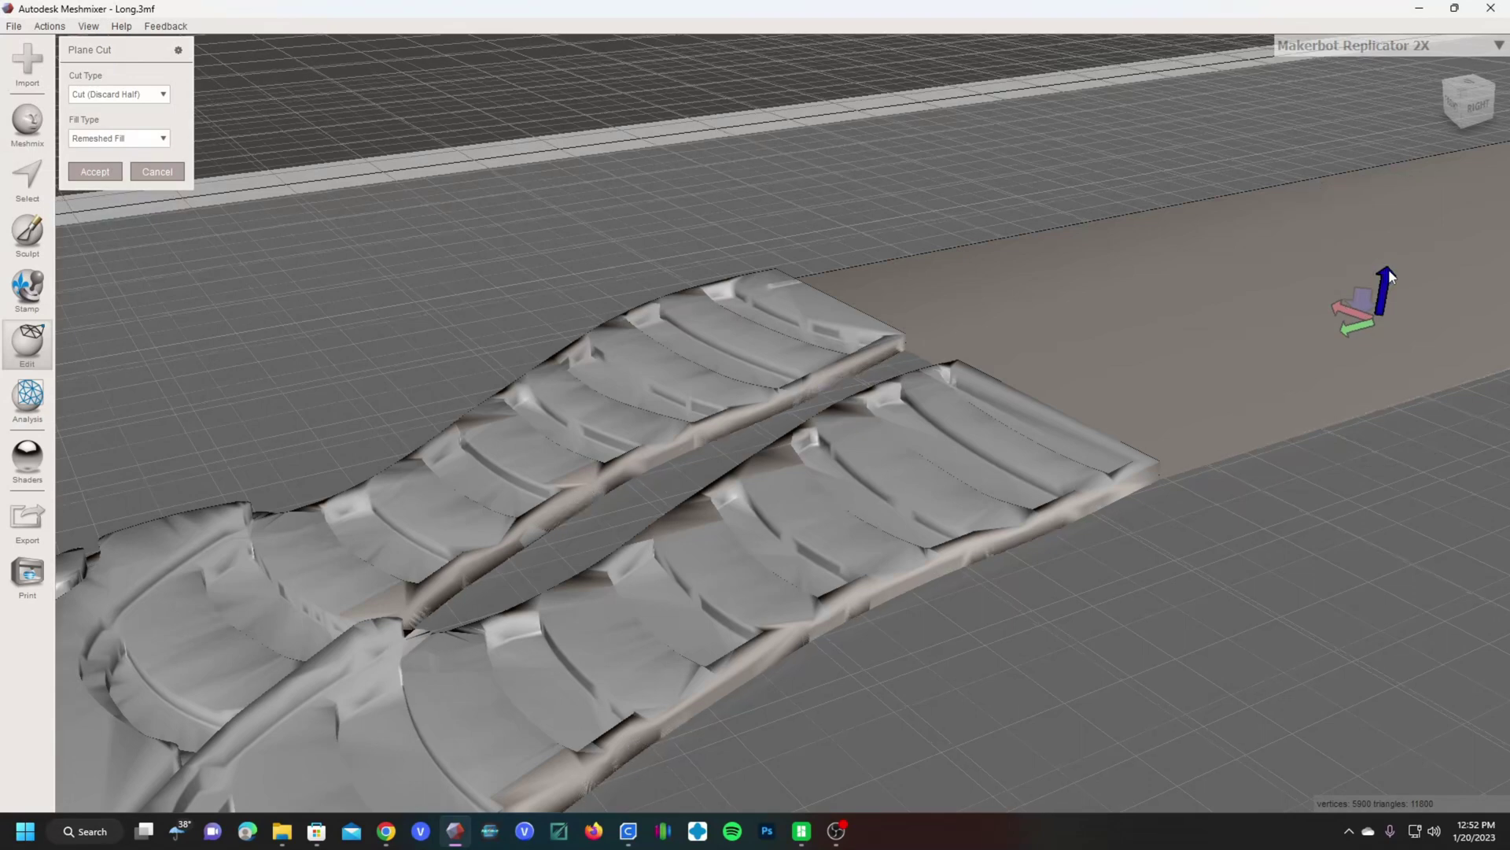
left_click_drag(1387, 275, 1394, 273)
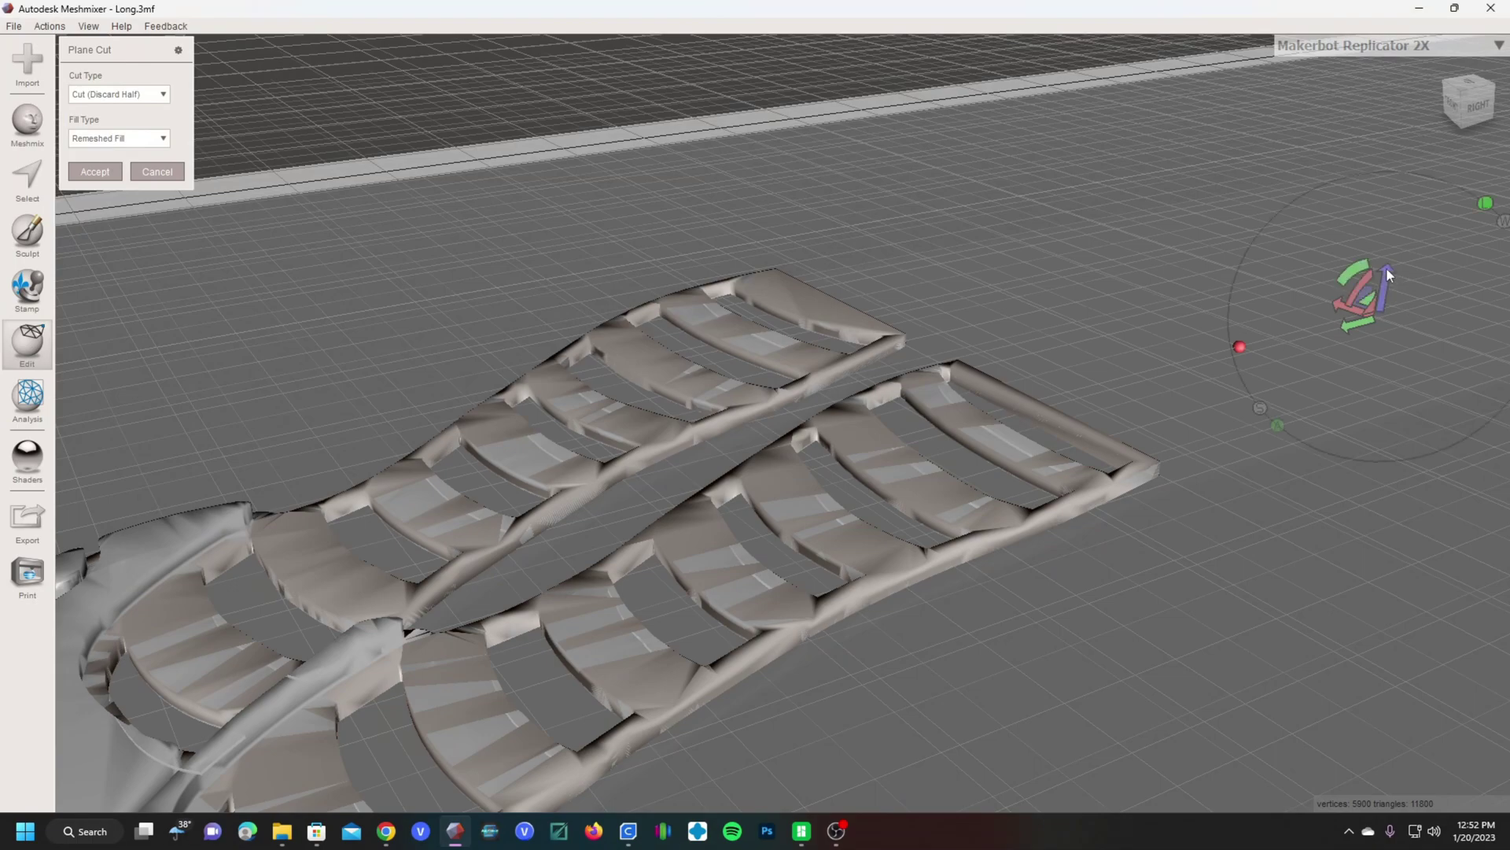
right_click_drag(1047, 409, 969, 581)
scroll(975, 442, "down", 5)
scroll(668, 411, "up", 8)
scroll(748, 407, "down", 3)
scroll(1145, 592, "up", 3)
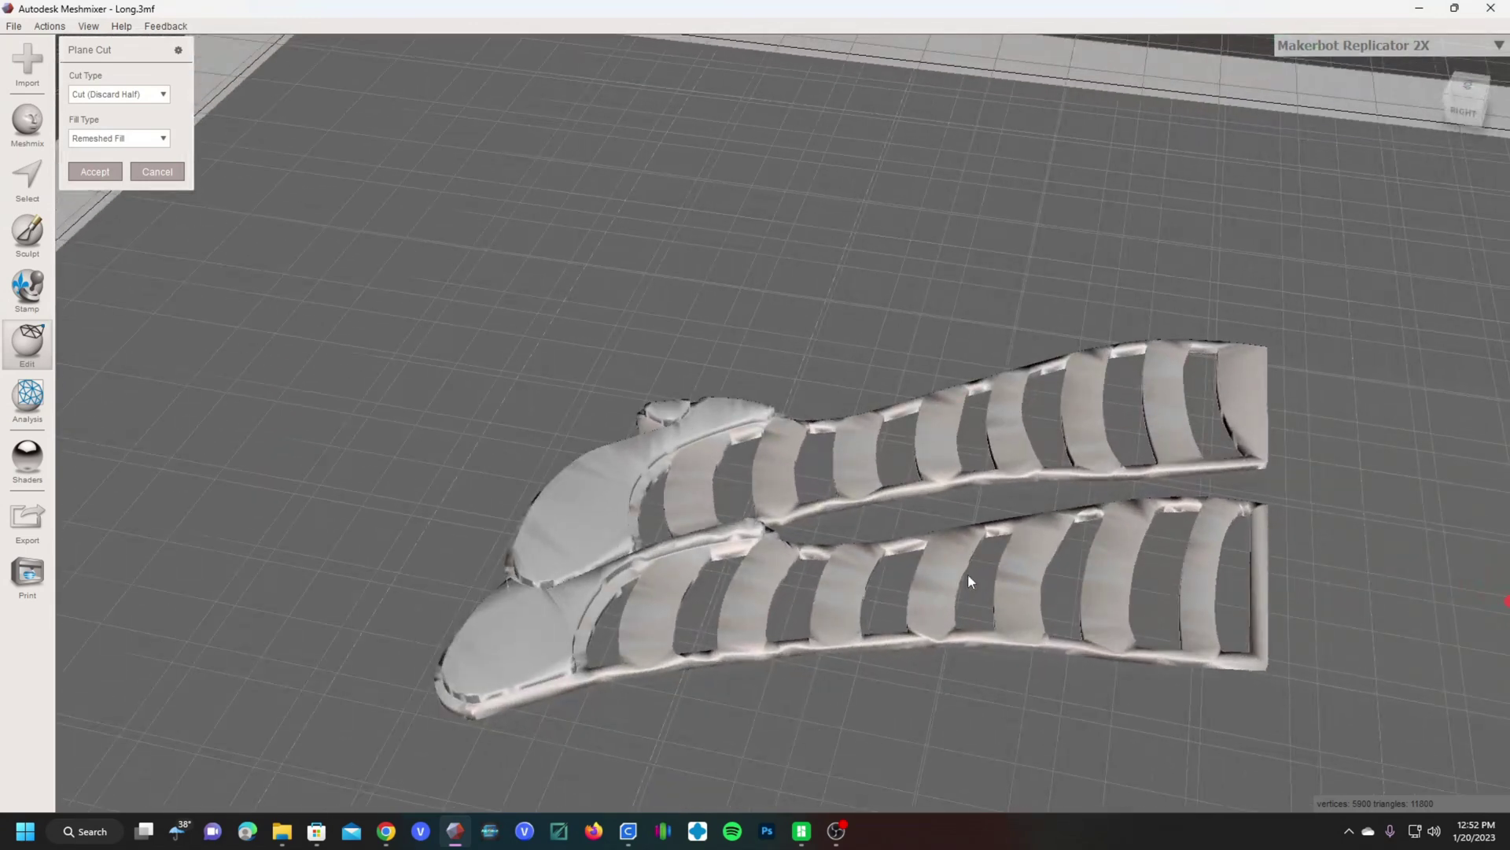
Set Cut Type to Slice (Keep Both) and accept the cut.
left_click(116, 100)
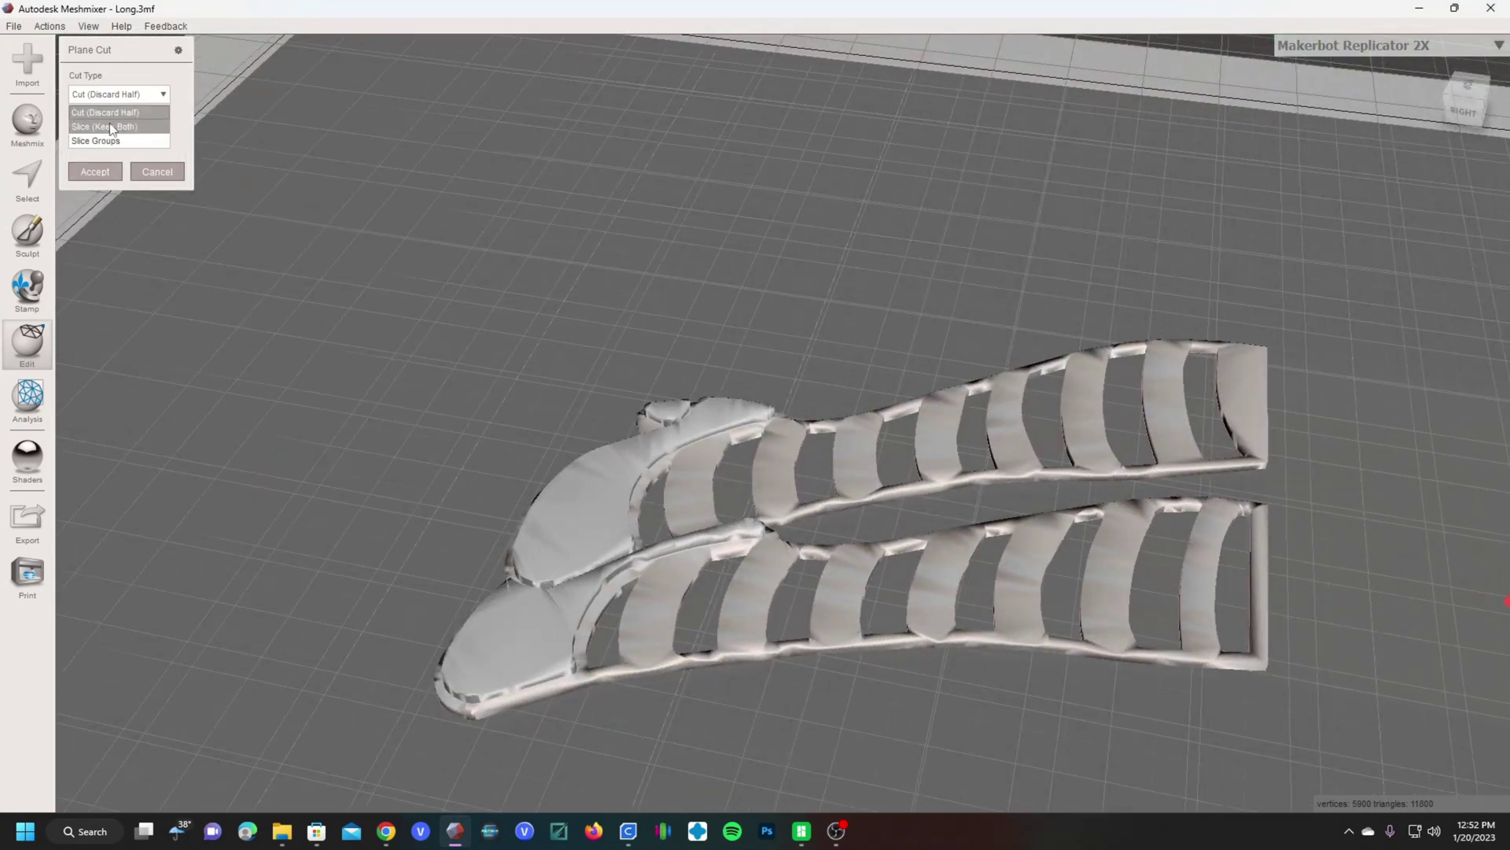
left_click(110, 126)
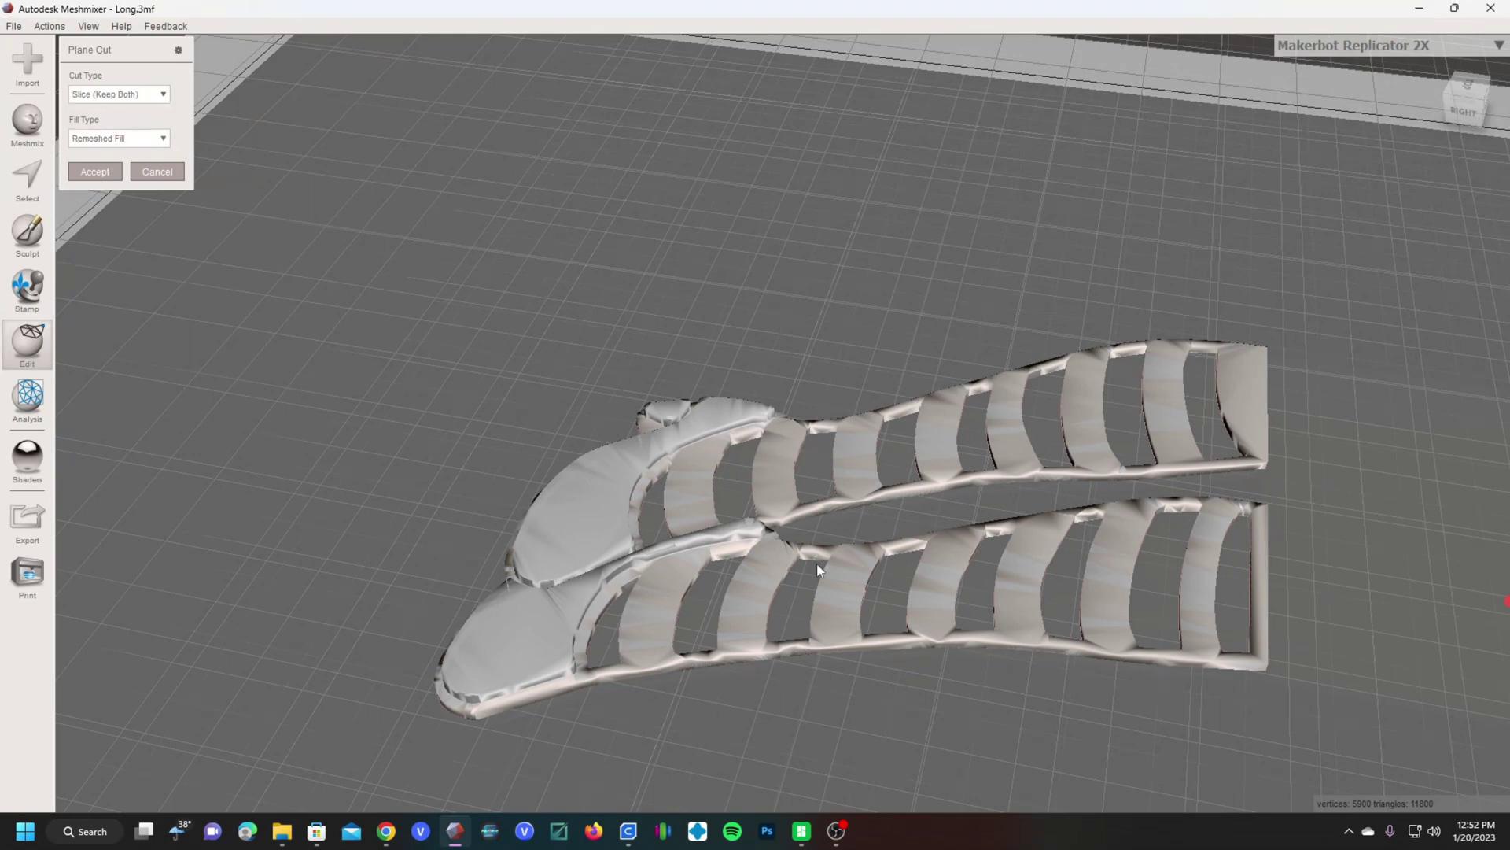
left_click(87, 173)
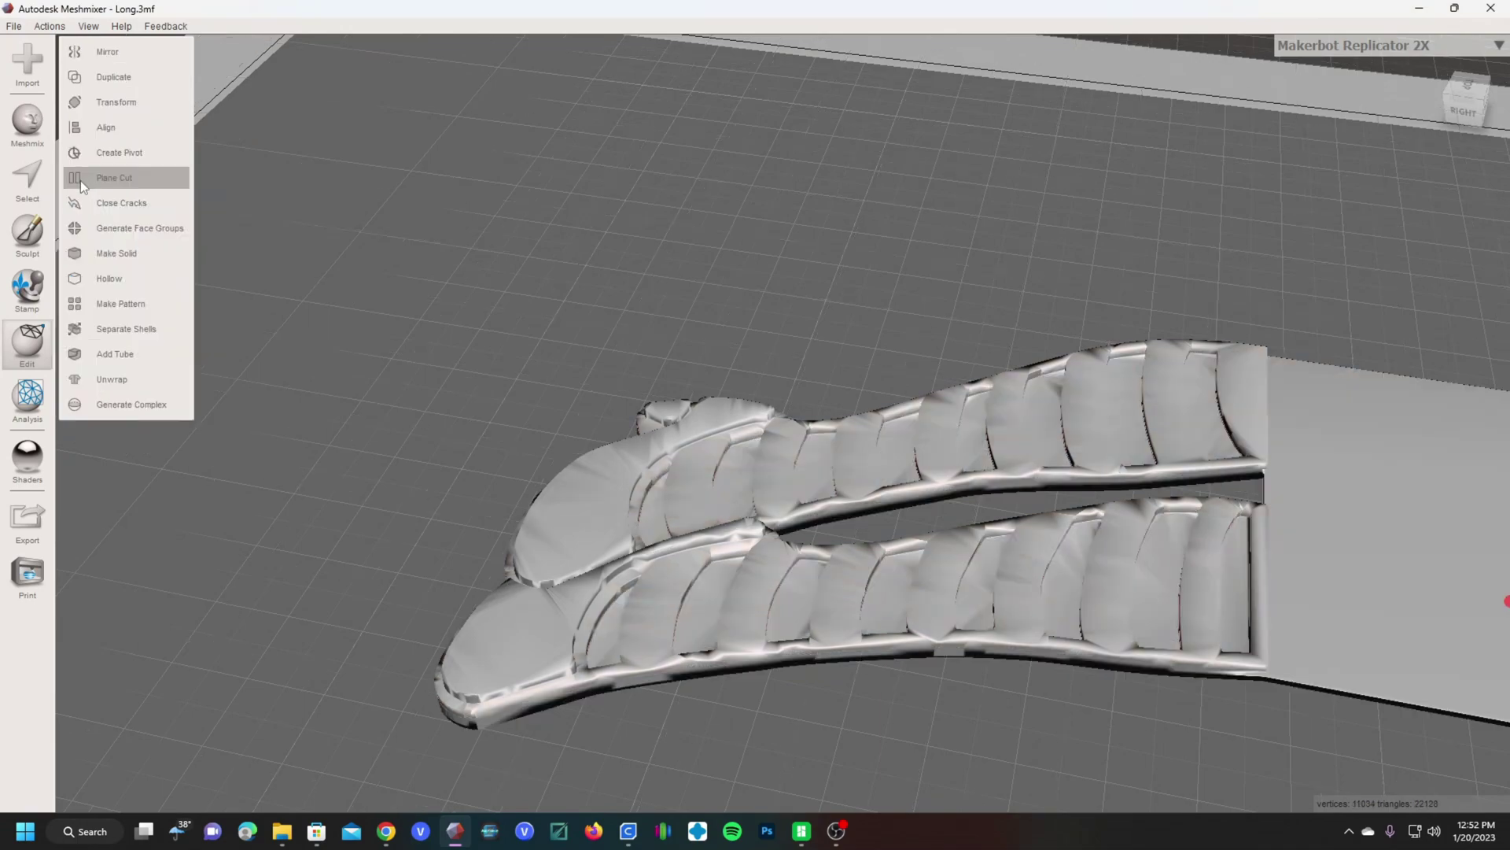
right_click_drag(890, 555, 1097, 476)
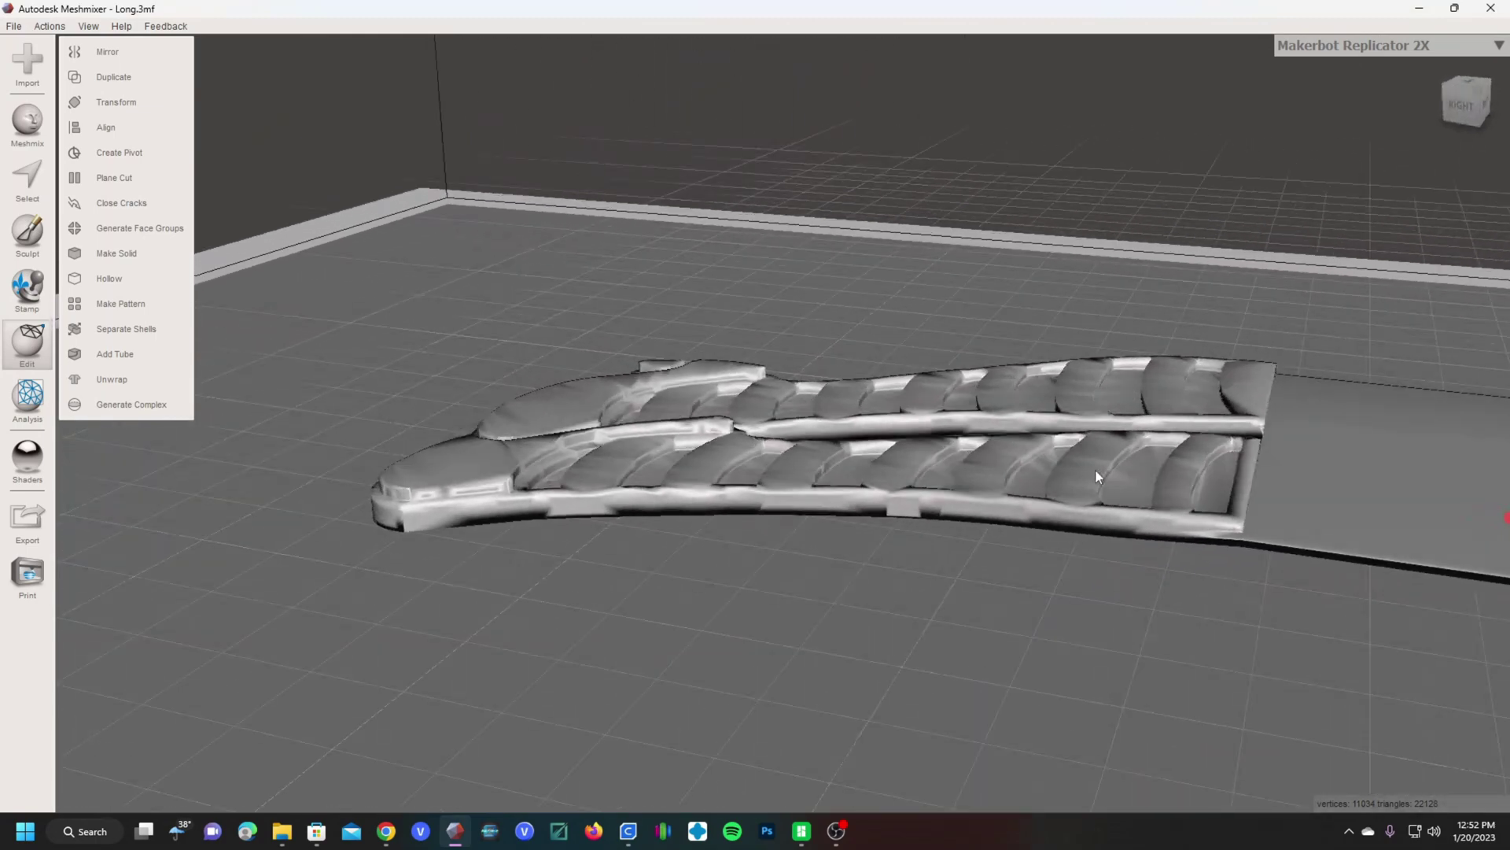
Run Separate Shells to create Long (shell 1) and Long (shell 2), moving the Object Browser aside.
left_click(102, 328)
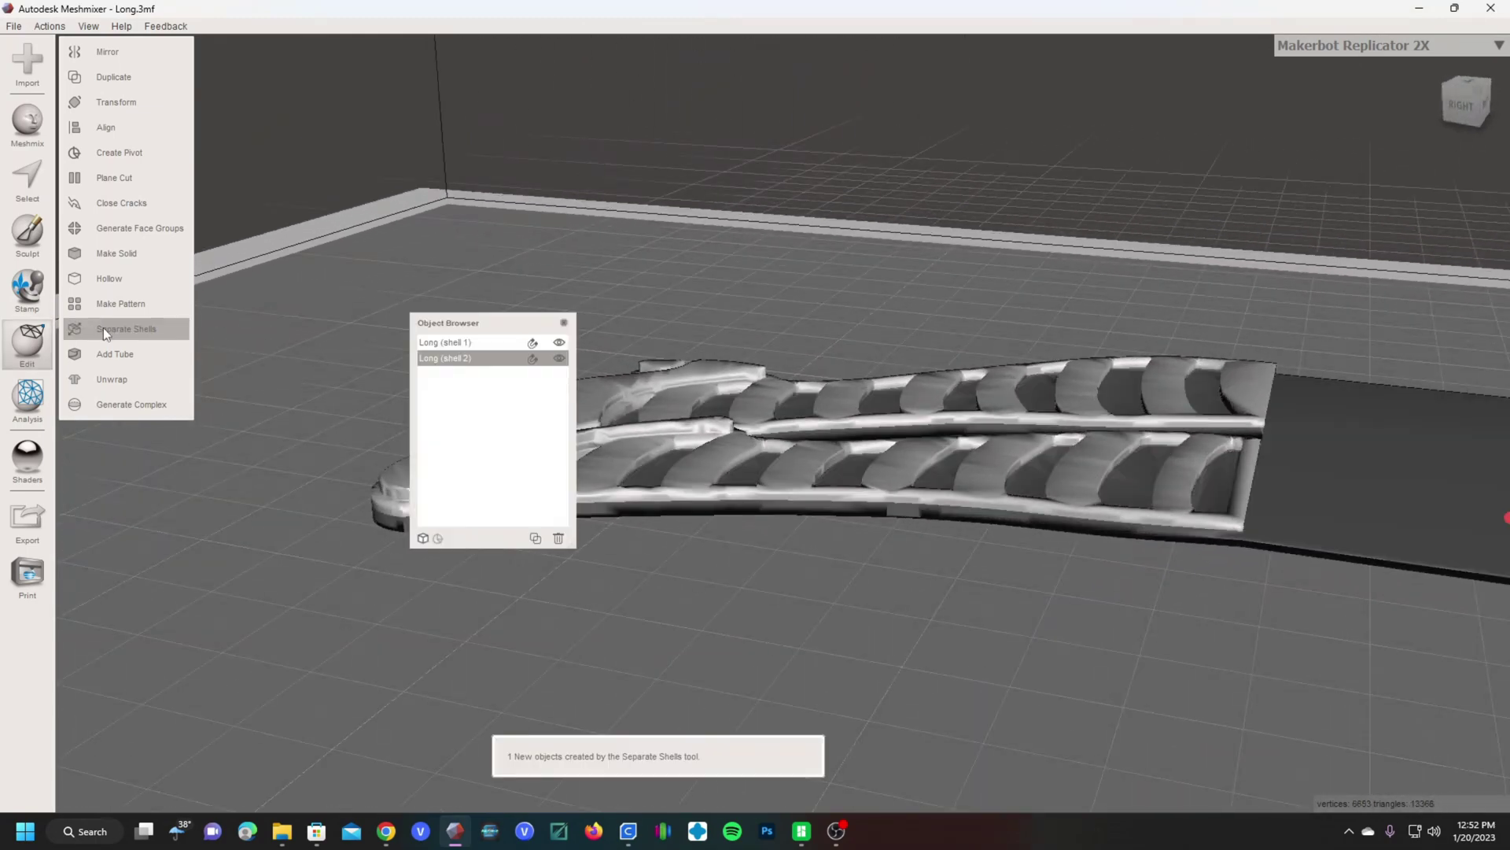
left_click_drag(497, 321, 392, 124)
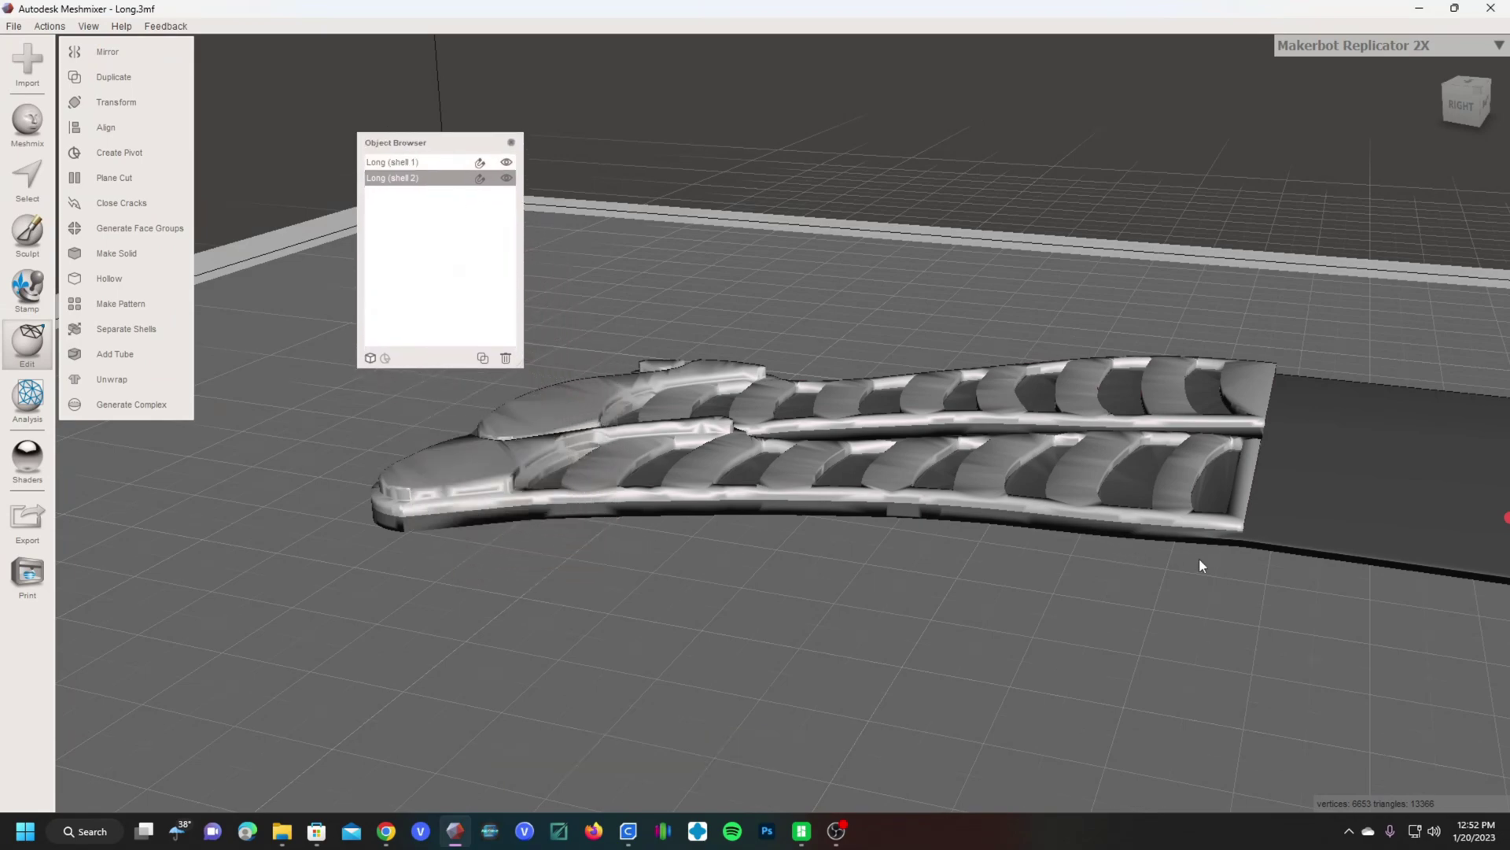
scroll(1172, 571, "up", 4)
right_click_drag(1141, 578, 896, 598)
left_click_drag(463, 146, 313, 196)
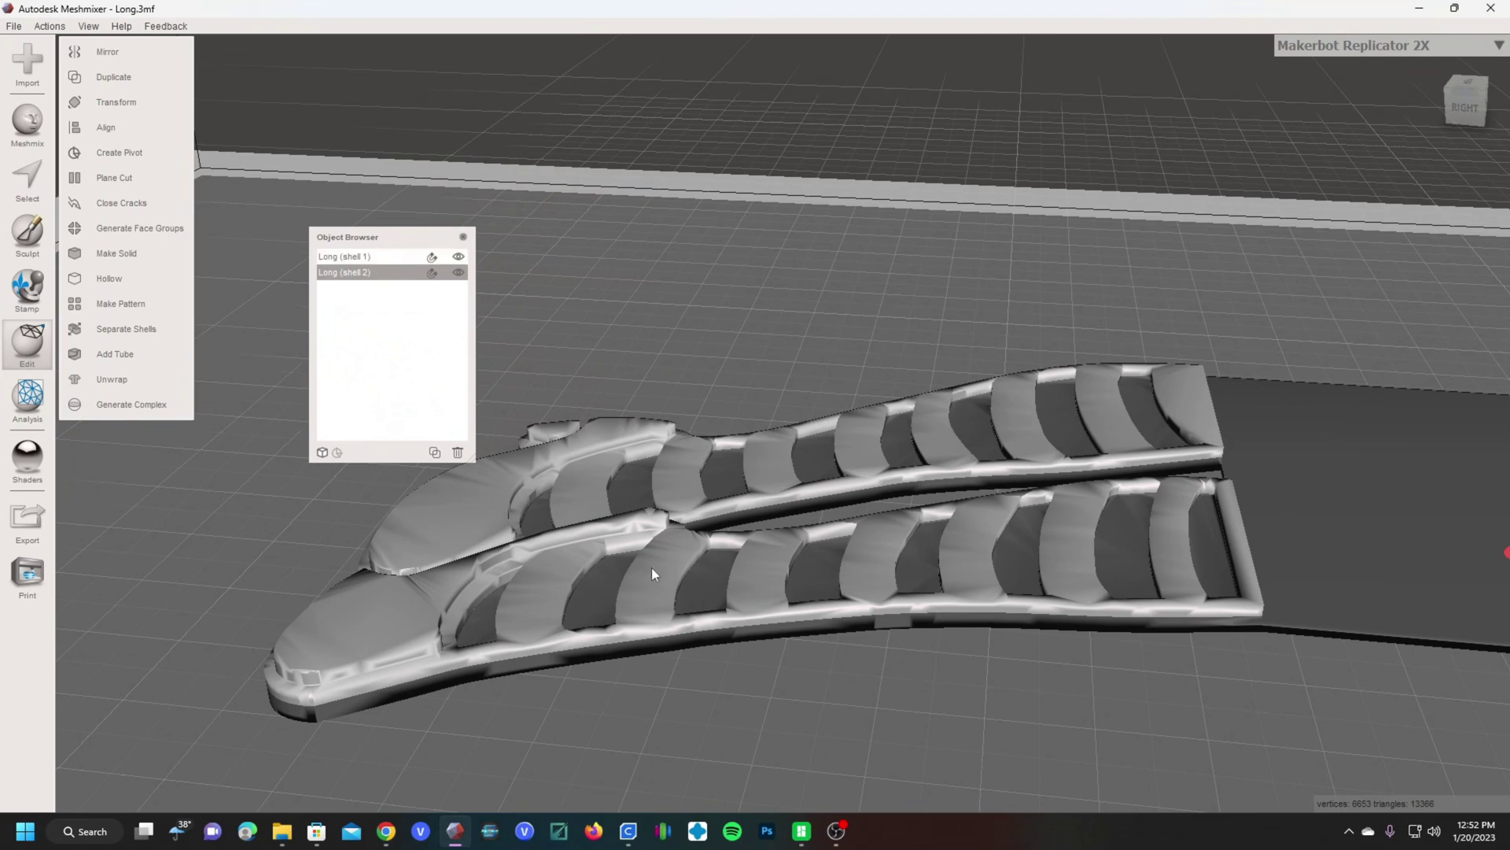
Rename Long (shell 1) to Legs in the Object Browser.
left_click(360, 252)
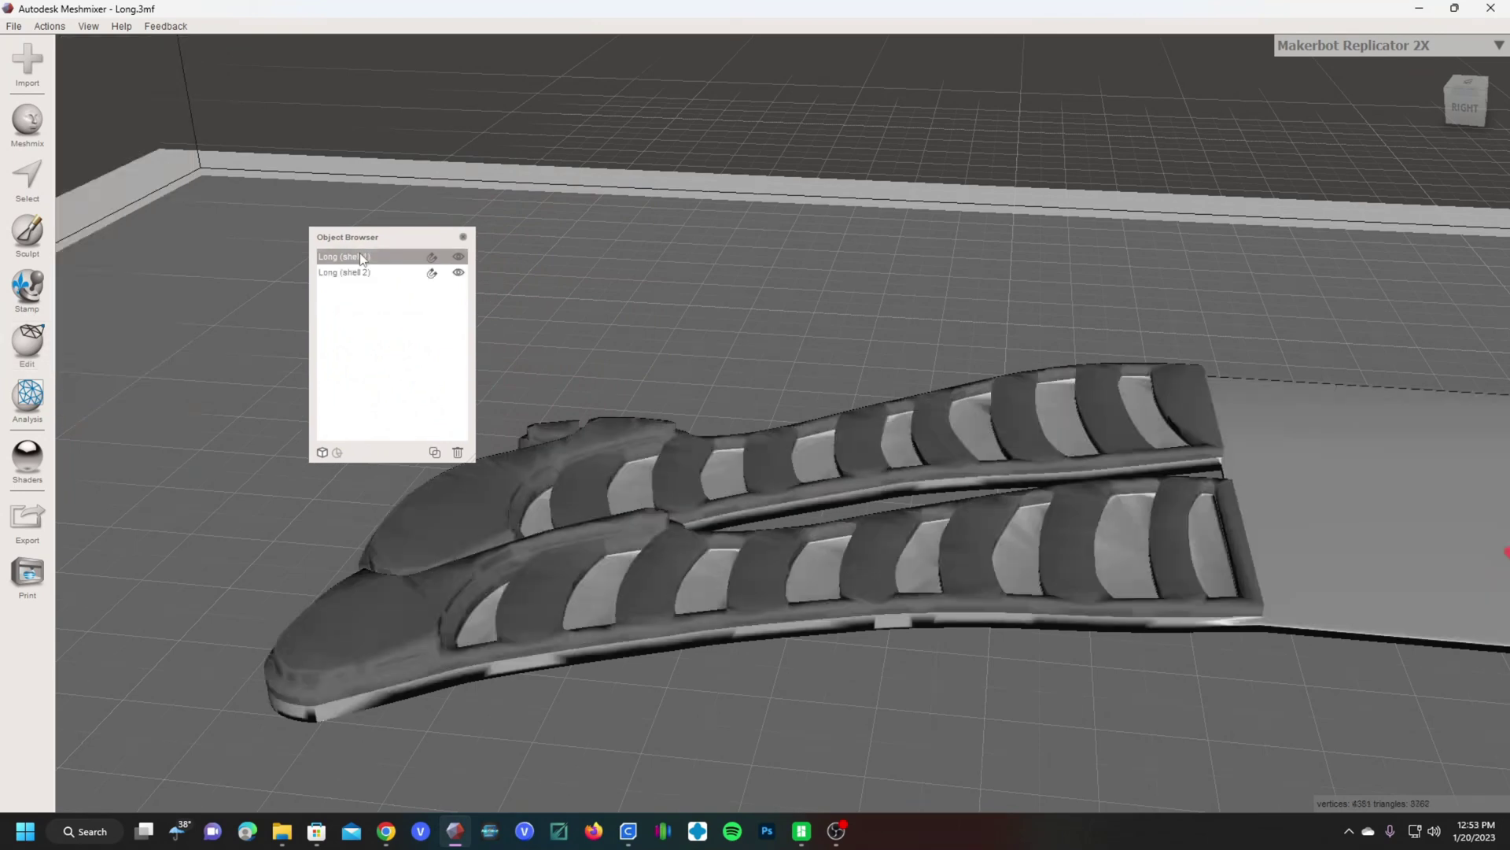
left_click(358, 272, "shift")
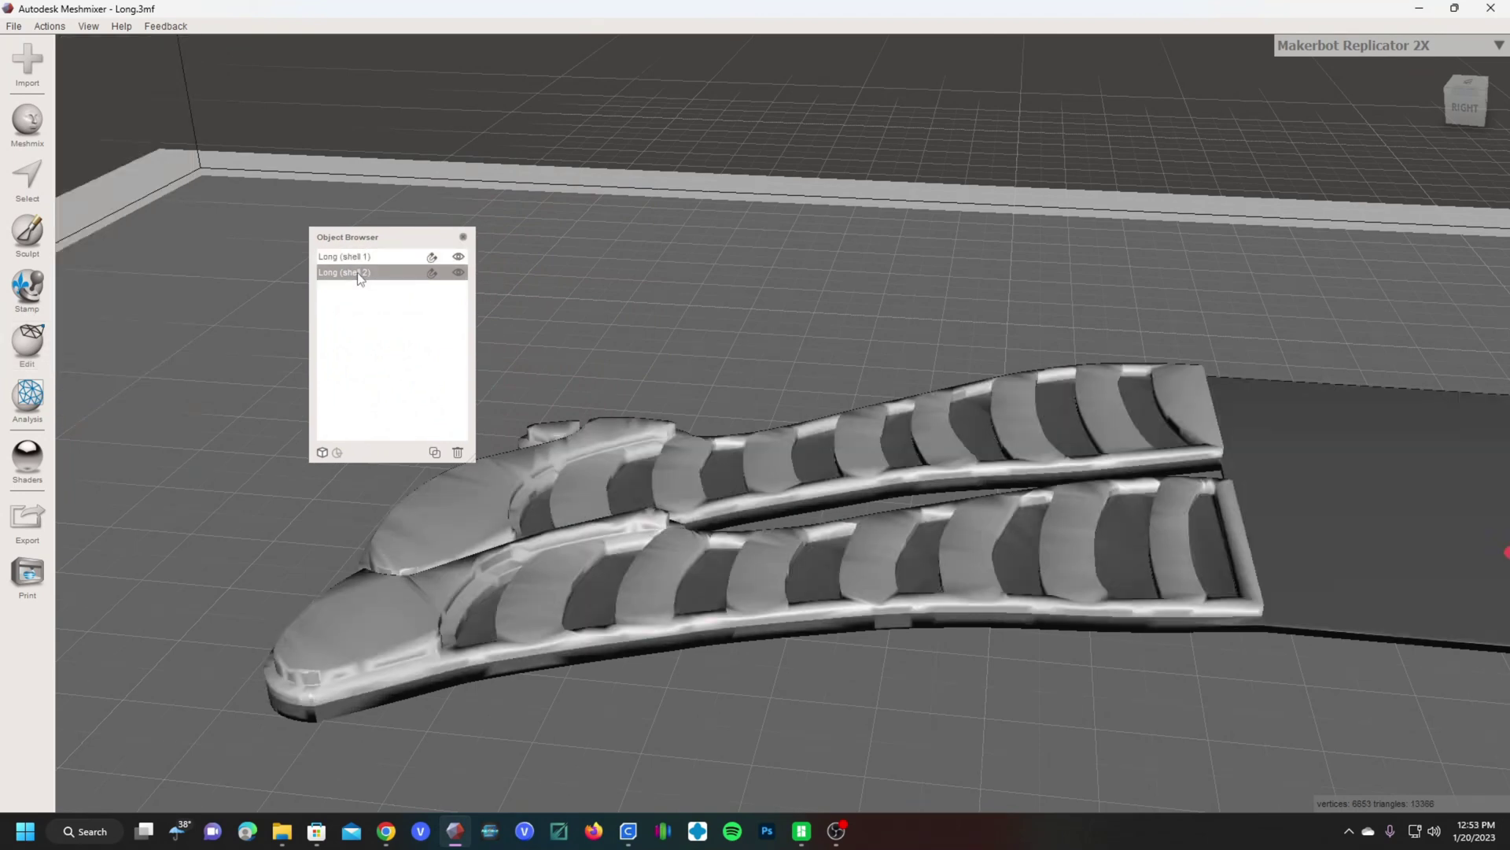
left_click(352, 258)
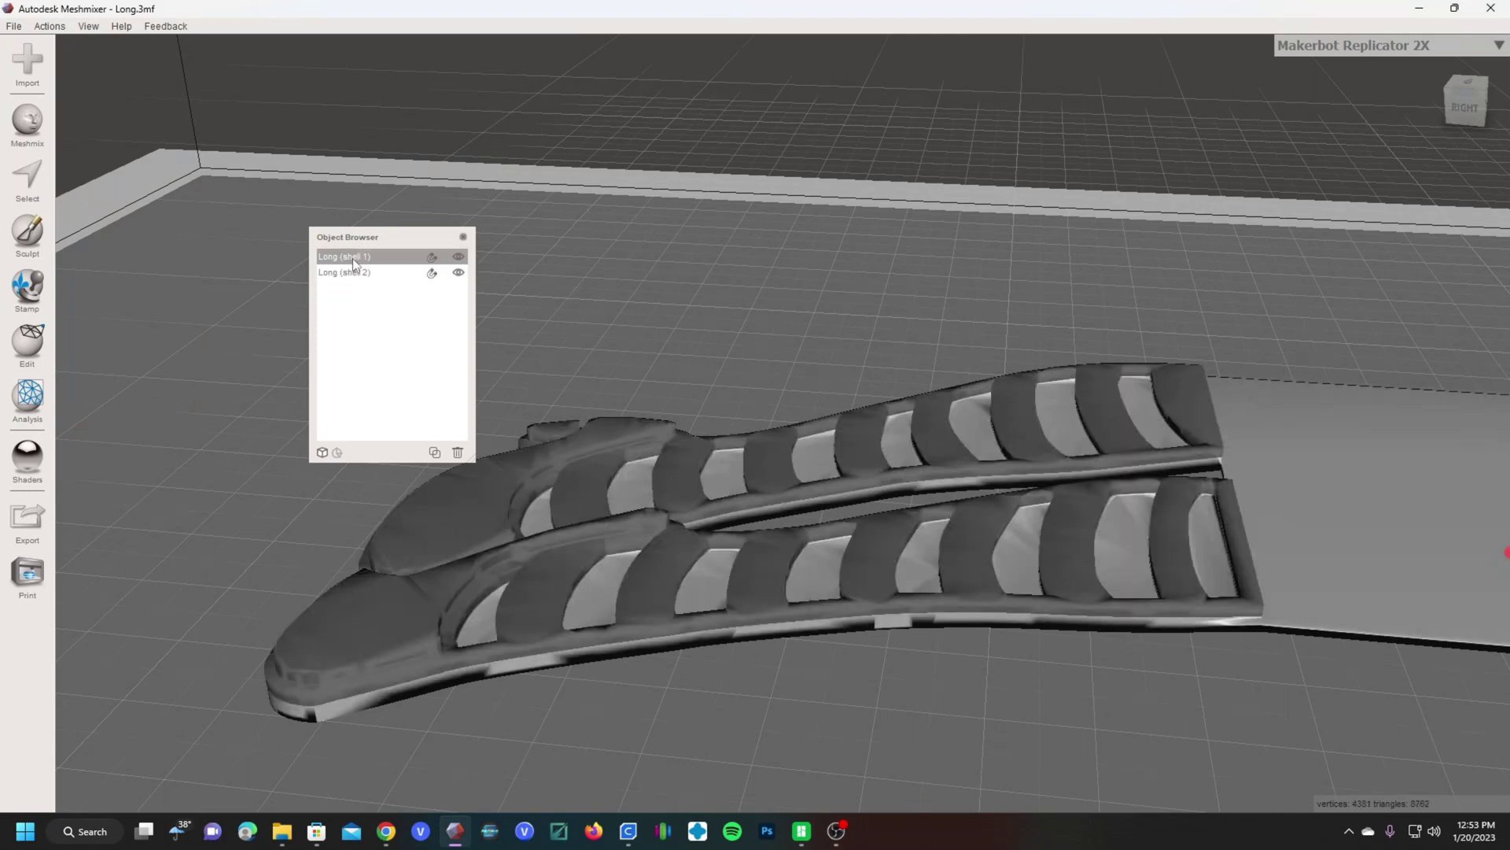
double_click(353, 258)
type("Legs")
Rename Long (shell 2) to Stockings and move the object list up and left.
double_click(377, 274)
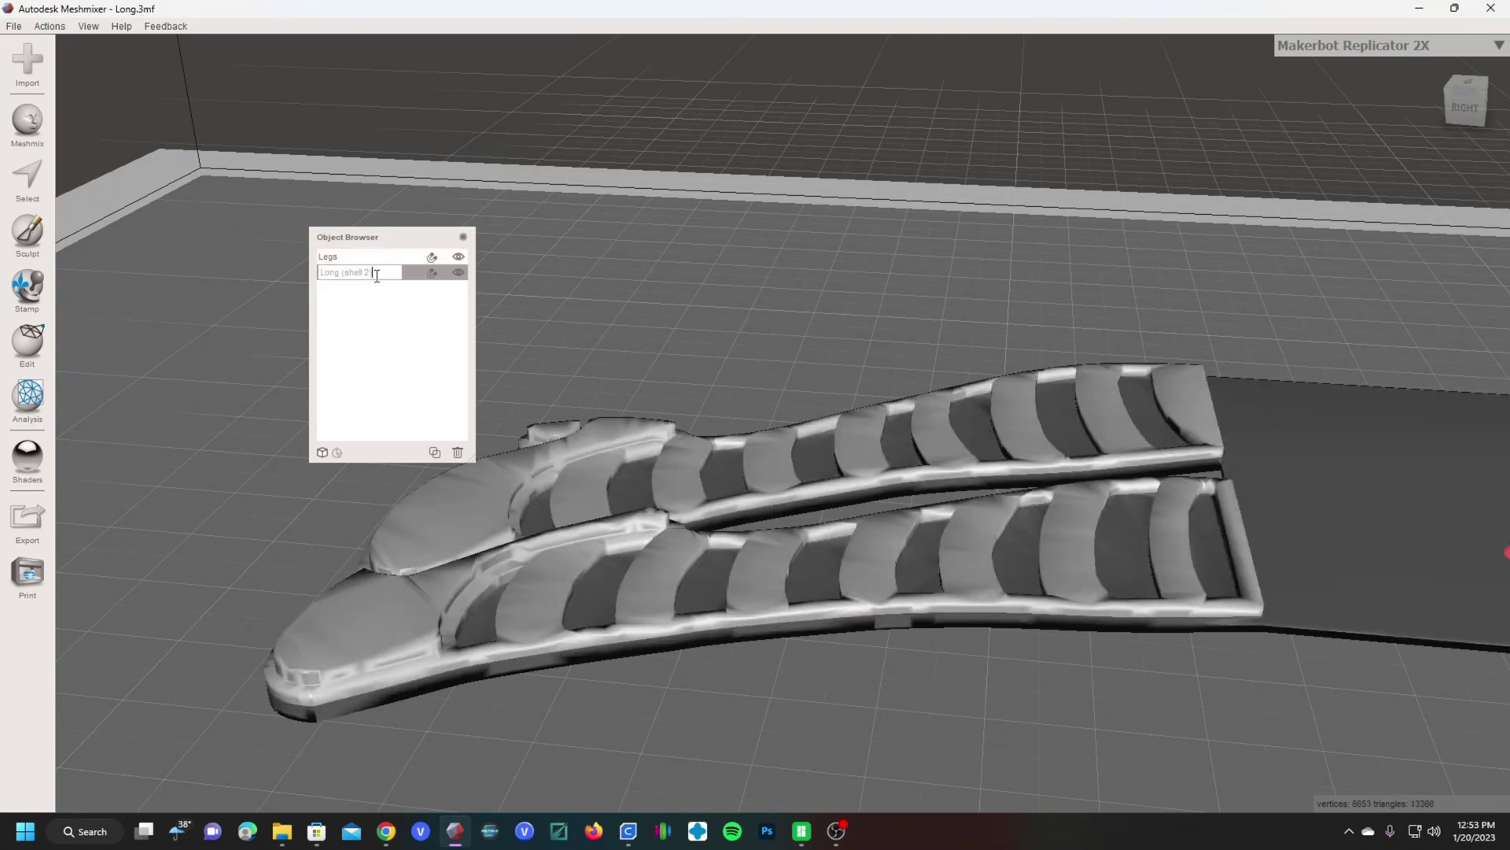
type("Stockings")
key("Return")
left_click(366, 257)
left_click(370, 272, "shift")
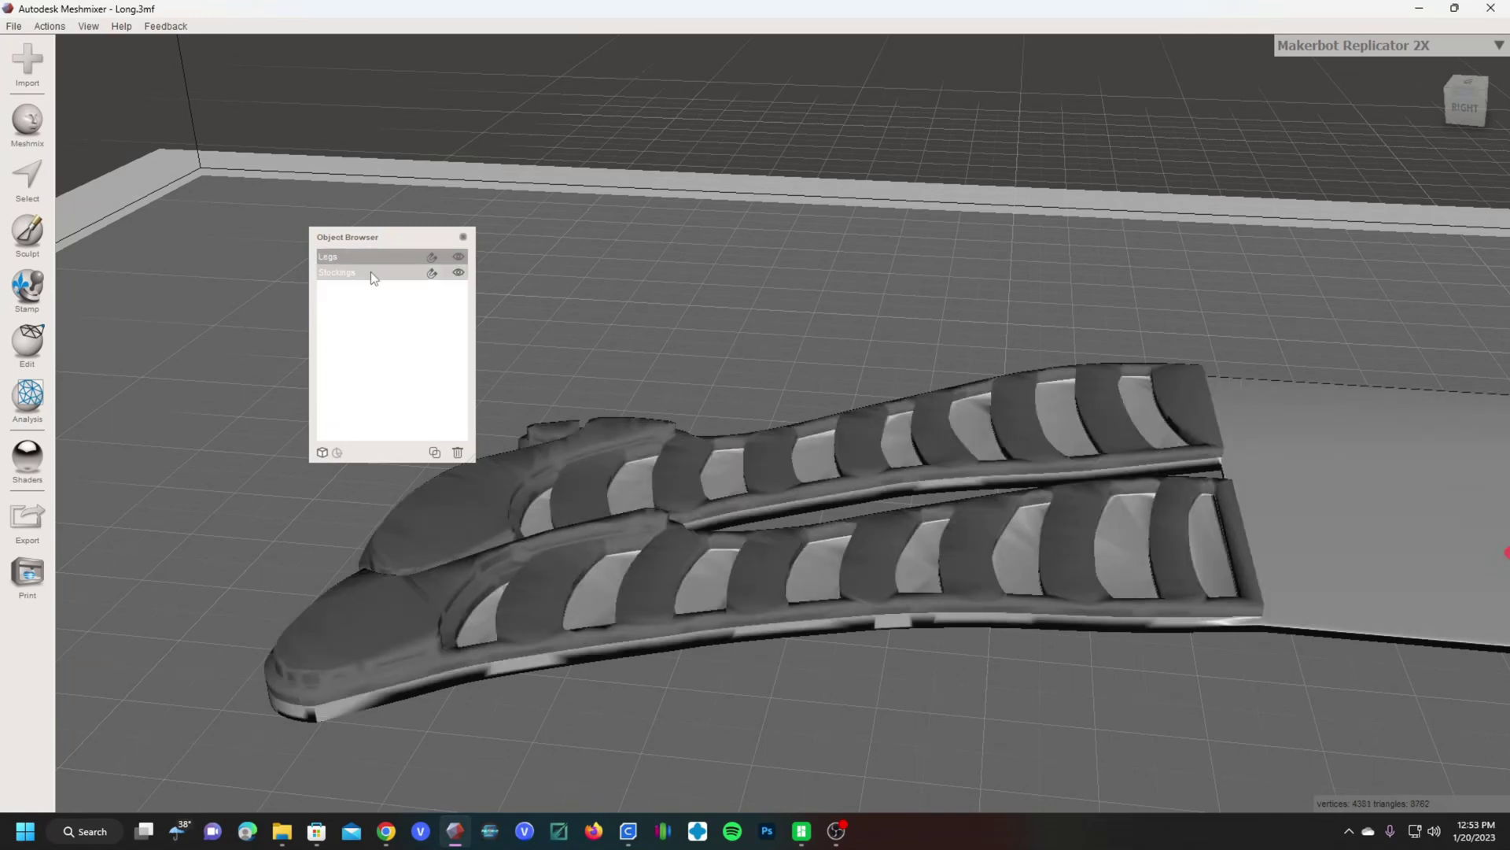
left_click(376, 257)
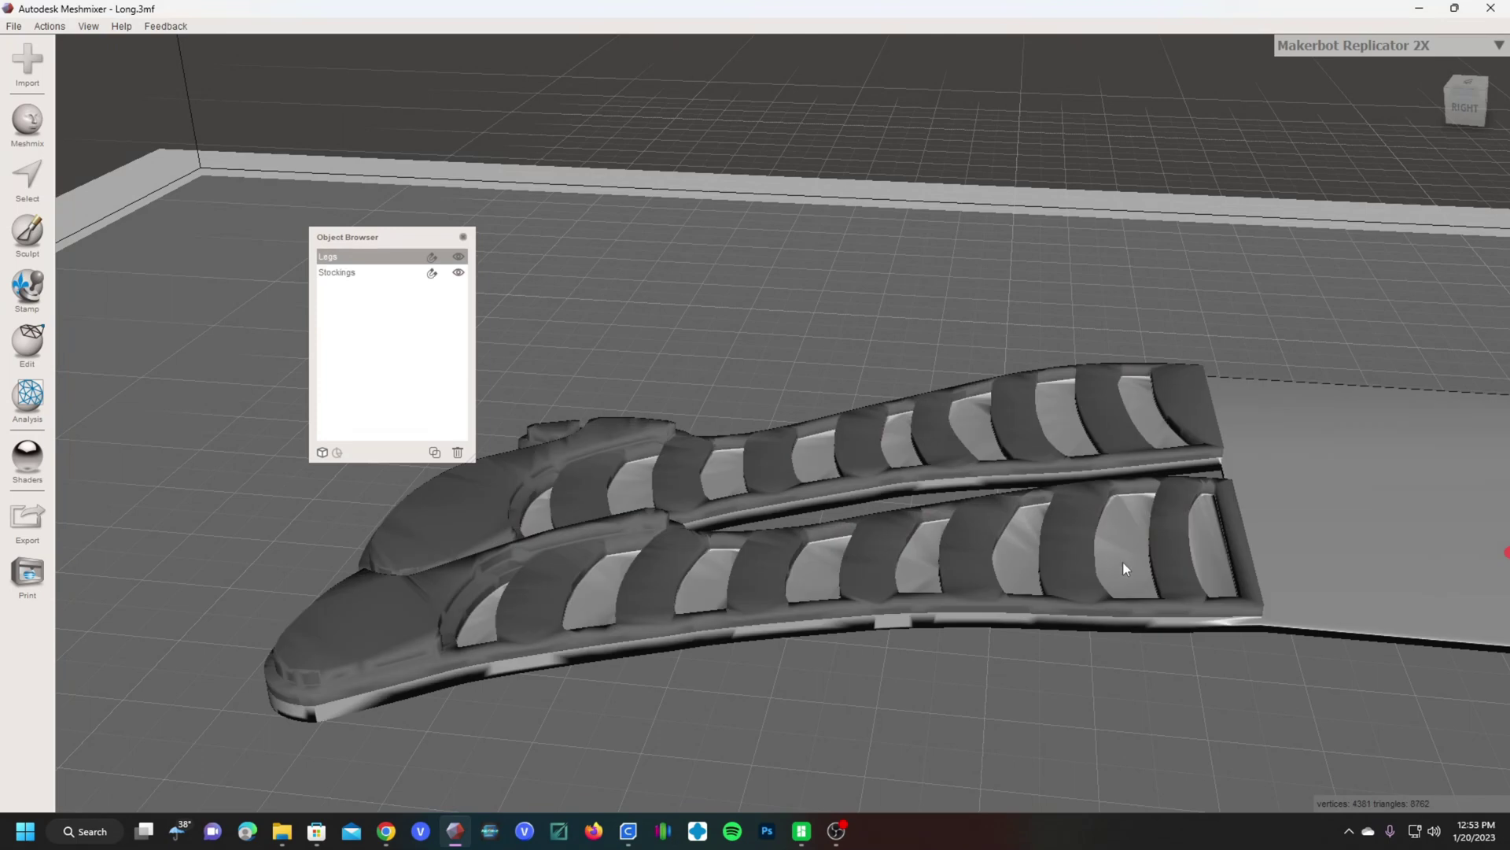
left_click_drag(486, 250, 307, 129)
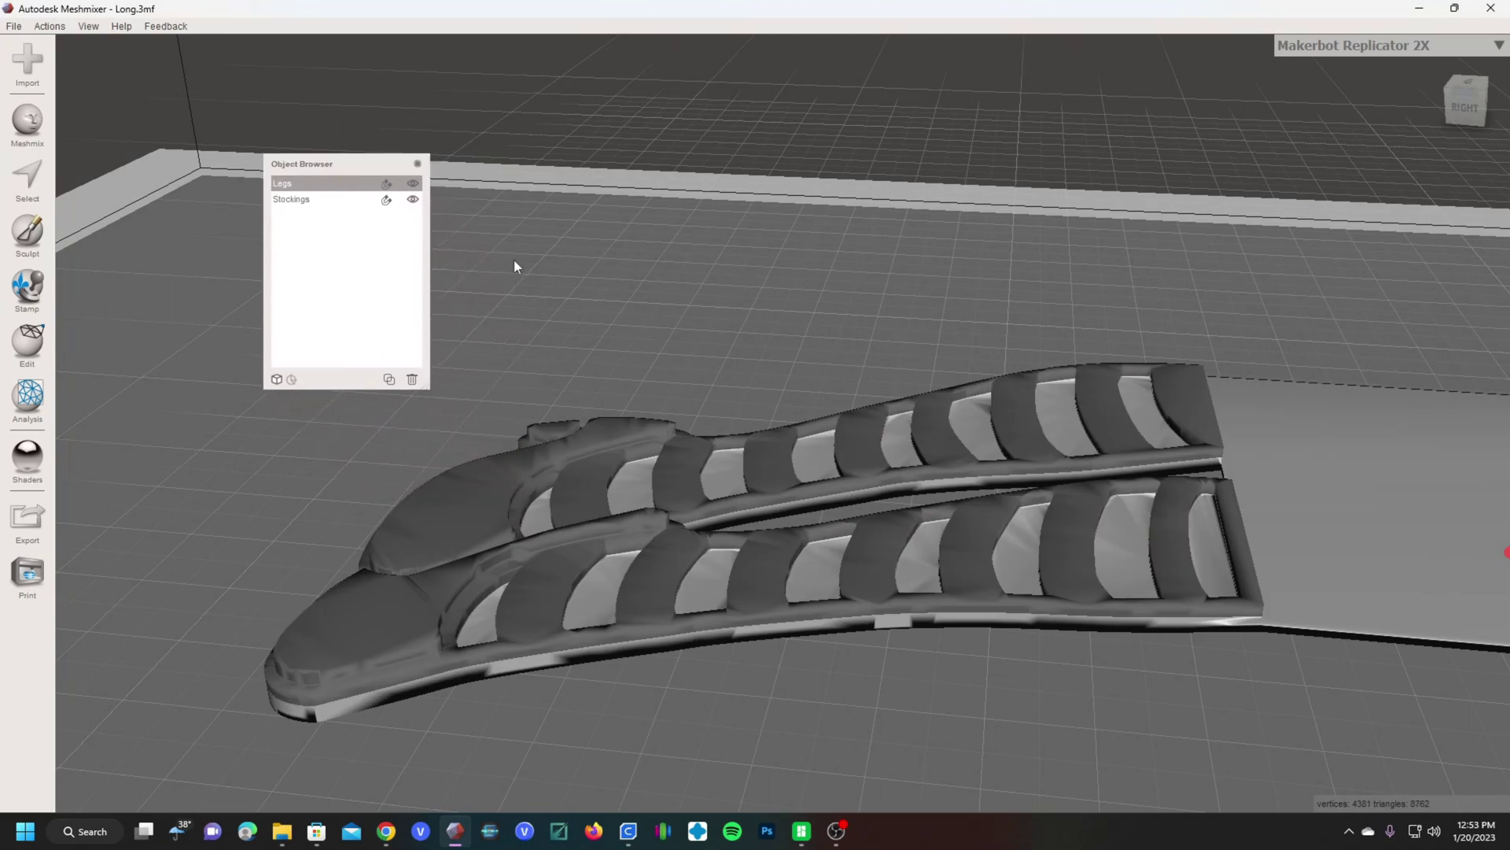
Hide Legs to inspect the Stockings shell alone, then show Legs again.
left_click(412, 186)
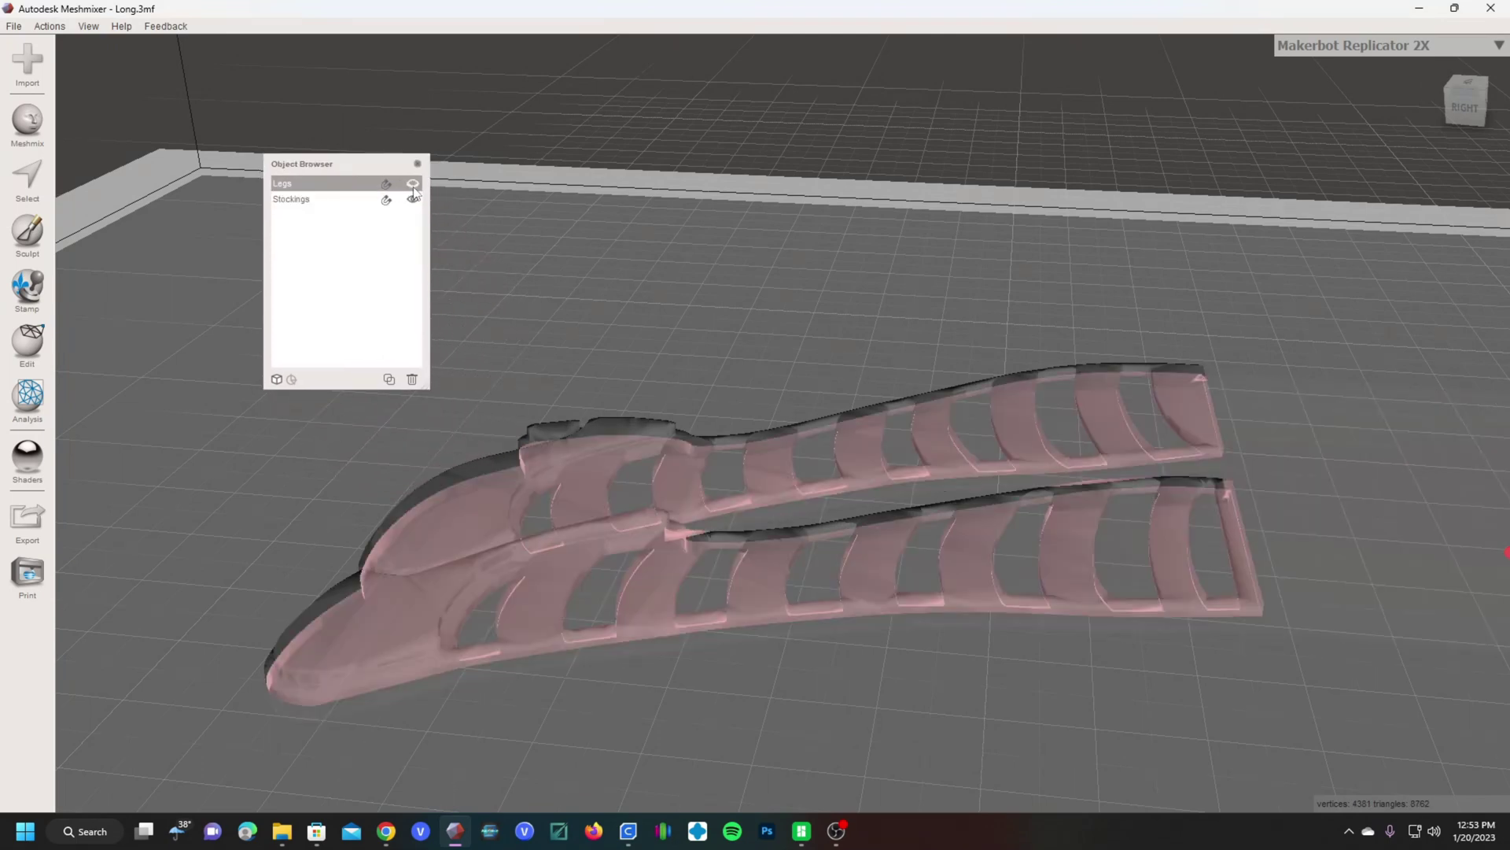
right_click_drag(958, 570, 666, 649)
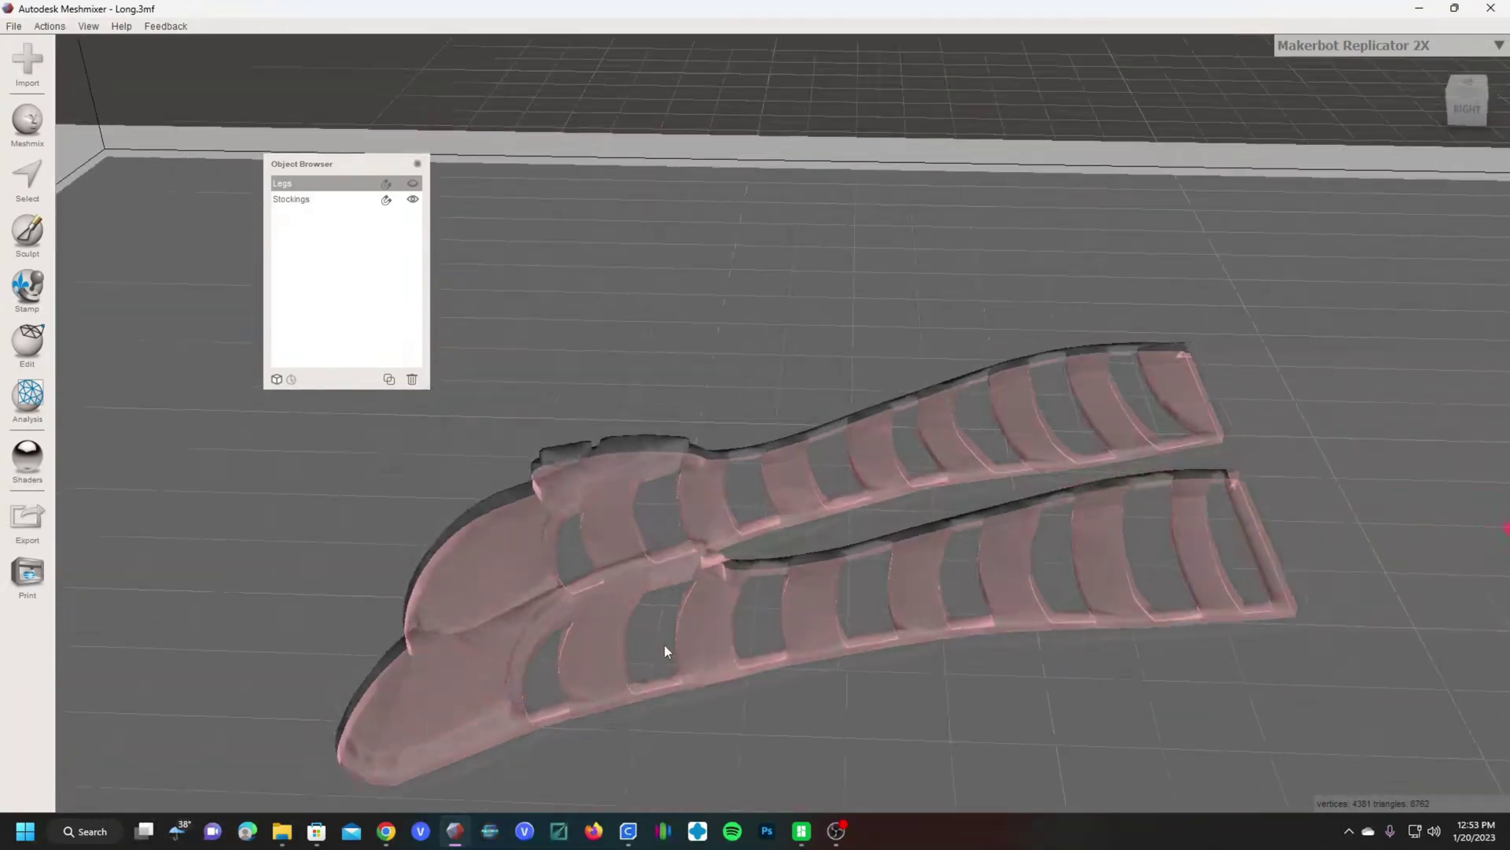
right_click_drag(928, 673, 873, 618)
left_click(410, 188)
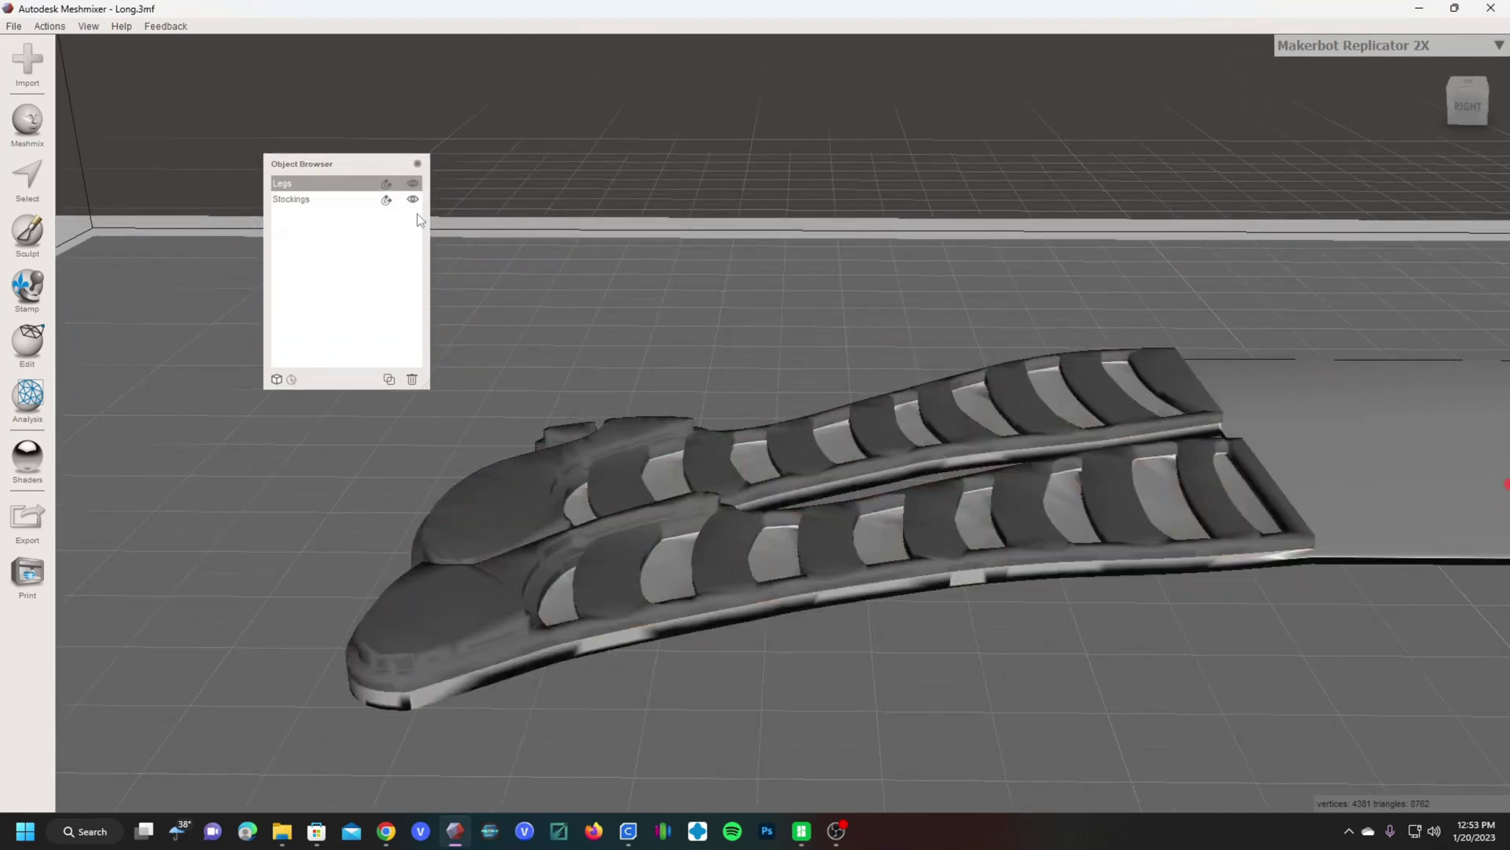
Hide Stockings to inspect the Legs shell from above, then show both shells.
left_click(413, 200)
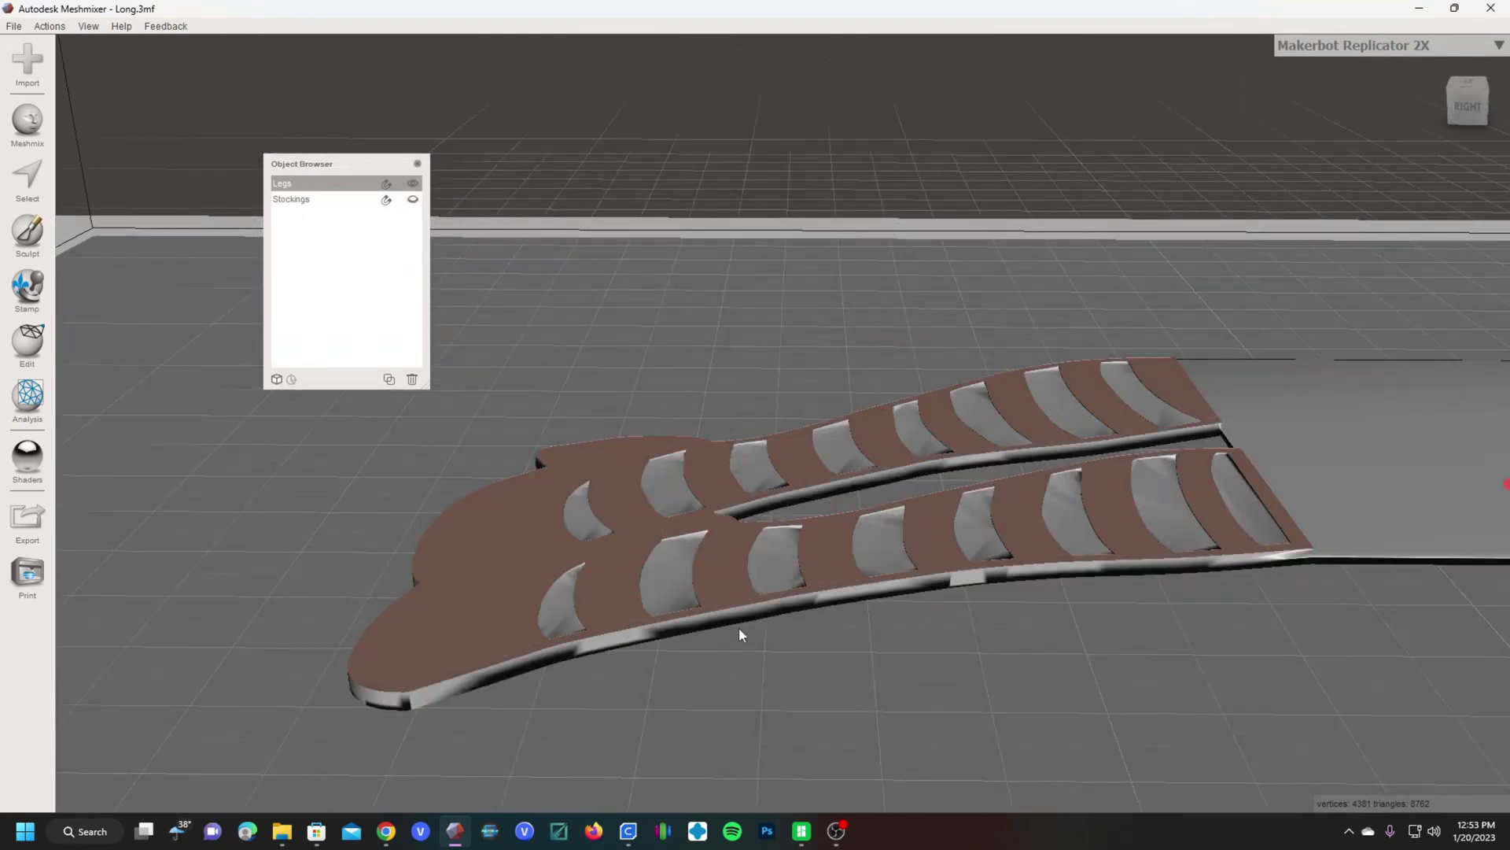
right_click_drag(739, 630, 1120, 682)
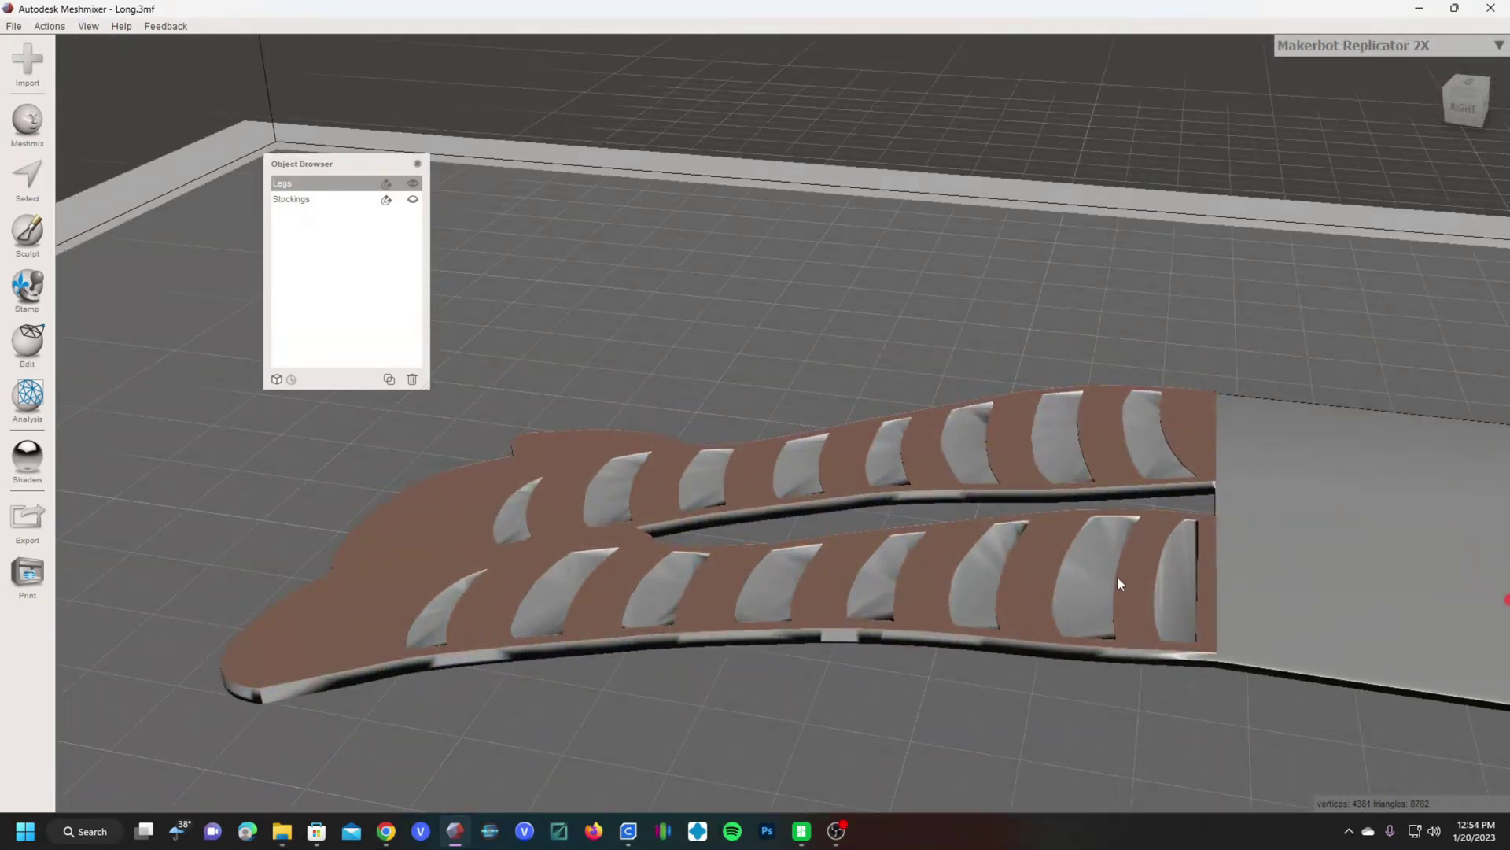
left_click(412, 199)
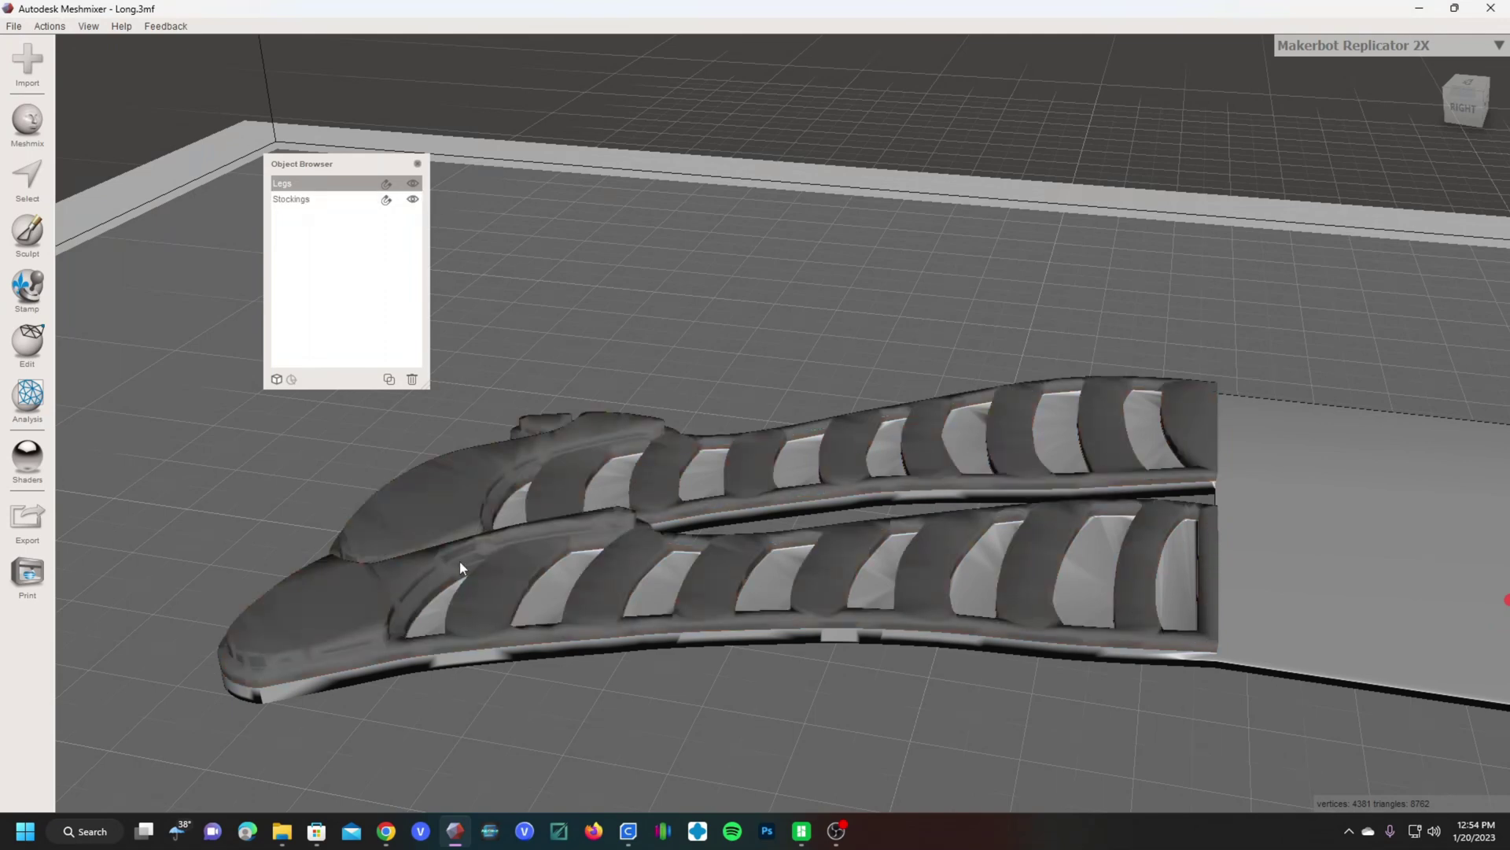
right_click_drag(459, 560, 834, 590)
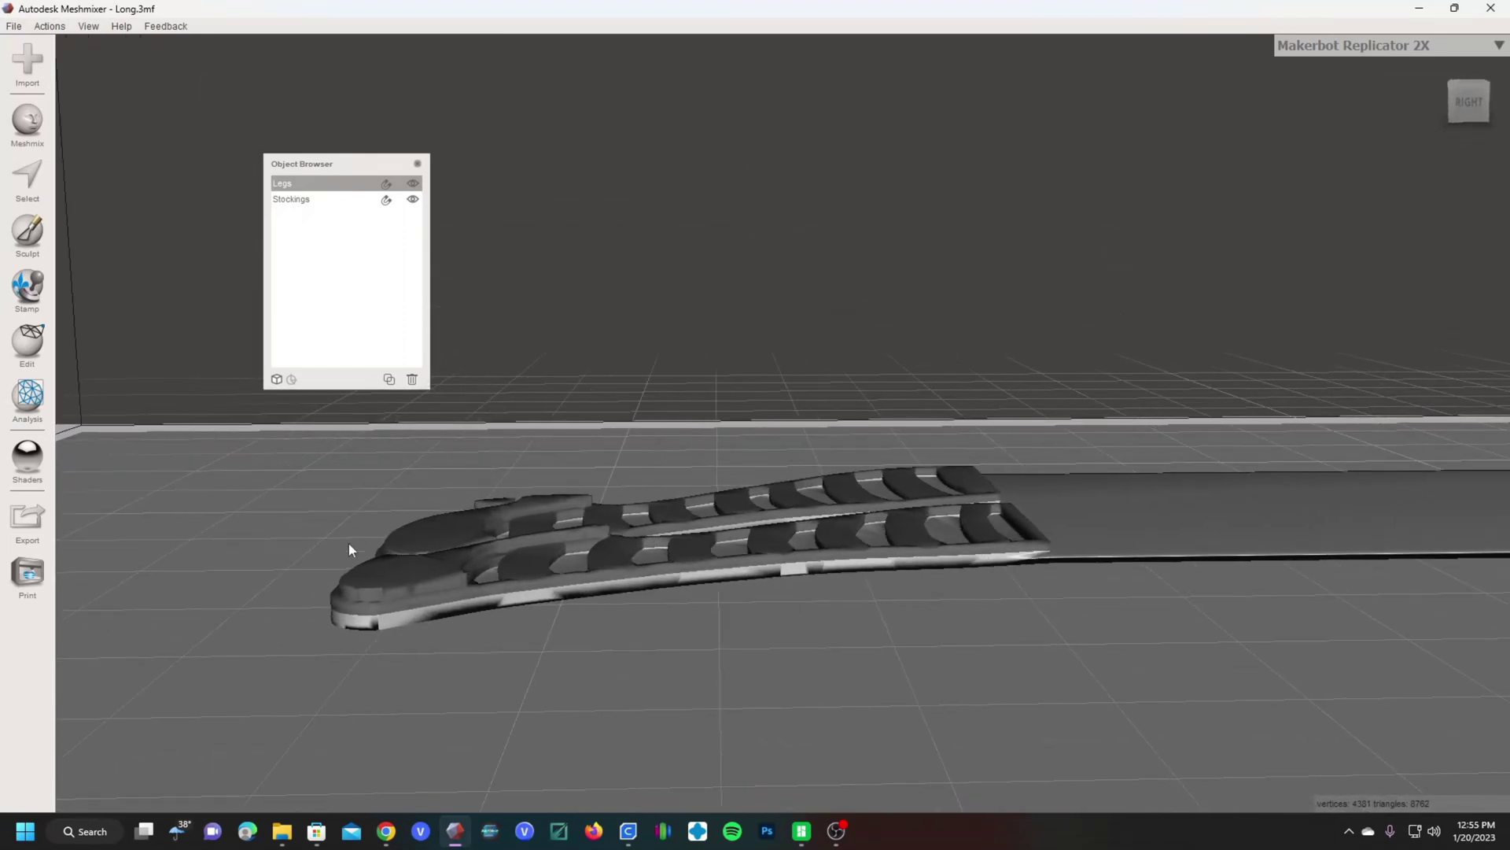
right_click_drag(189, 454, 594, 503)
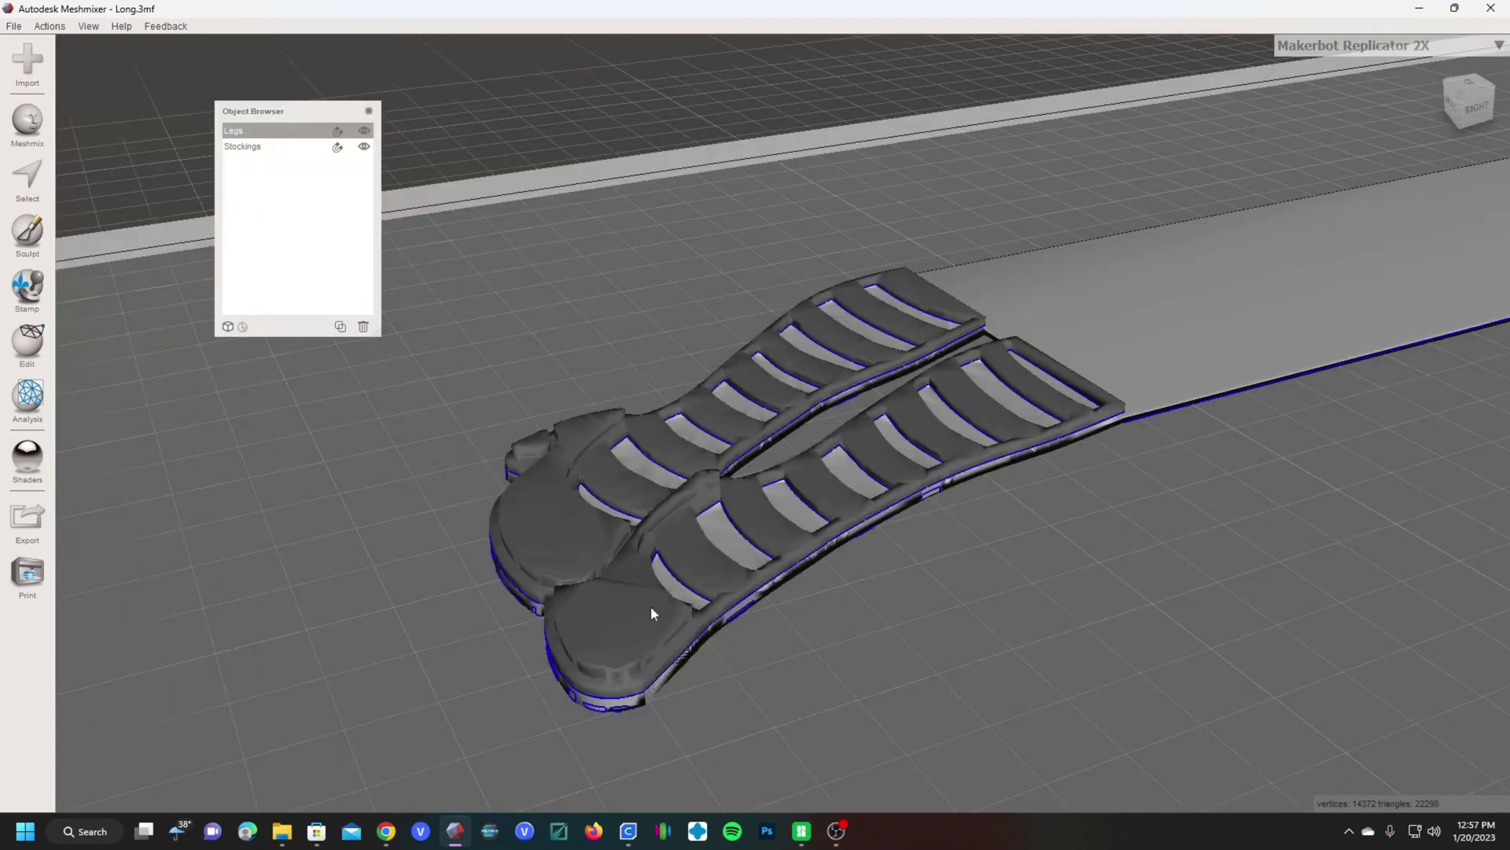
Apply a Slice (Keep Both) plane cut to the Stockings shell.
left_click(616, 610)
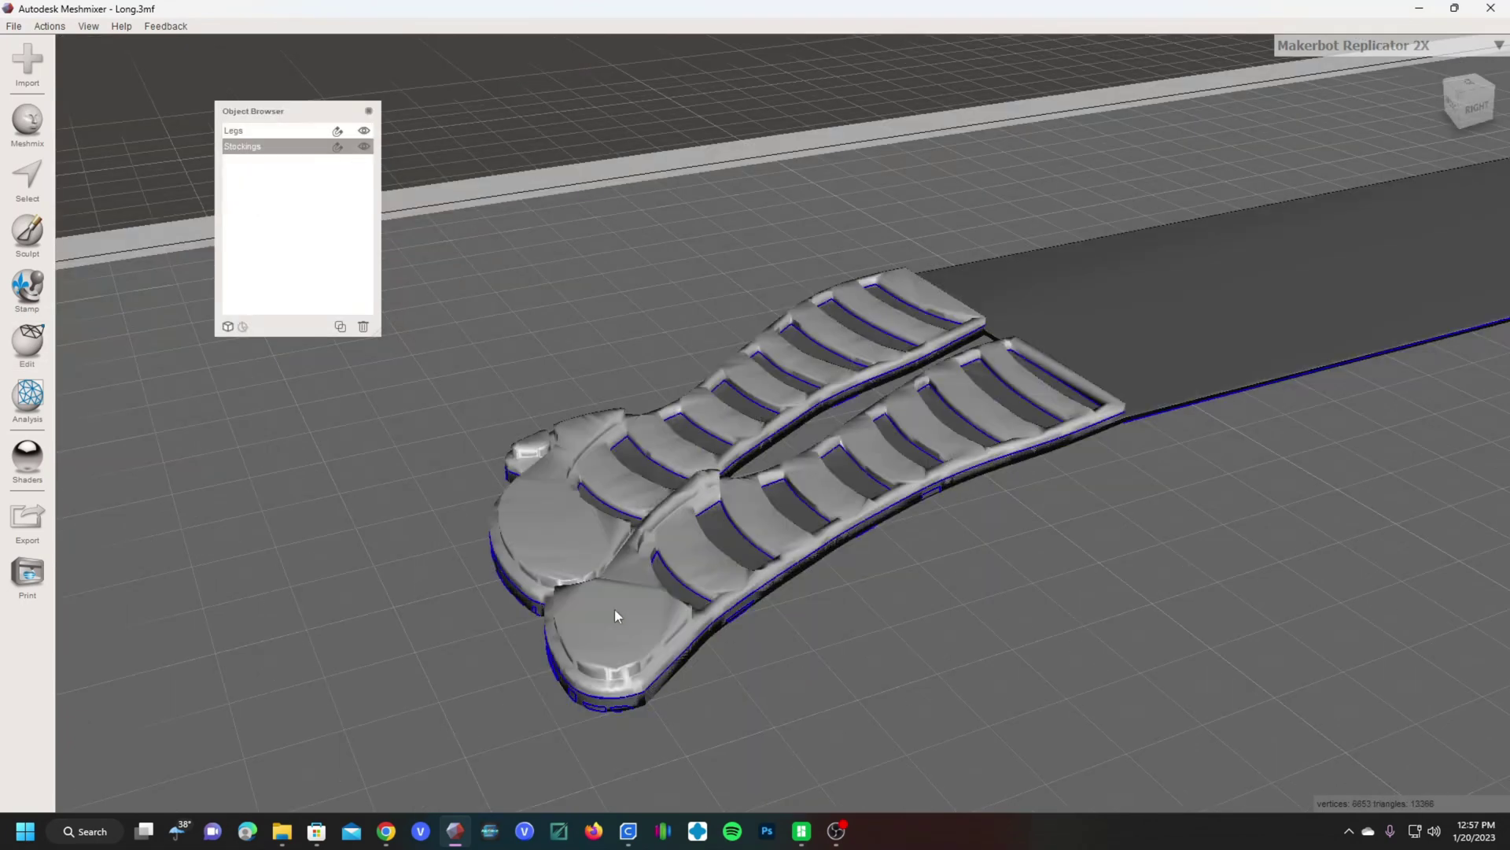
left_click(24, 360)
left_click(123, 180)
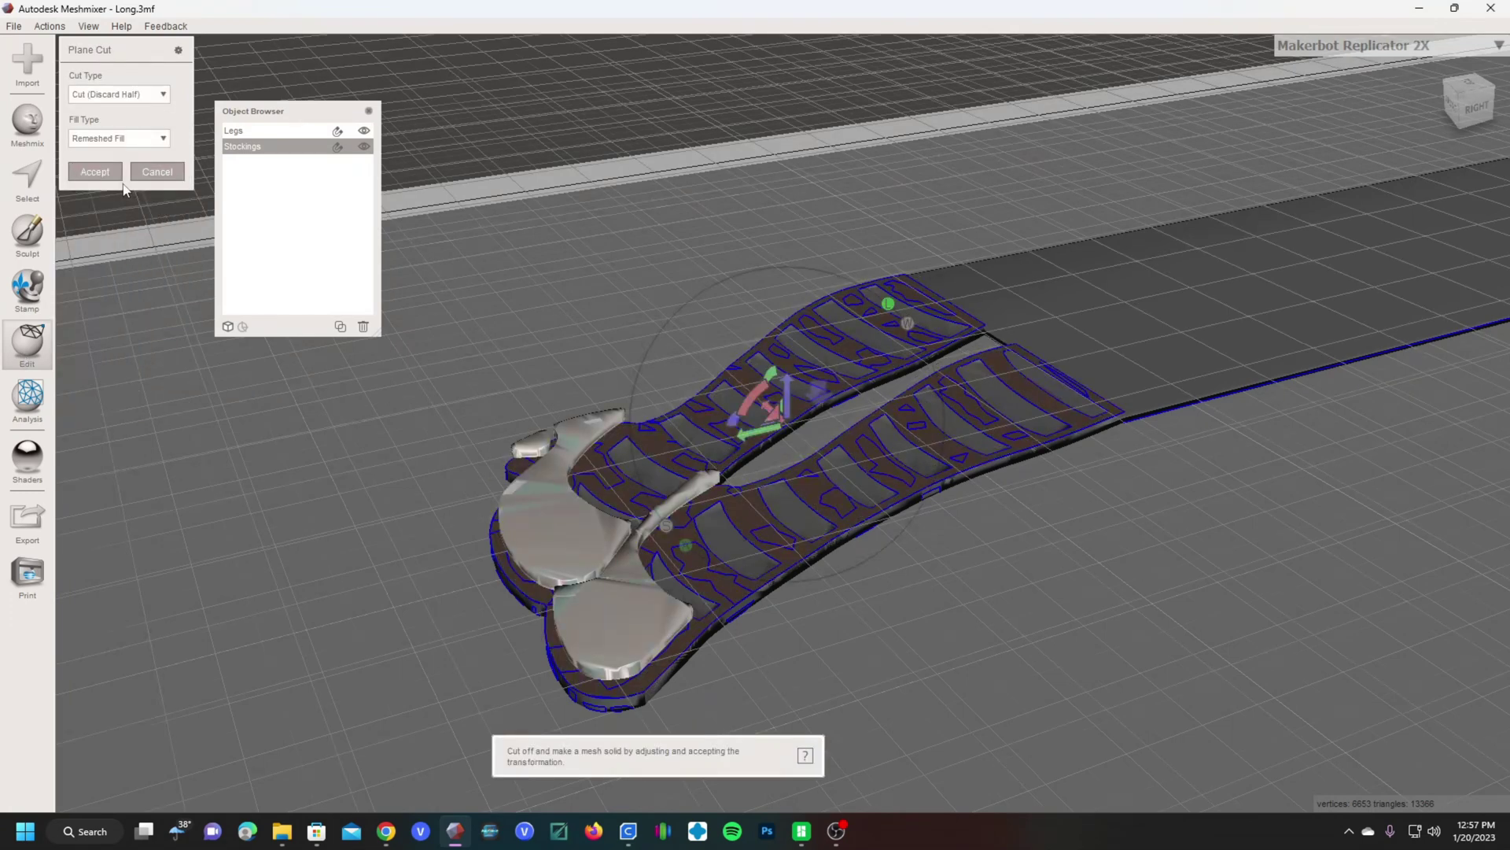
left_click(159, 95)
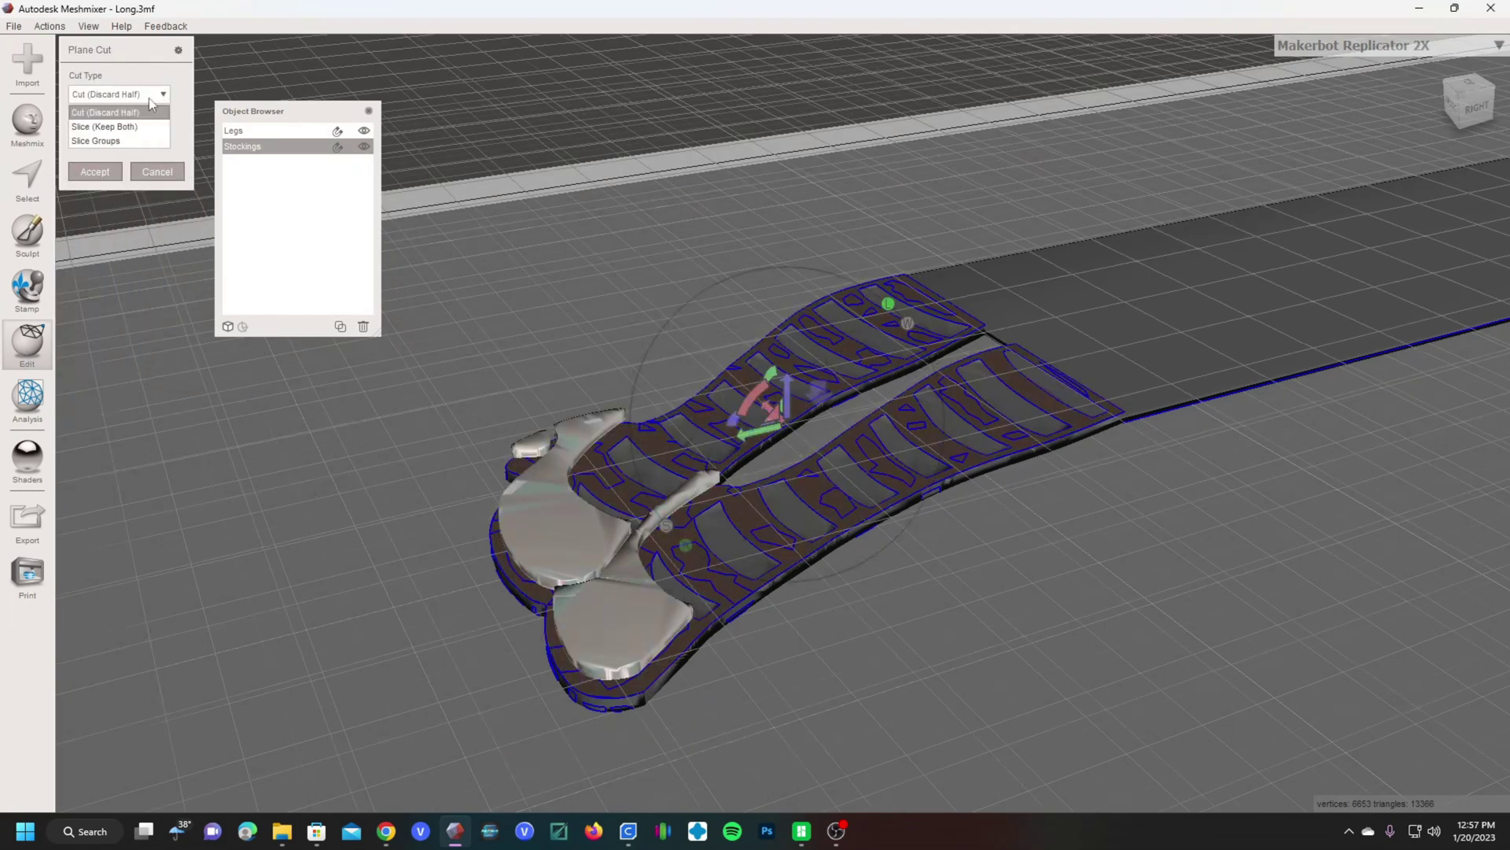
left_click(104, 126)
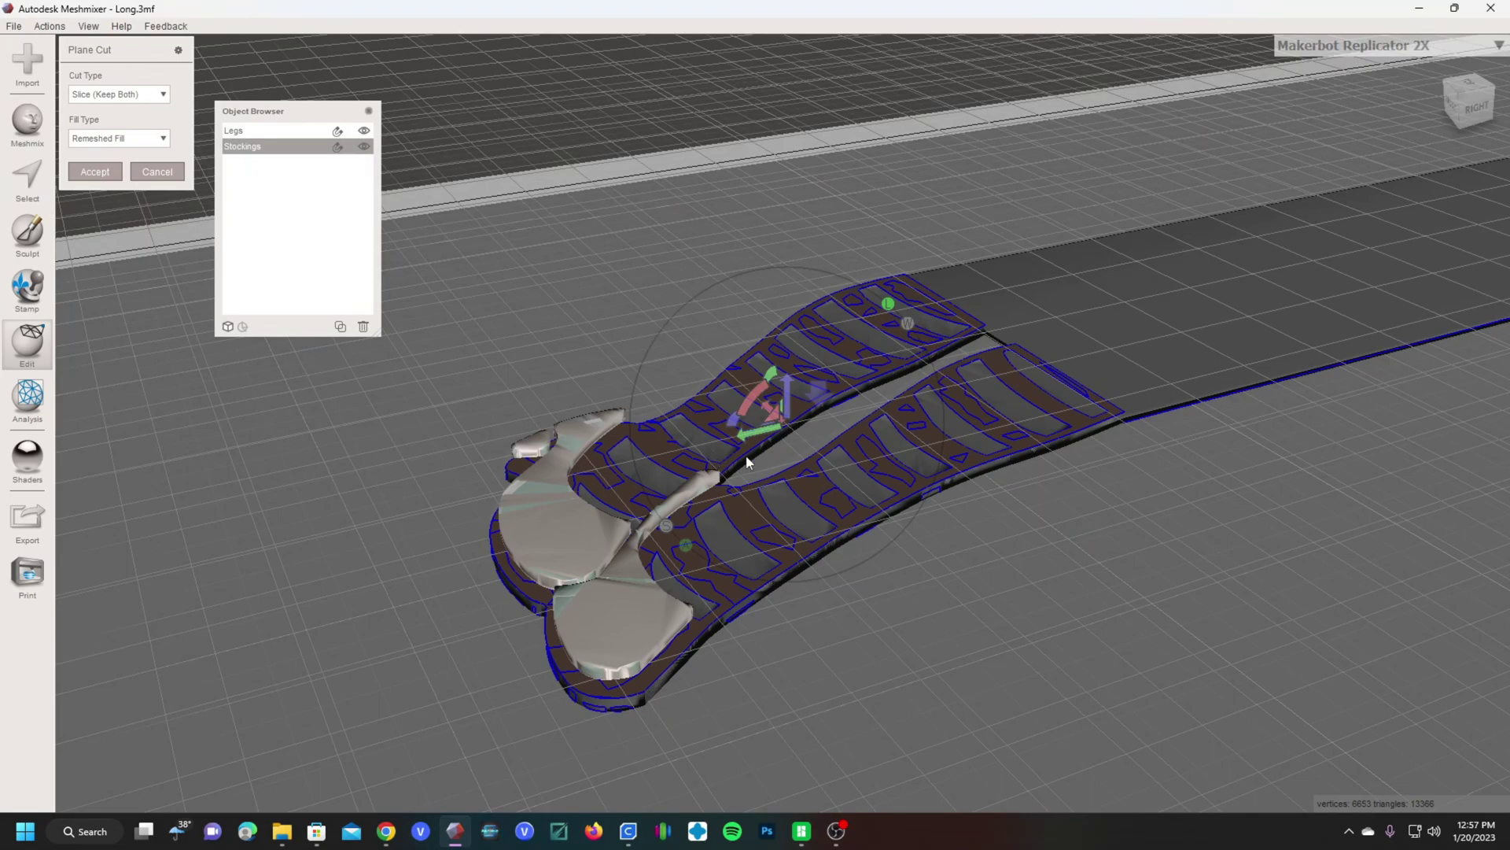
right_click_drag(831, 392, 796, 356)
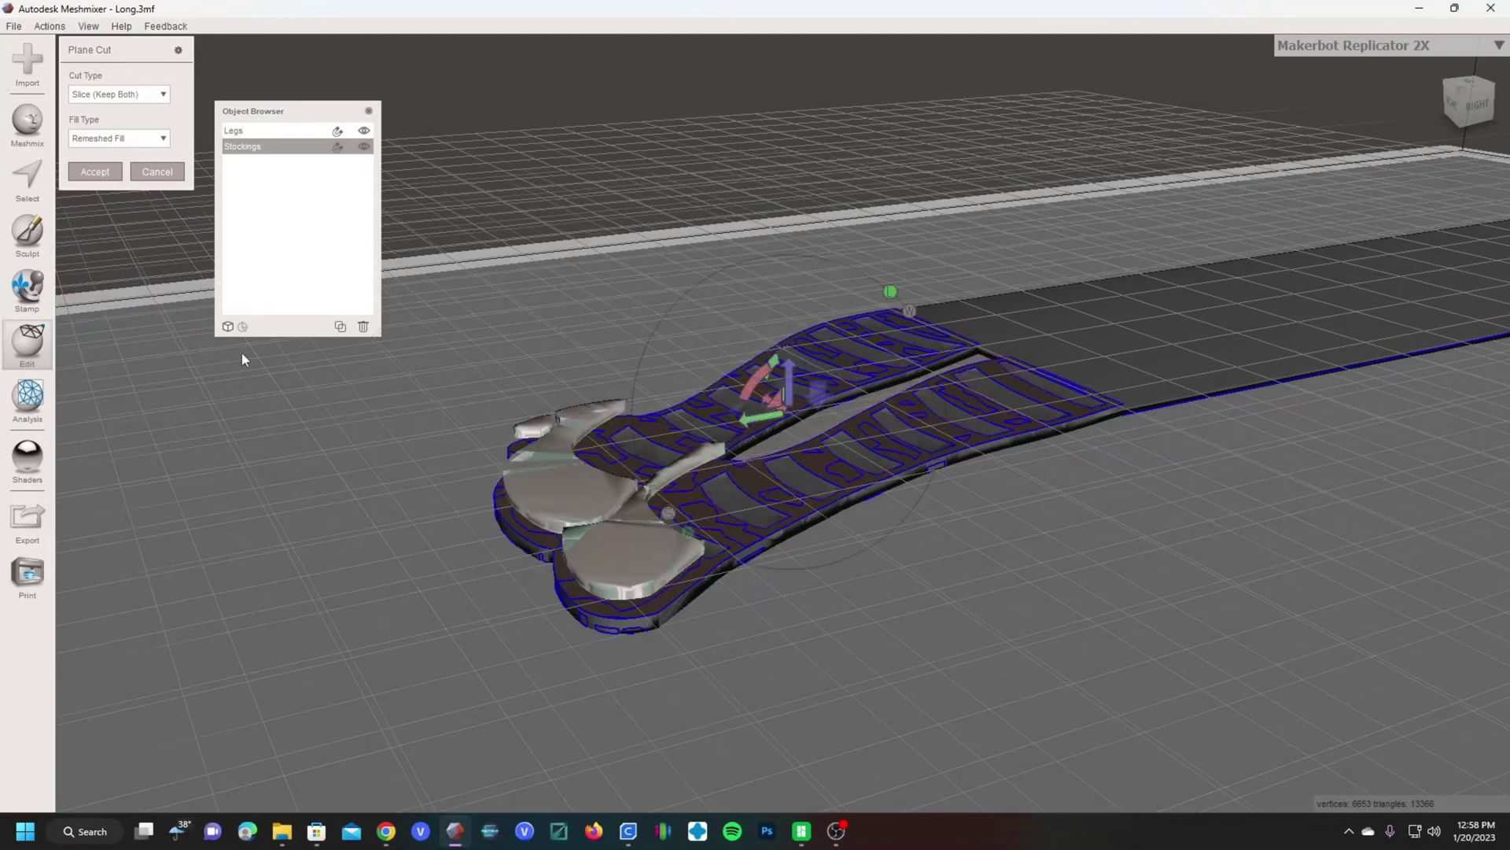
left_click(102, 173)
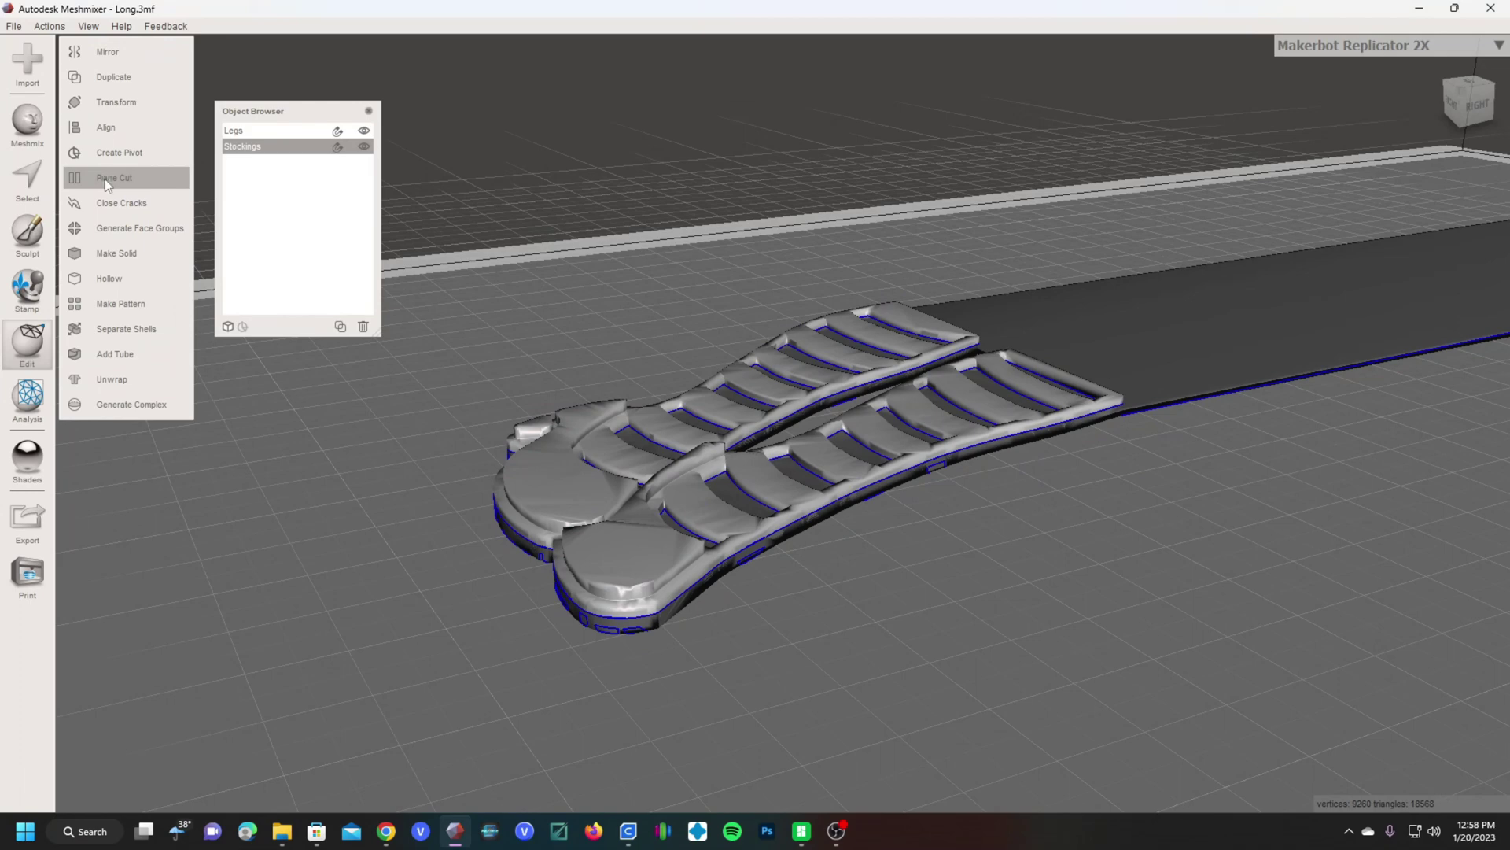
Separate Stockings into shells and select the left foot, right foot and heel pieces.
left_click(140, 332)
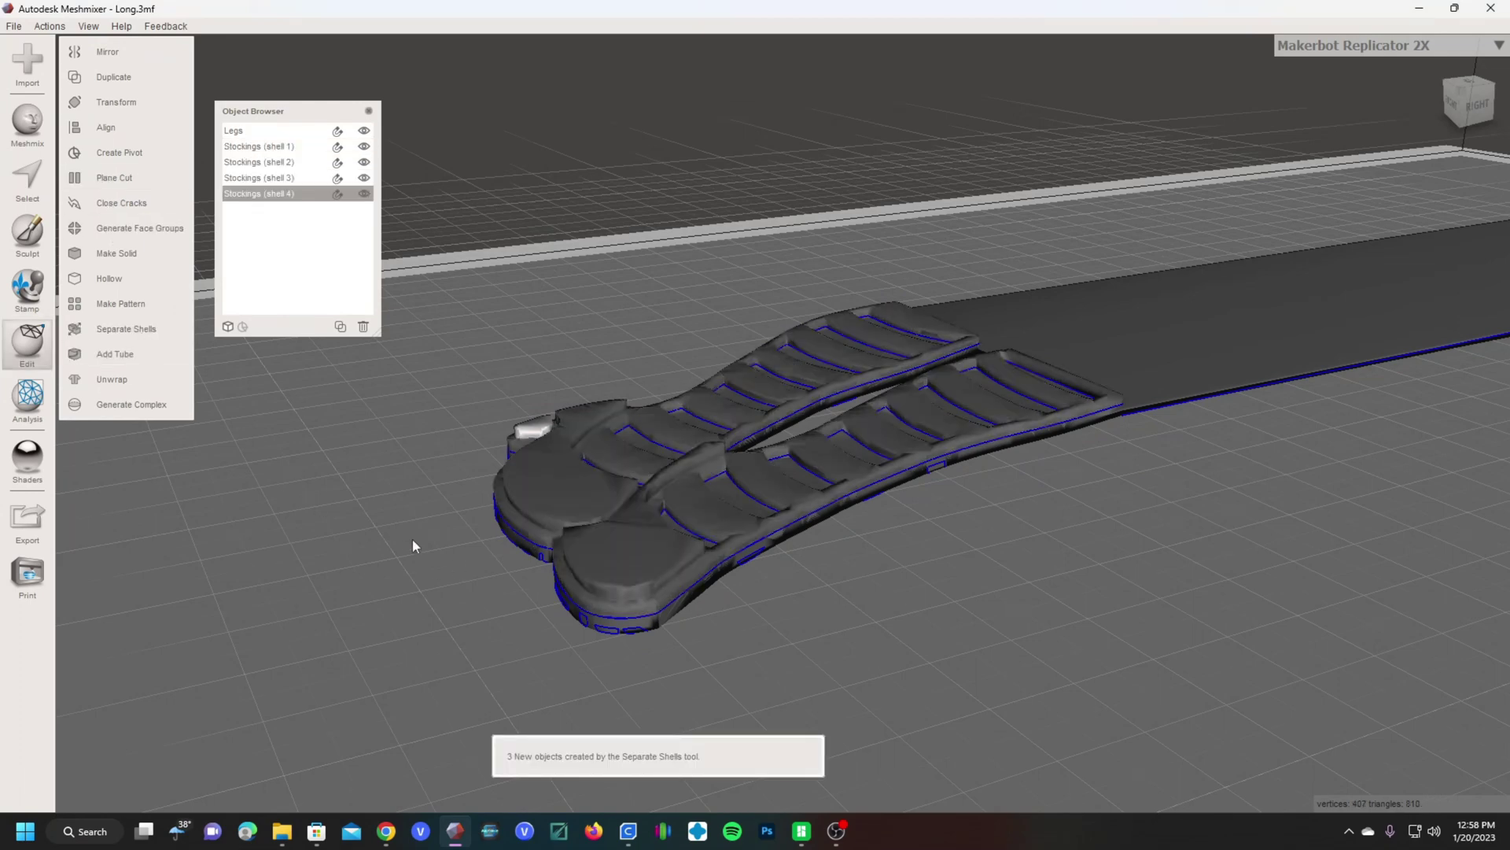
right_click_drag(412, 540, 509, 568)
left_click(784, 579)
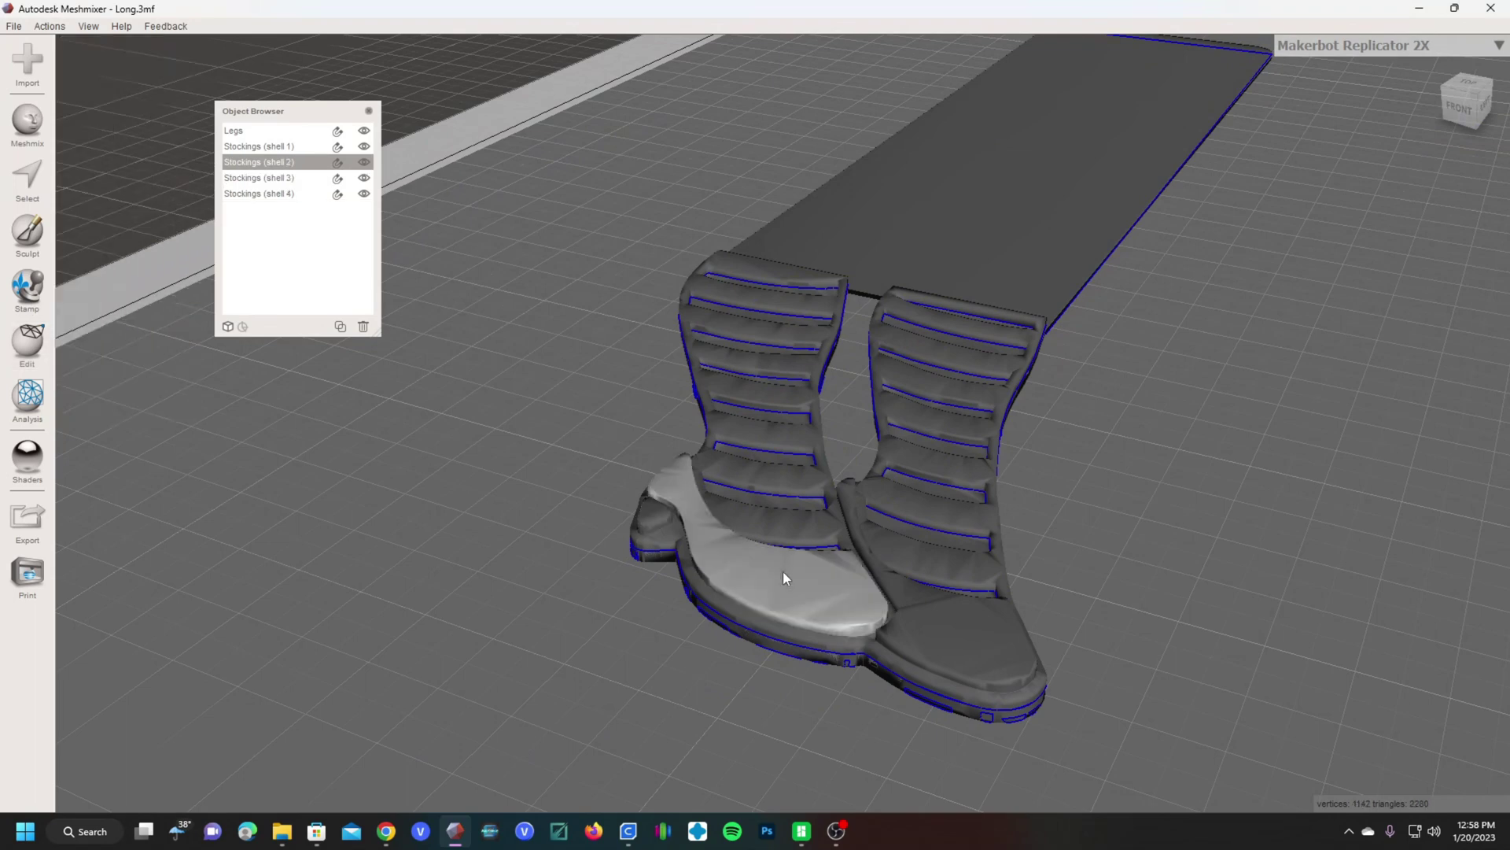
left_click(934, 627)
left_click(654, 521)
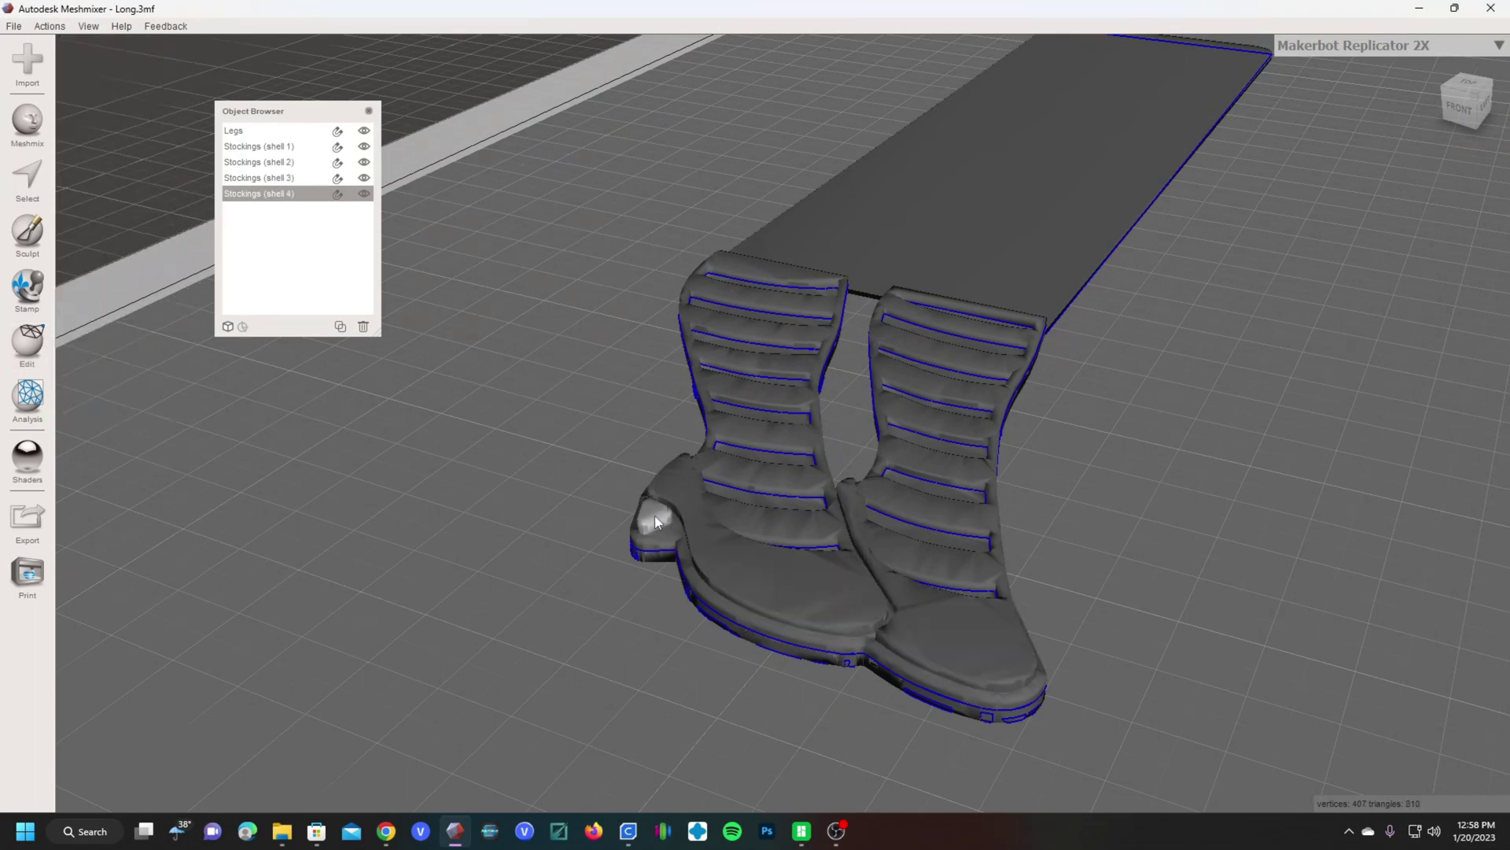
Find the left foot shell in the Object Browser and begin renaming it.
left_click(774, 577)
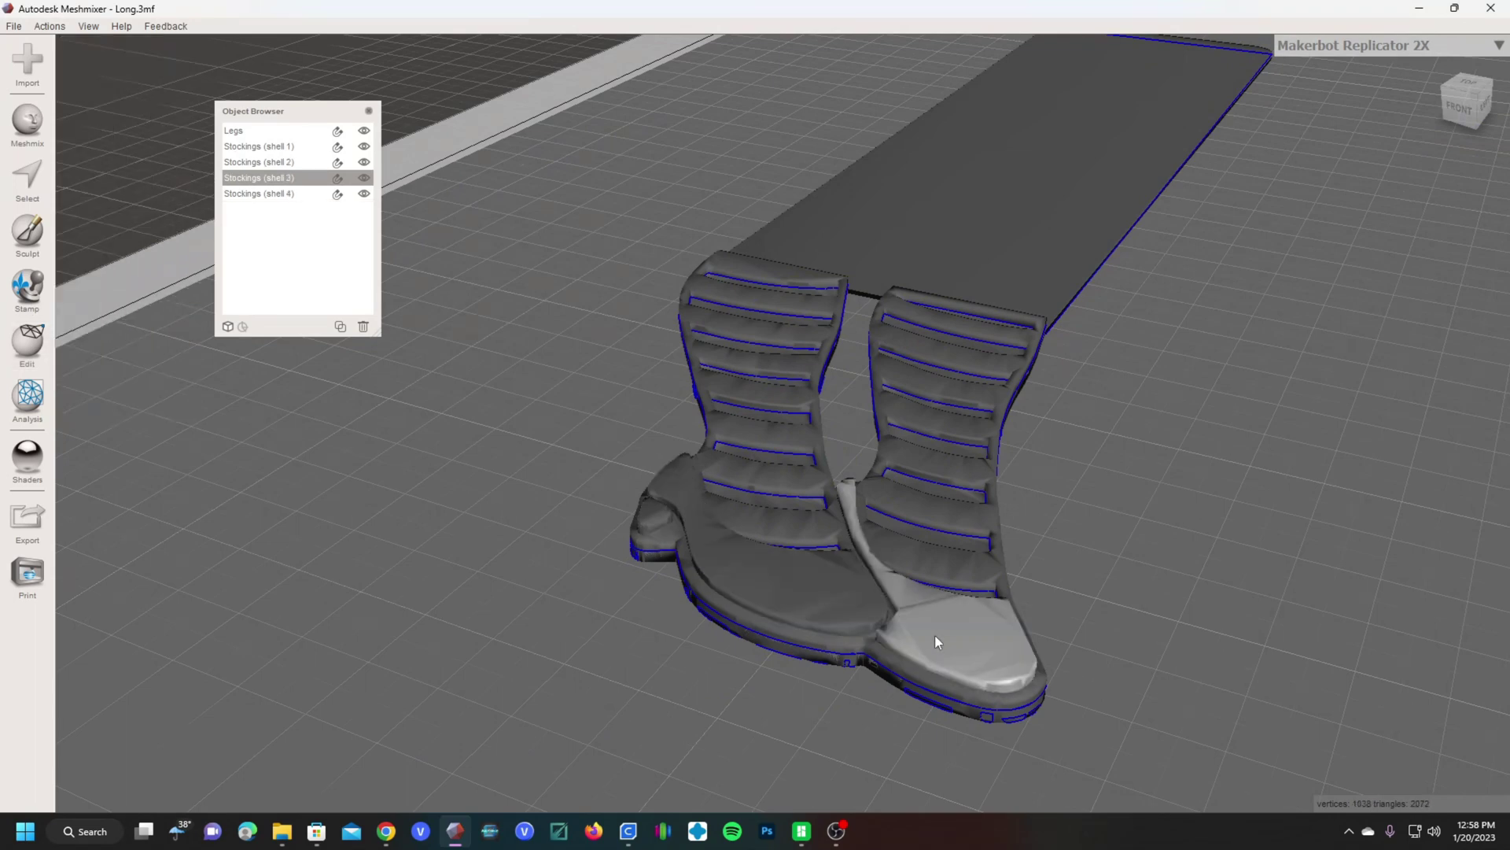
left_click(259, 147)
left_click(260, 162, "shift")
double_click(268, 146)
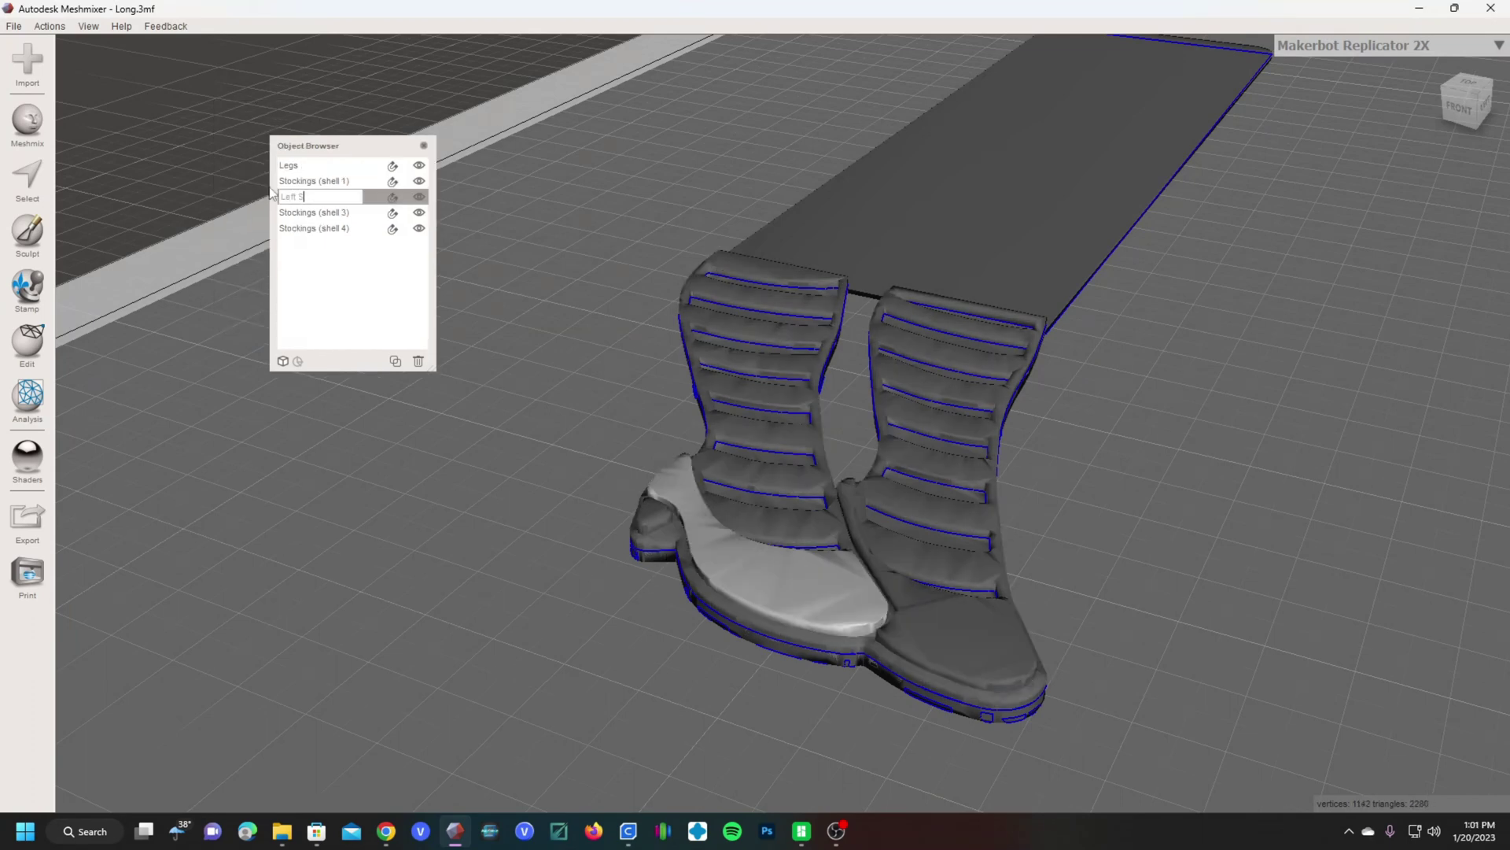
Name the foot and heel shells Left Shoe, Right Shoe and Heal.
type("e")
key("Return")
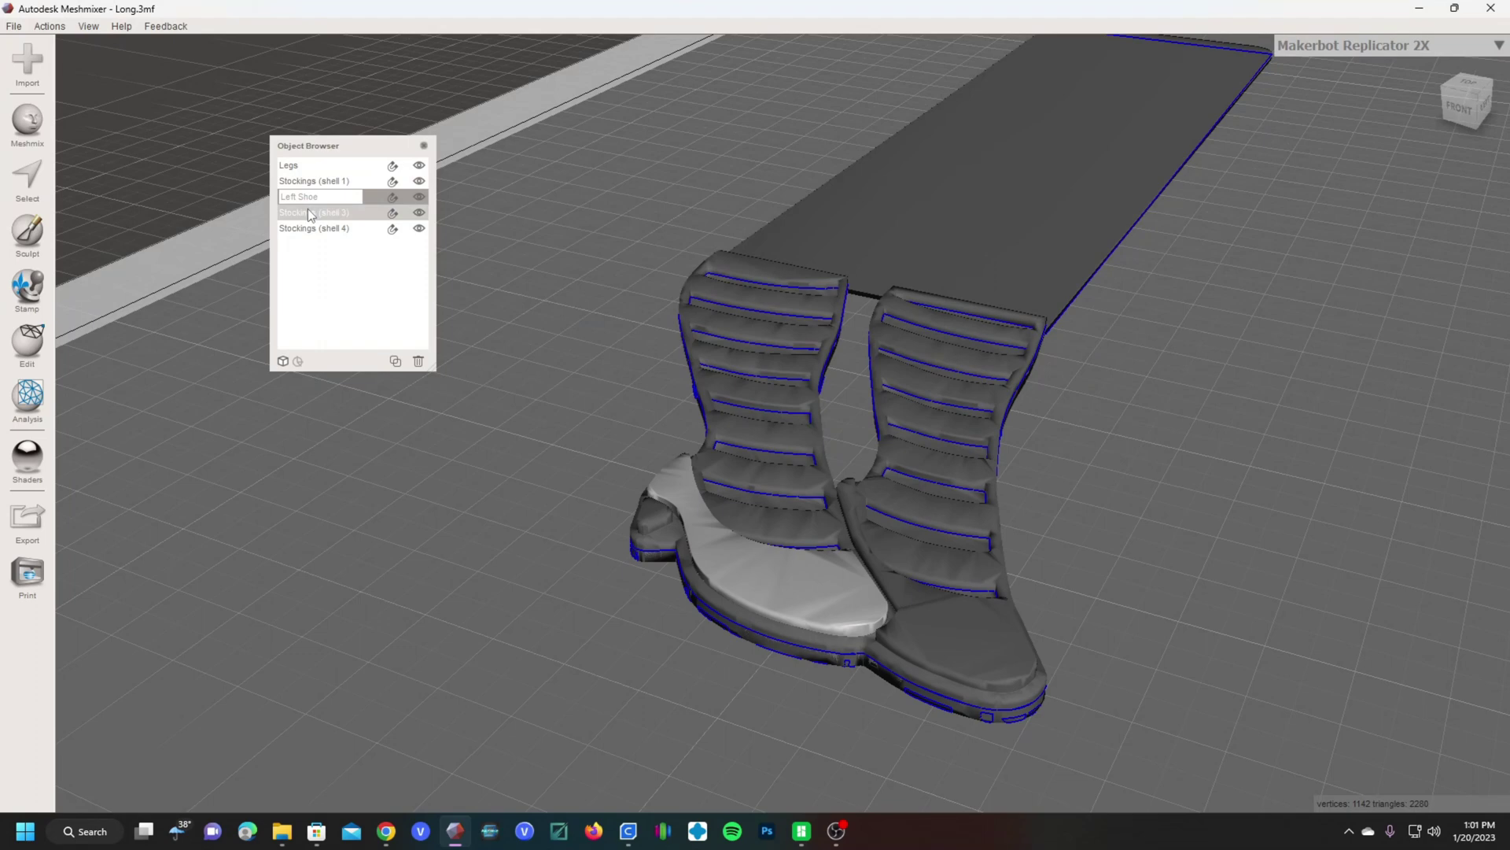
double_click(348, 214)
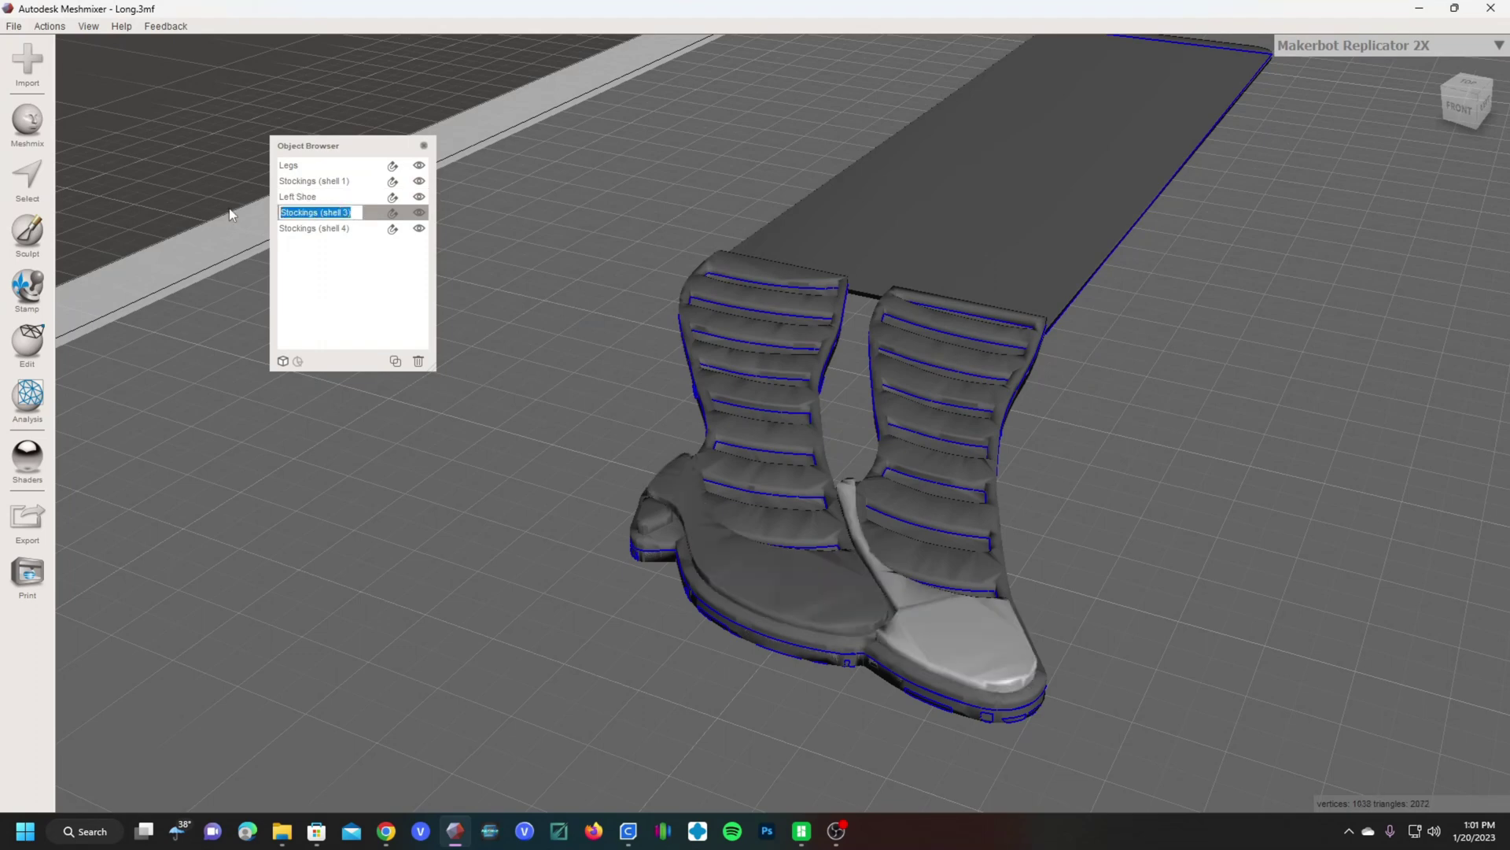
type("Right Shoe")
left_click(305, 229)
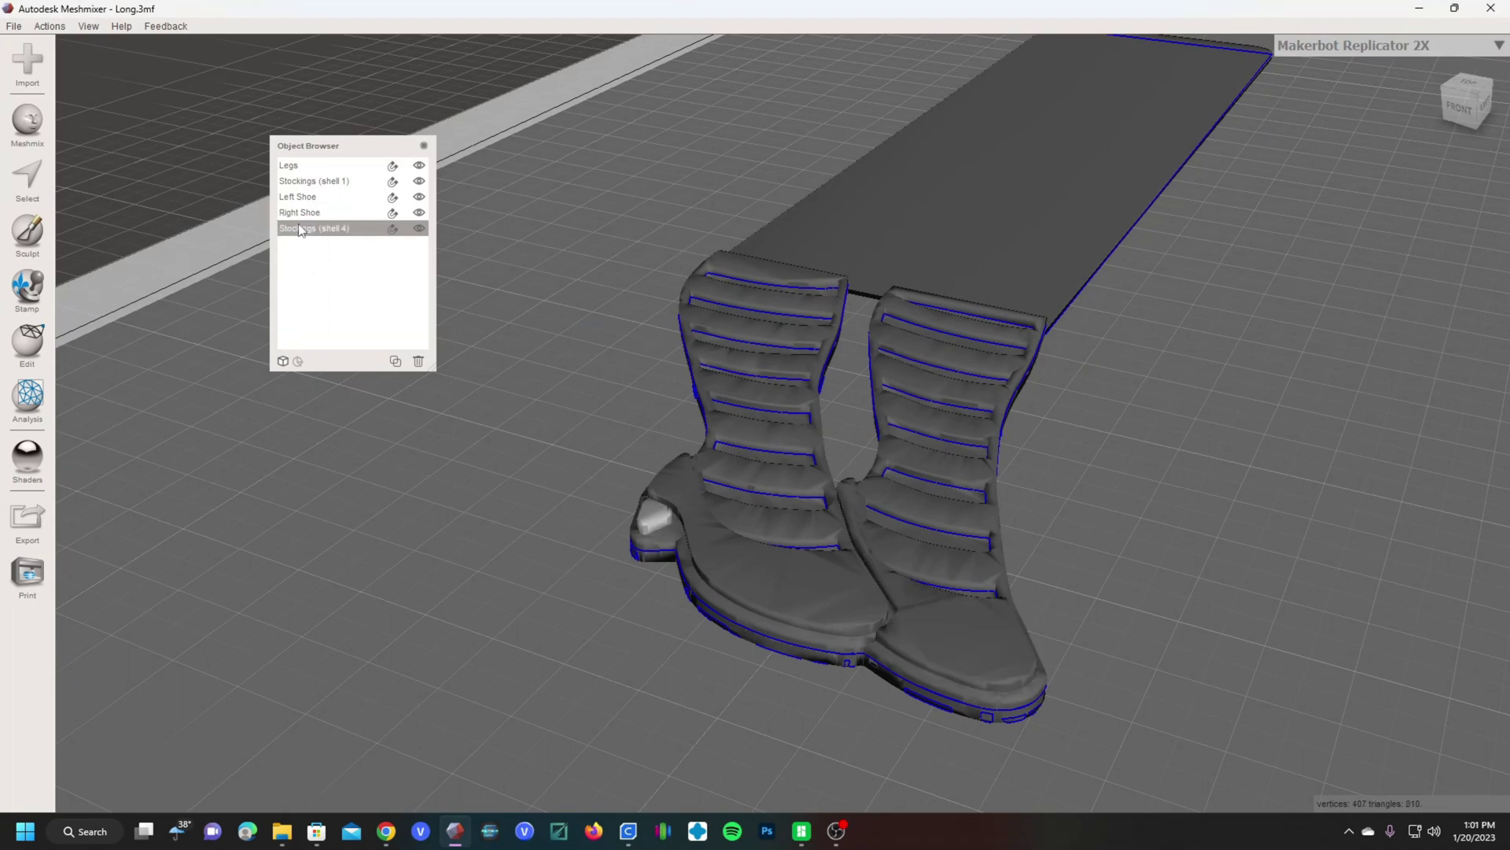
double_click(303, 228)
type("Heal")
left_click(299, 165)
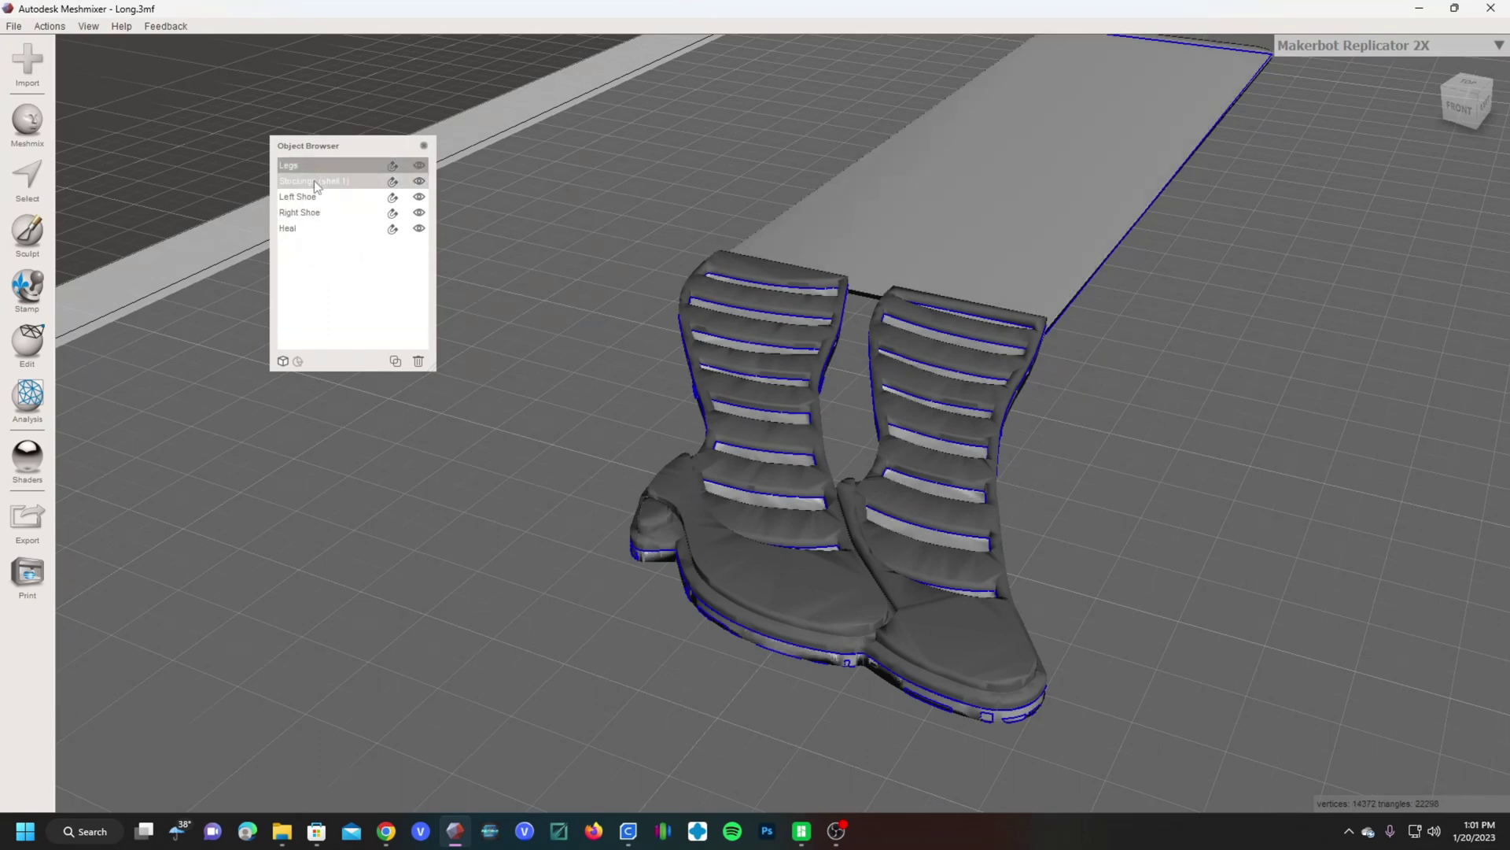
Select Stockings, Left Shoe, Right Shoe and Heal in turn to check each piece.
left_click(314, 181)
left_click(314, 199)
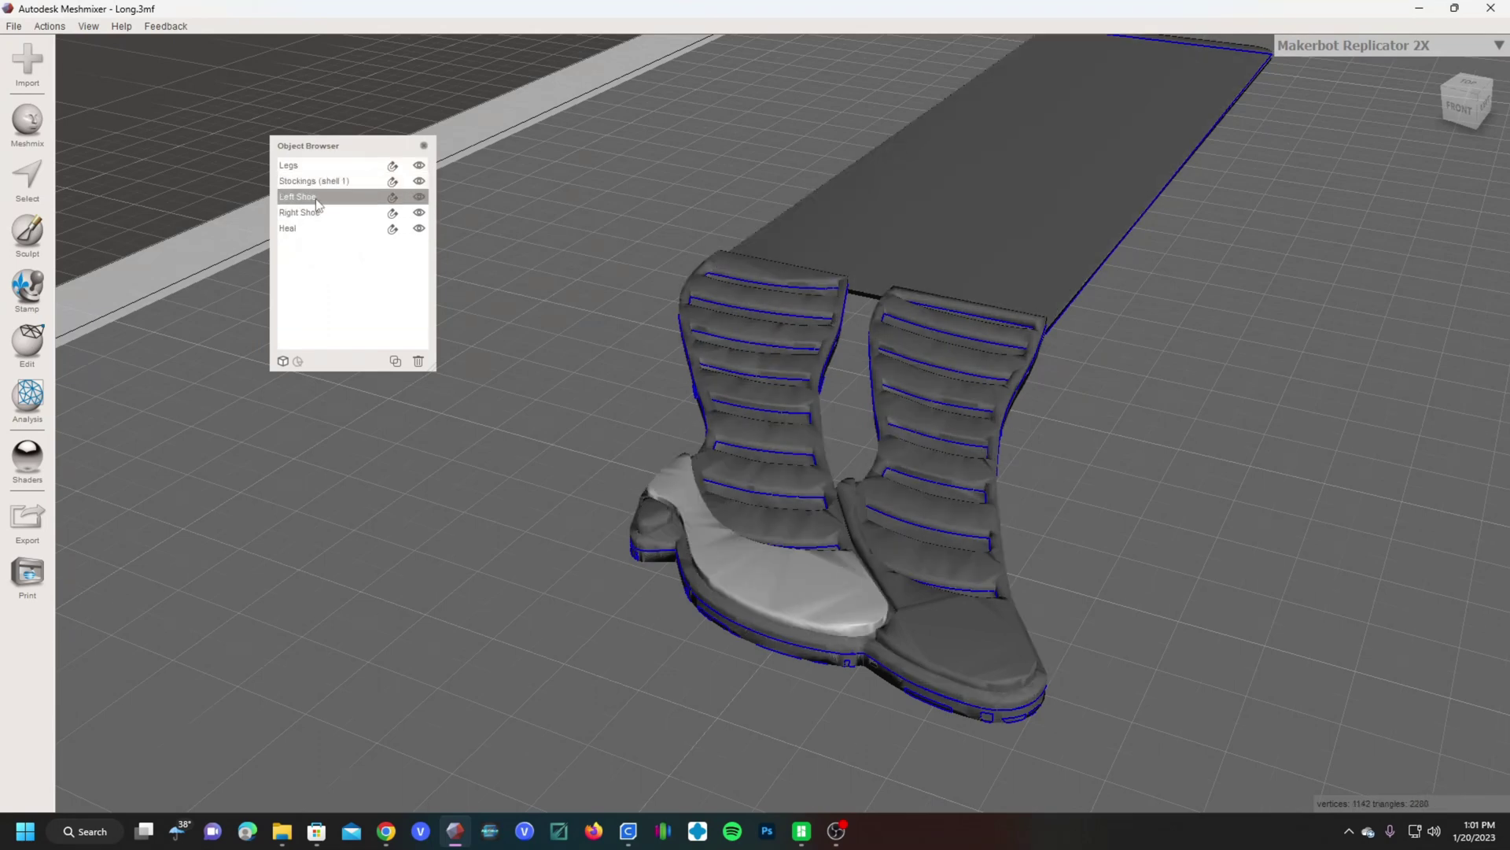
left_click(310, 214)
left_click(302, 229)
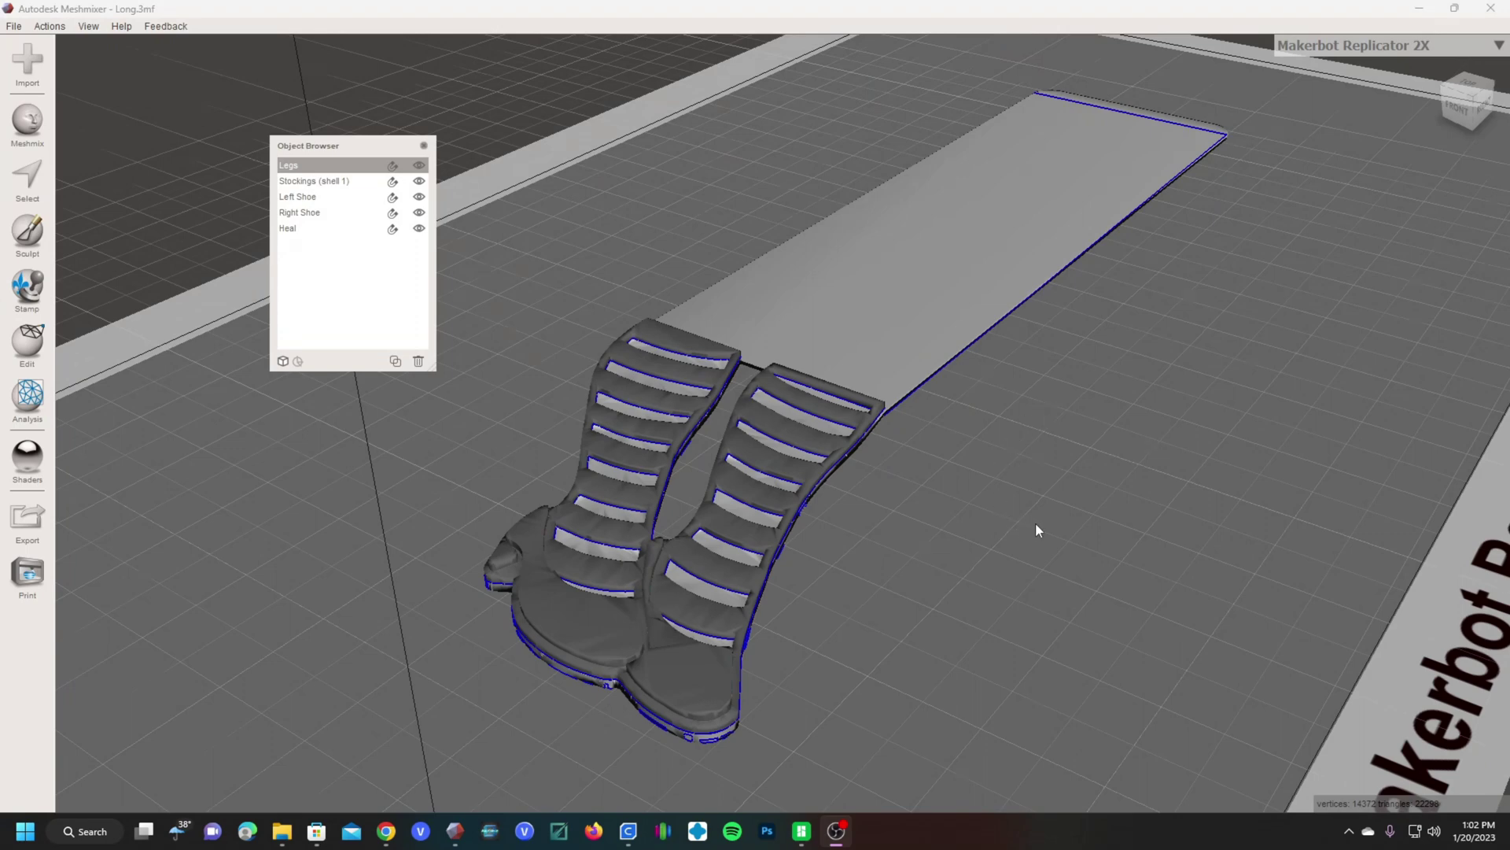
right_click_drag(1035, 522, 1038, 525)
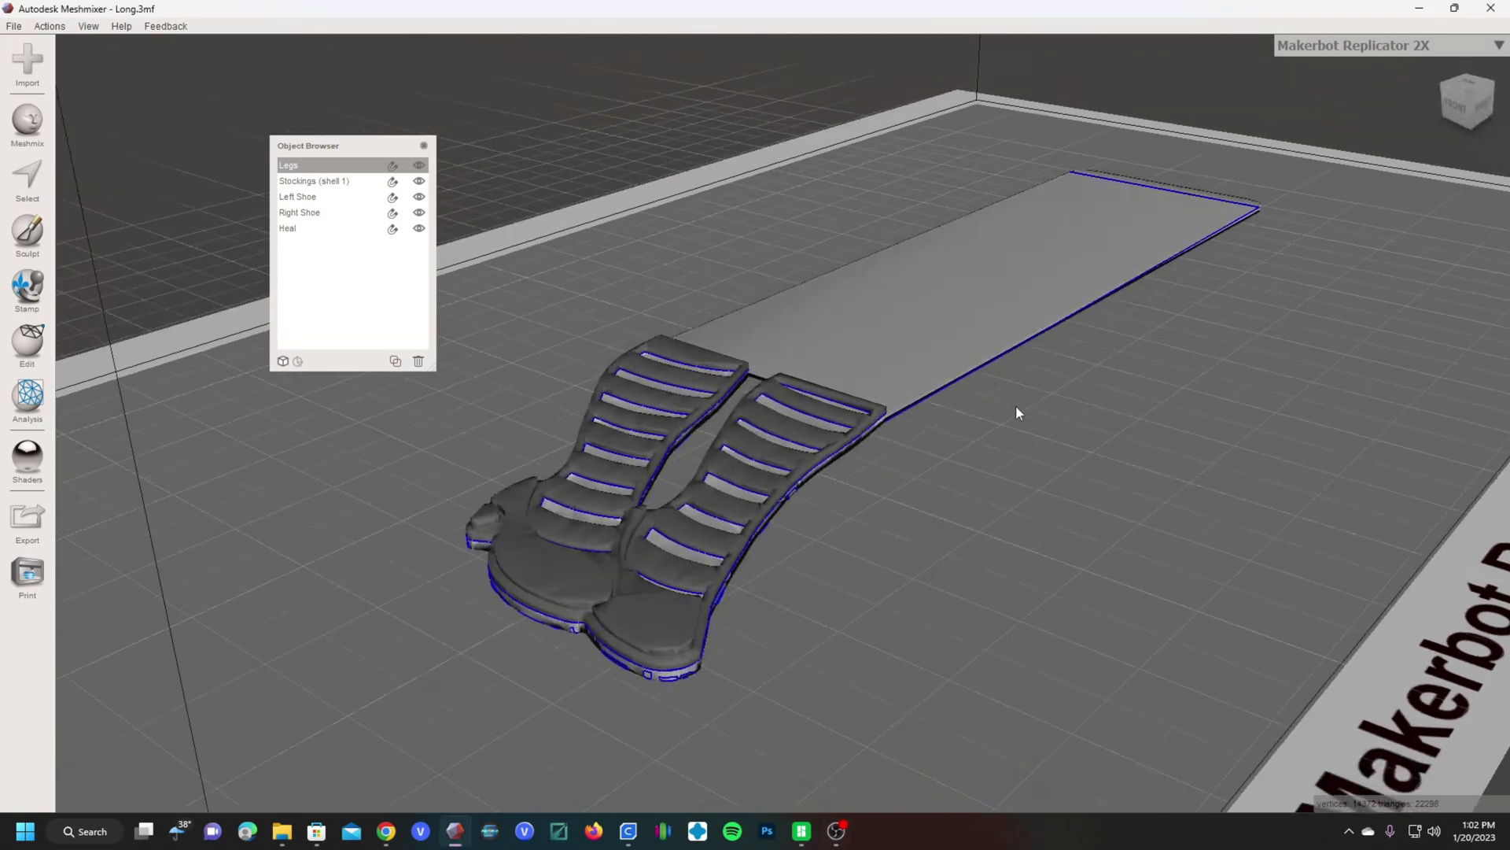
right_click_drag(944, 490, 1271, 398)
right_click_drag(1180, 394, 1084, 504)
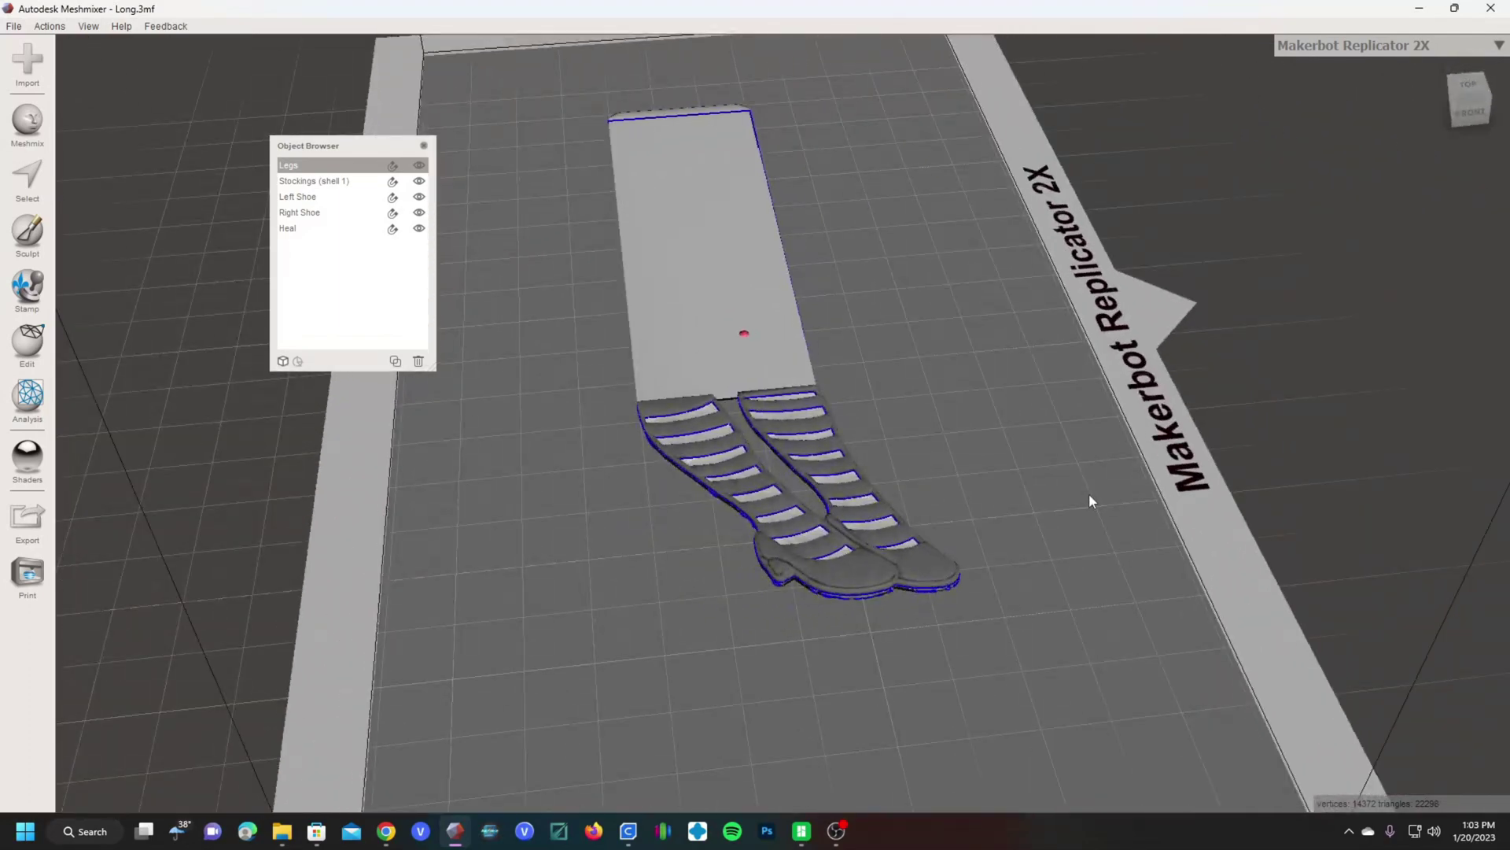
right_click_drag(1006, 429, 731, 431)
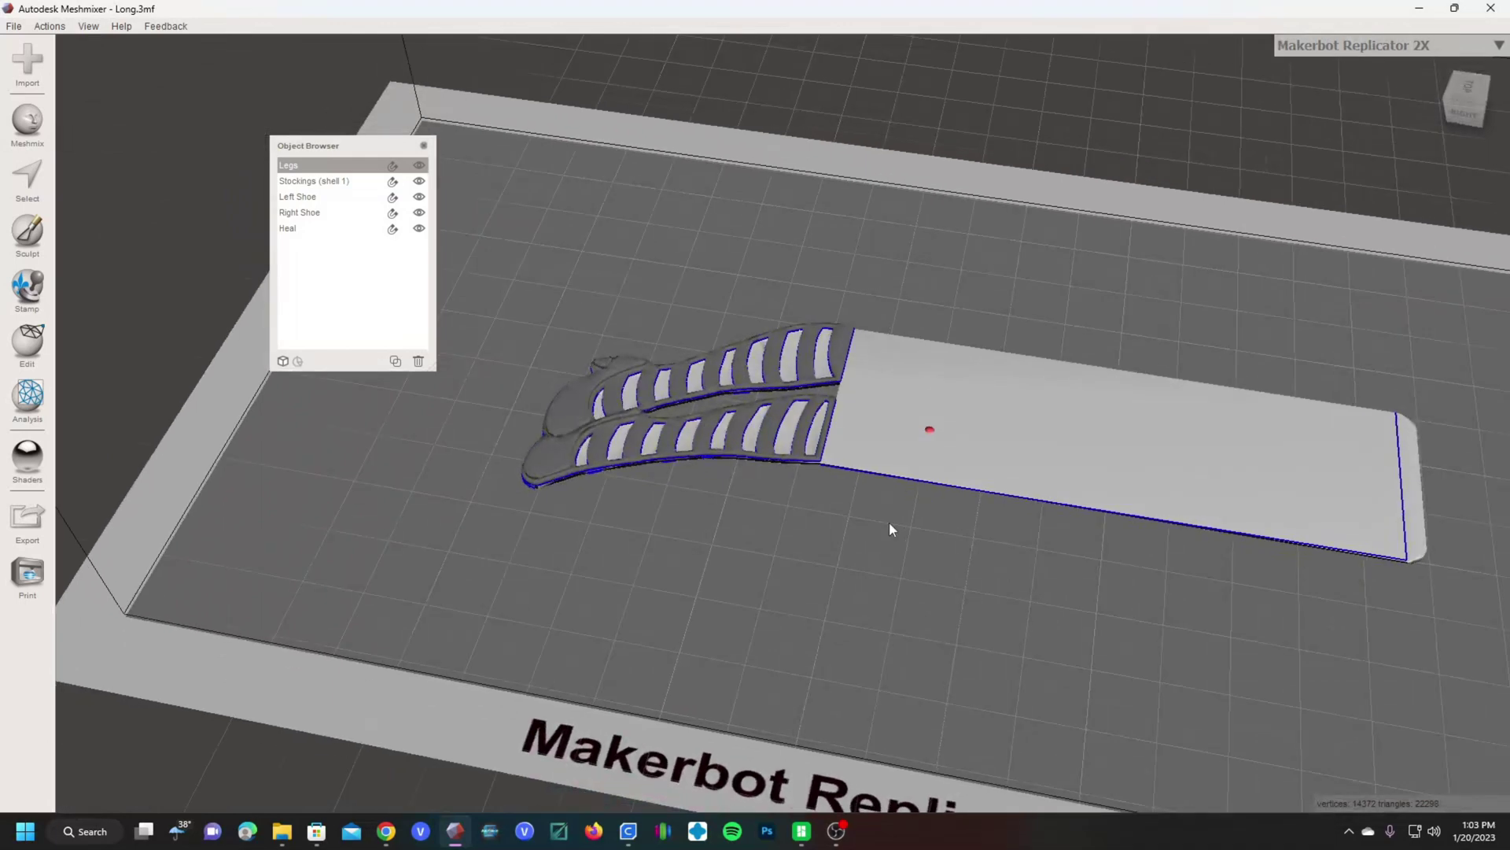
Export the Legs mesh as LEGS into the Book Mark folder.
right_click_drag(890, 524, 945, 323)
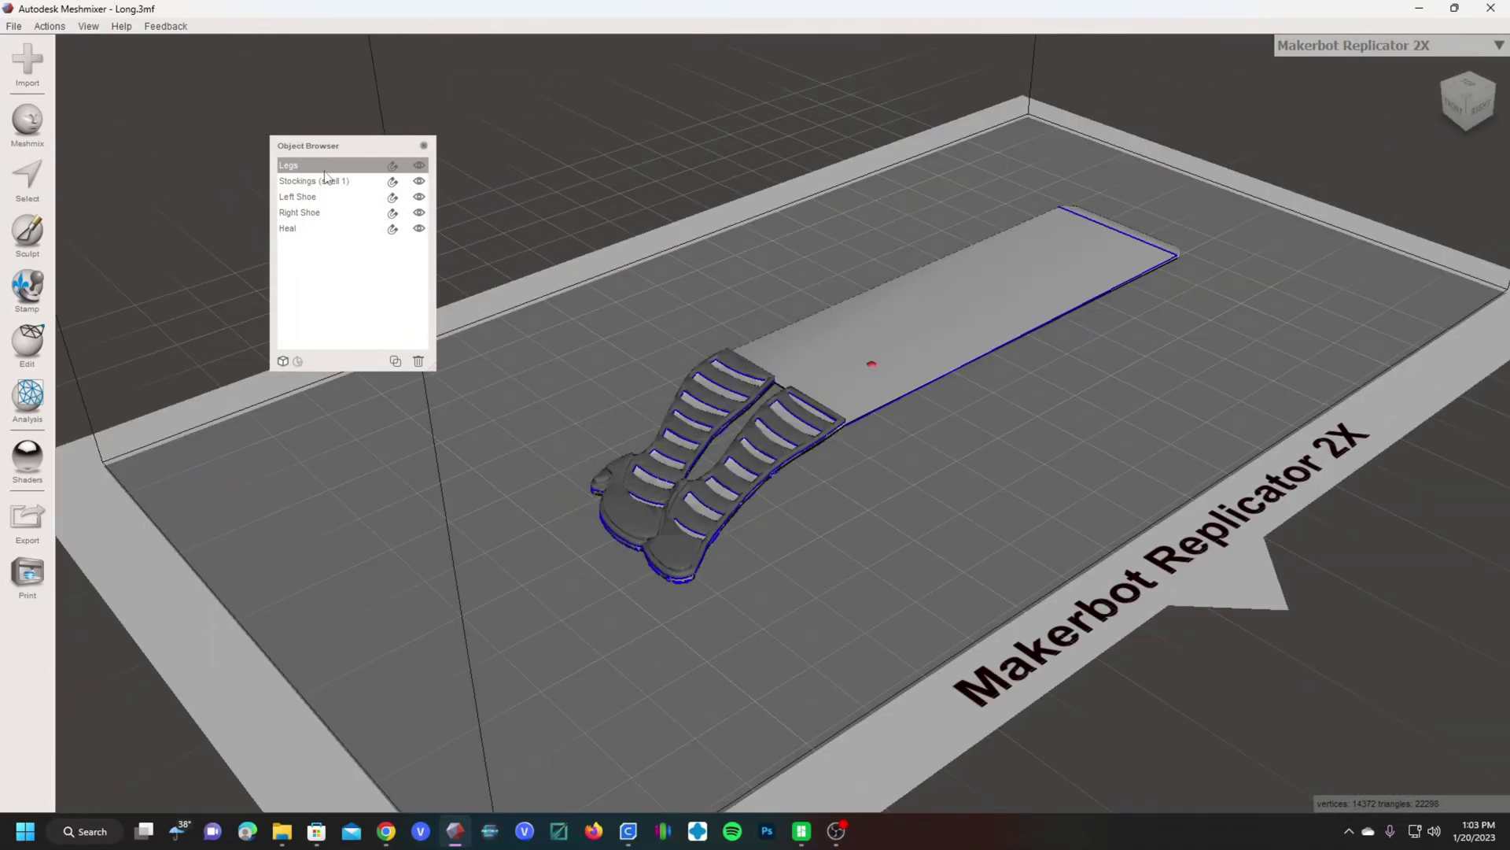
left_click(14, 26)
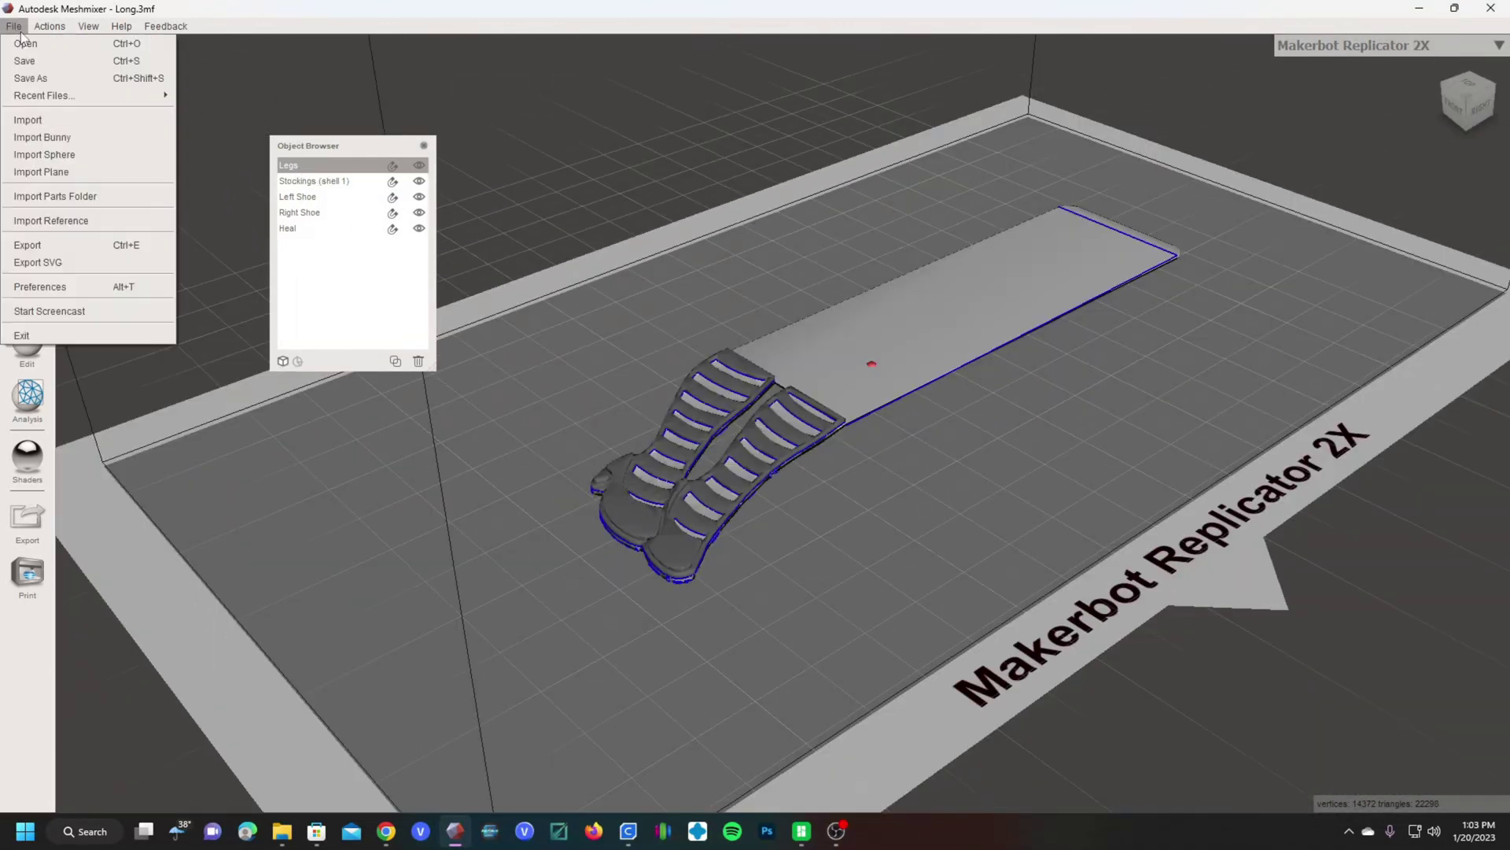
left_click(29, 244)
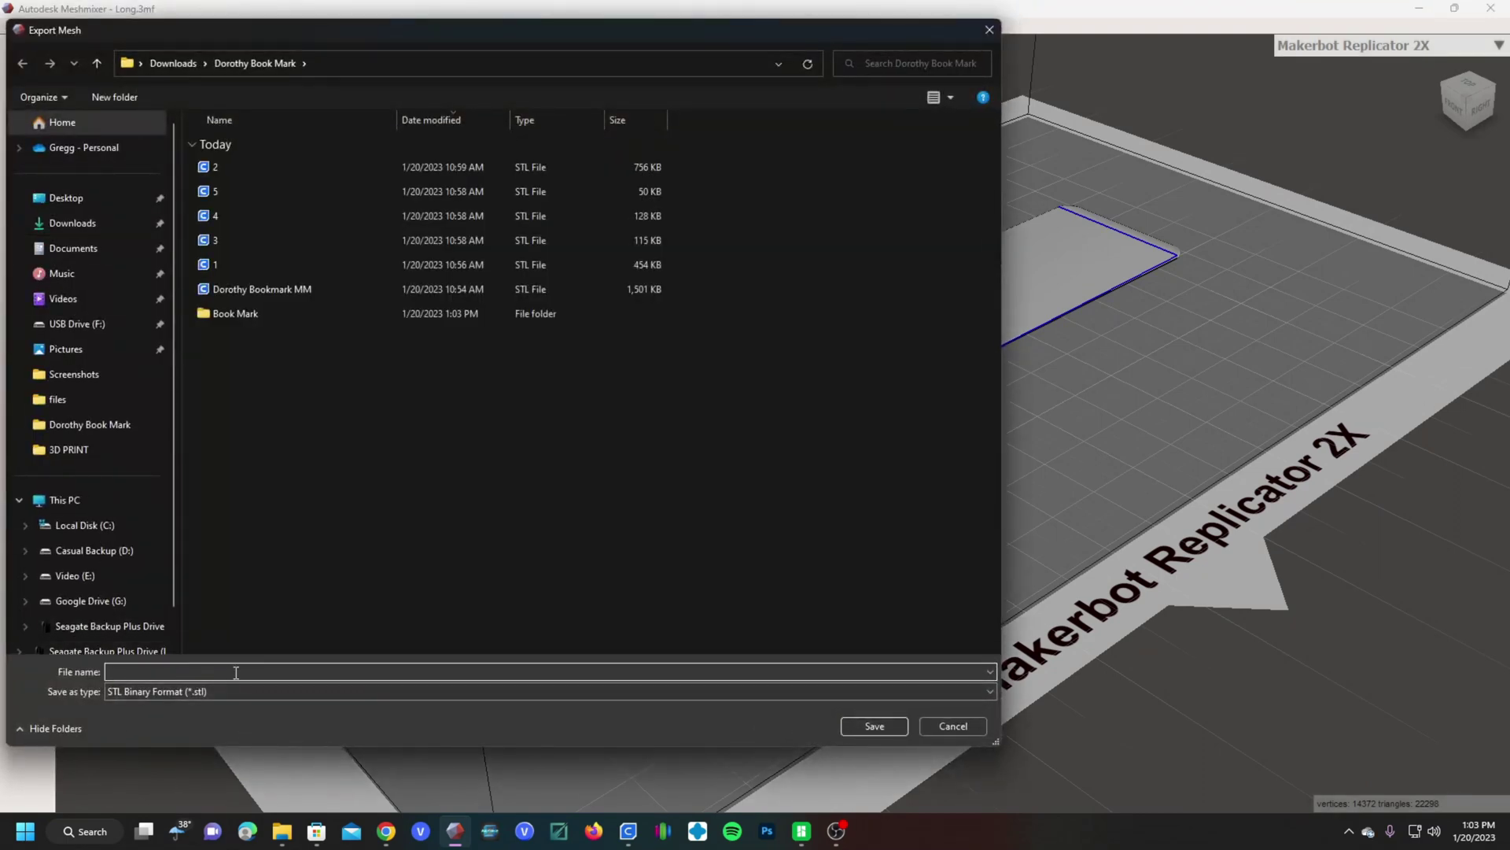
double_click(228, 314)
left_click(151, 673)
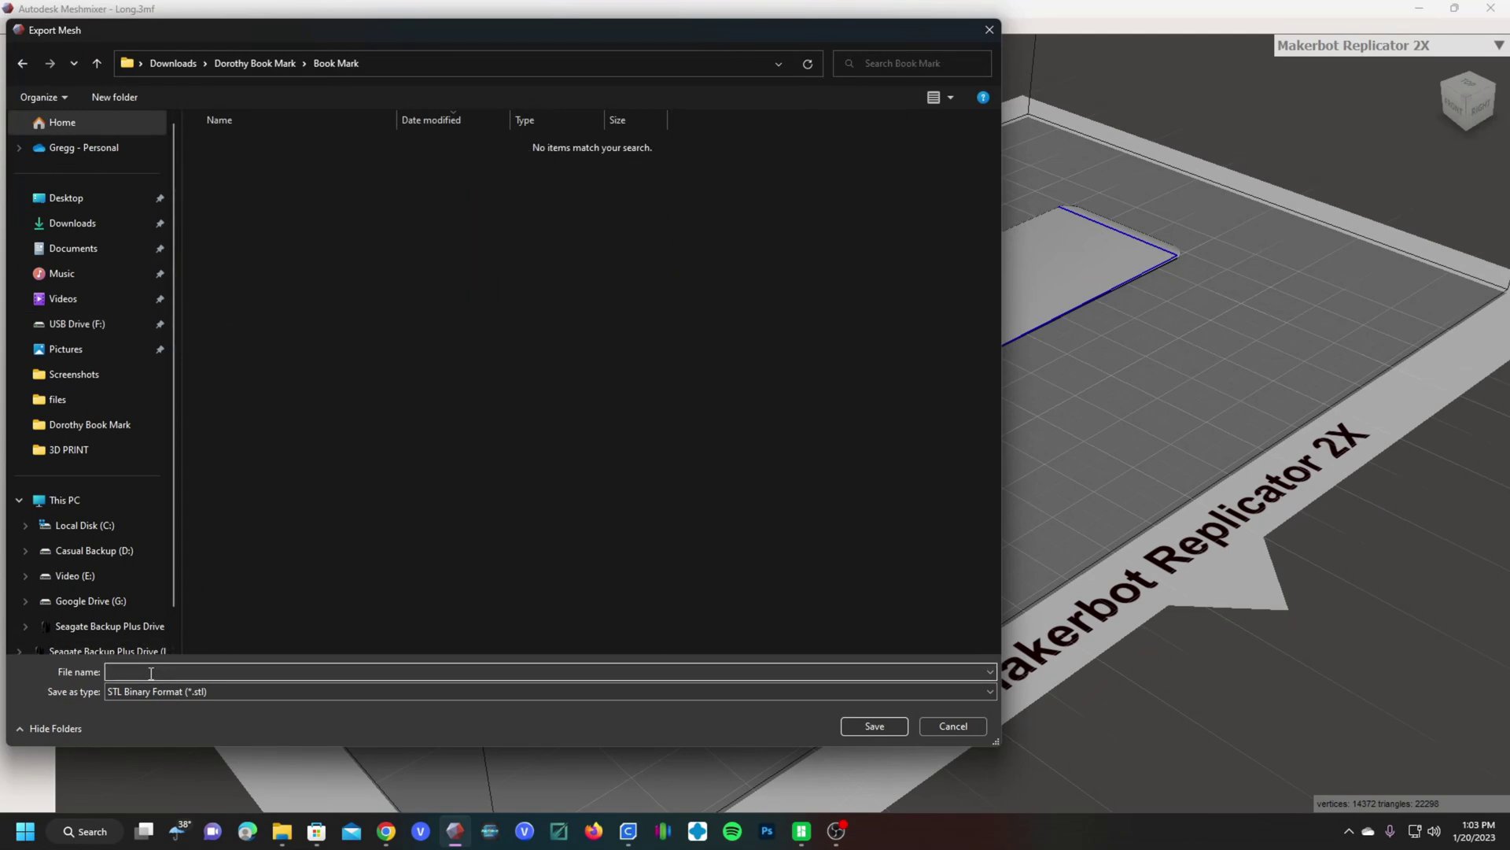
type("LEGS")
key("Return")
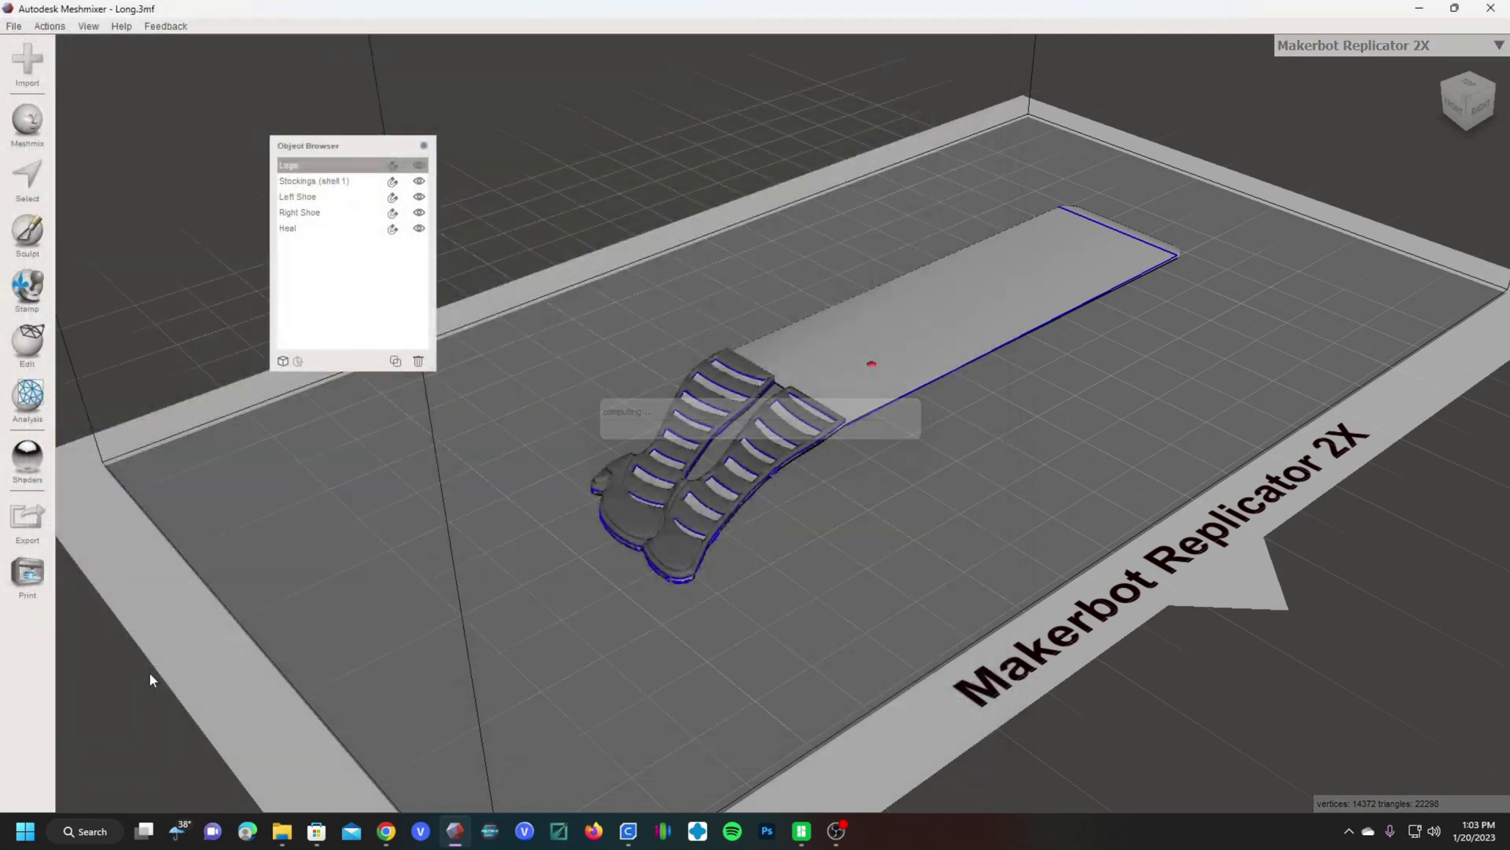
Export the stockings object as Stockings.
left_click(285, 182)
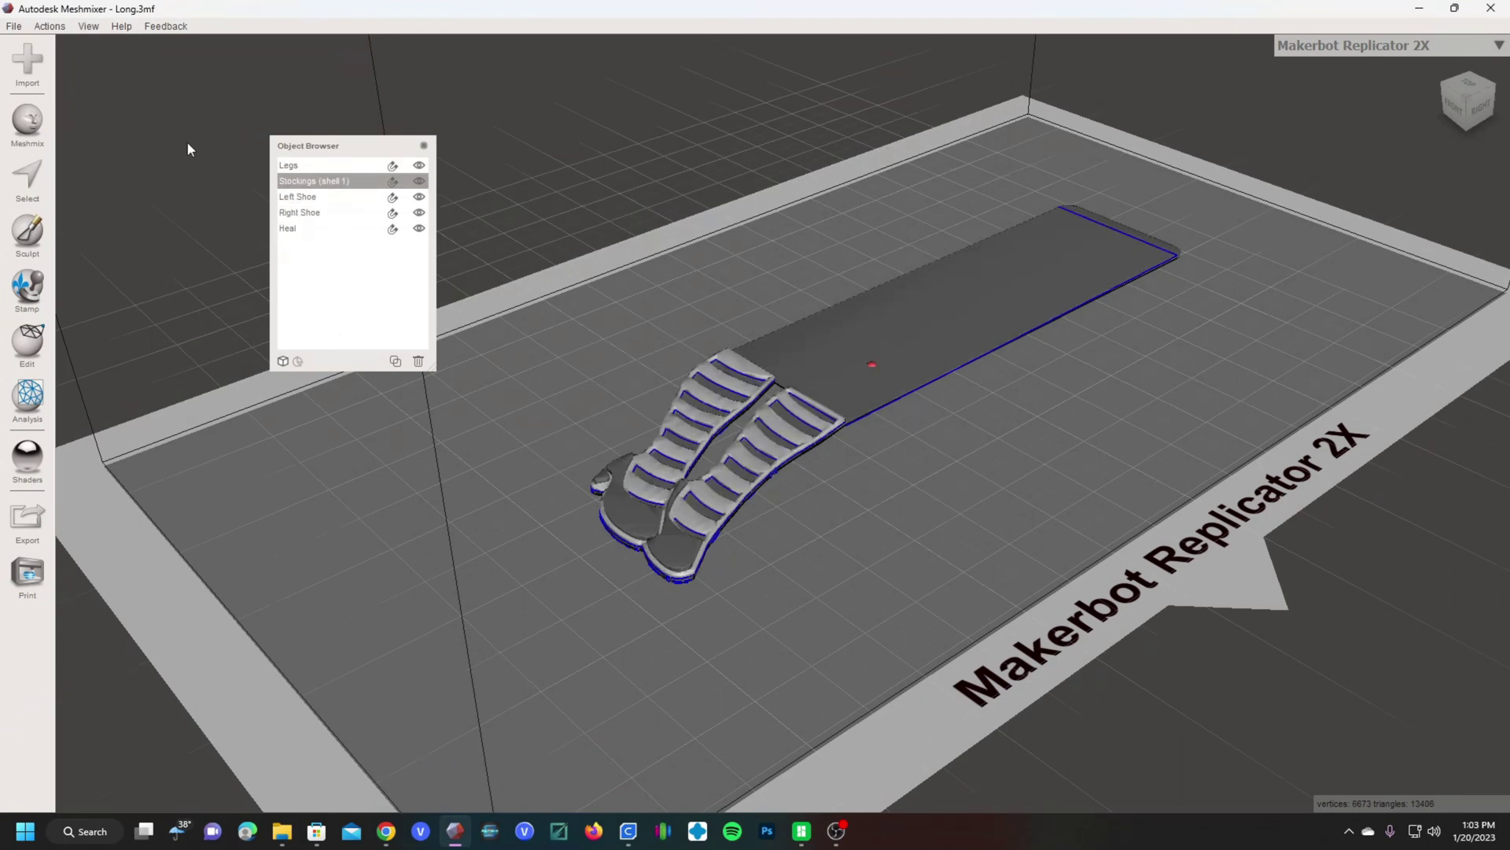
left_click(13, 26)
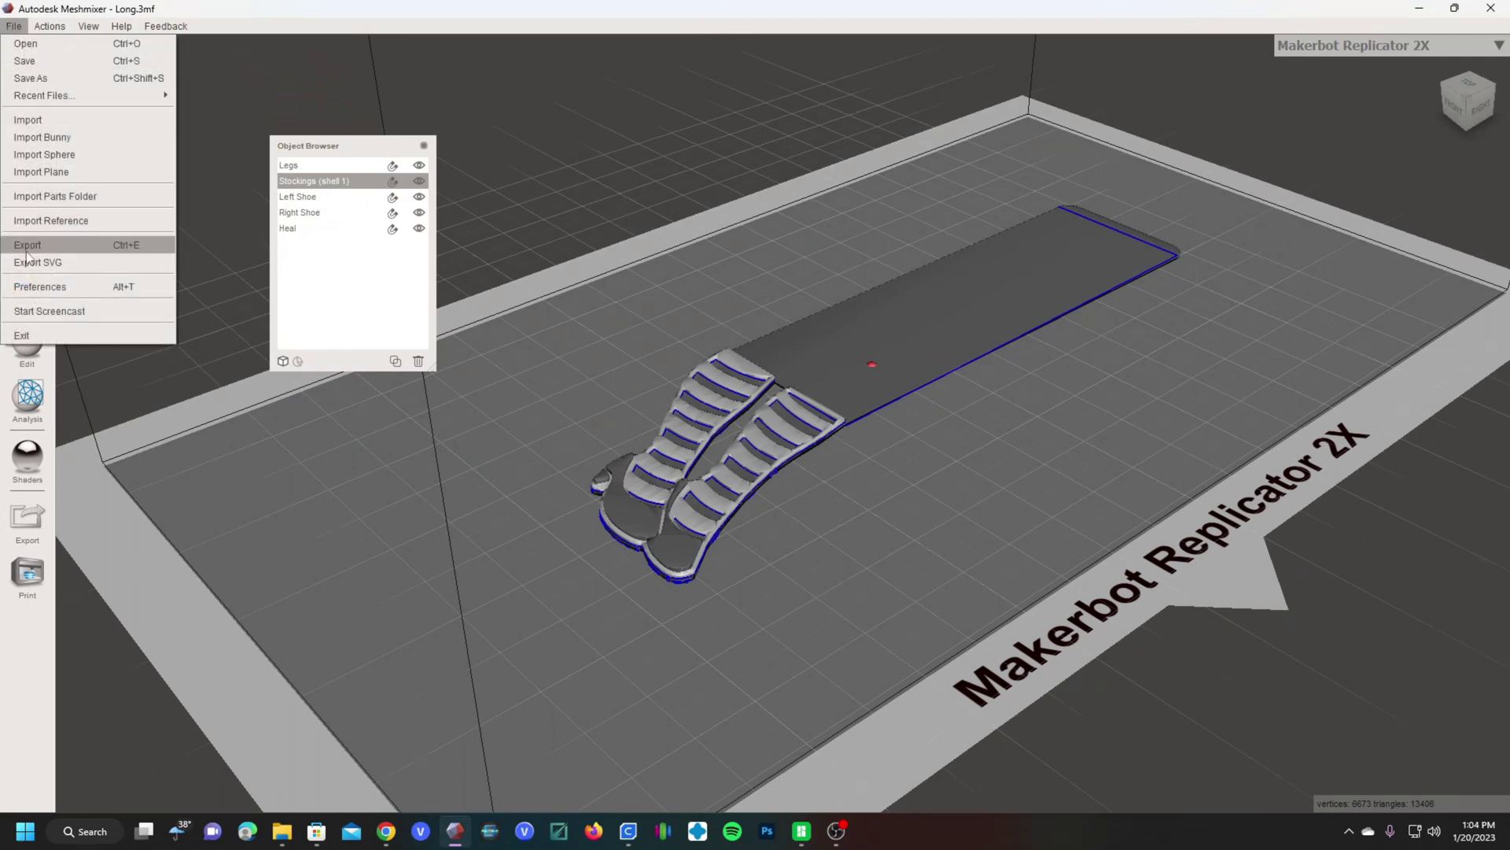
left_click(27, 250)
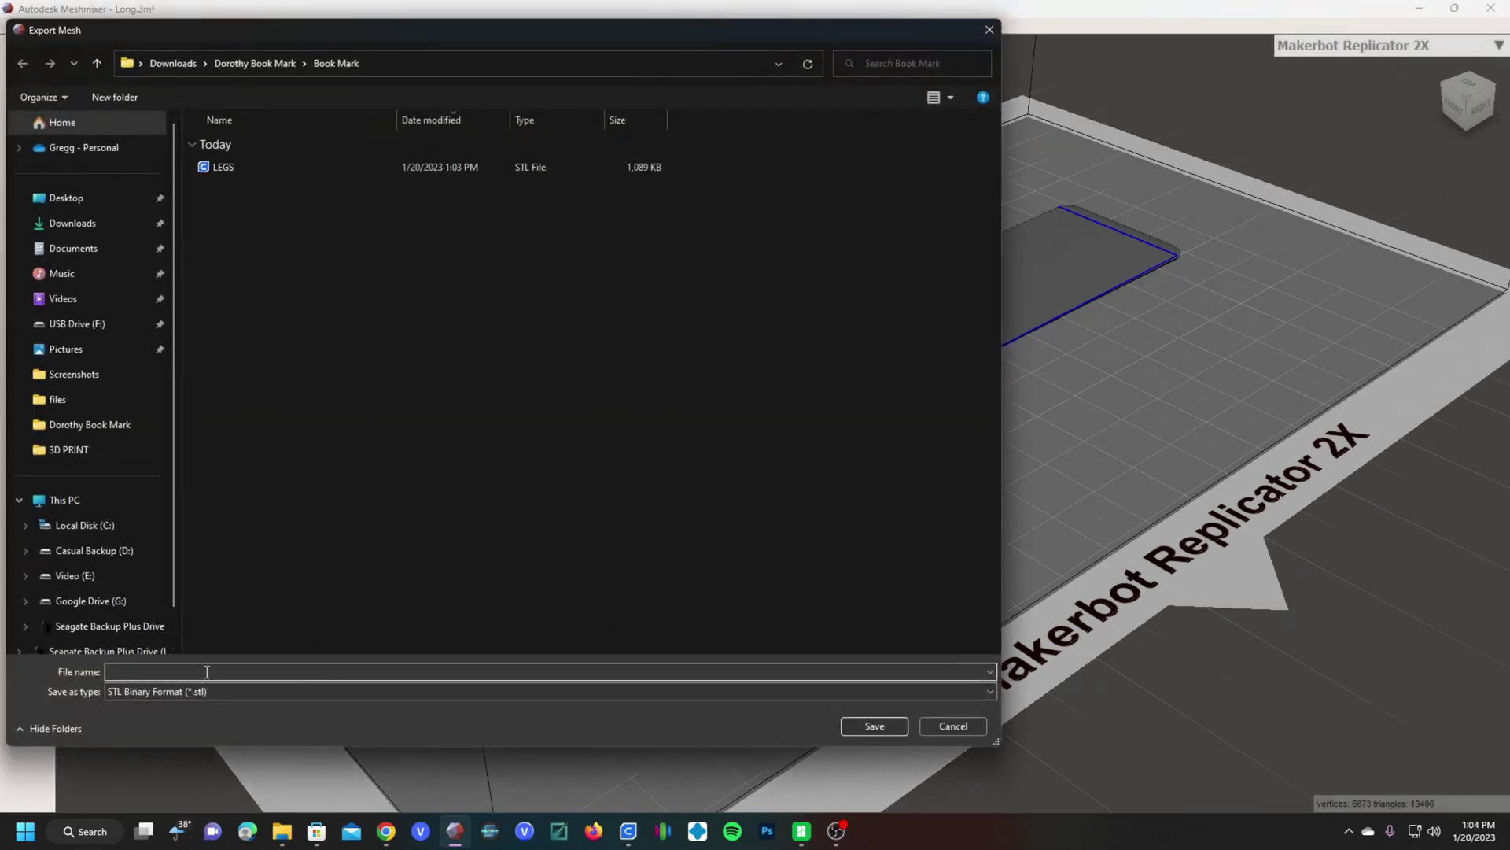
type("Stockings")
key("Return")
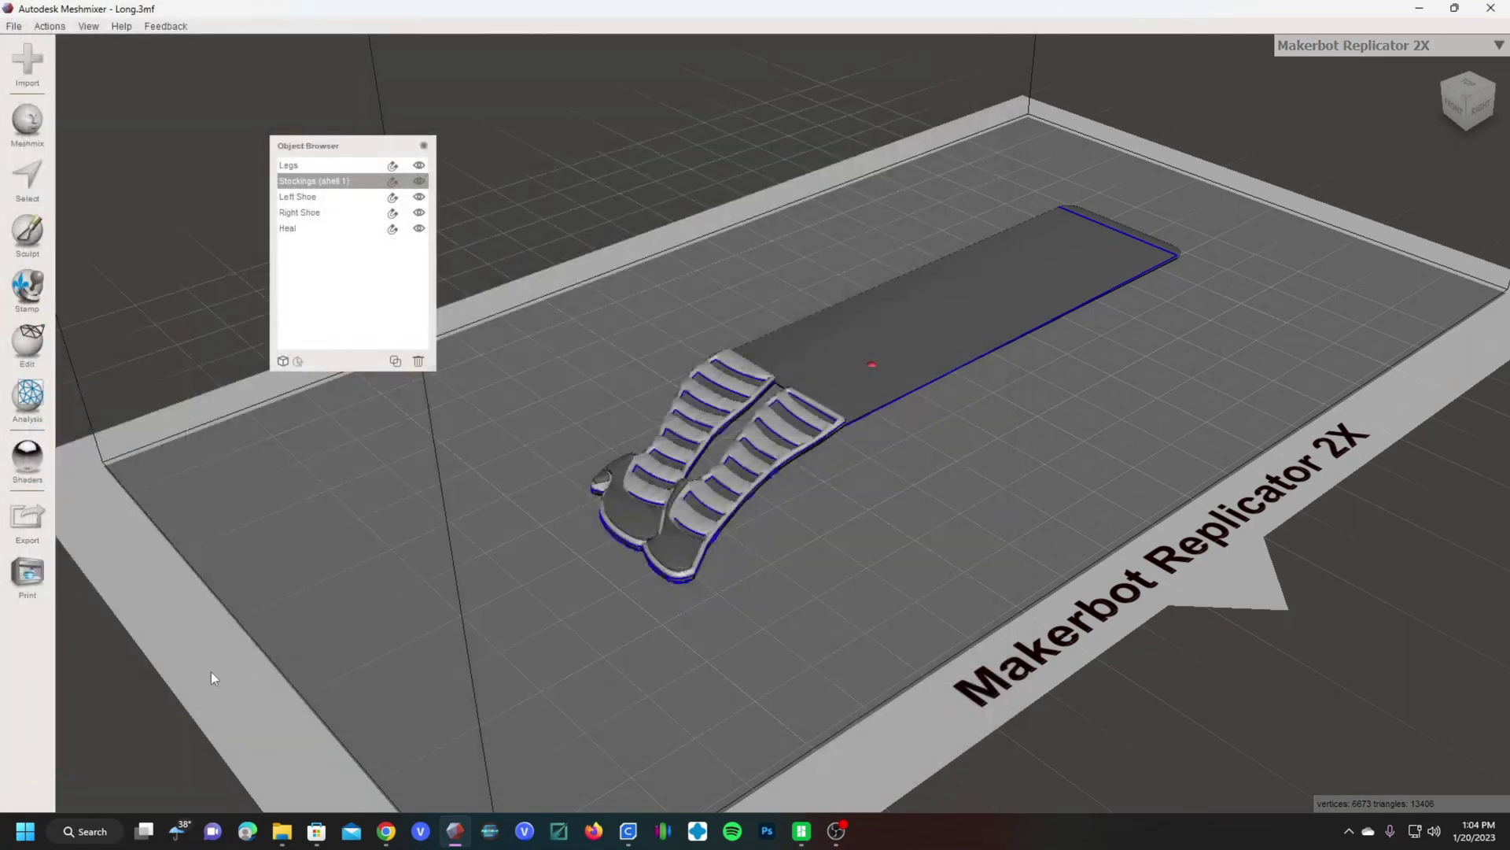
Export the Left Shoe object as Left Shoe.
left_click(299, 198)
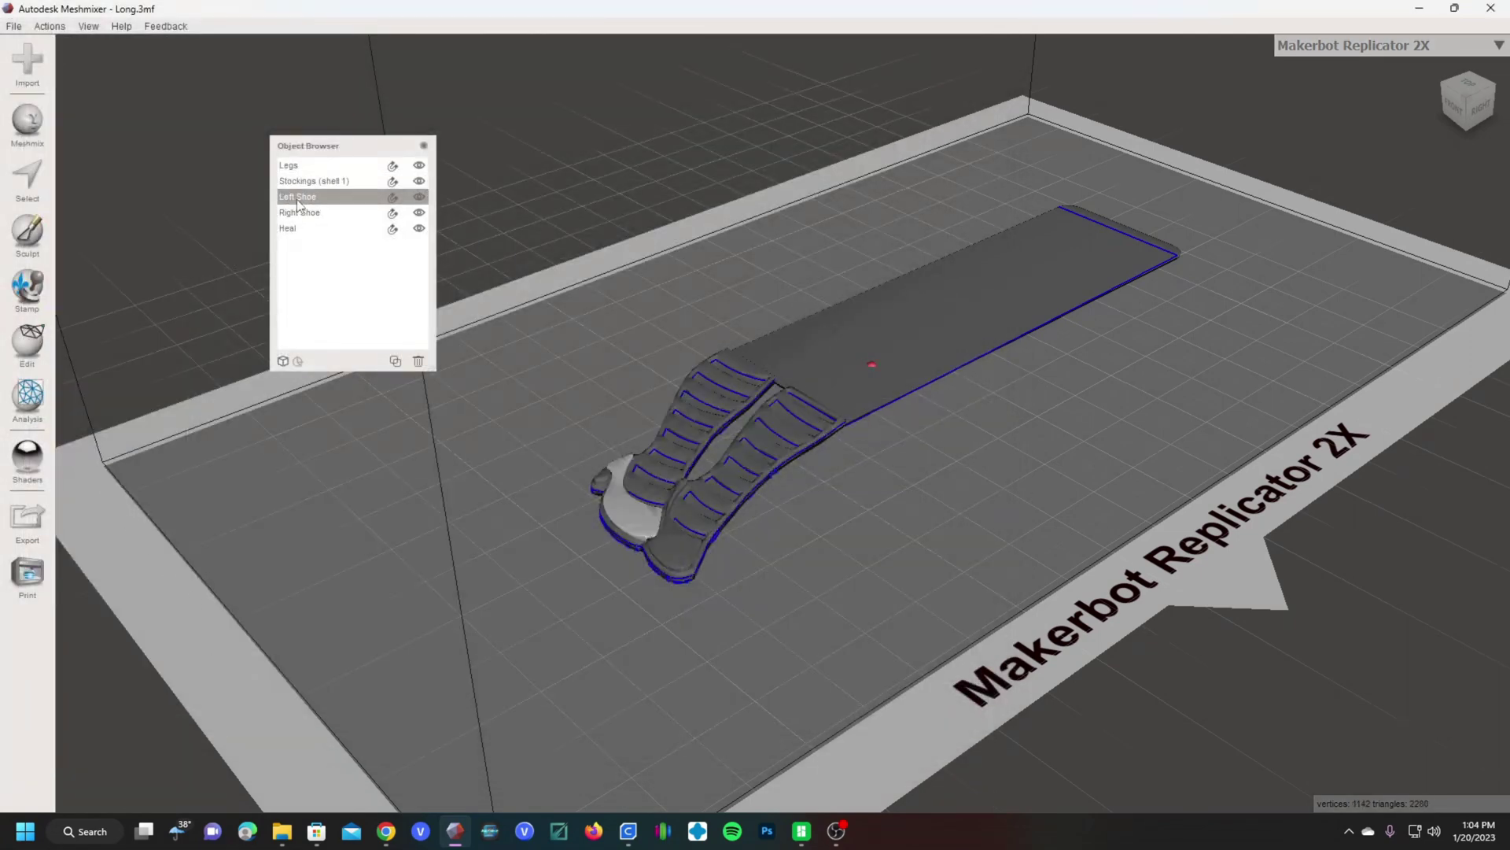
left_click(14, 27)
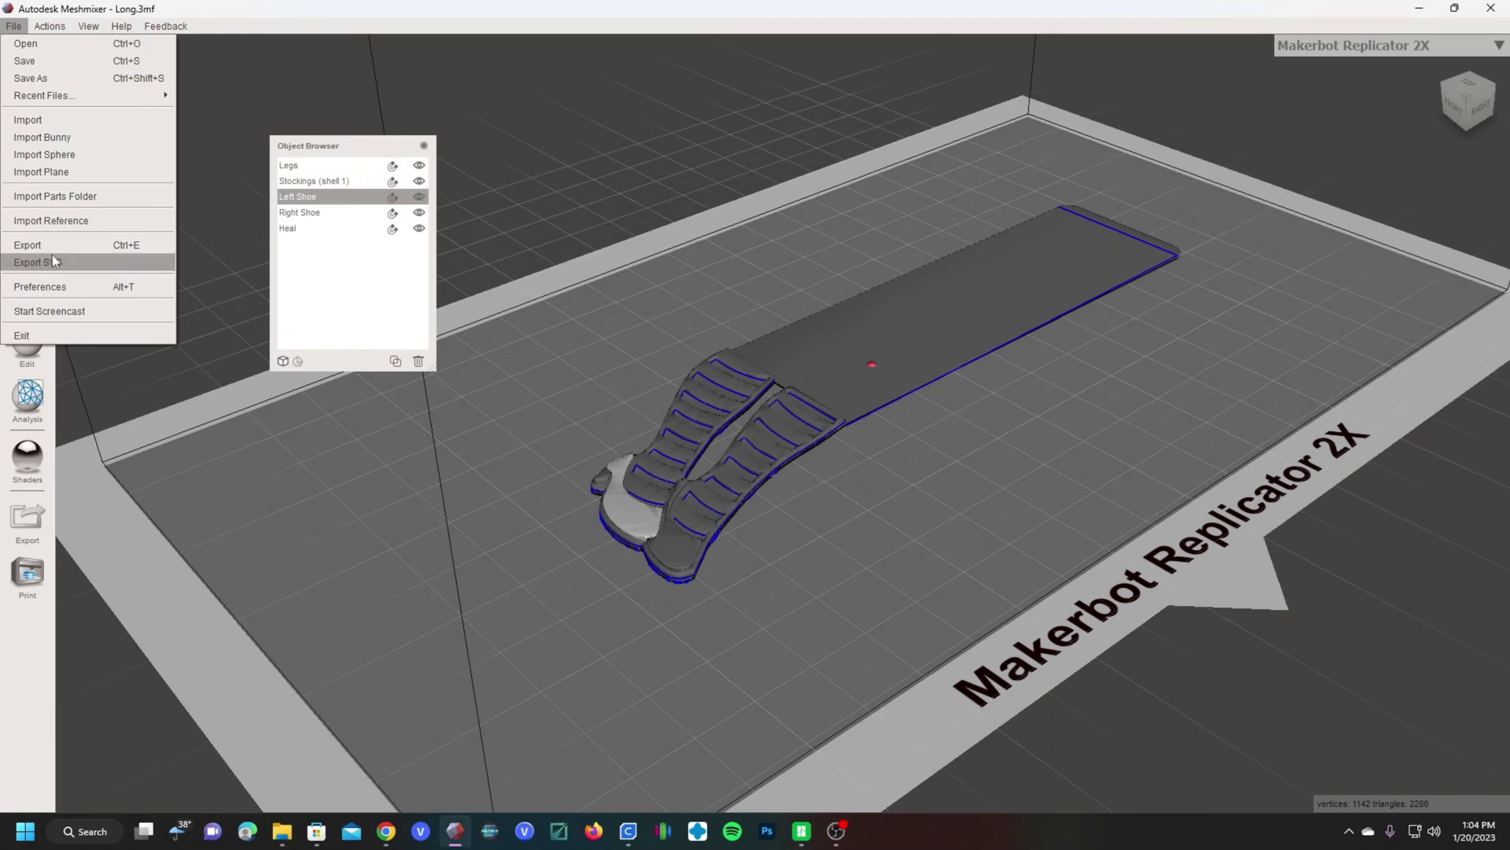
left_click(32, 245)
type("Left Shoe")
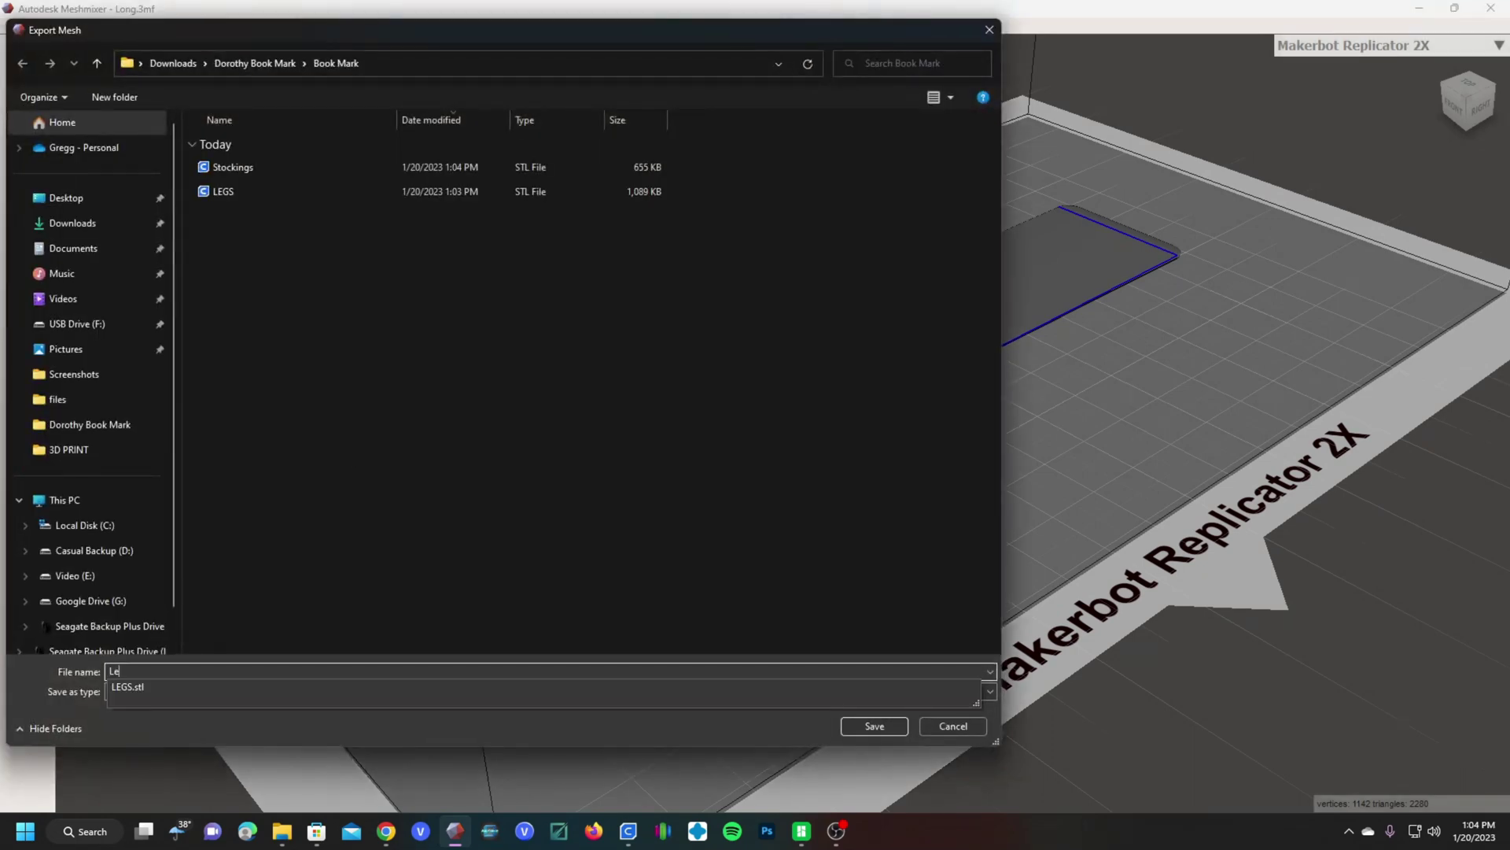
key("Return")
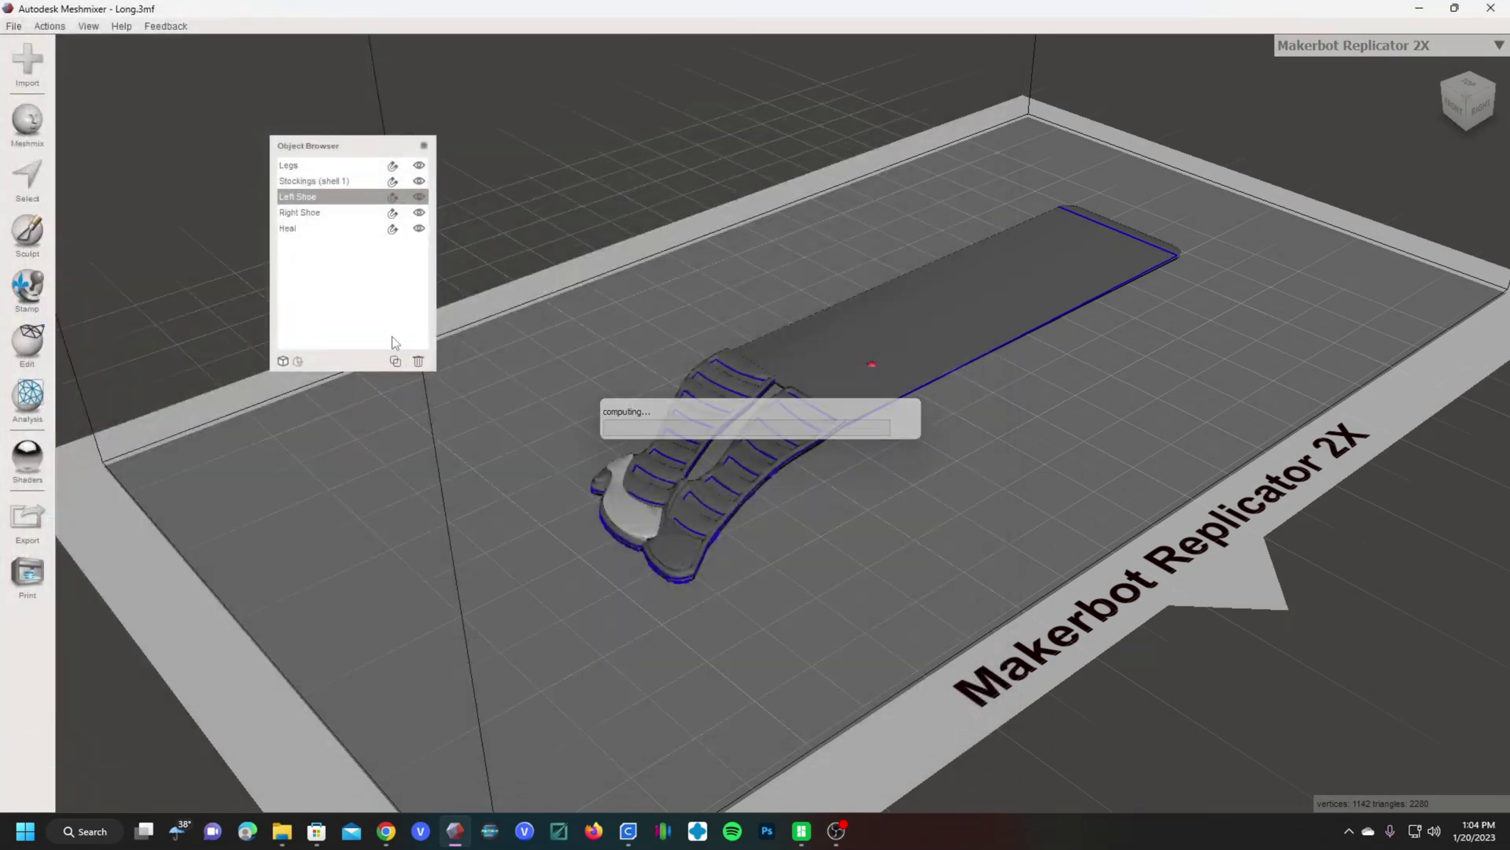
Export the Right Shoe and Heal parts as their own files.
left_click(299, 213)
left_click(16, 27)
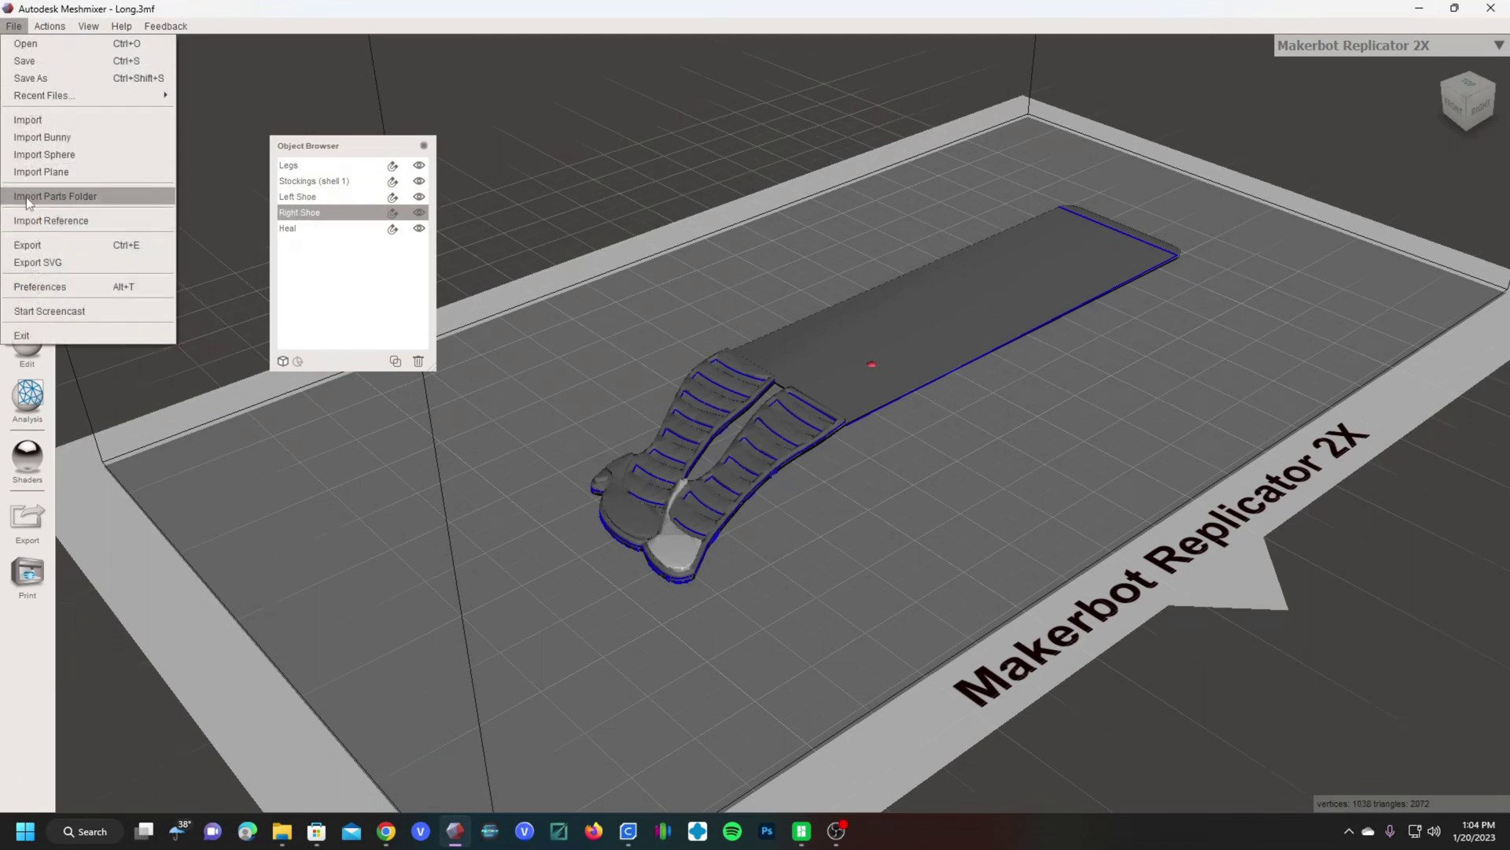
left_click(38, 247)
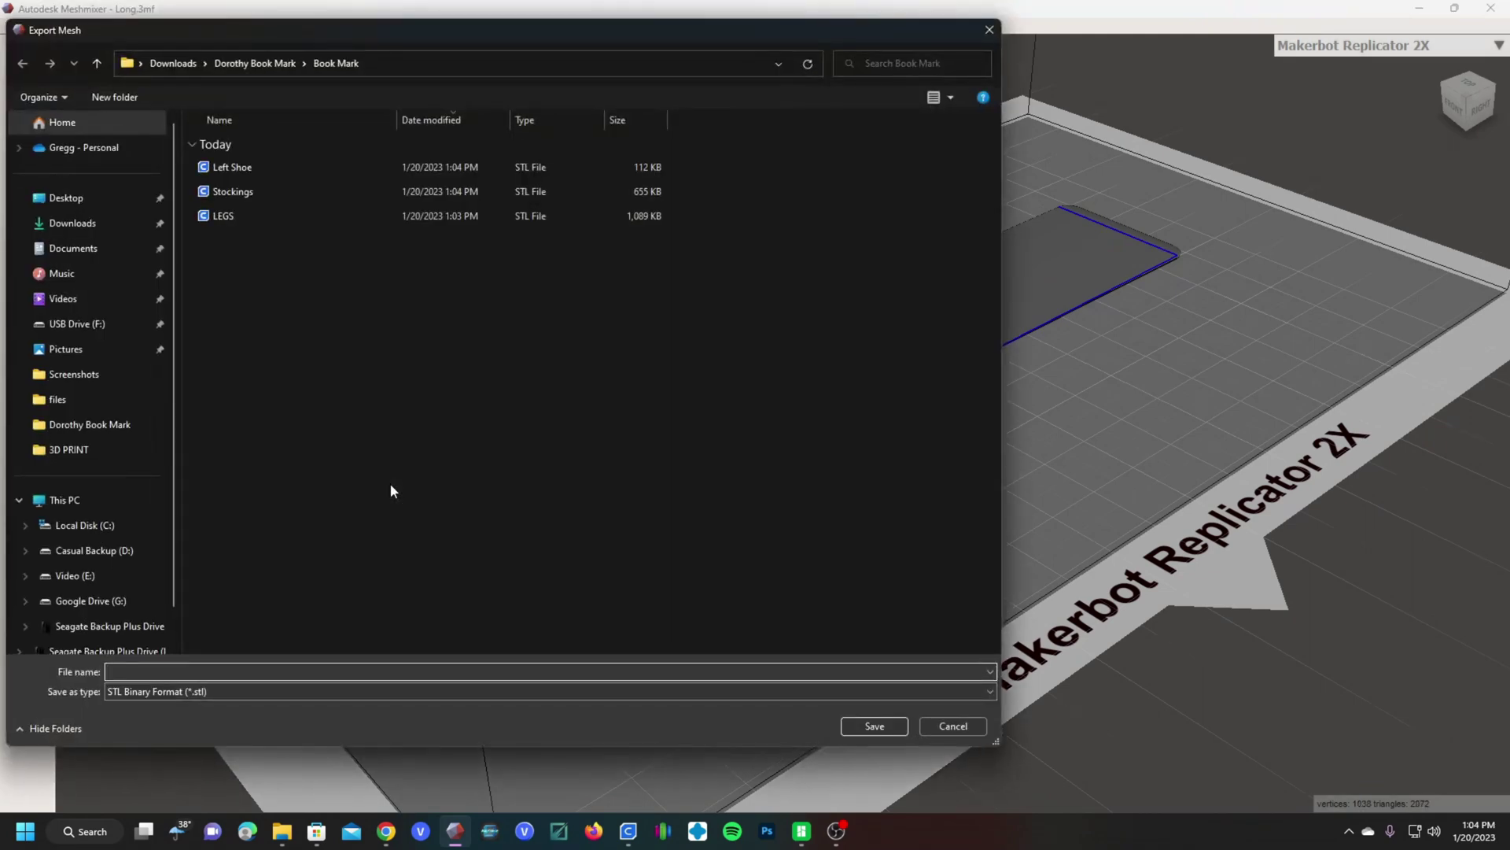
type("Right Shoe")
key("Return")
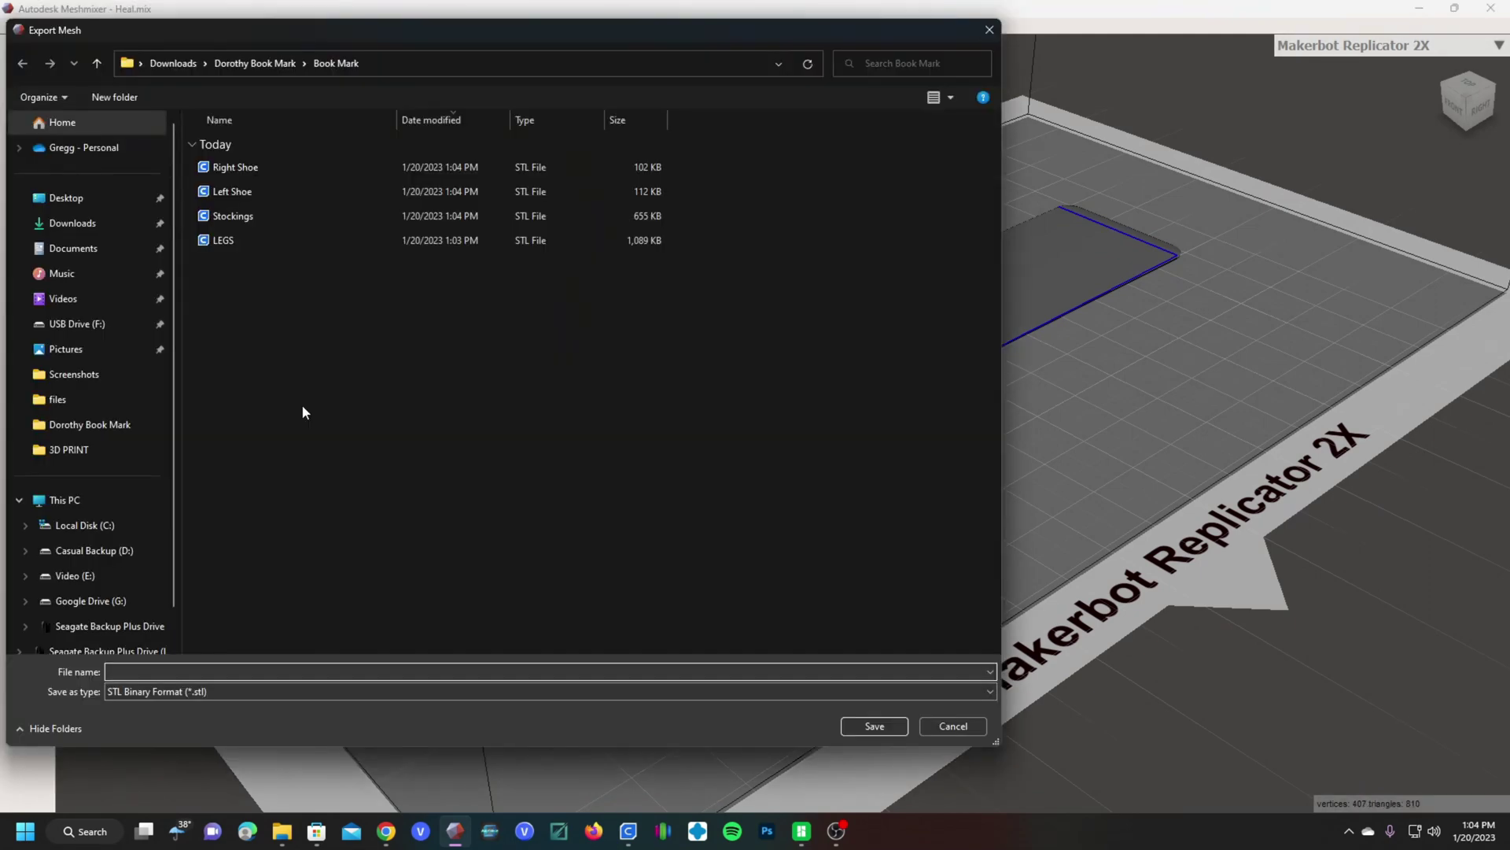
type("Heal")
key("Return")
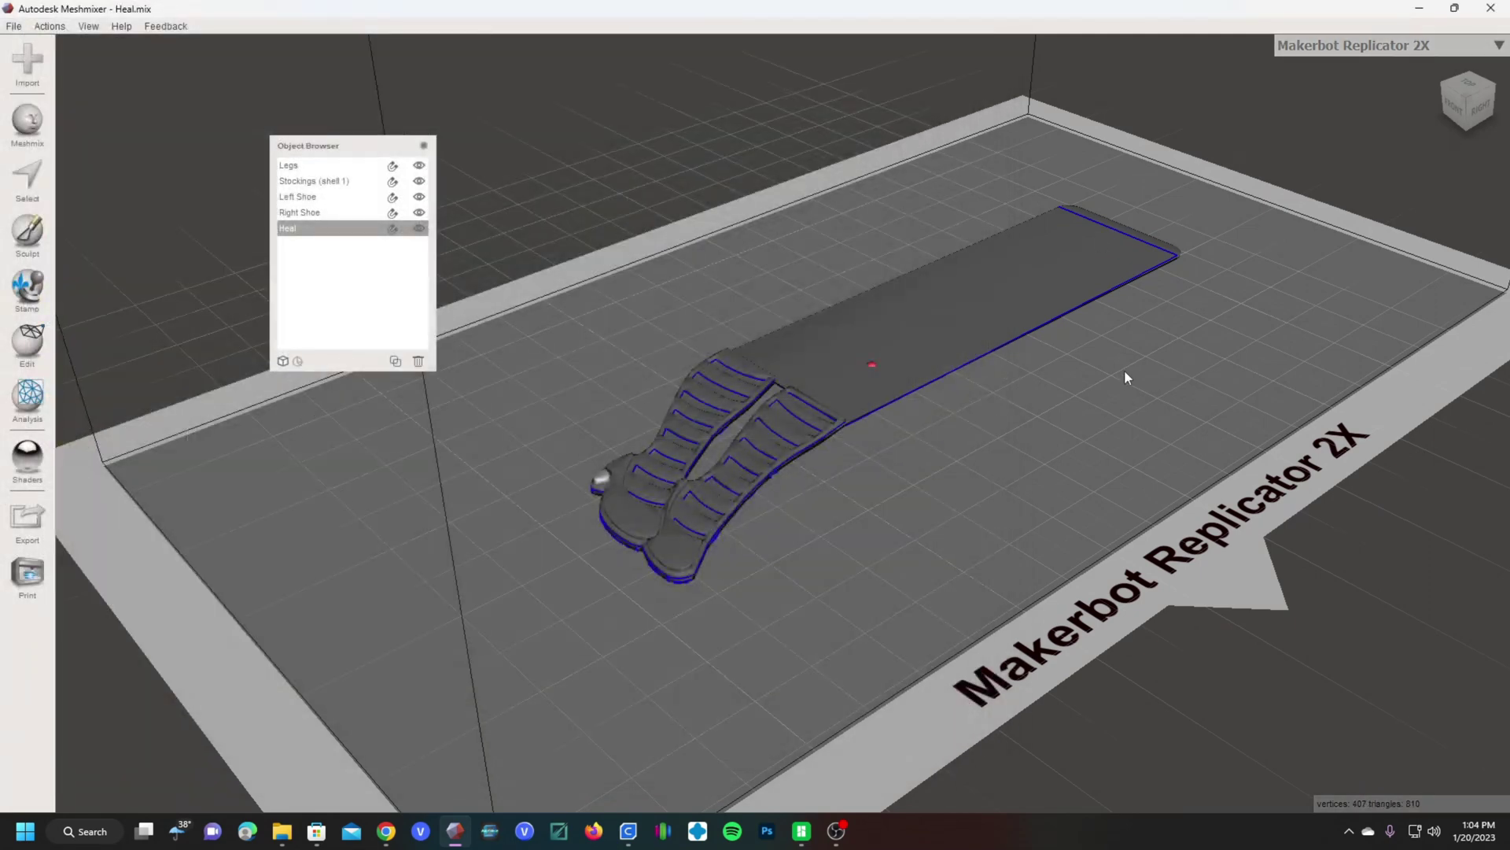
Save the Meshmixer project as Bookmark.mix in the Book Mark folder.
left_click(14, 26)
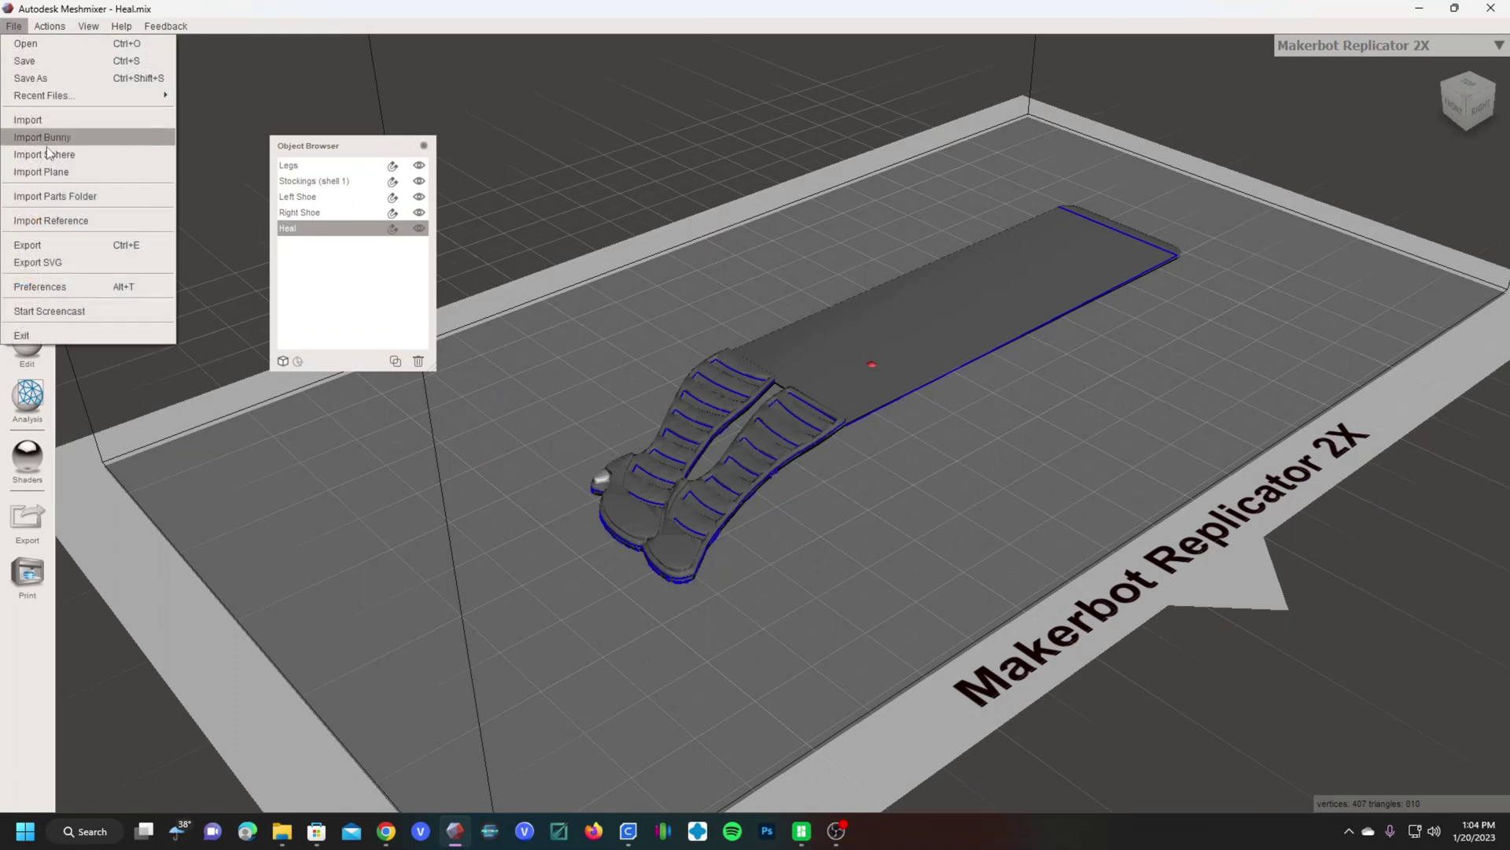
left_click(52, 76)
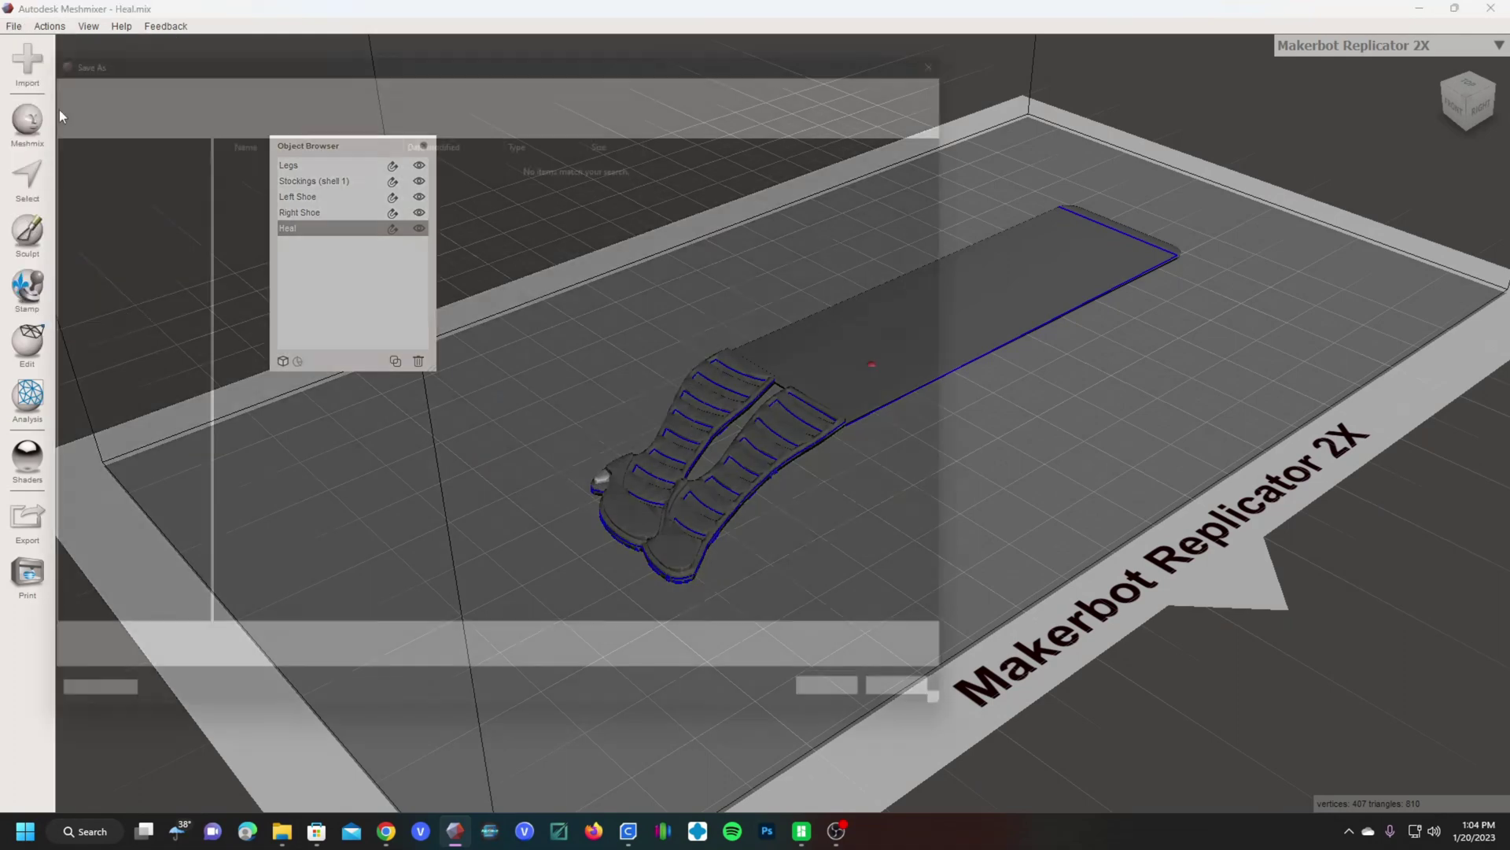
type("B")
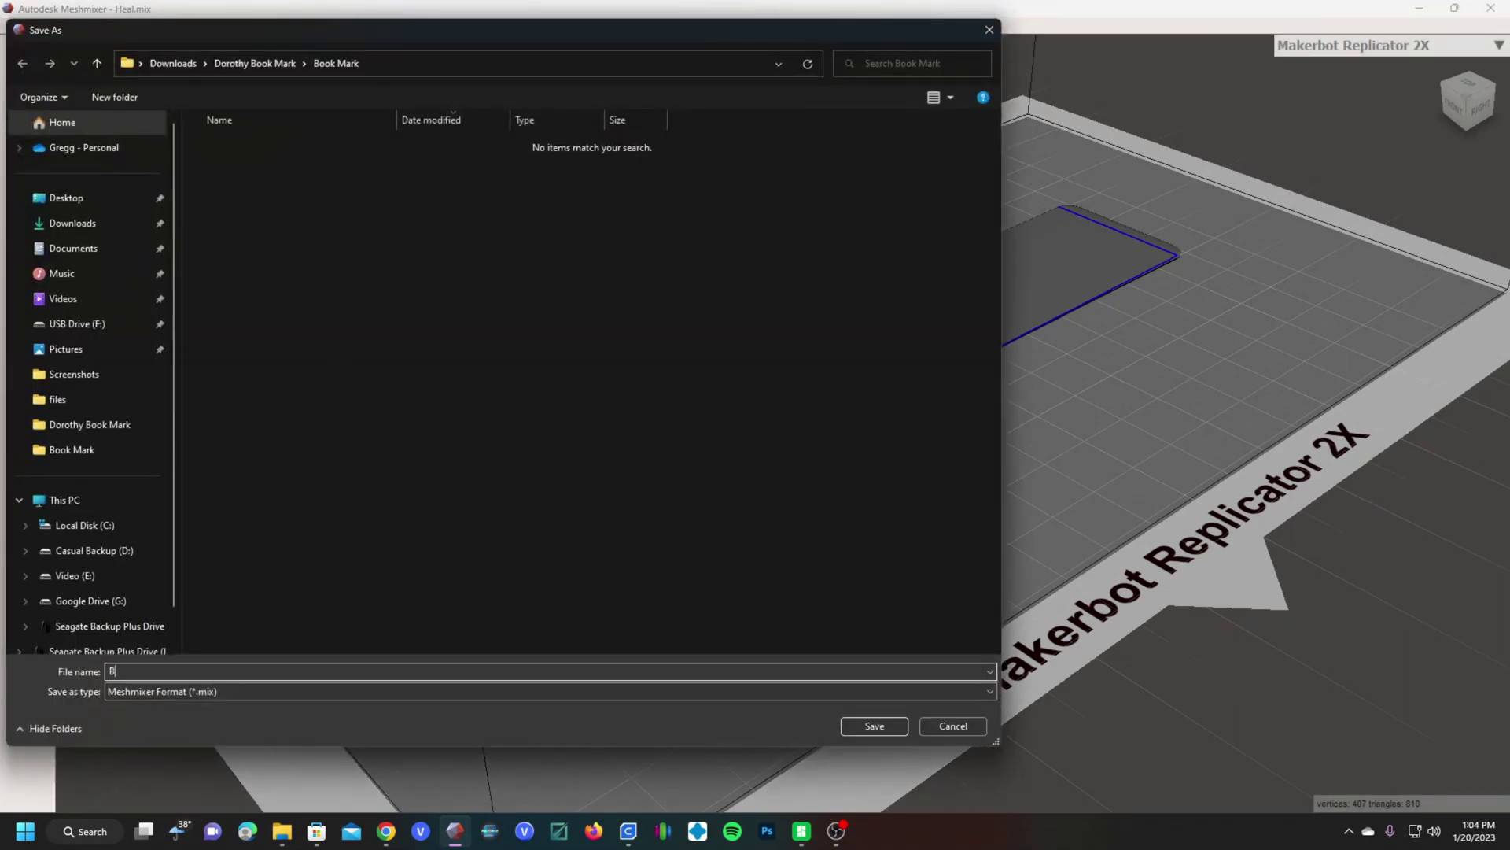
type("ookmark")
key("Return")
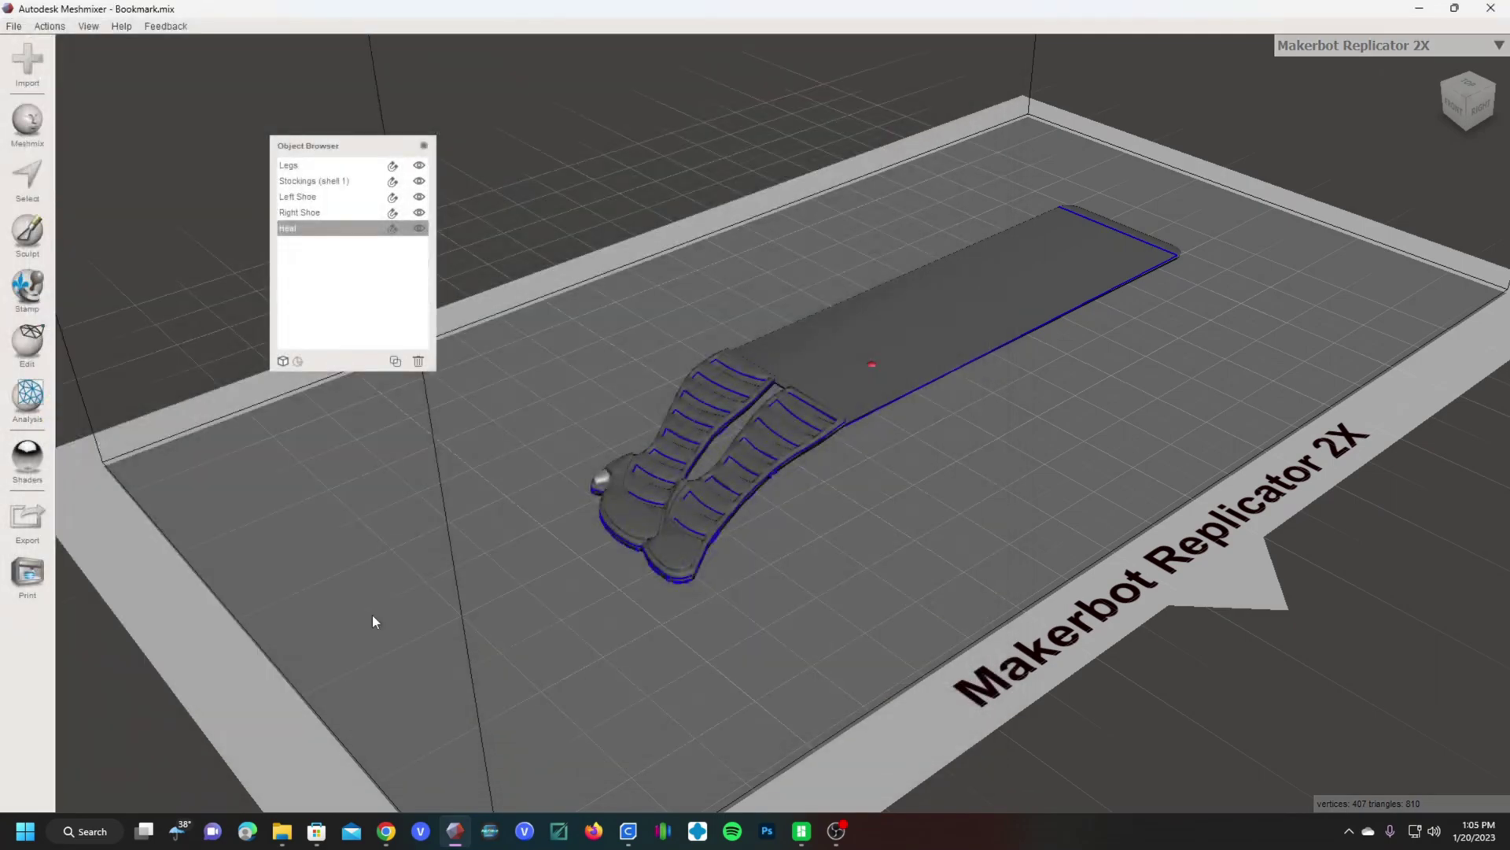
left_click(281, 831)
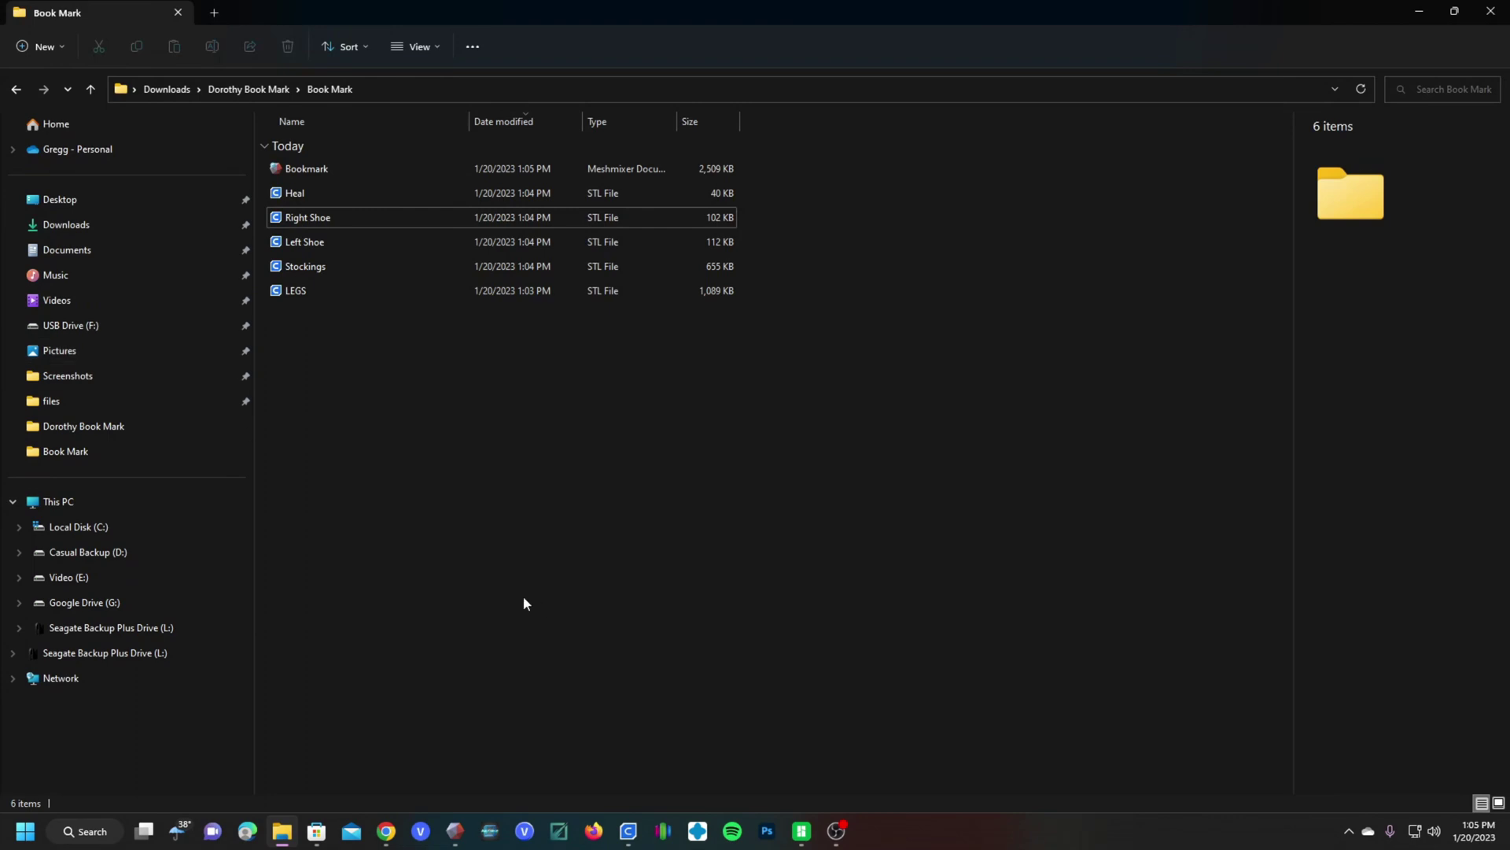
Switch to Ultimaker Cura with its empty Sovol-SV02 build plate.
left_click(628, 831)
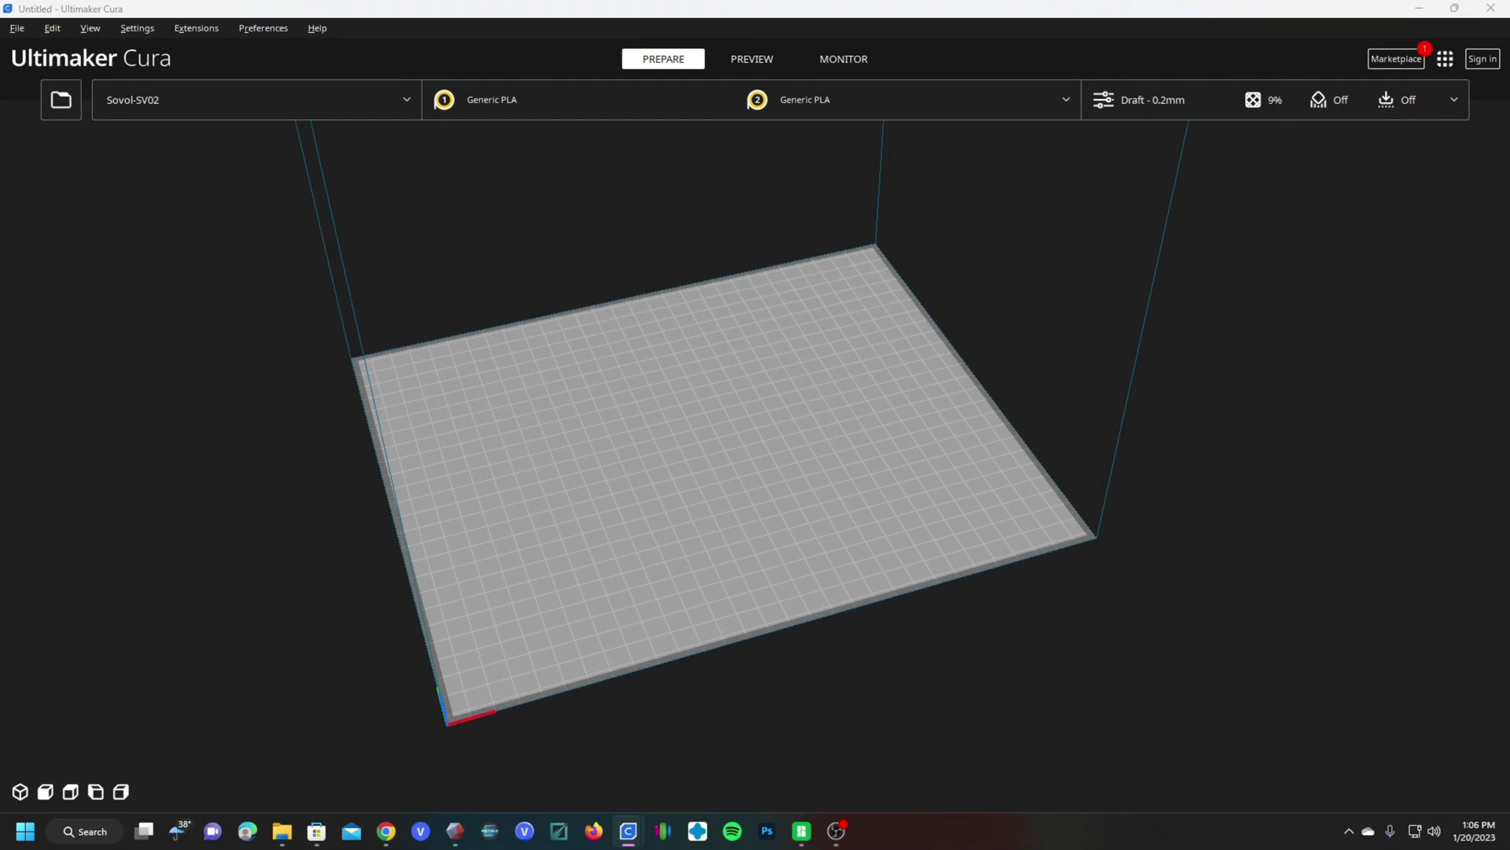
Drop the Stockings, LEGS, shoe and heel STL files onto the Cura build plate.
left_click_drag(886, 442, 630, 449)
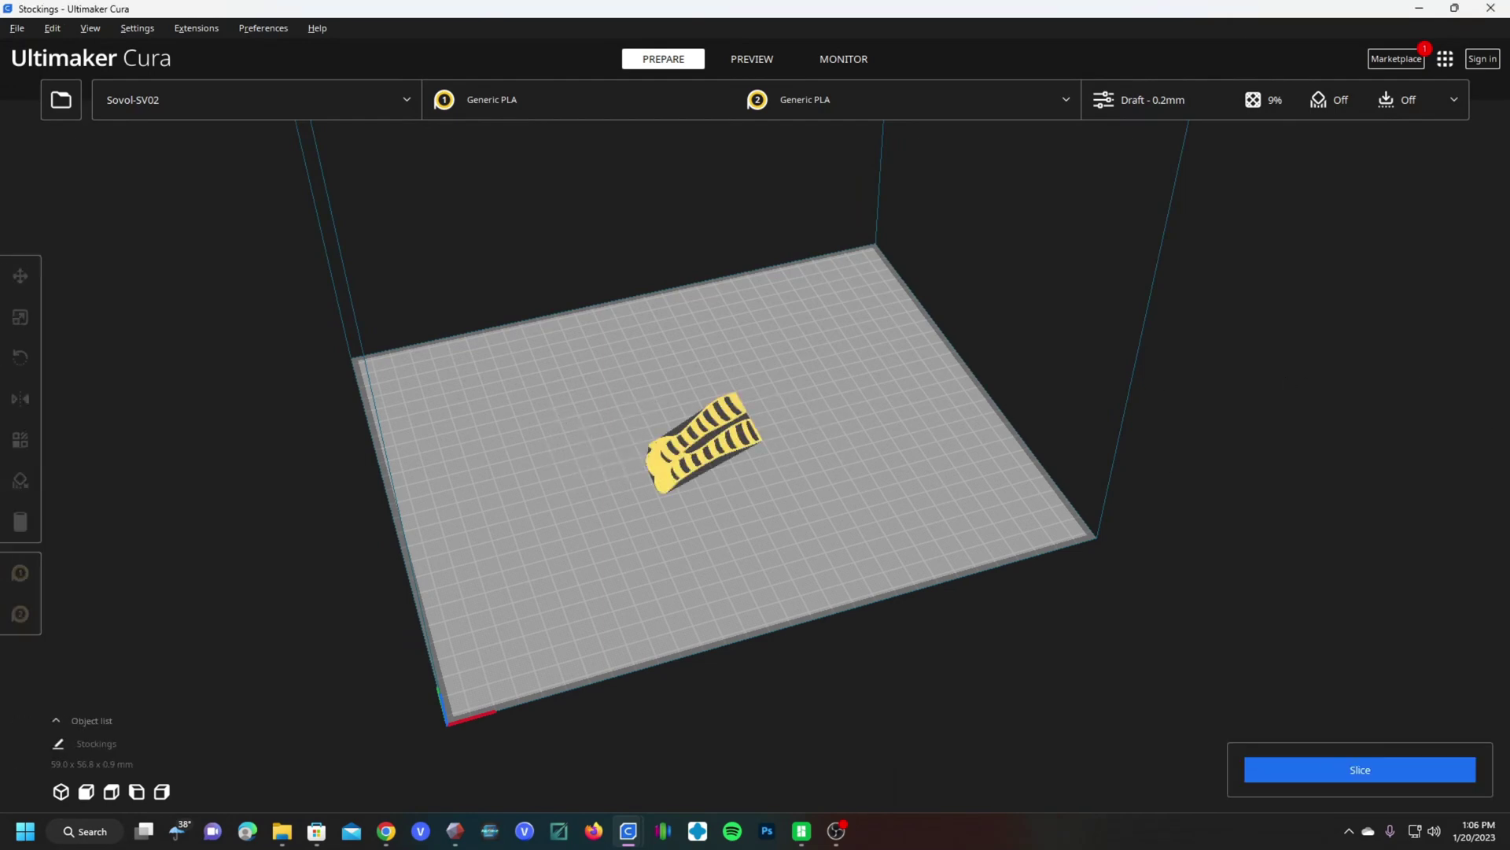
left_click_drag(1037, 411, 737, 532)
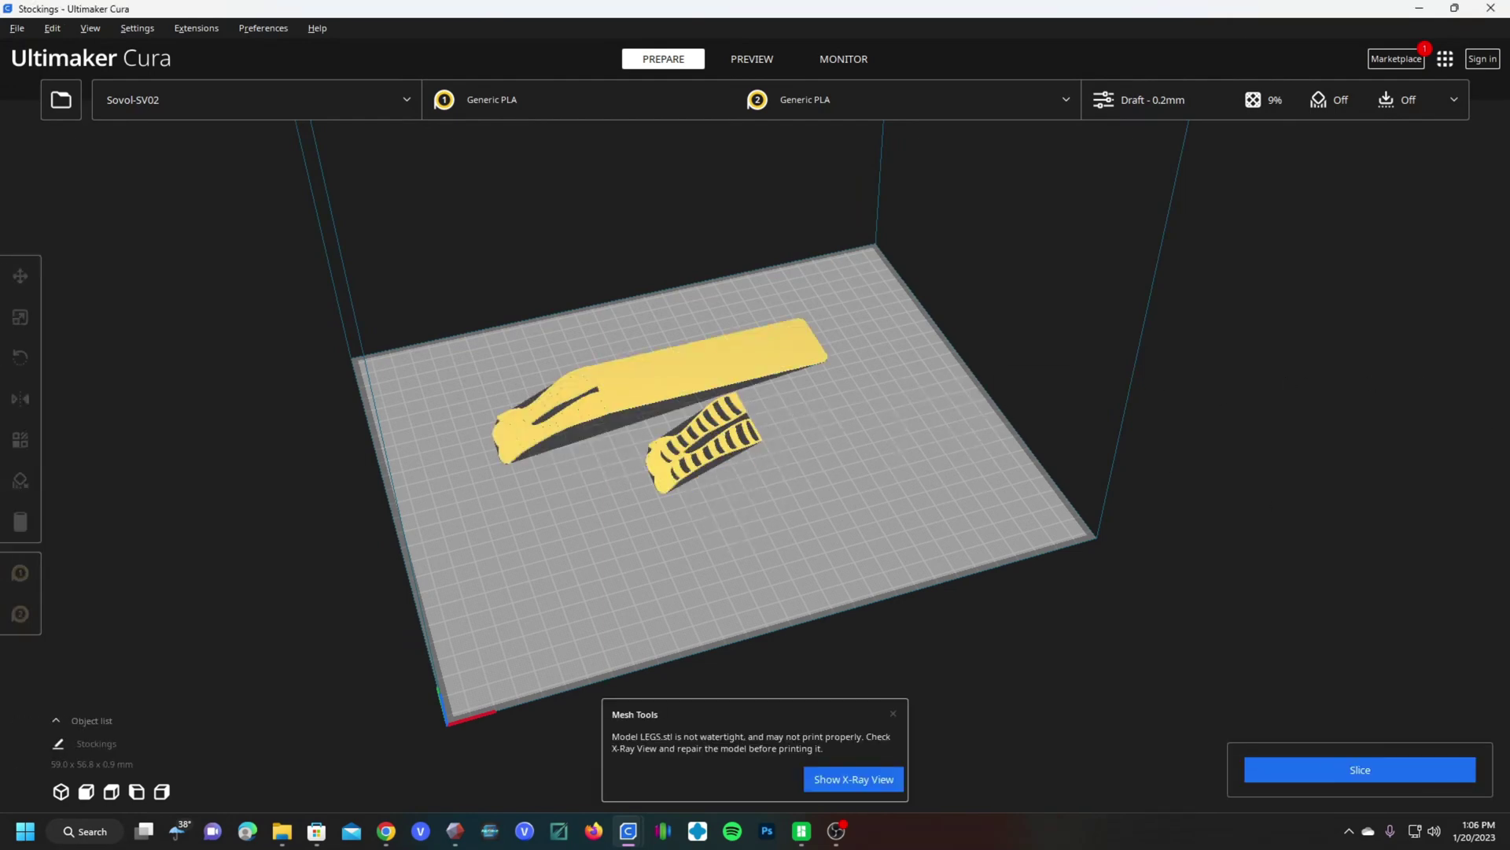
left_click_drag(1502, 370, 779, 512)
left_click_drag(1503, 394, 880, 505)
left_click_drag(1502, 440, 767, 555)
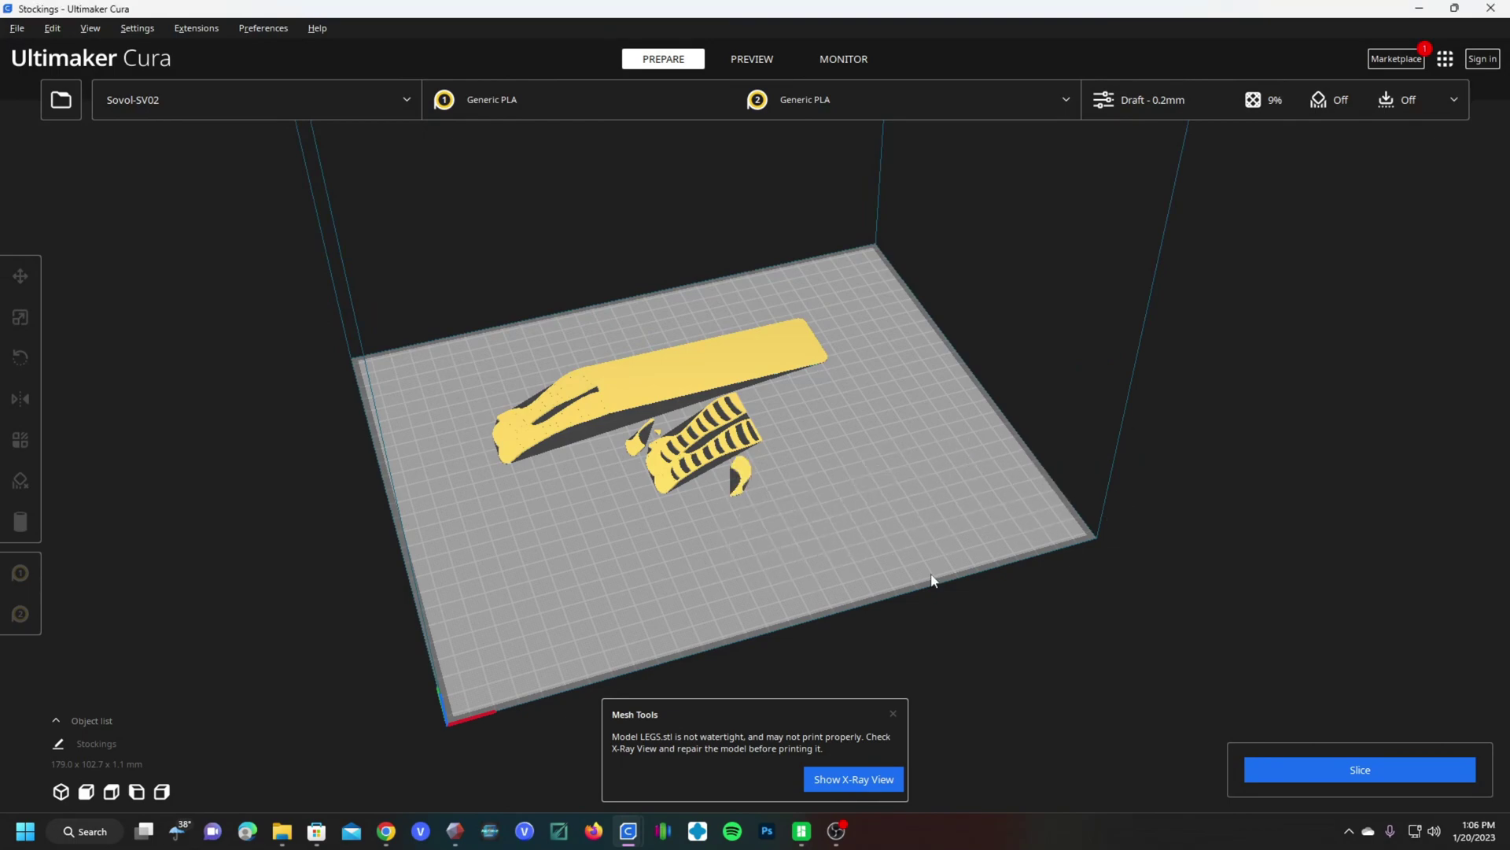
scroll(516, 588, "up", 5)
right_click_drag(516, 589, 1063, 542)
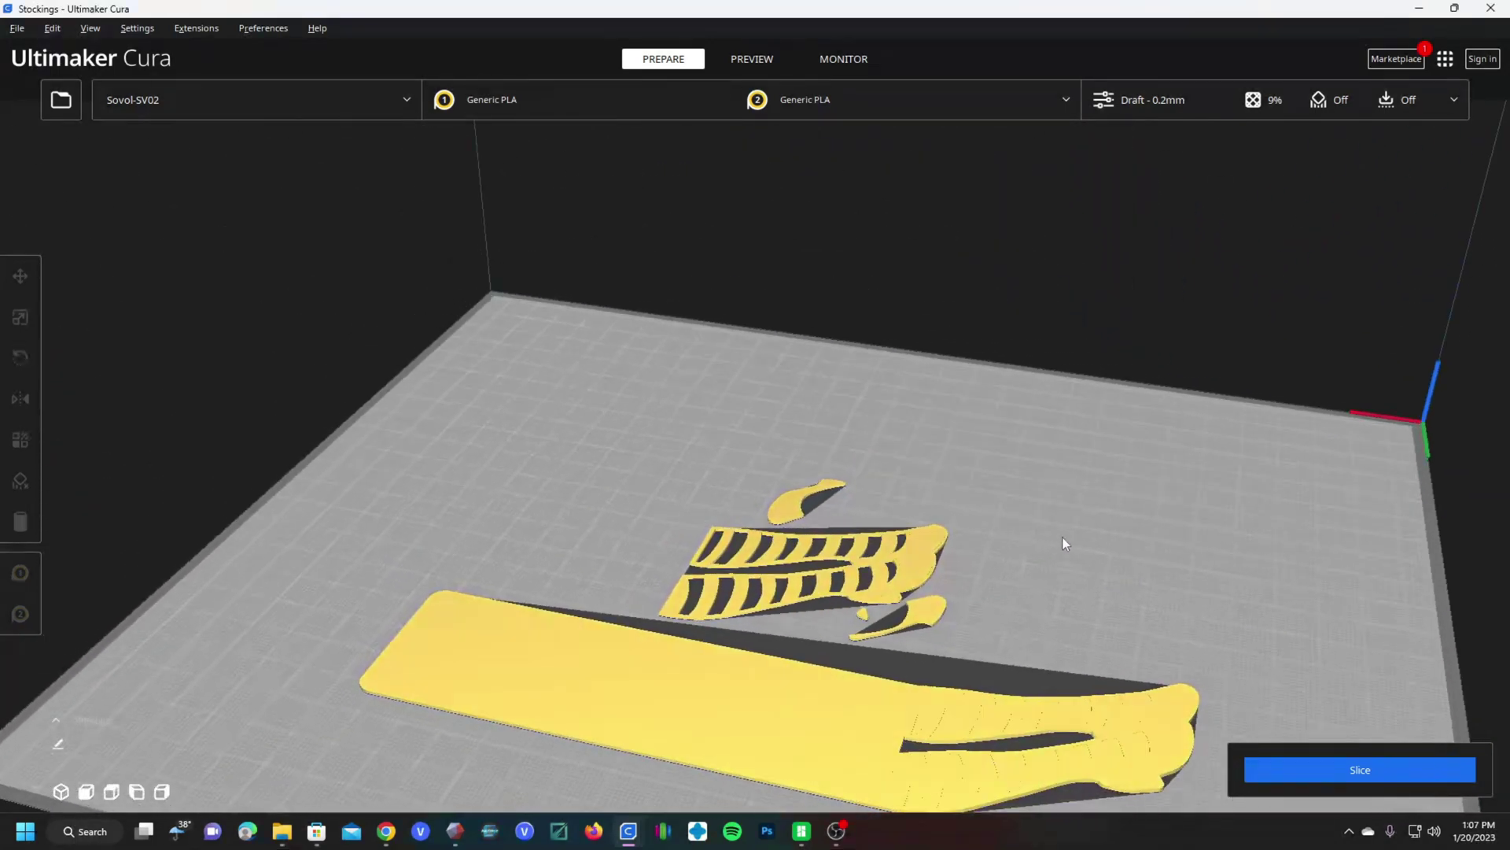
Move the heel piece up-right and the stockings piece up-left, then inspect the layout.
left_click(786, 497)
left_click_drag(789, 494, 820, 435)
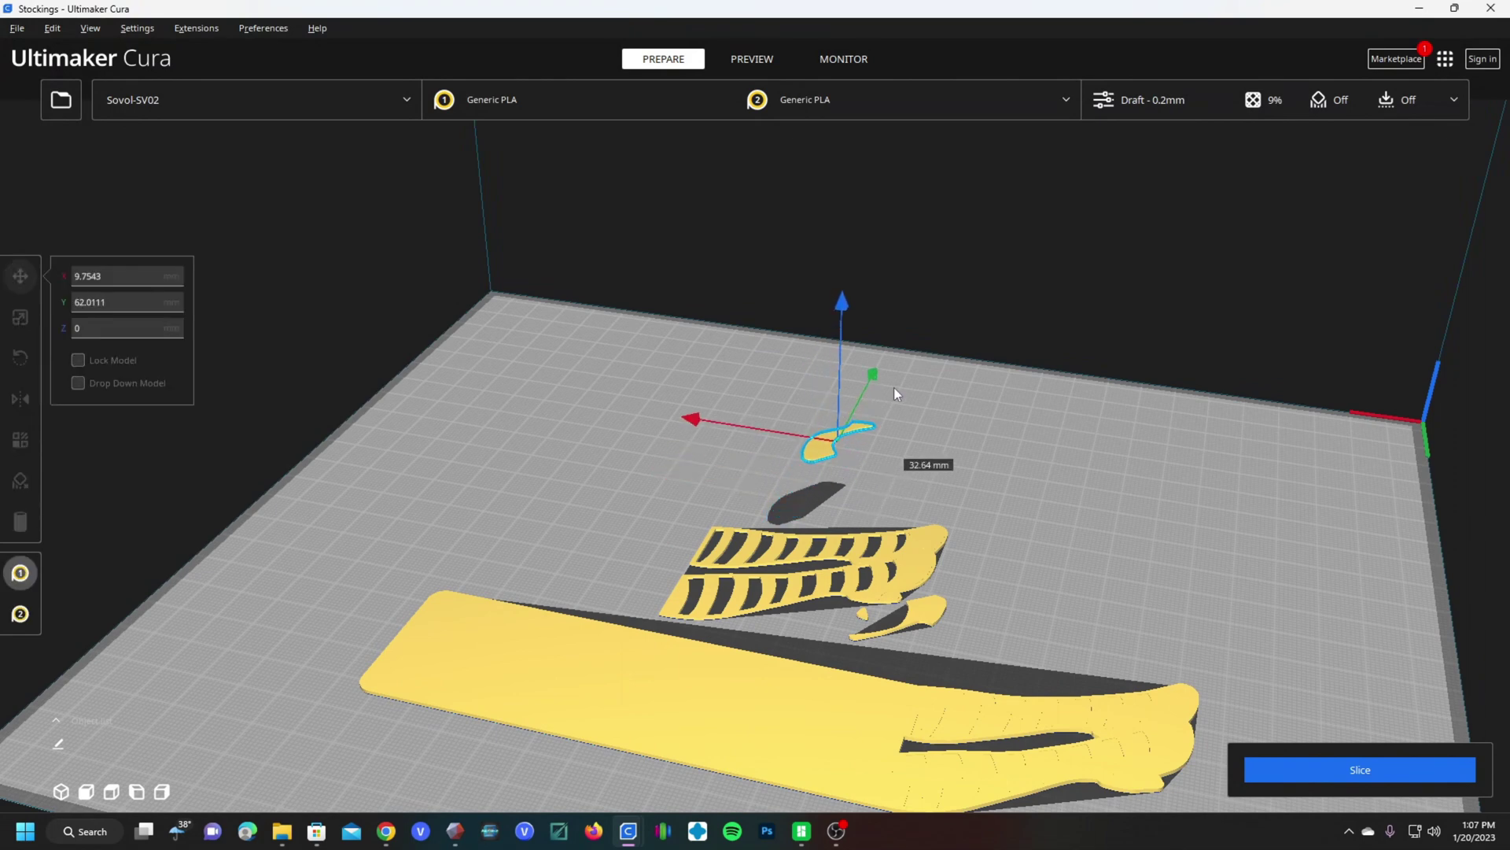
left_click(790, 548)
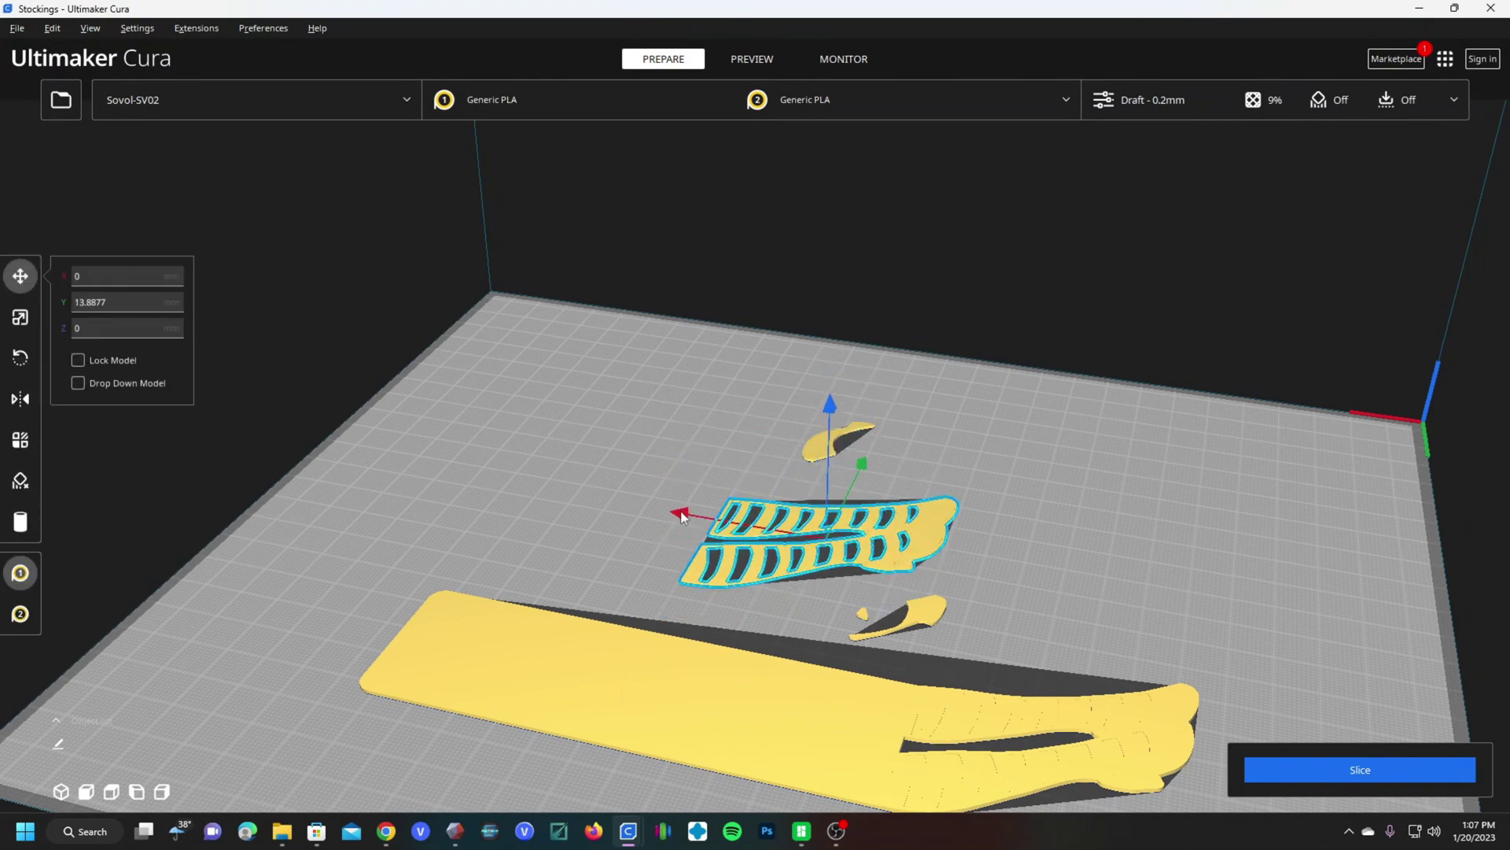
left_click_drag(786, 578, 695, 532)
left_click(914, 639)
right_click_drag(914, 639, 821, 657)
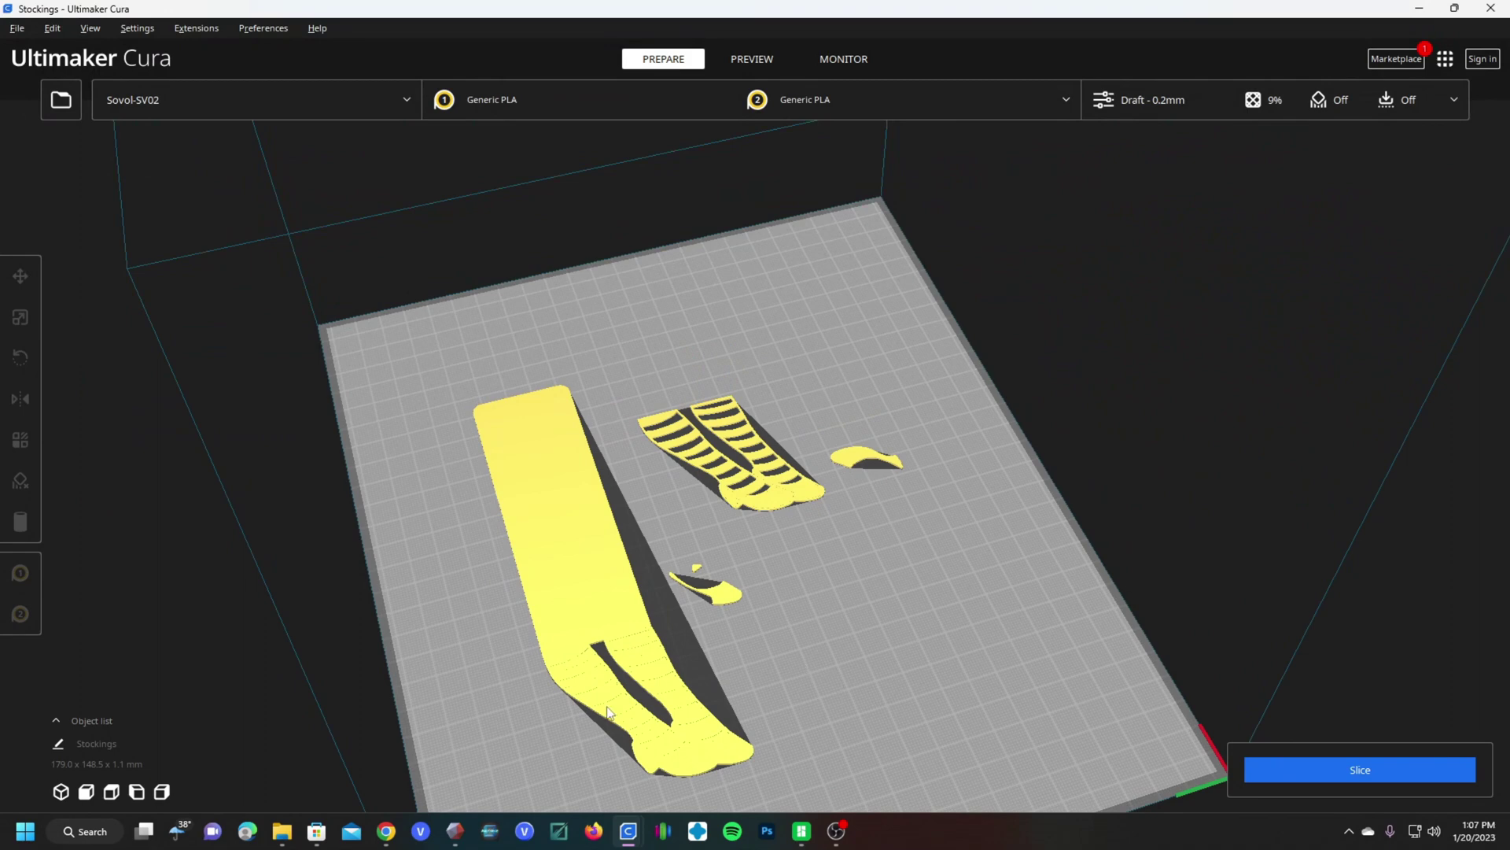
right_click_drag(875, 639, 852, 576)
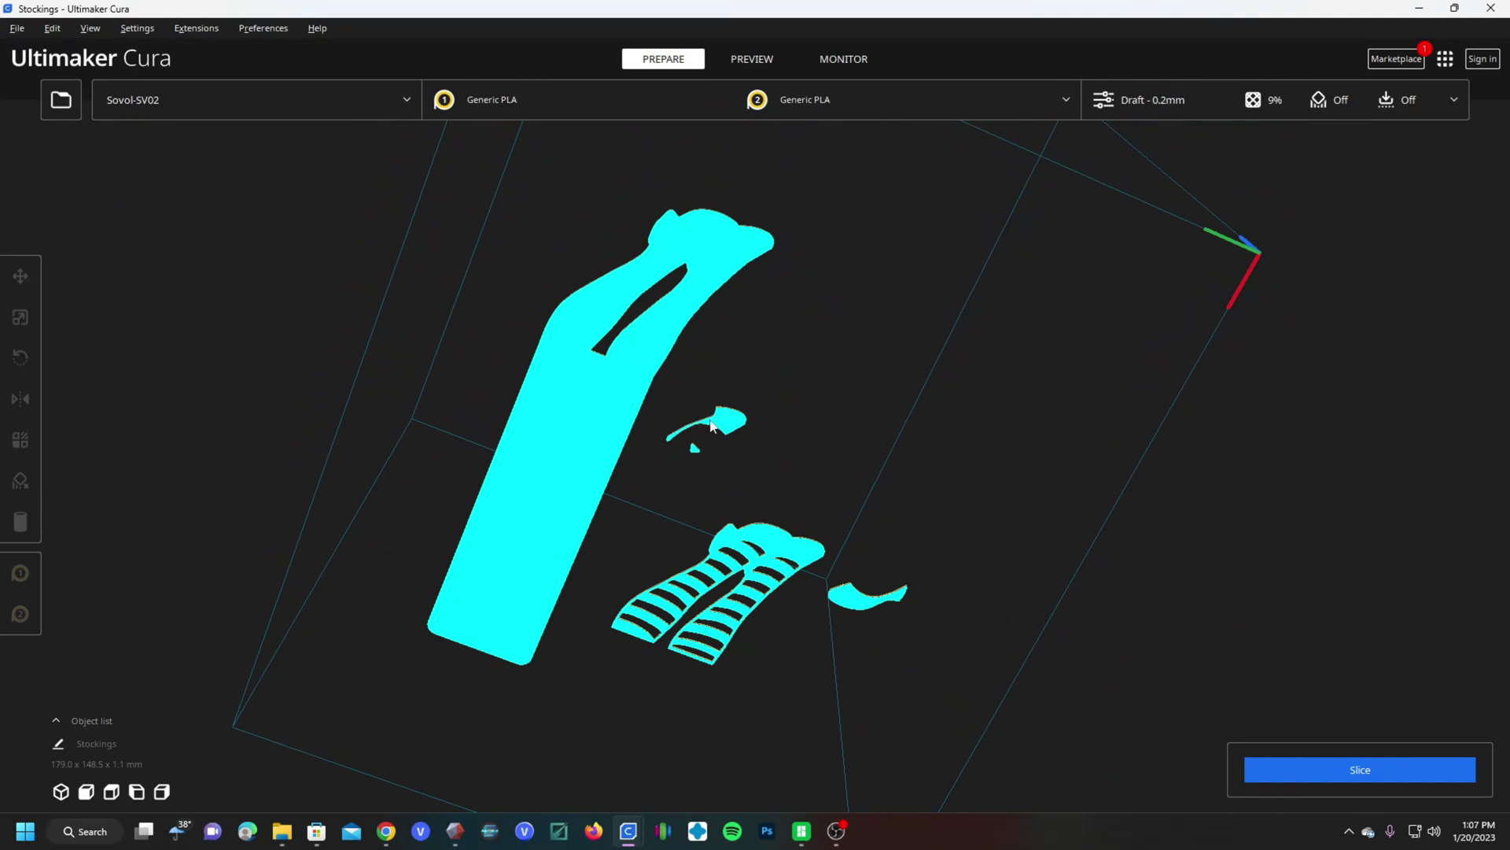
right_click_drag(940, 339, 770, 599)
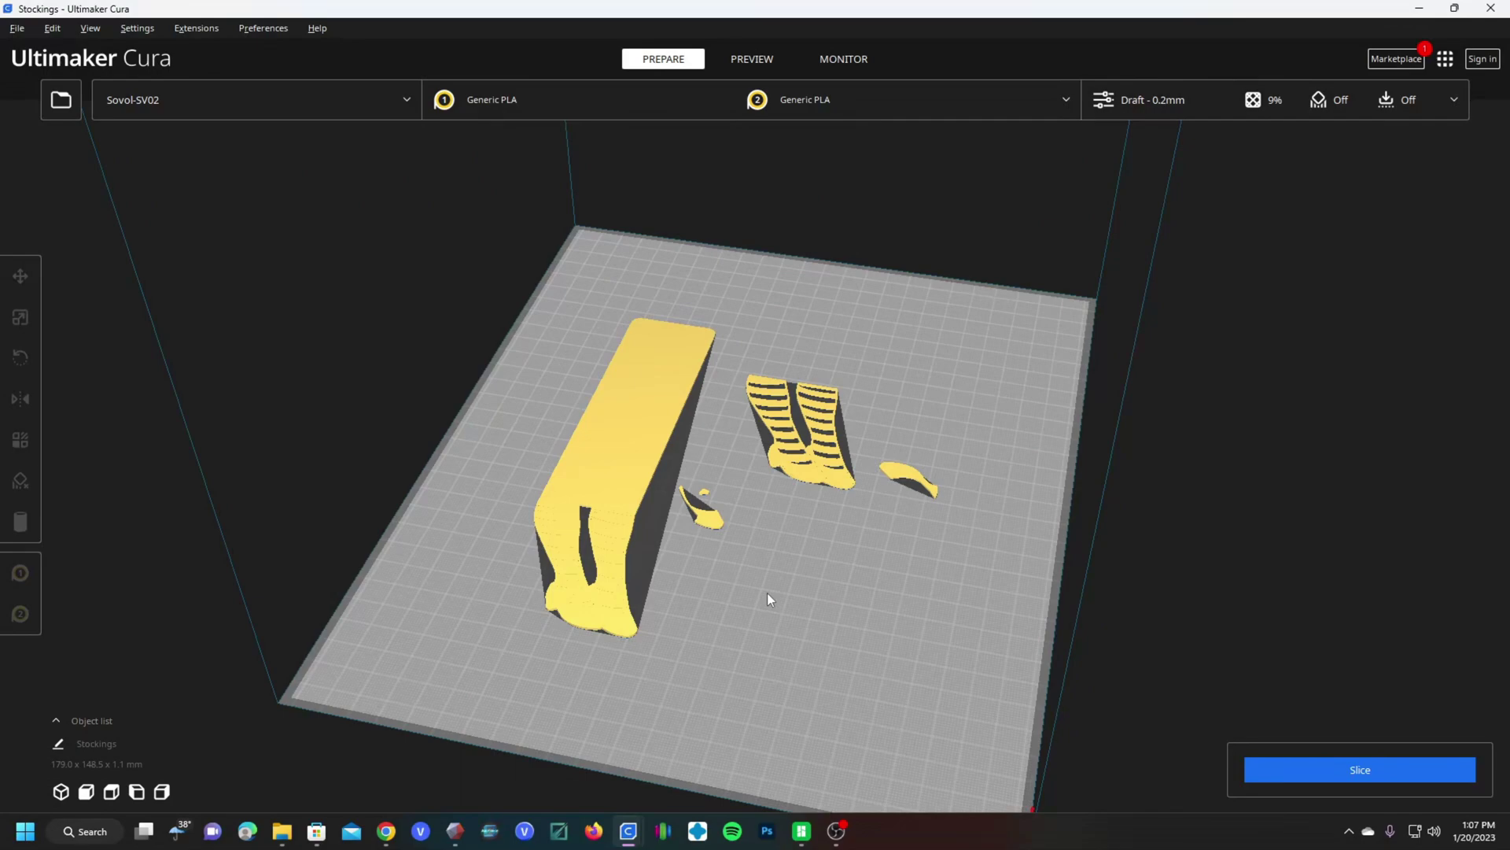
right_click_drag(832, 558, 744, 551)
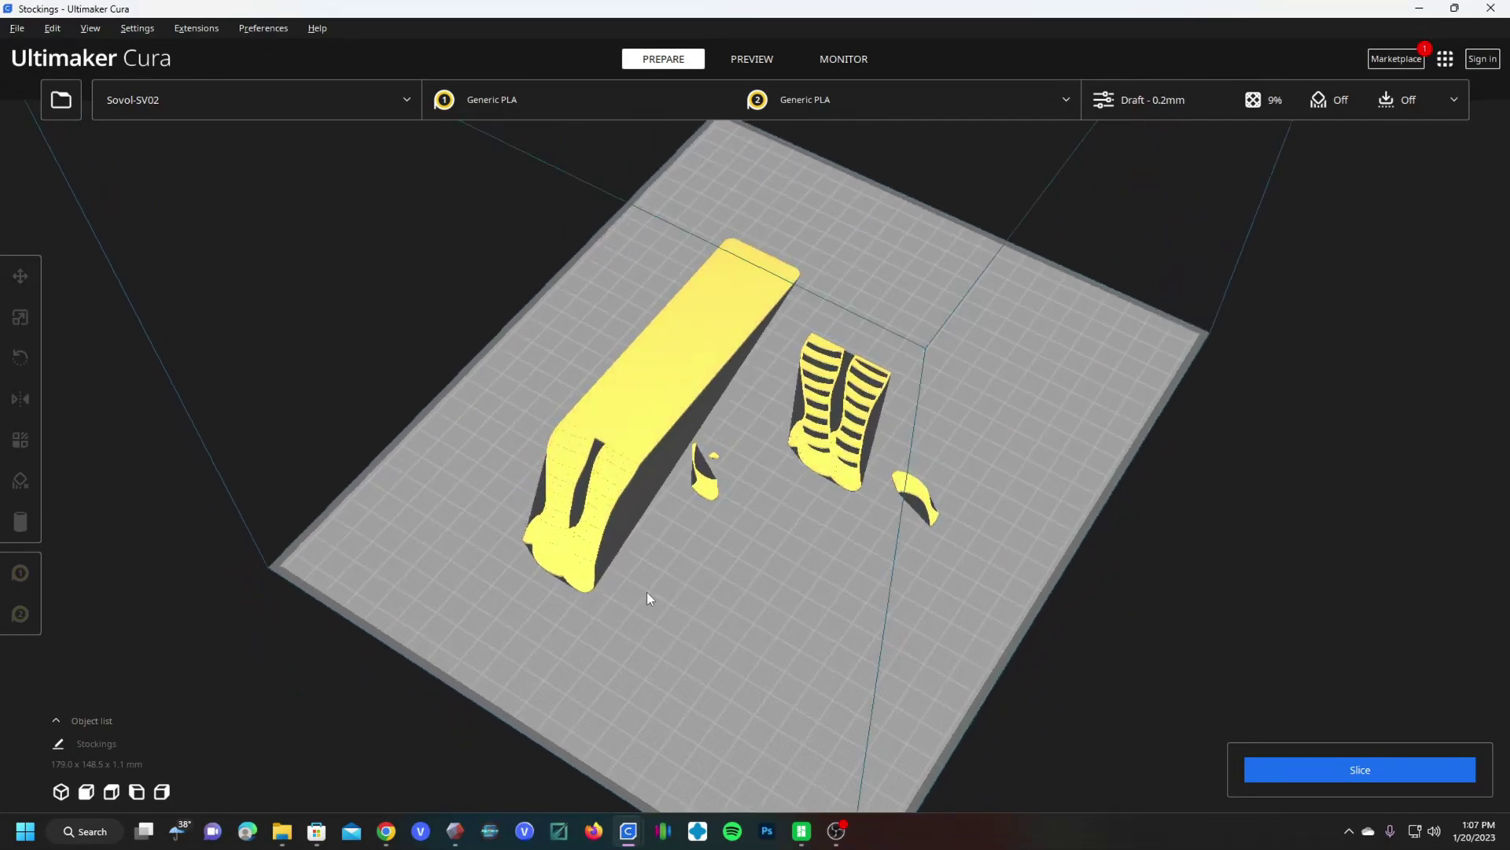
right_click_drag(647, 510, 653, 551)
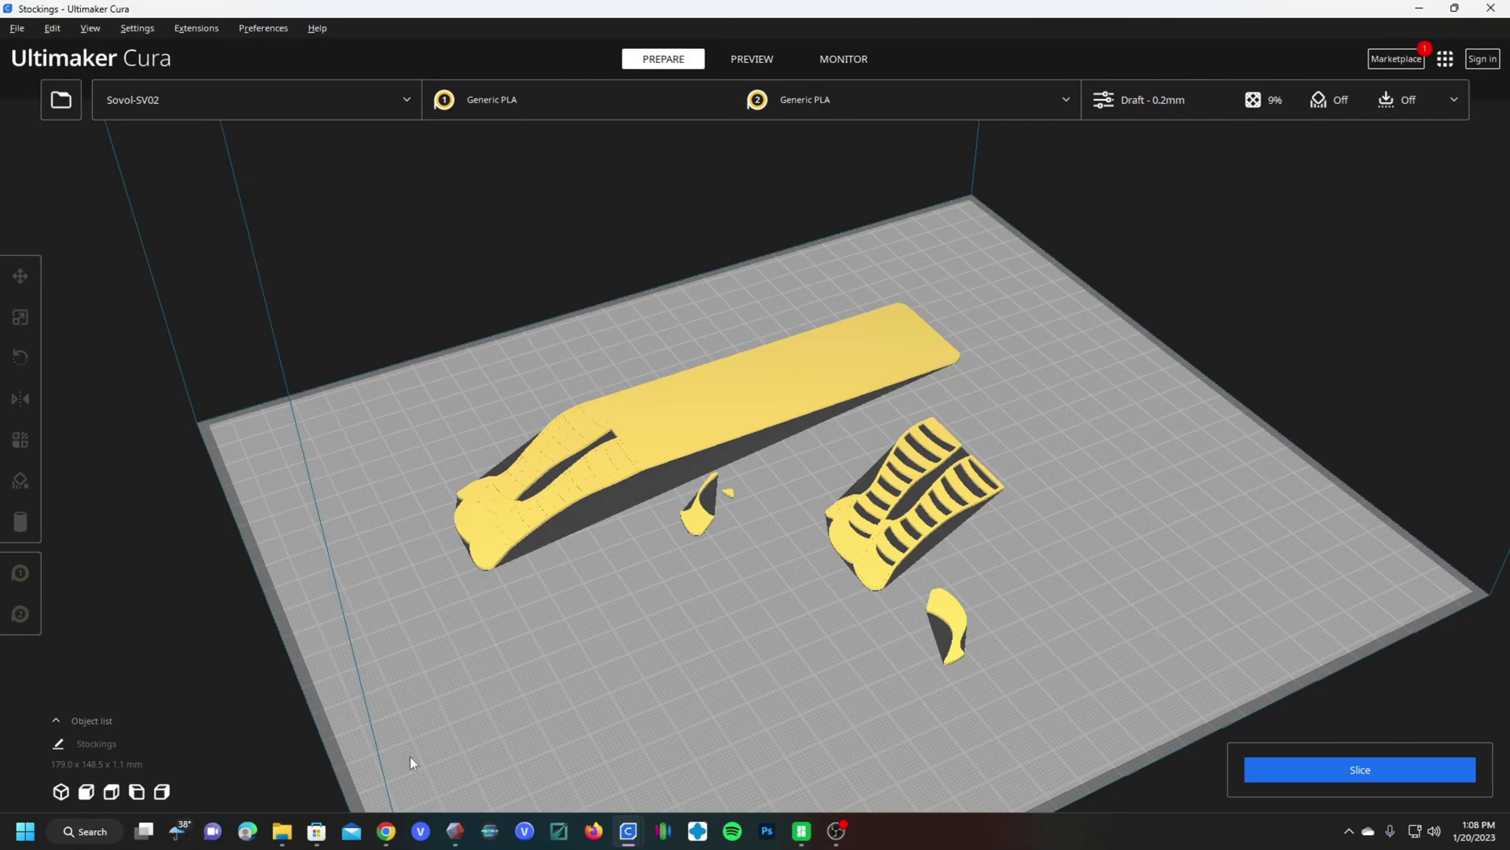
After comparing with Meshmixer, use Select All Models on the Cura build plate.
left_click(455, 831)
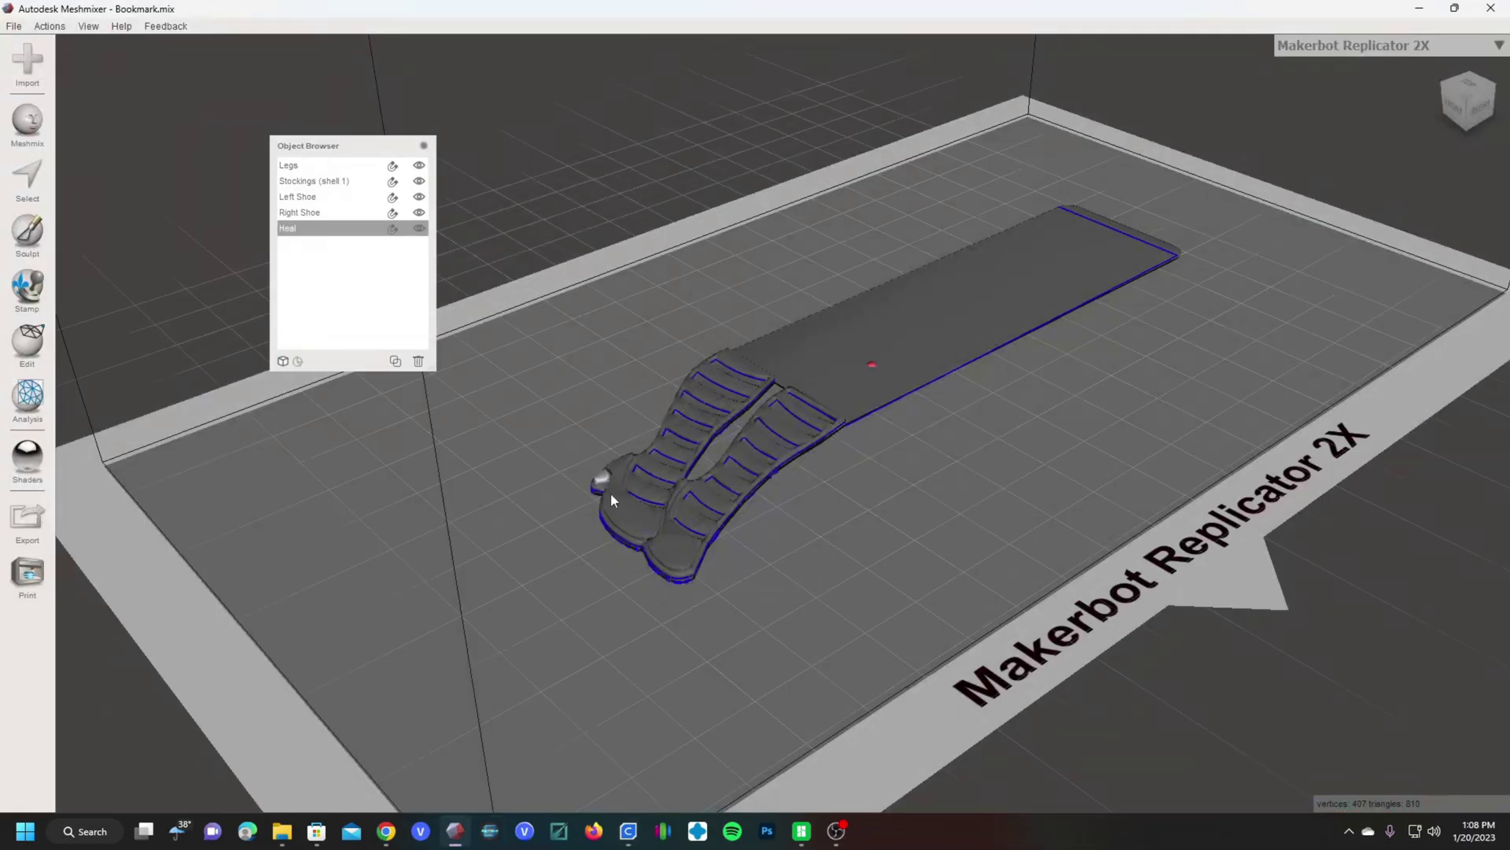
key("alt+Tab")
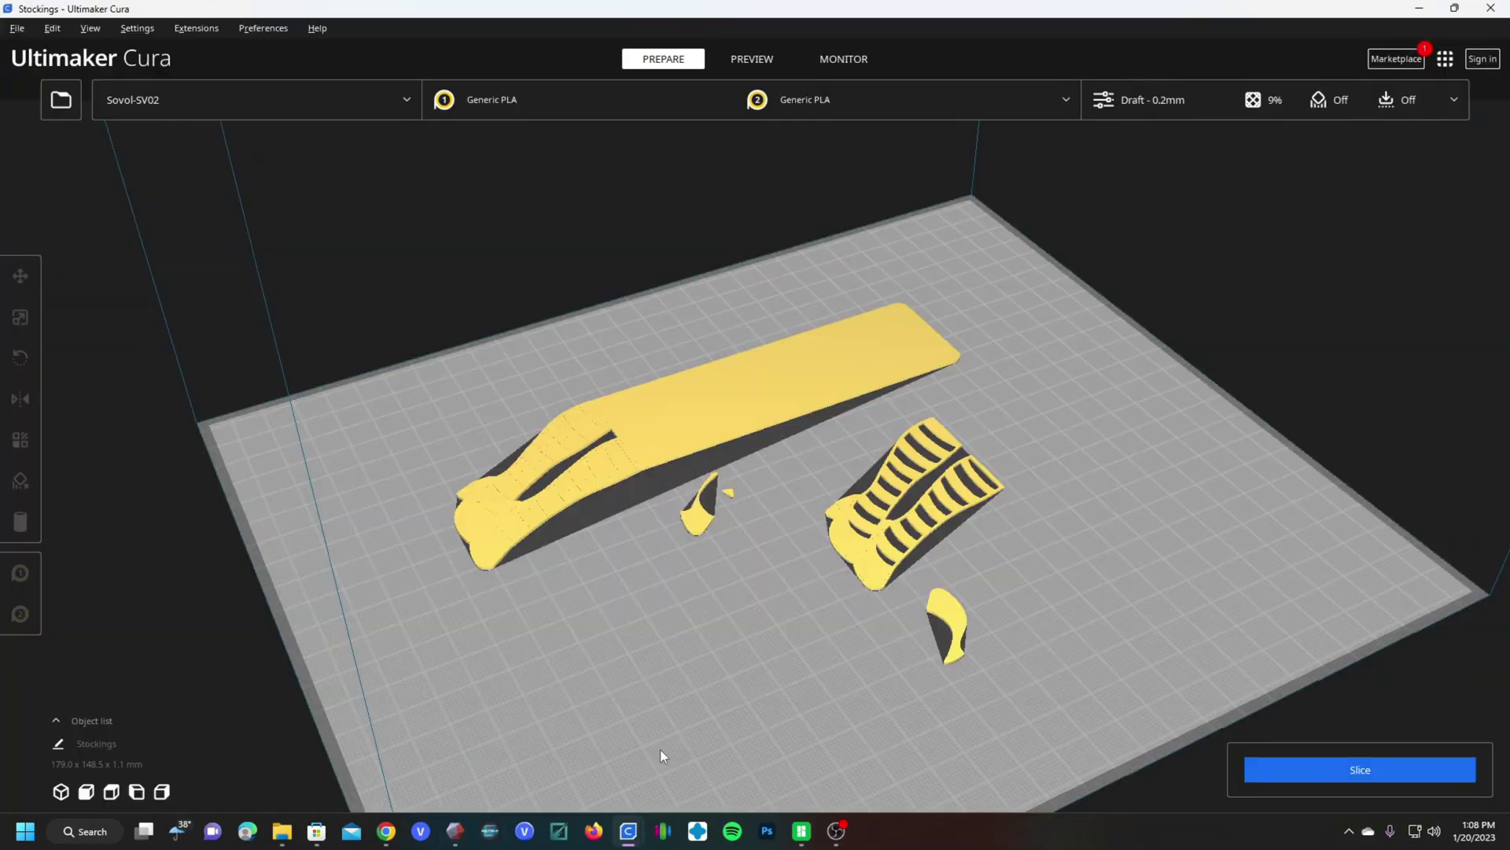
right_click(733, 564)
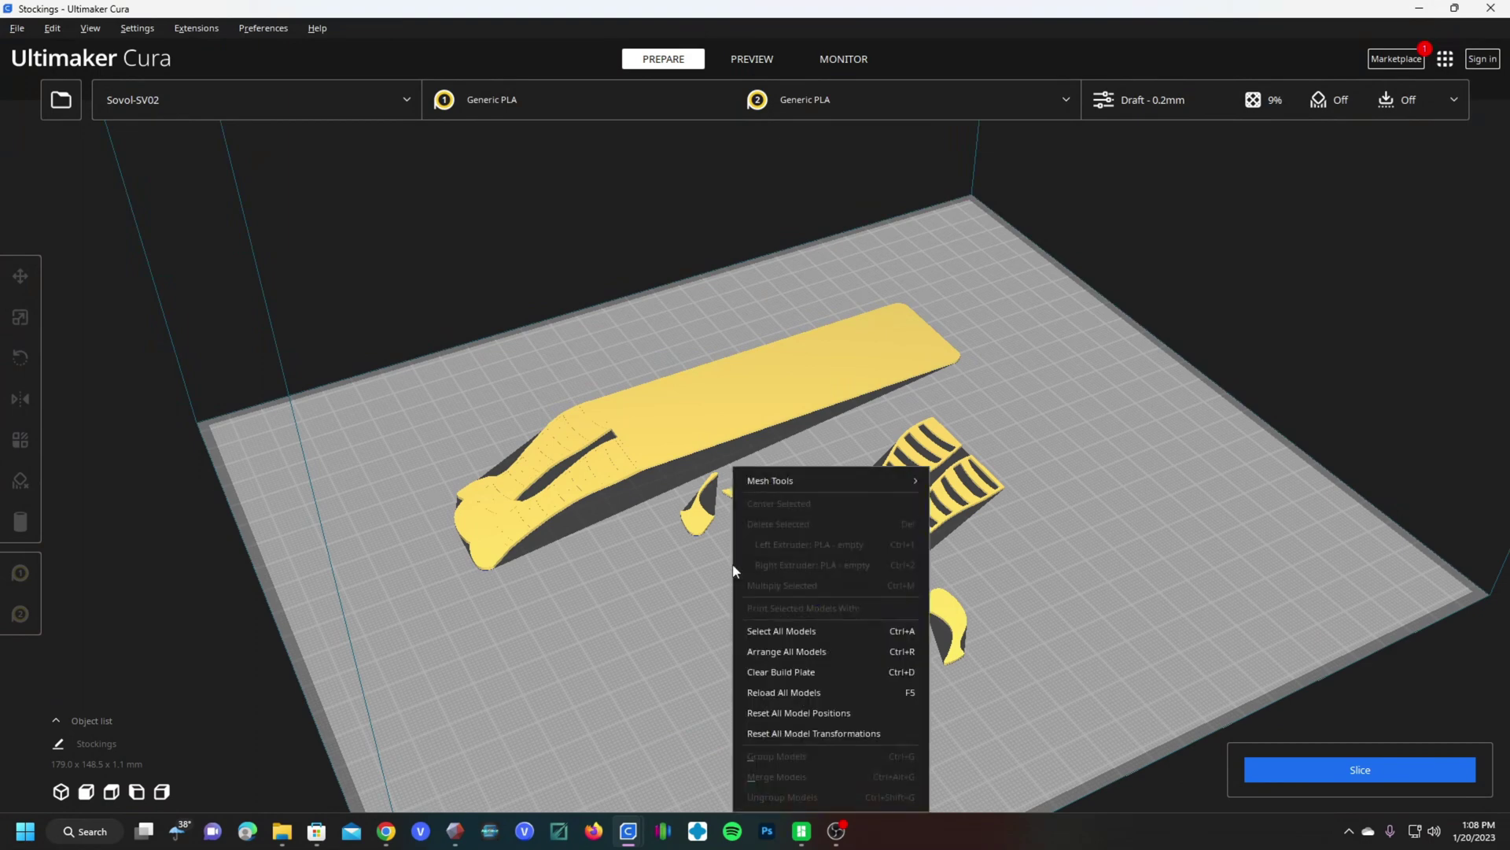
left_click(772, 630)
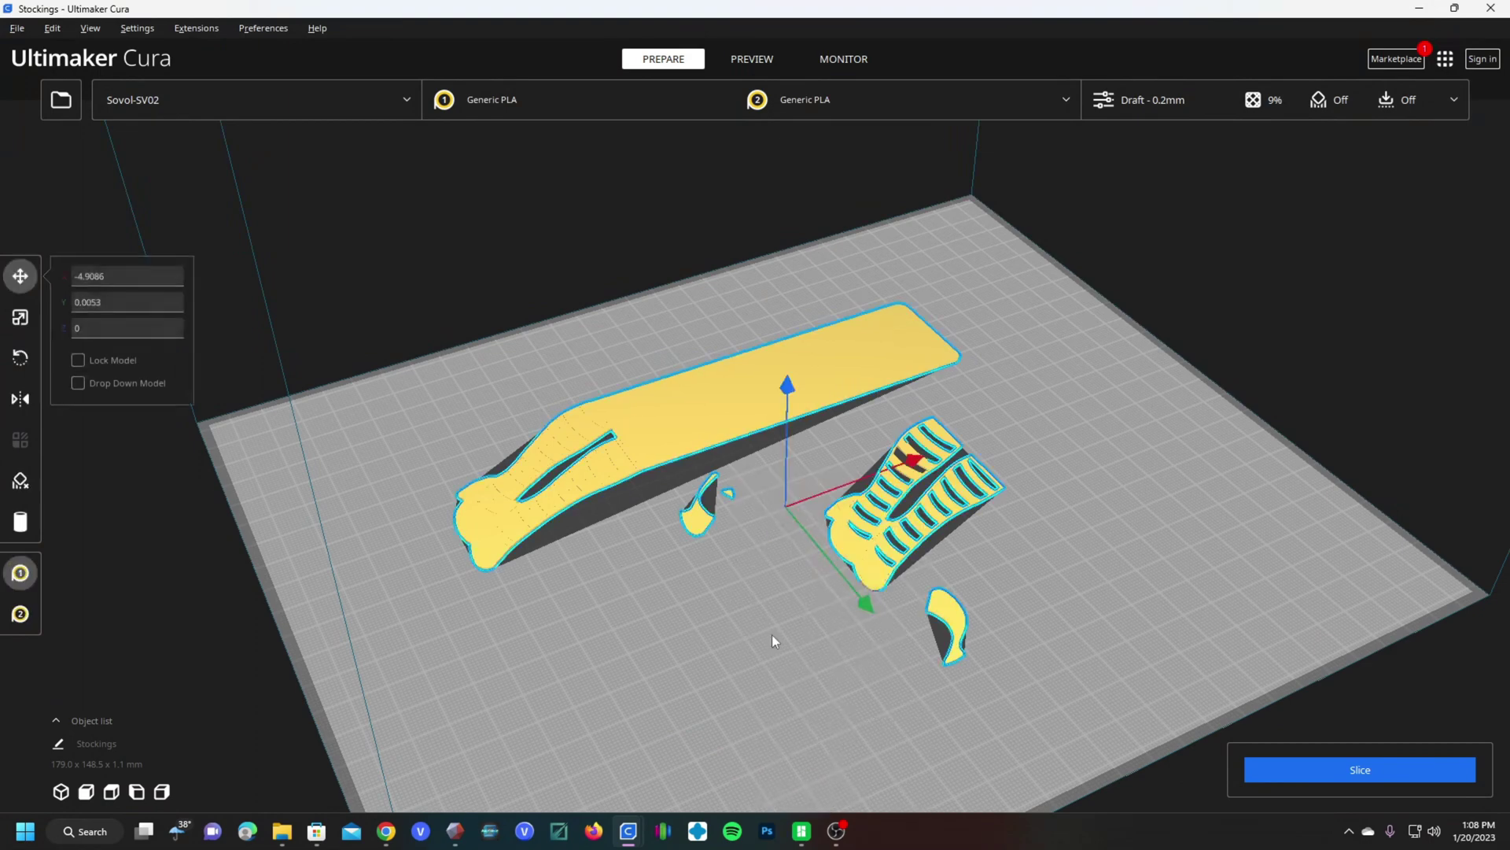
right_click(759, 567)
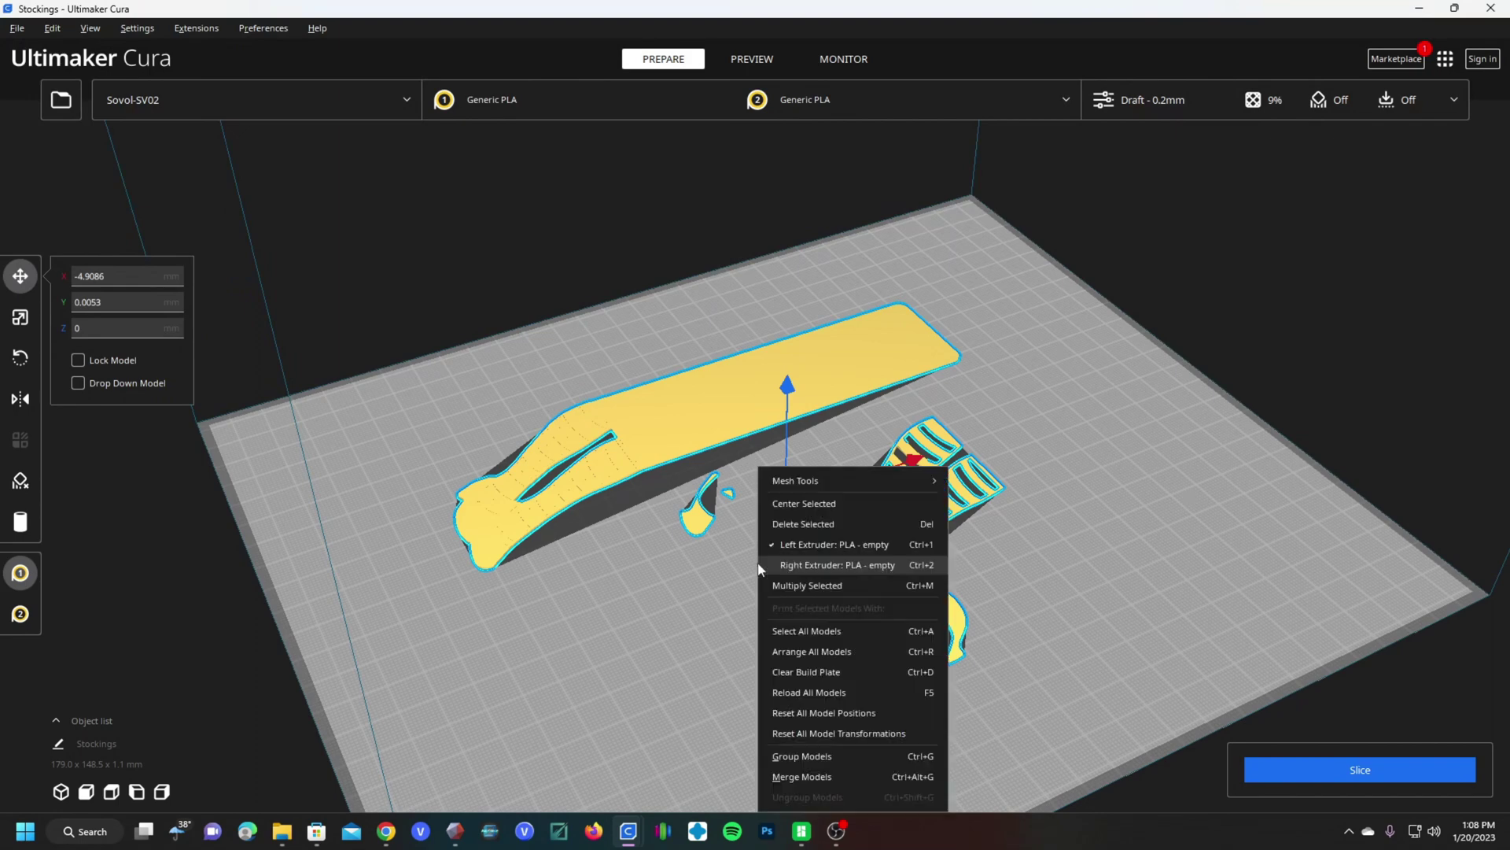
Merge the selected pieces into one model and slide it left on the plate.
left_click(800, 777)
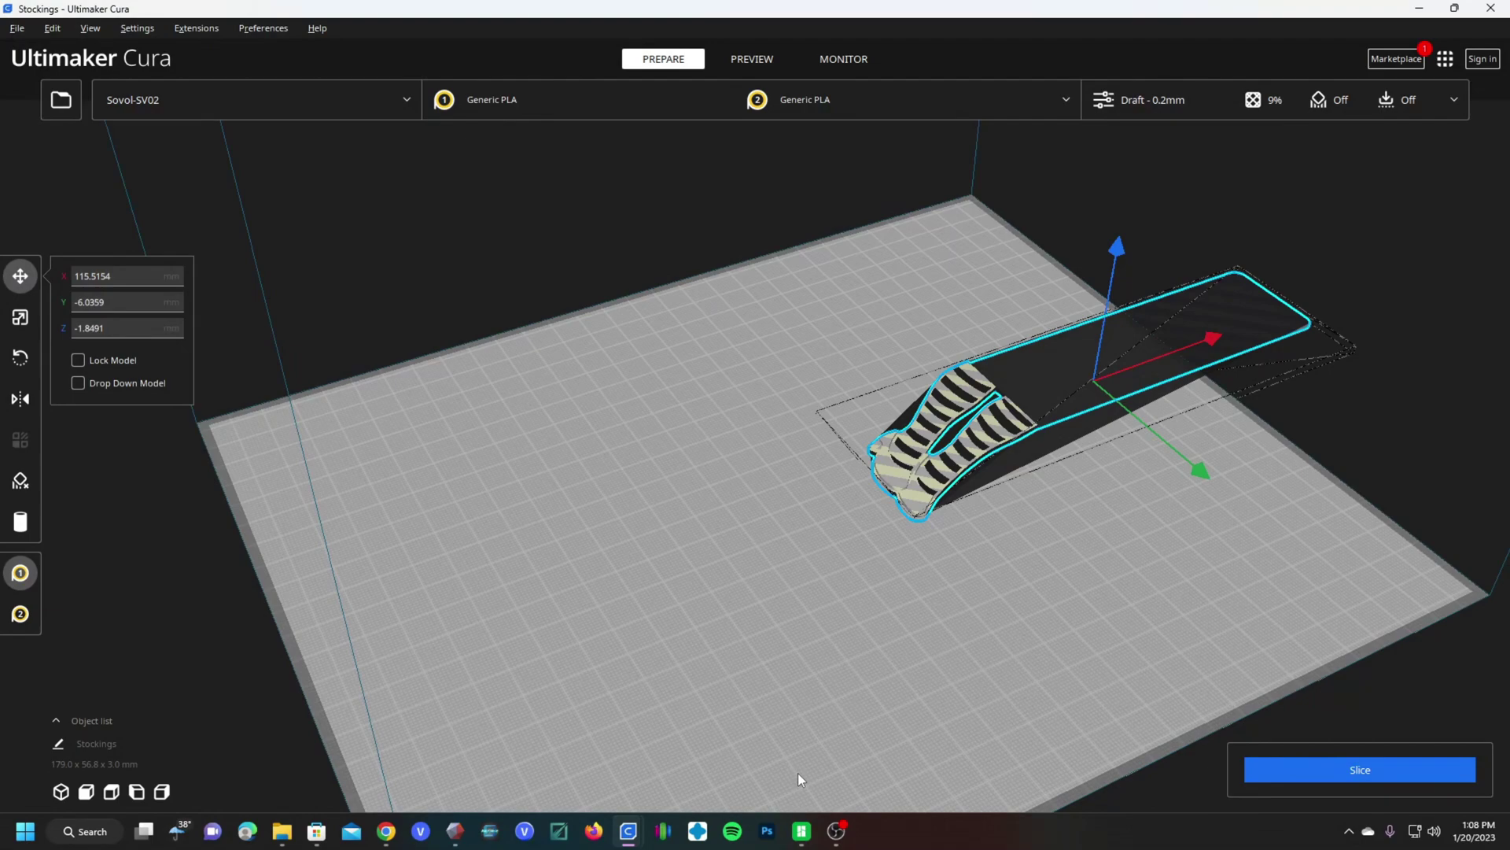
left_click_drag(1202, 340, 960, 450)
left_click(761, 577)
right_click_drag(761, 577, 781, 405)
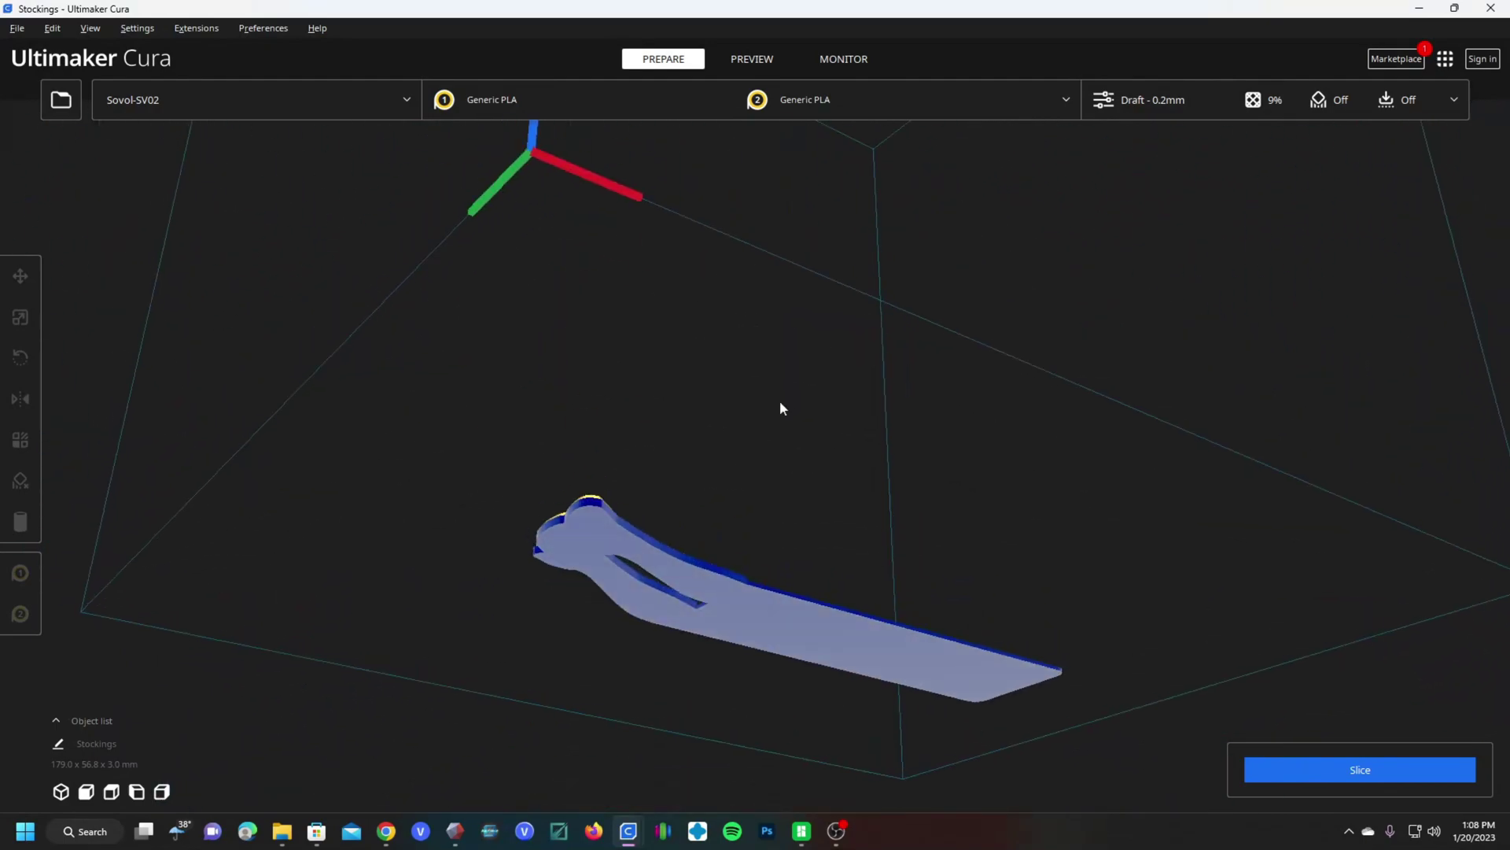
Set the merged bookmark's Z position to 0 and check it from below and above.
left_click(758, 606)
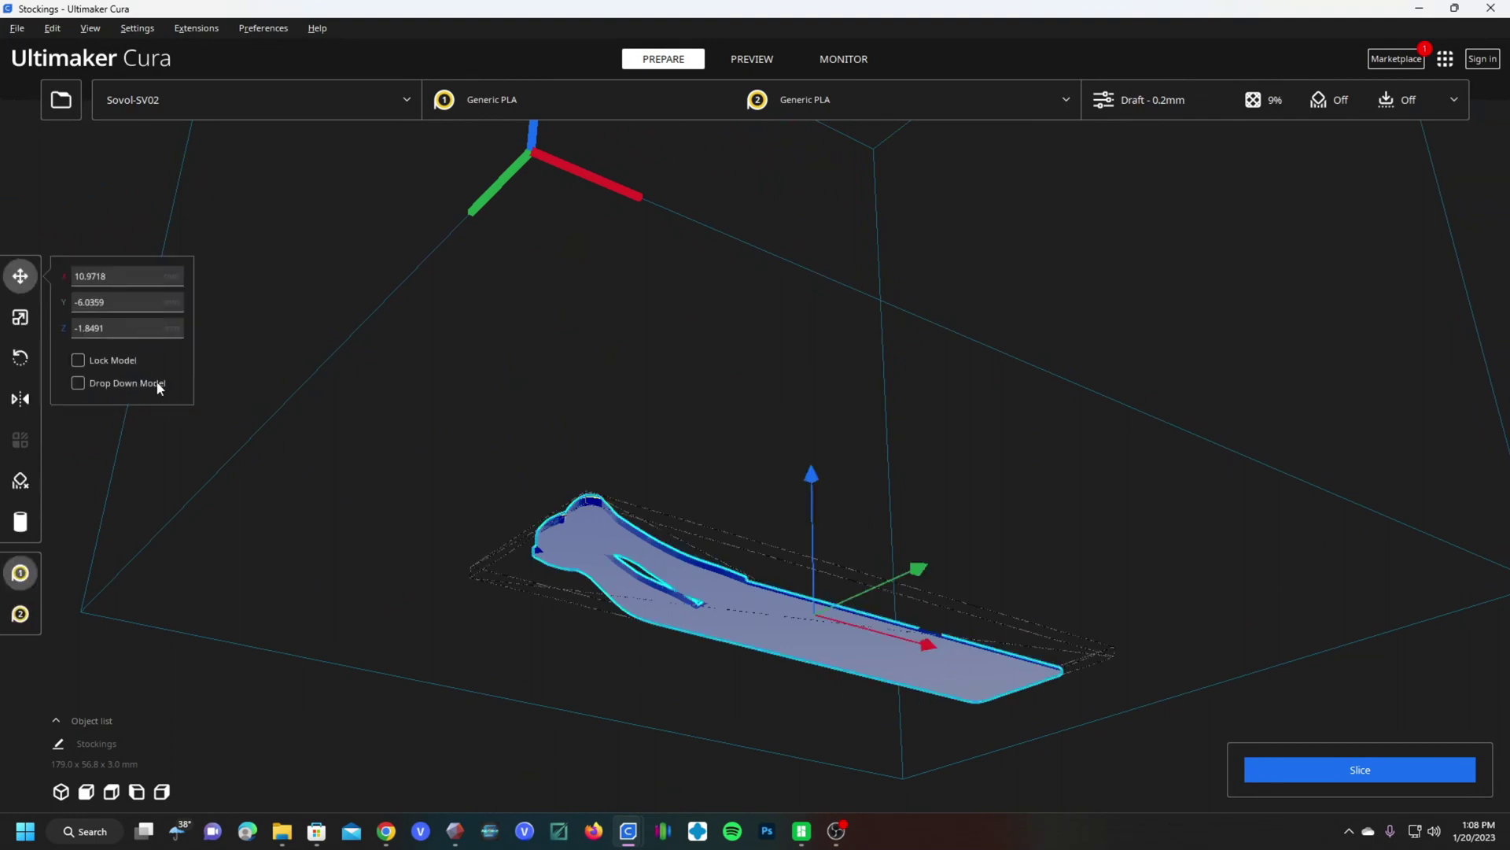
left_click(135, 329)
type("0")
left_click(307, 451)
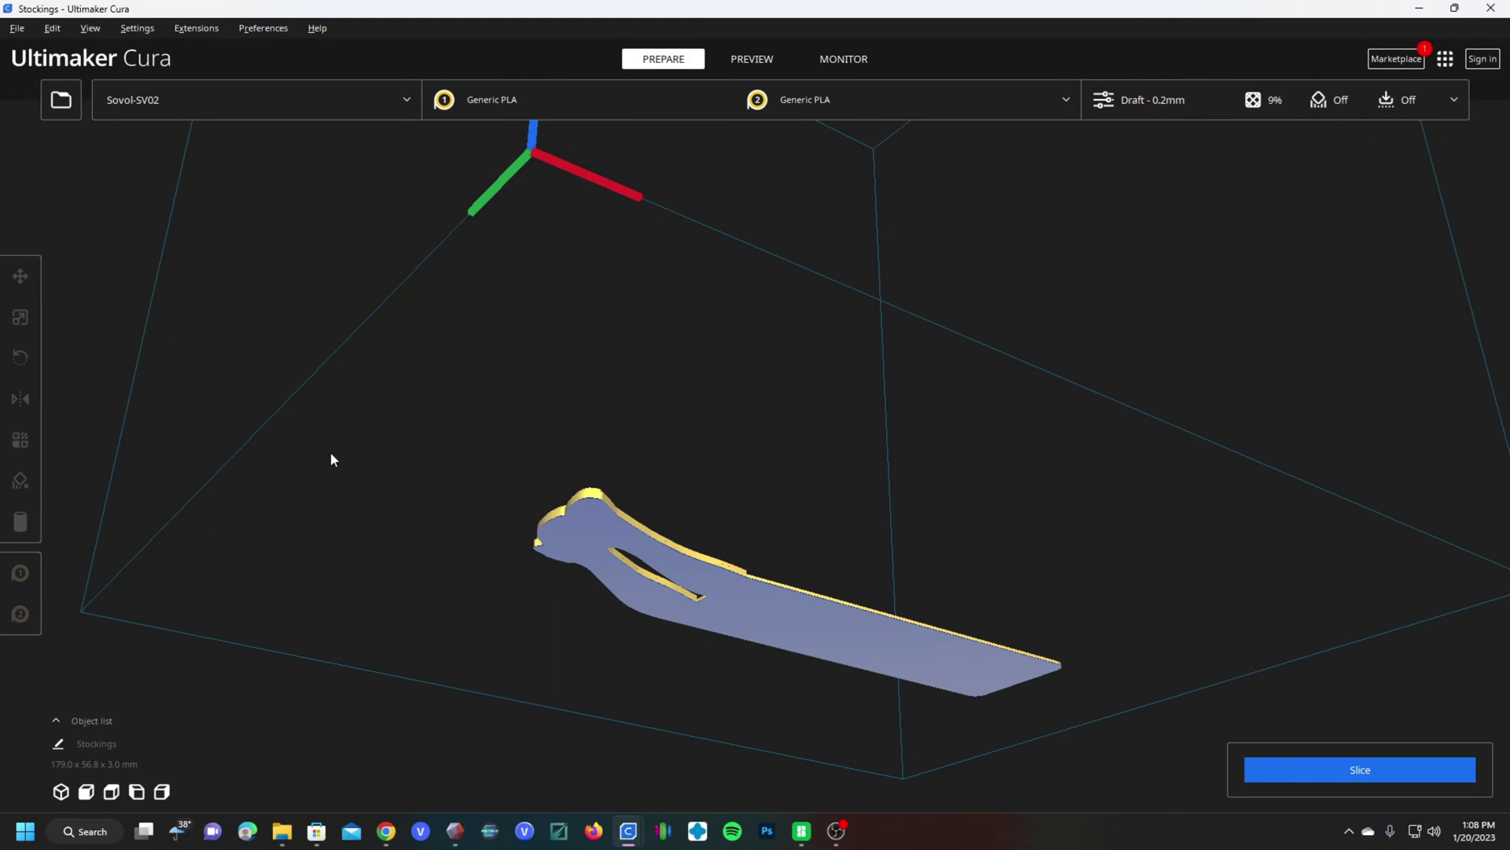
right_click_drag(613, 517, 678, 623)
left_click(645, 627)
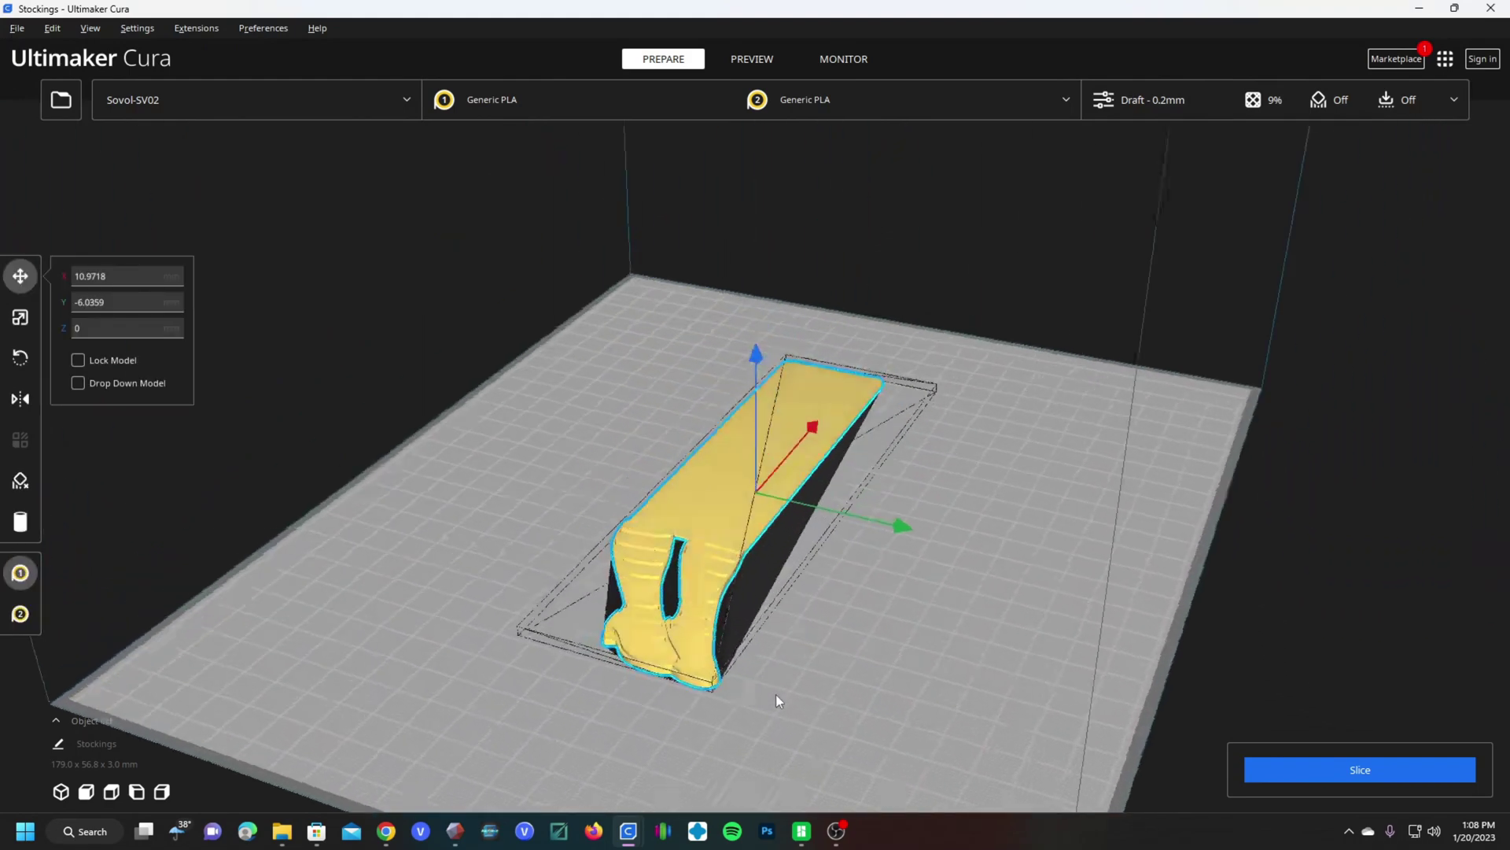
right_click_drag(775, 700, 998, 664)
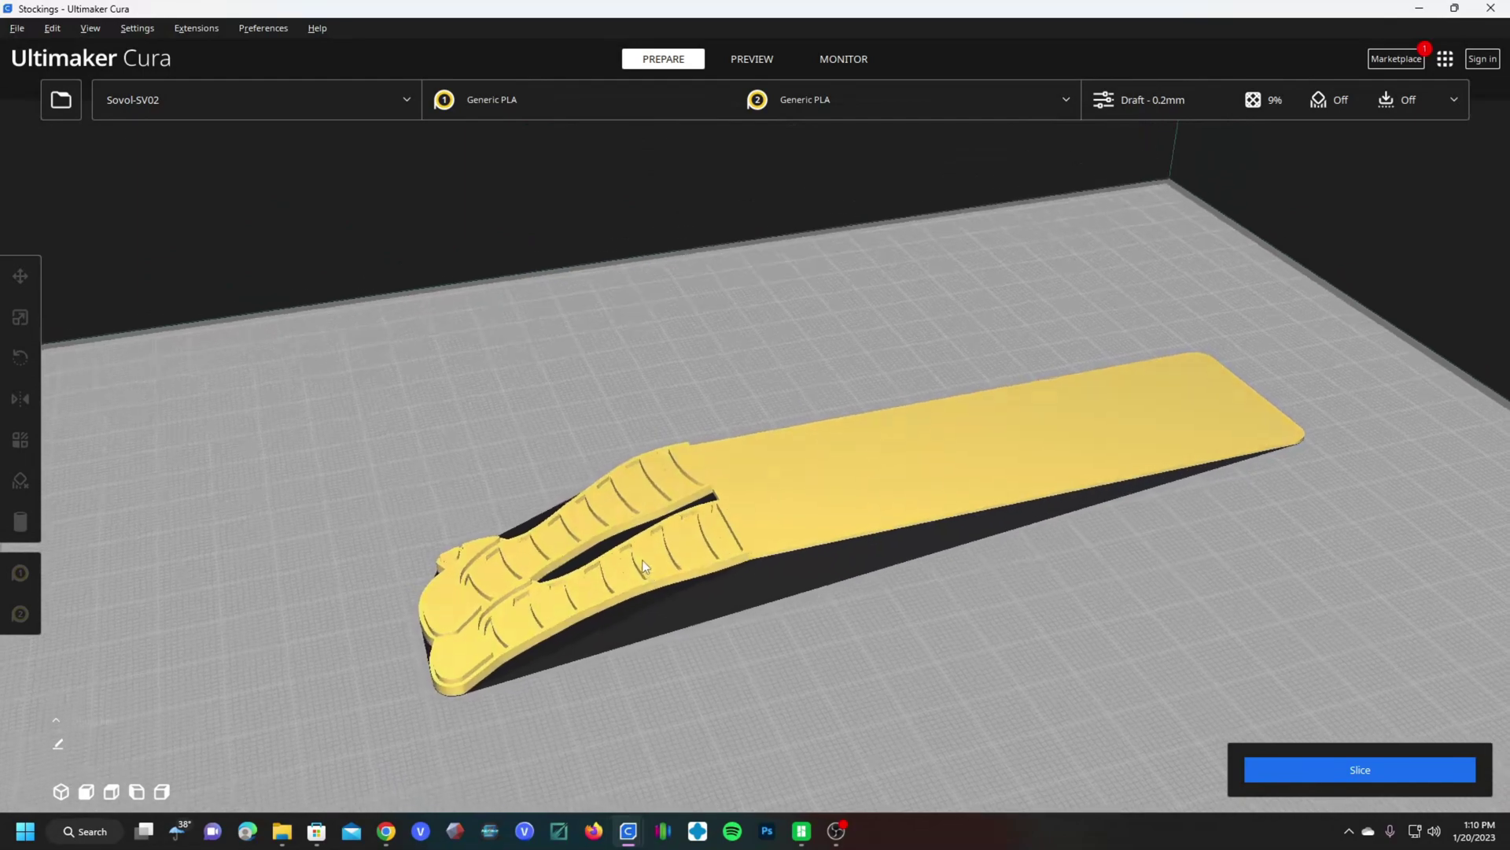
right_click_drag(642, 559, 569, 539)
left_click(644, 557)
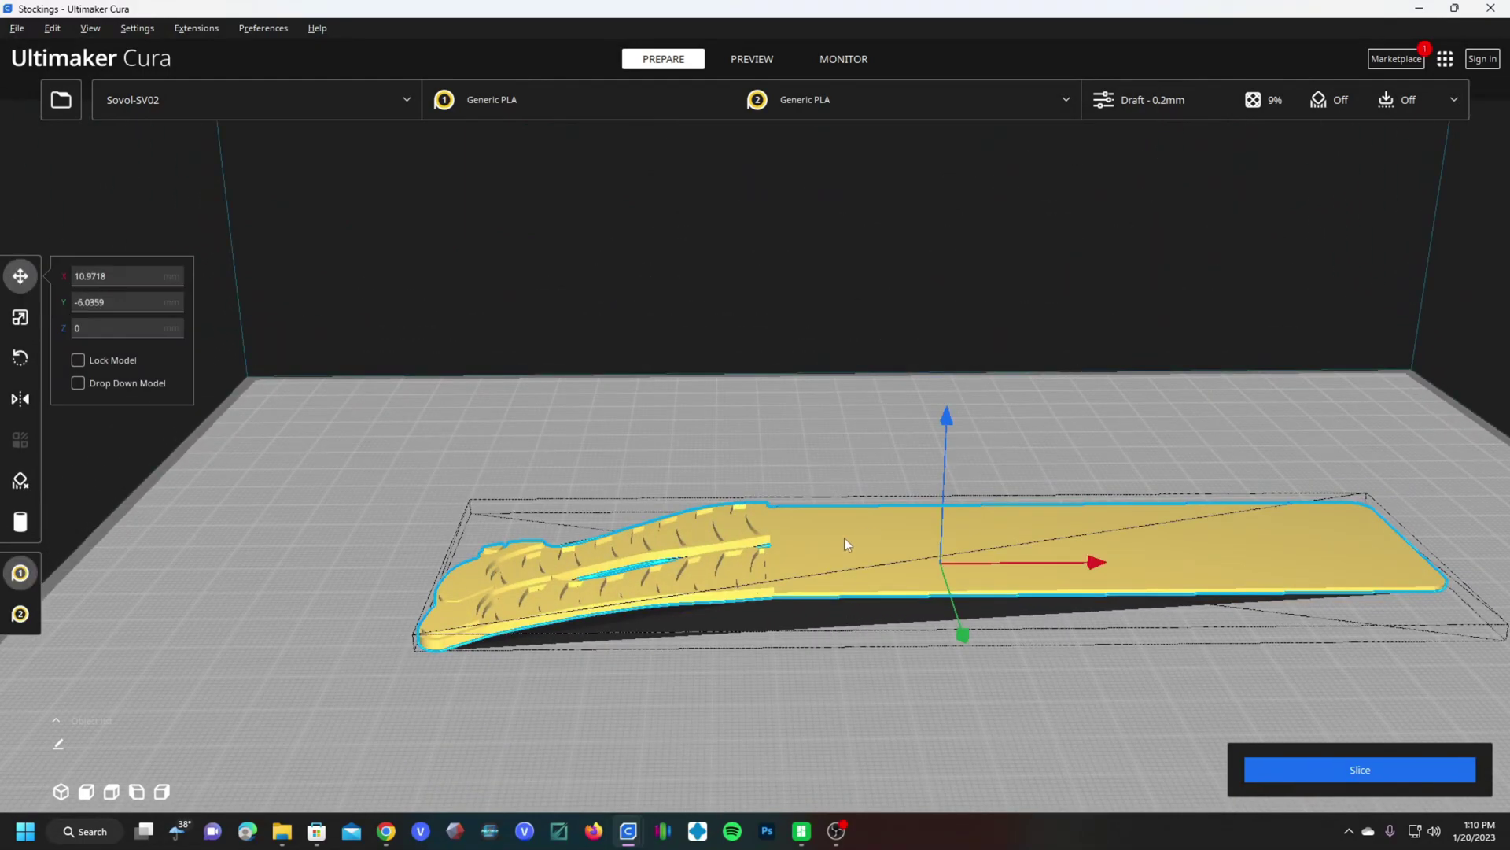
right_click(845, 543)
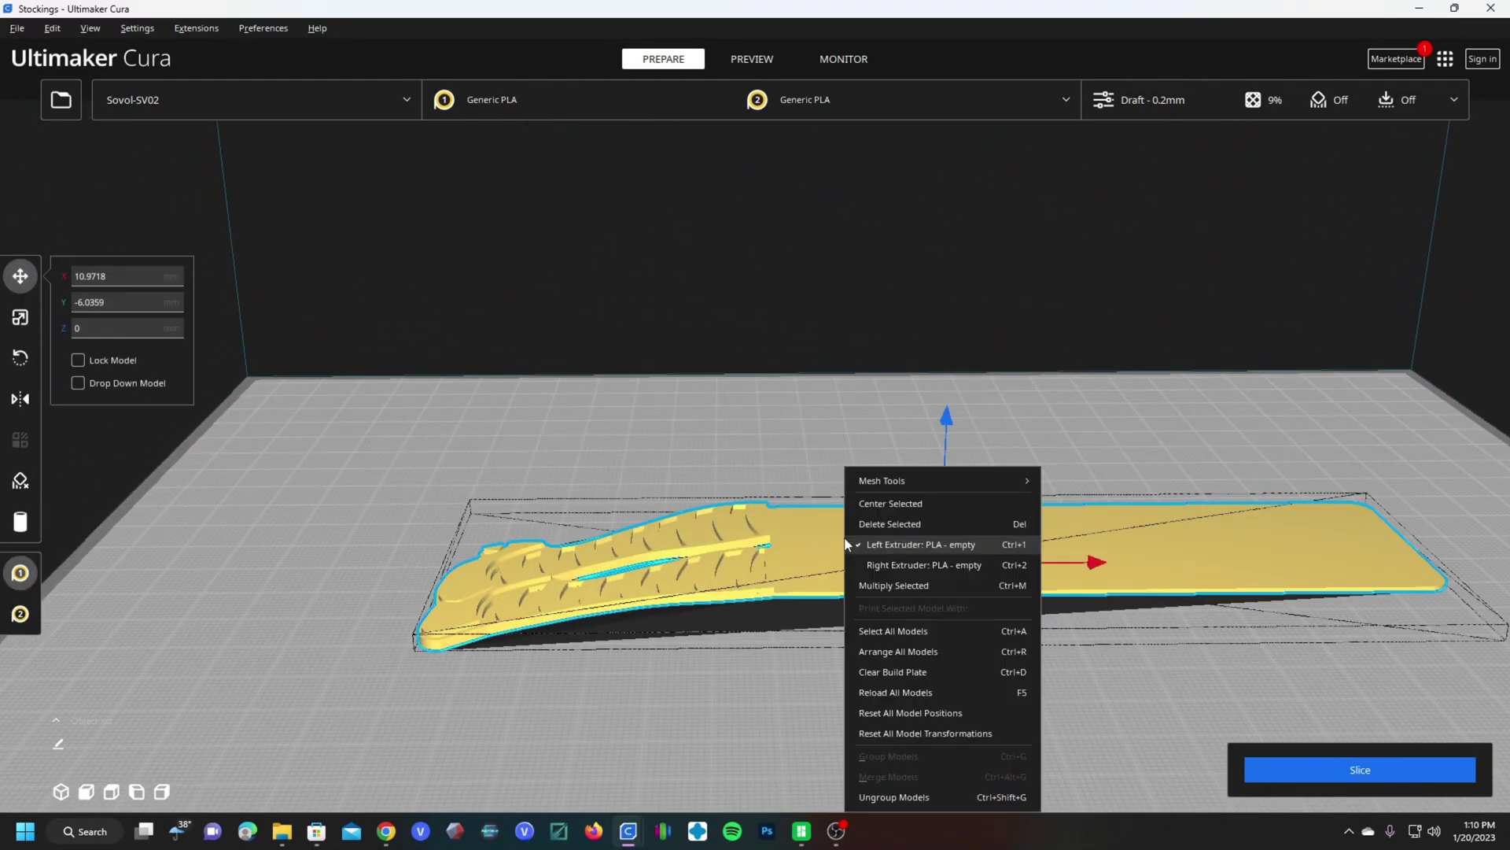
Split the bookmark into parts, inspect the stocking, toe and strap pieces, and open the custom print settings.
left_click(887, 797)
left_click(761, 673)
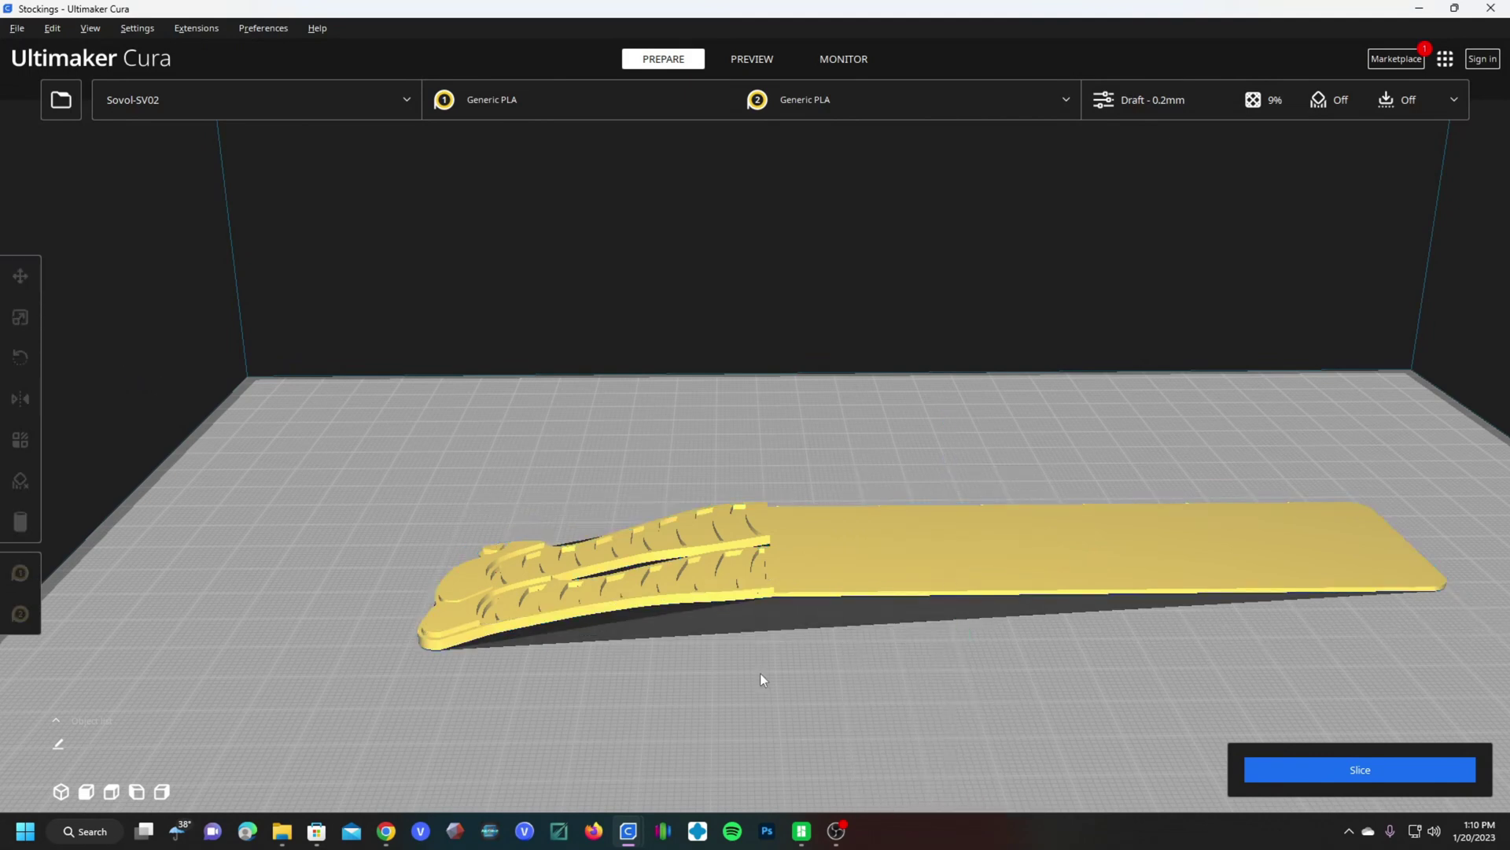
left_click(834, 564)
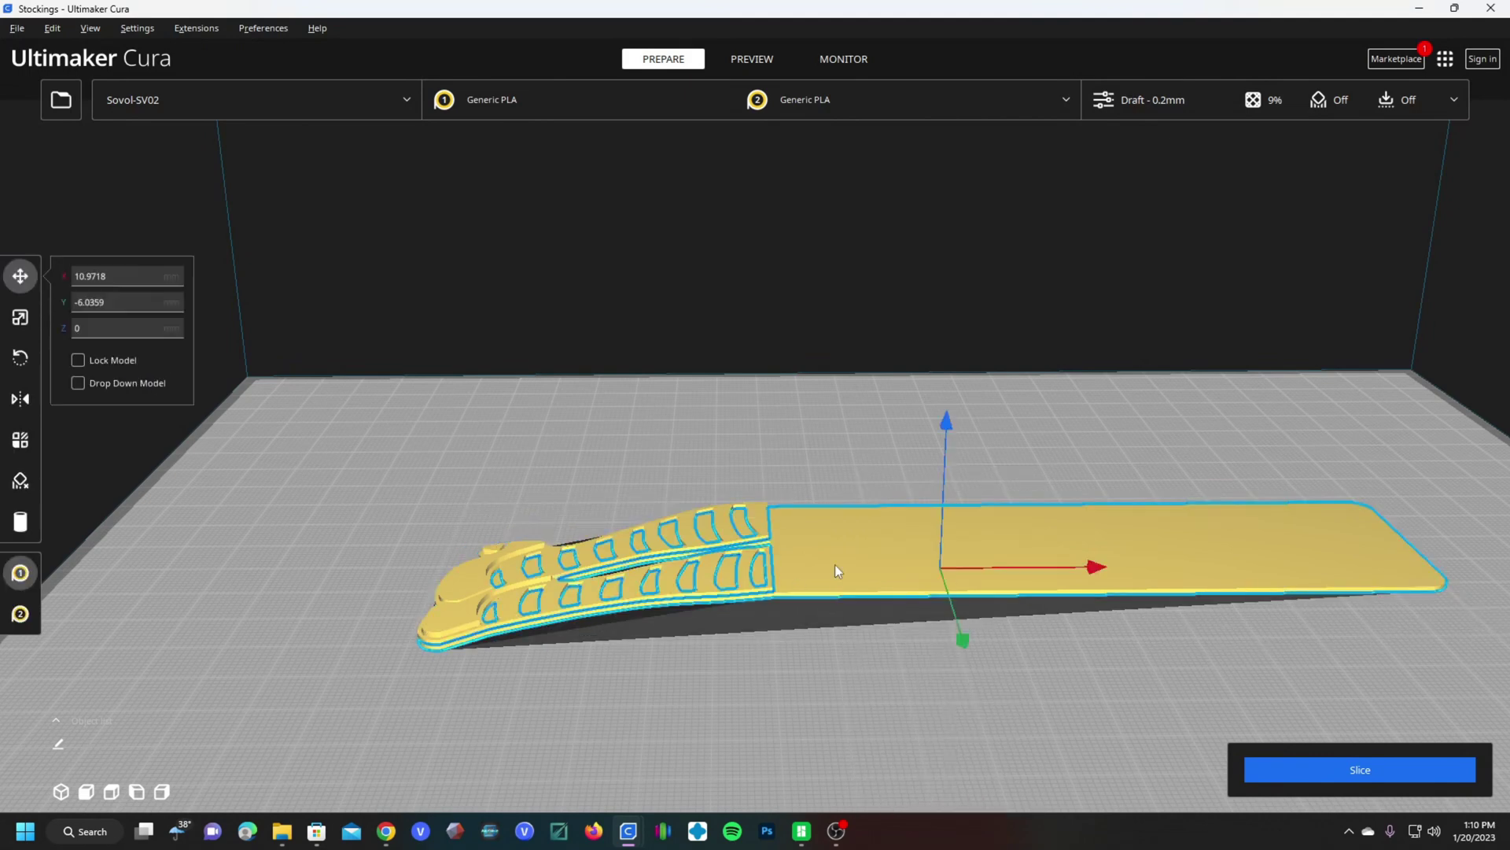
left_click(746, 577)
left_click(462, 604)
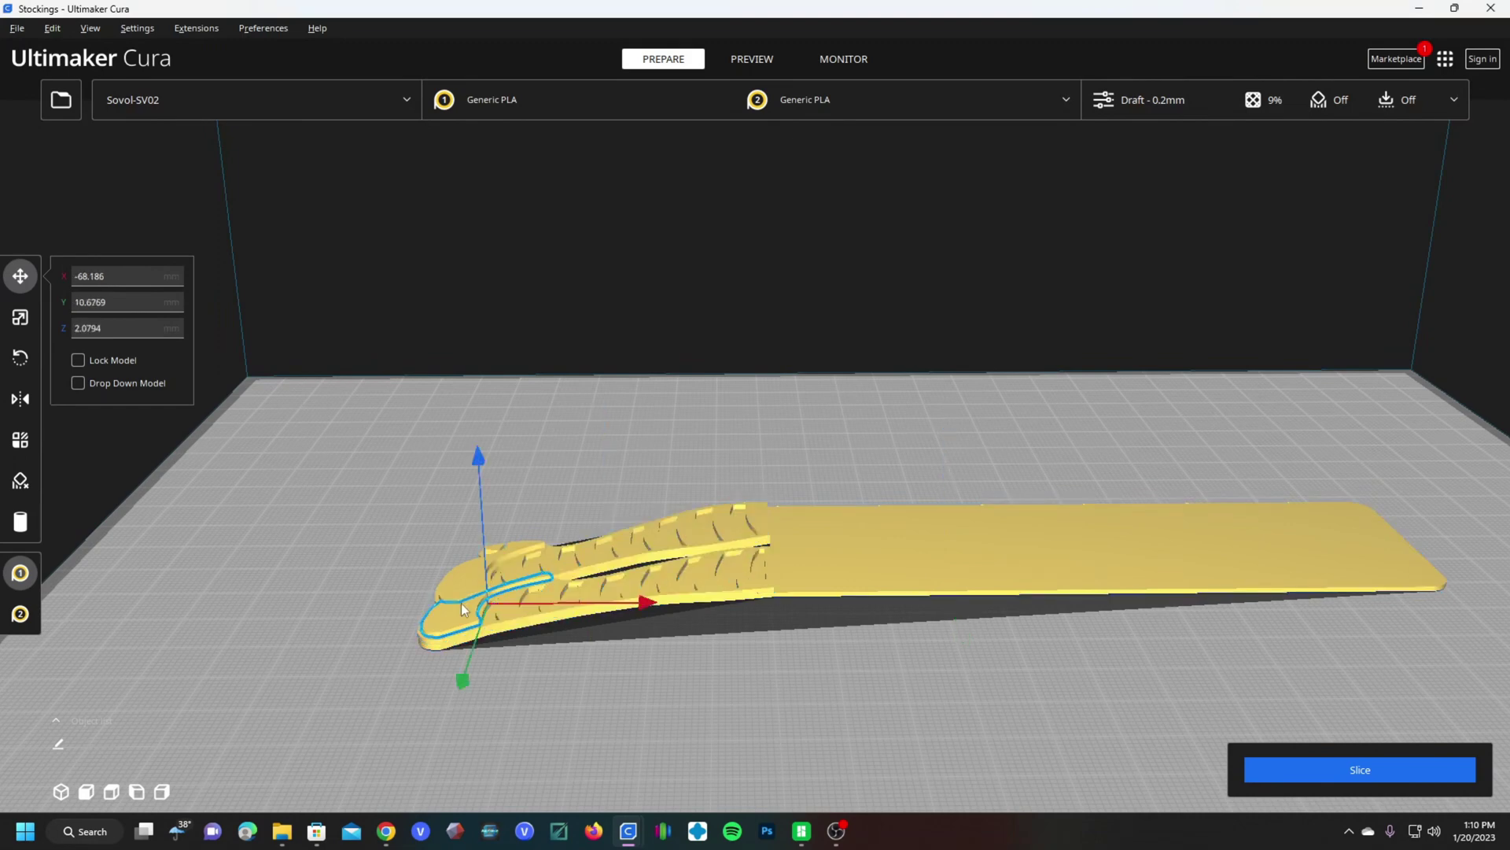
left_click(629, 598)
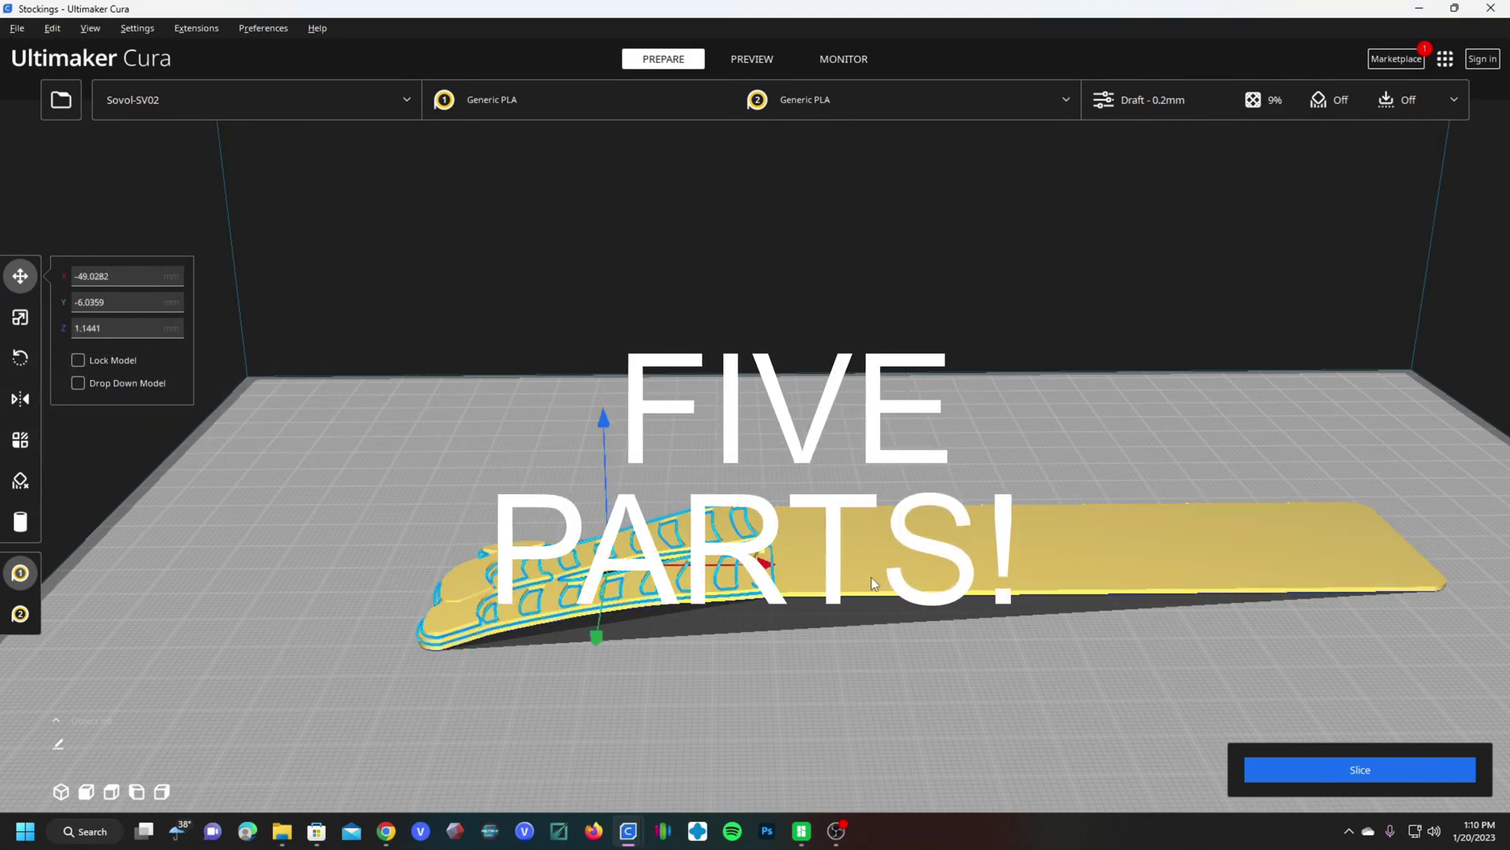
left_click(871, 577)
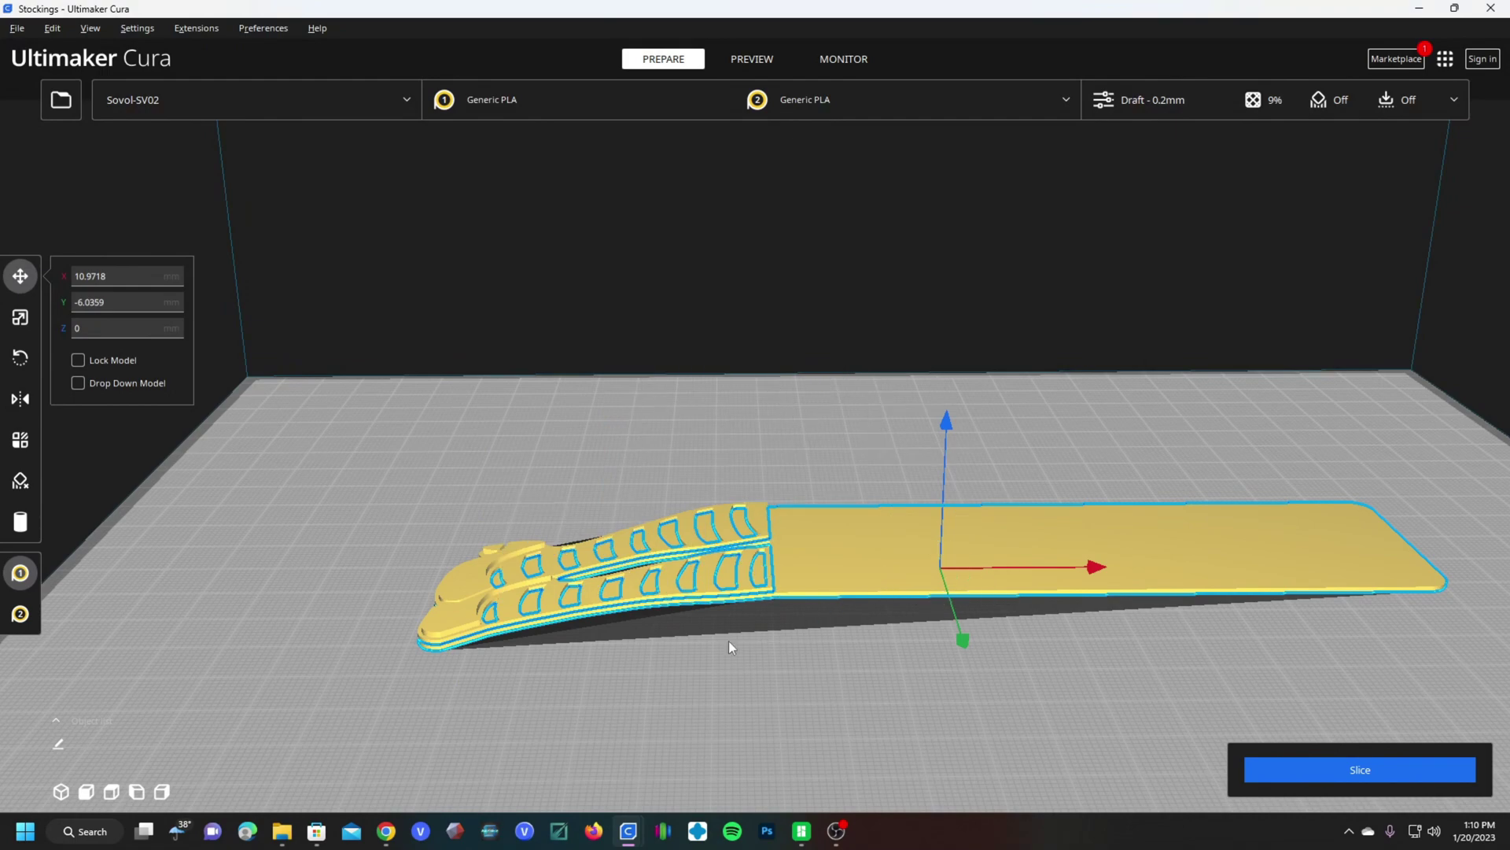
right_click_drag(729, 641, 862, 654)
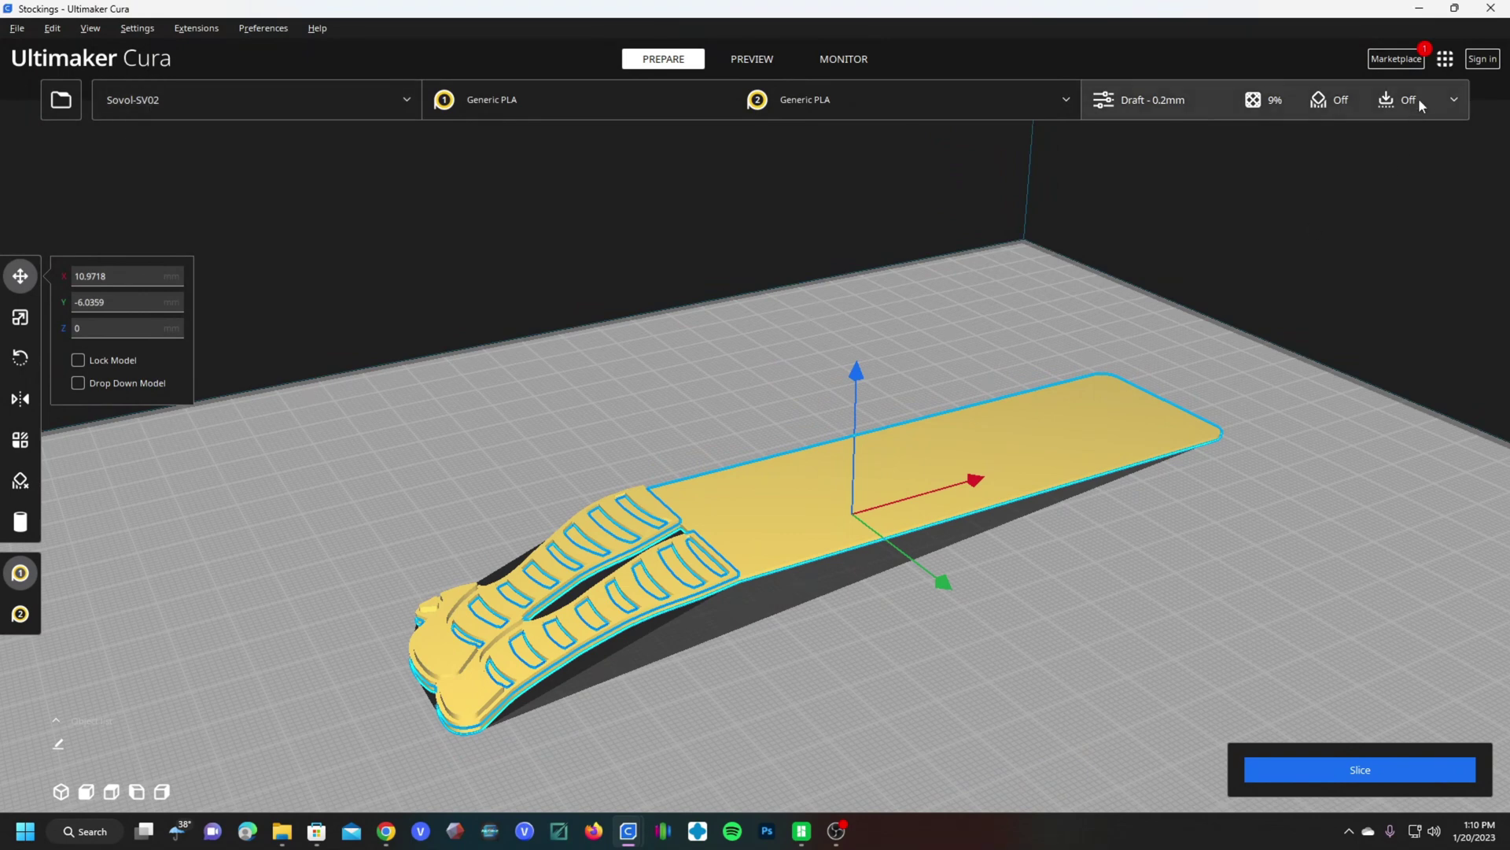
left_click(1455, 99)
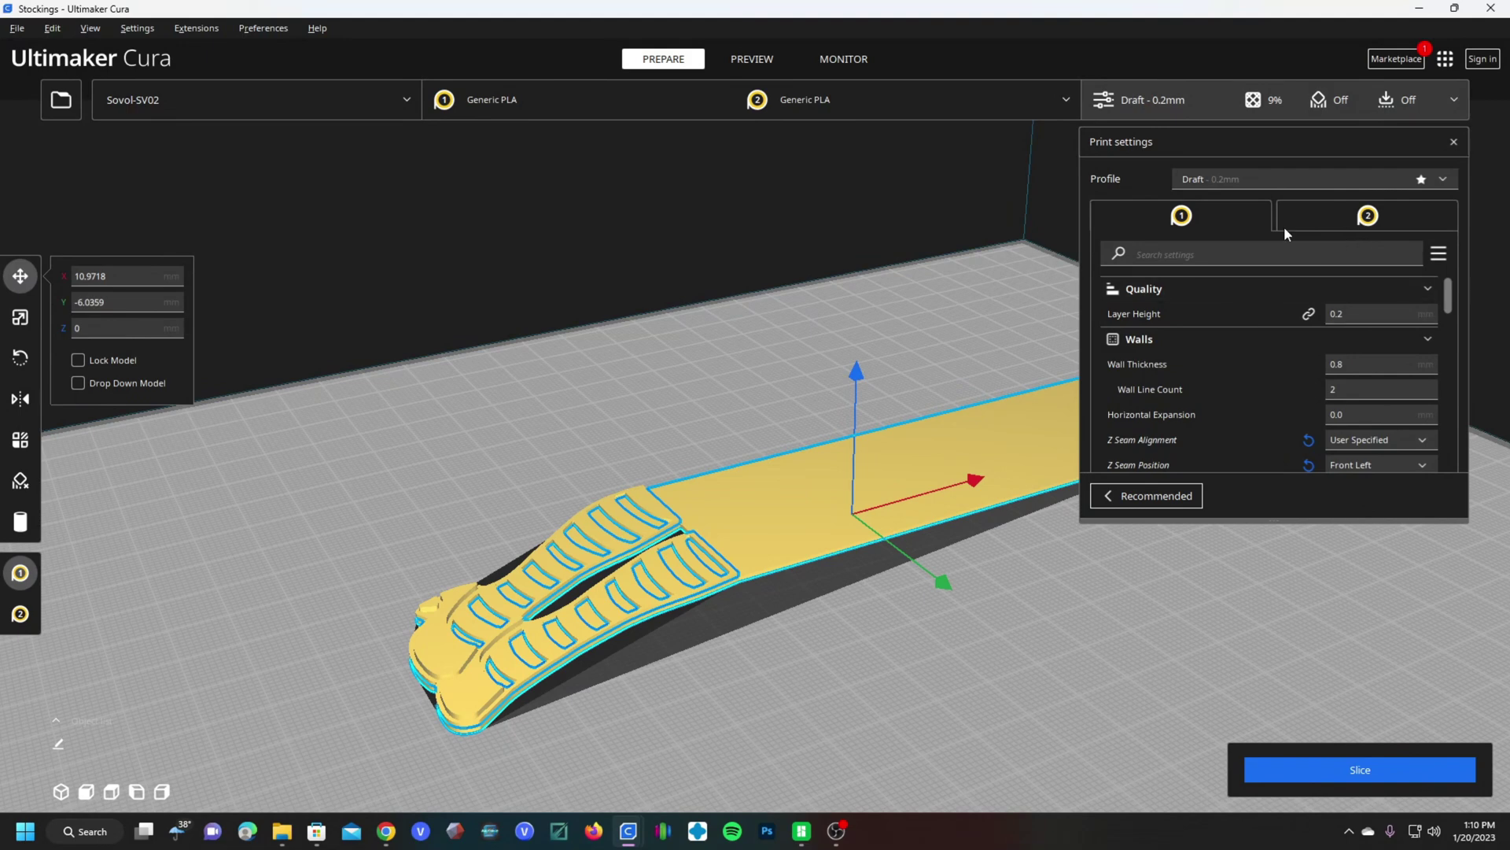
Review both extruders' settings and keep the flat strap on the Left Extruder.
left_click(1334, 216)
left_click(1183, 218)
right_click_drag(828, 673, 931, 687)
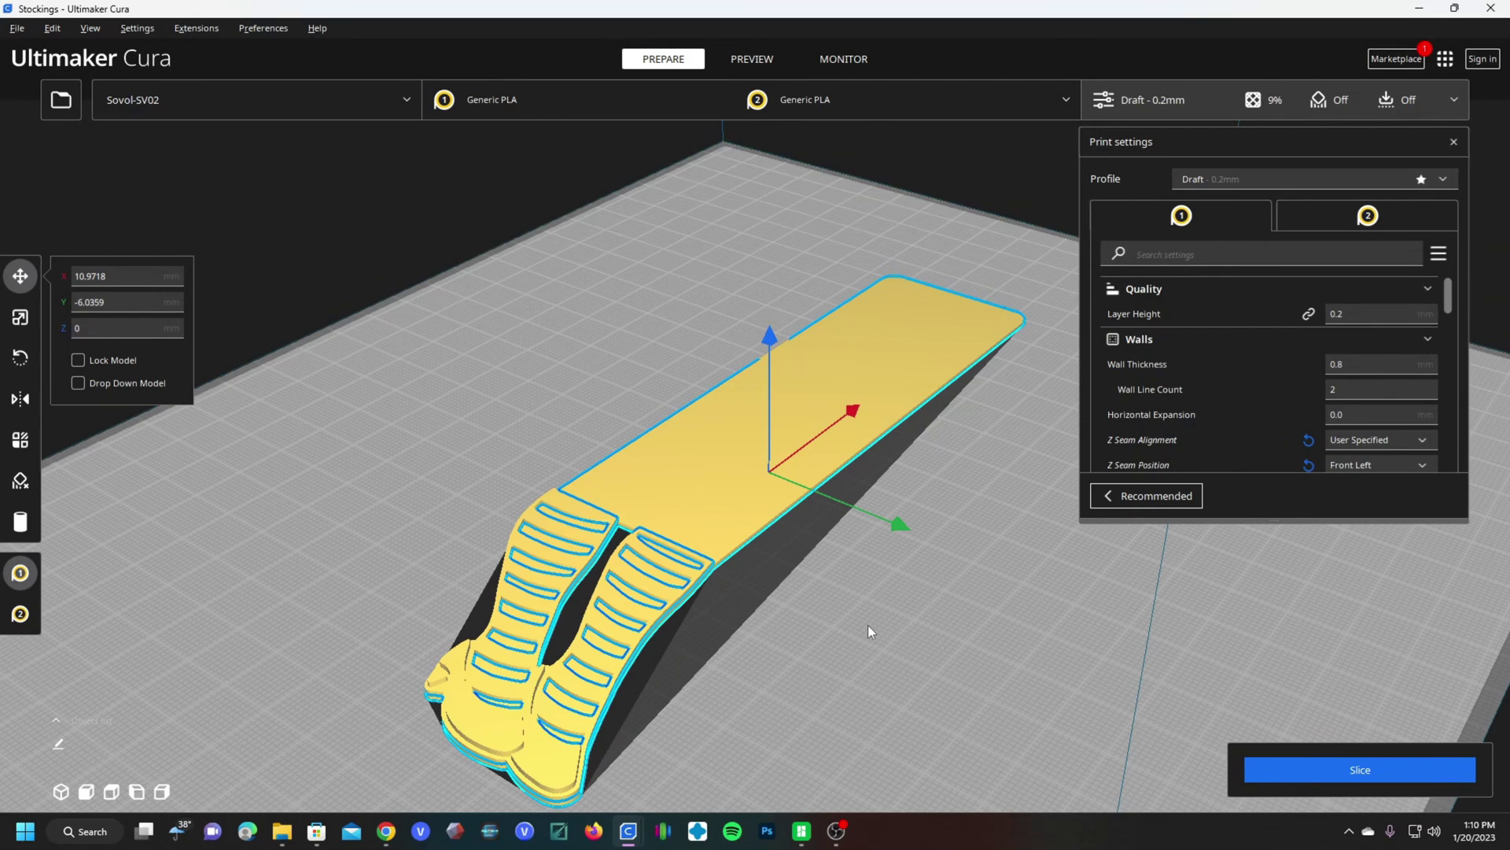
right_click(708, 450)
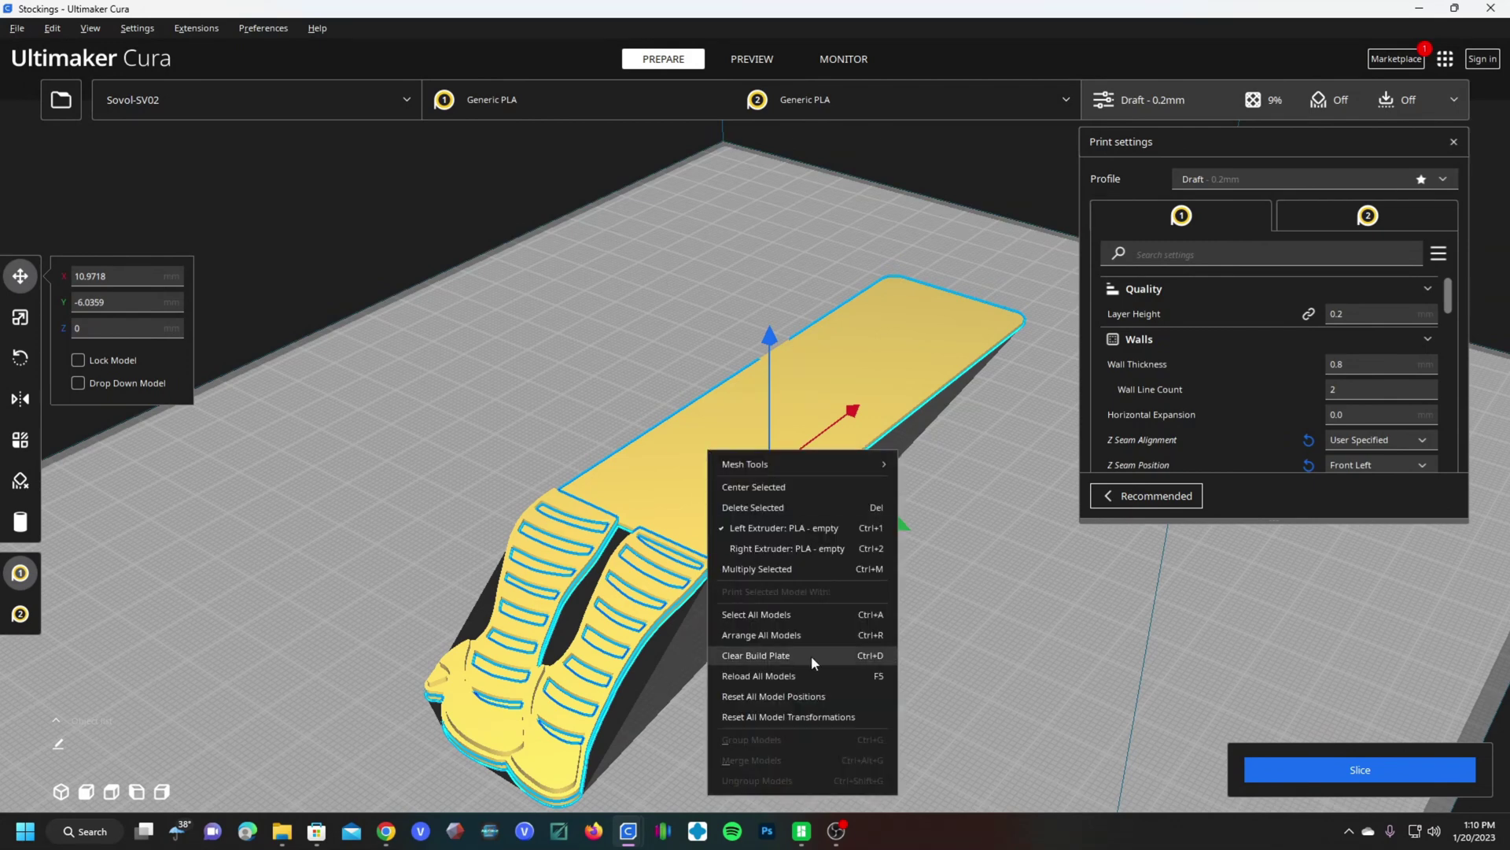
left_click(773, 532)
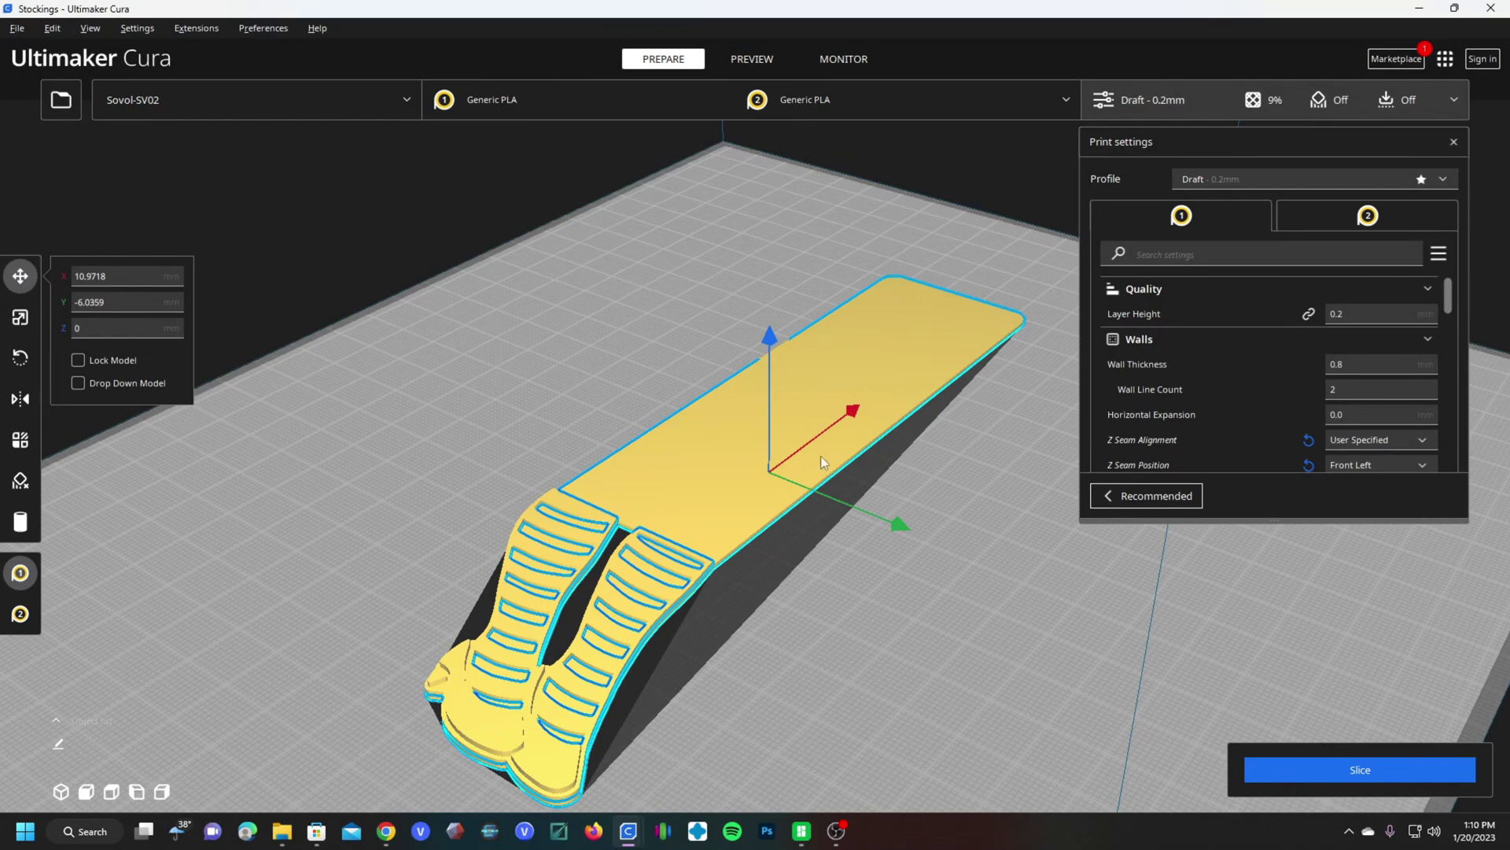
Assign one ribbed stocking part to the Right Extruder.
right_click_drag(845, 642, 800, 615)
left_click(651, 554)
right_click(740, 428)
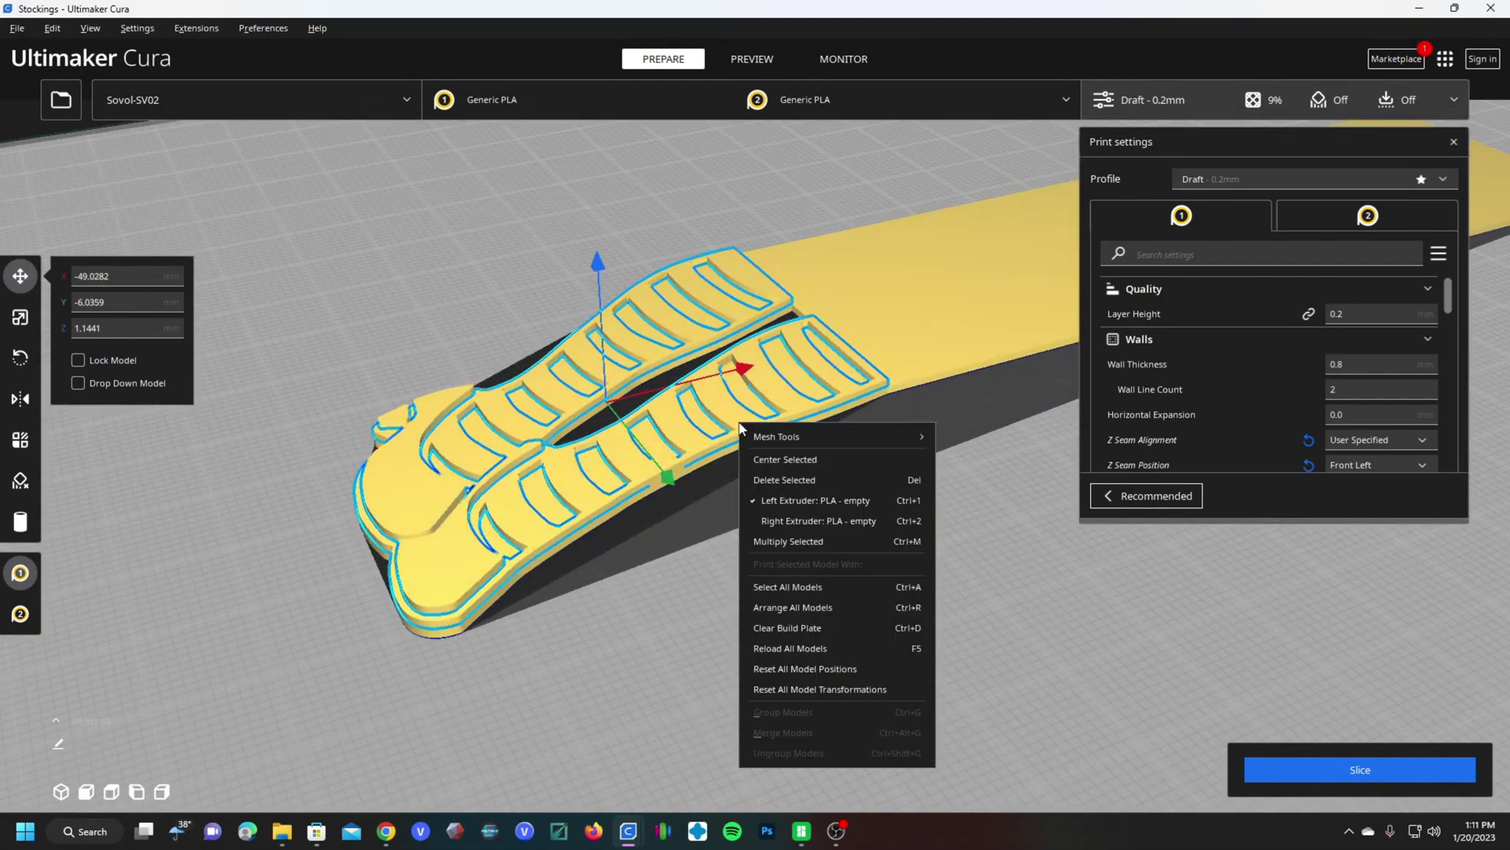
left_click(782, 521)
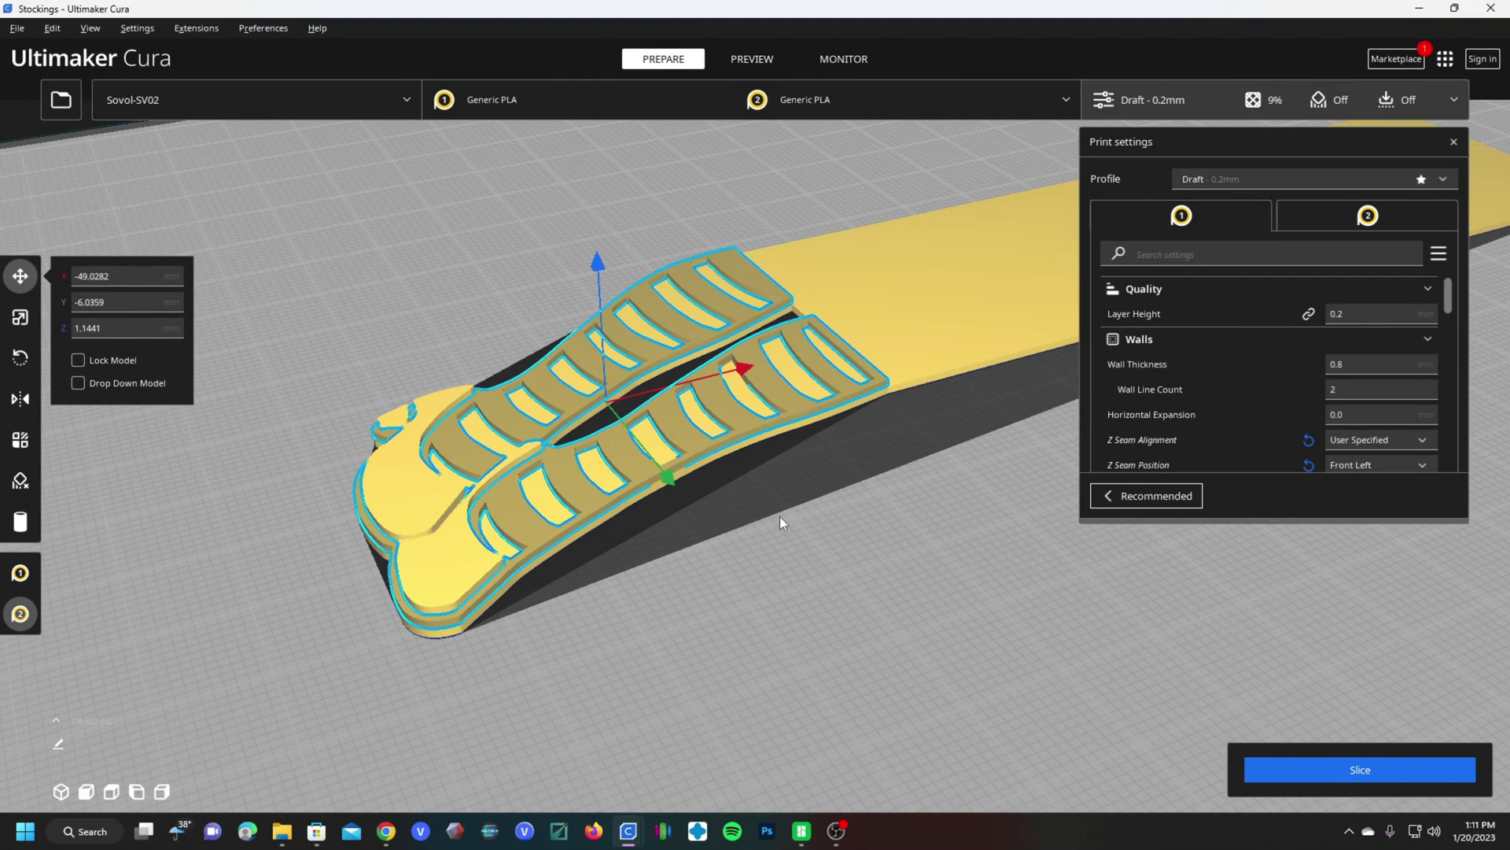
Check the other stocking part's extruder and select the small toe pieces.
right_click(773, 387)
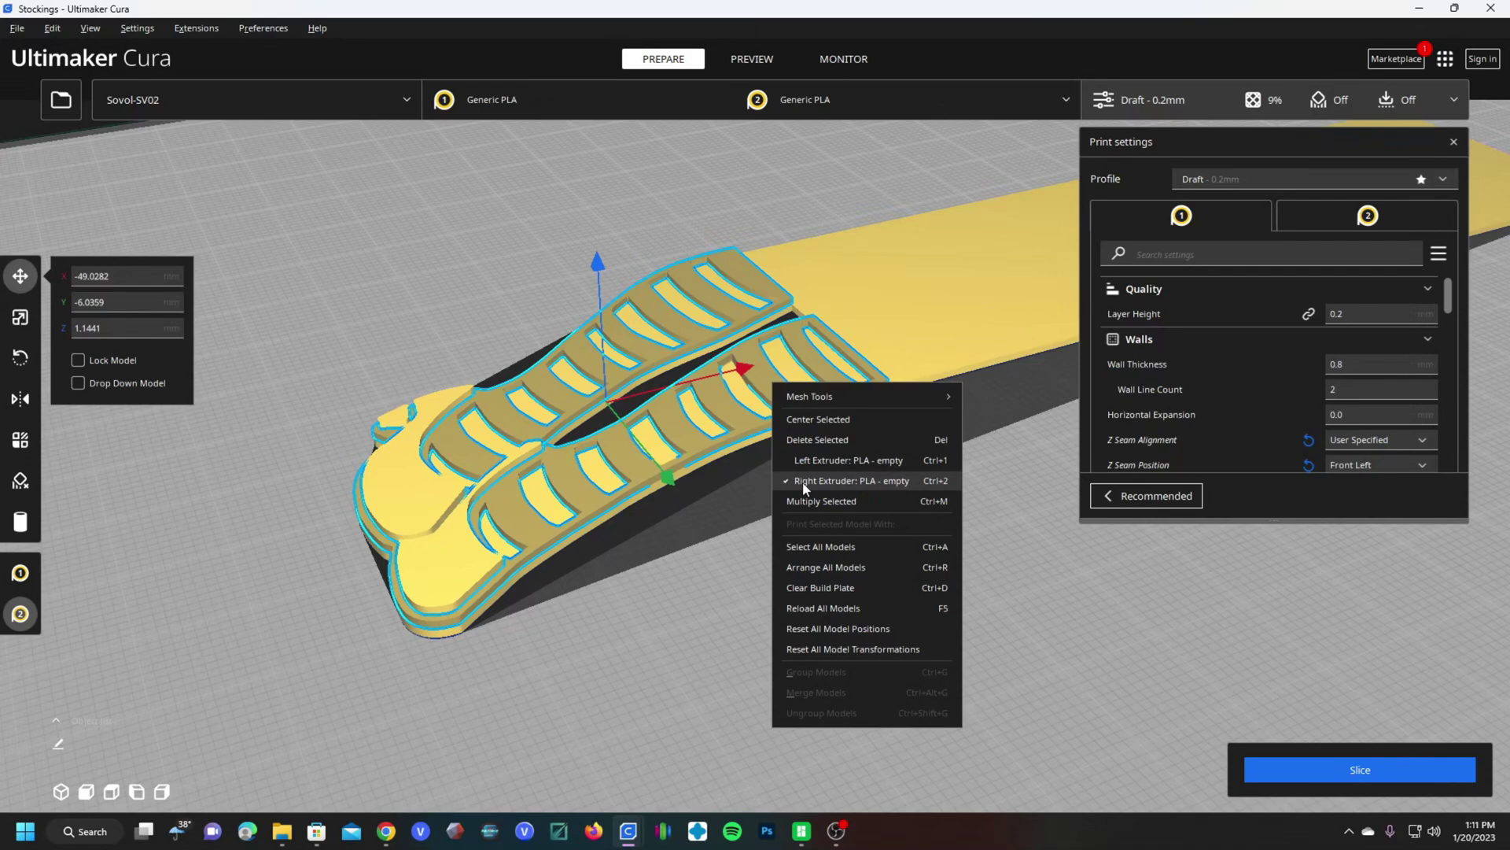
left_click(451, 555)
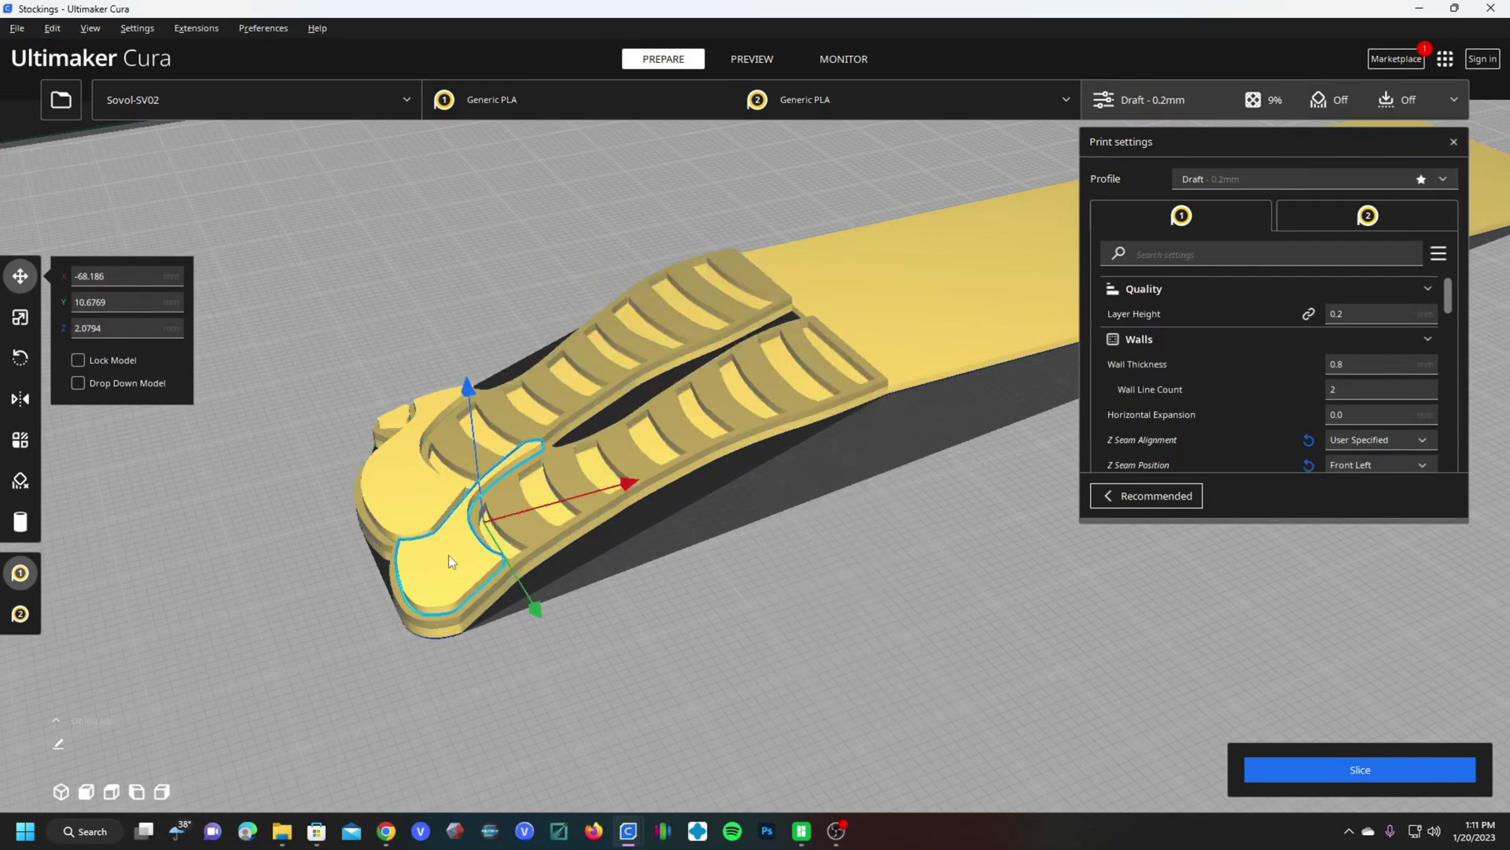
left_click(412, 496)
left_click(409, 457)
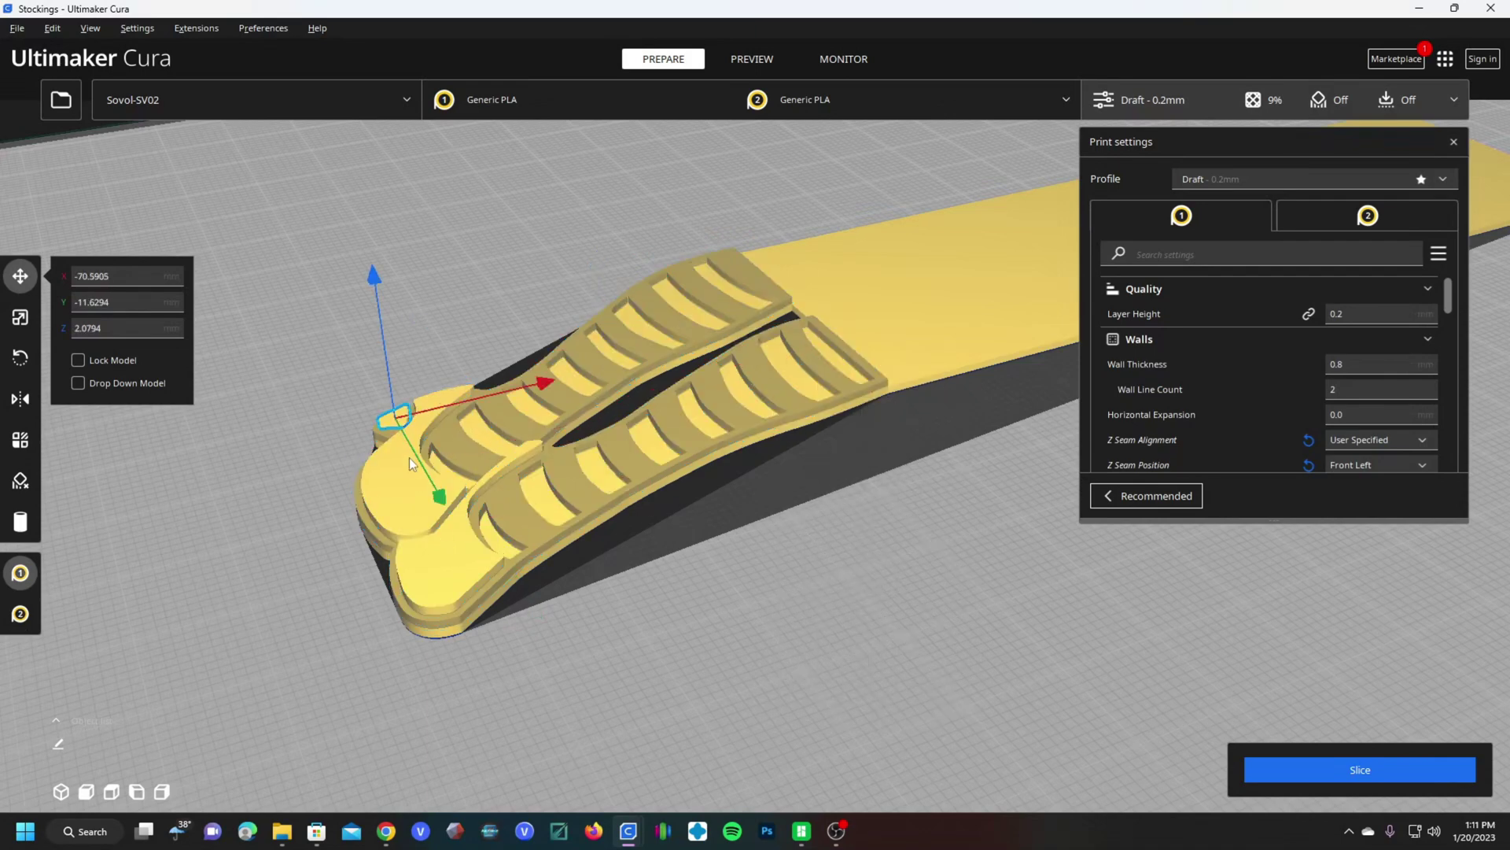
left_click(408, 476)
left_click(444, 563)
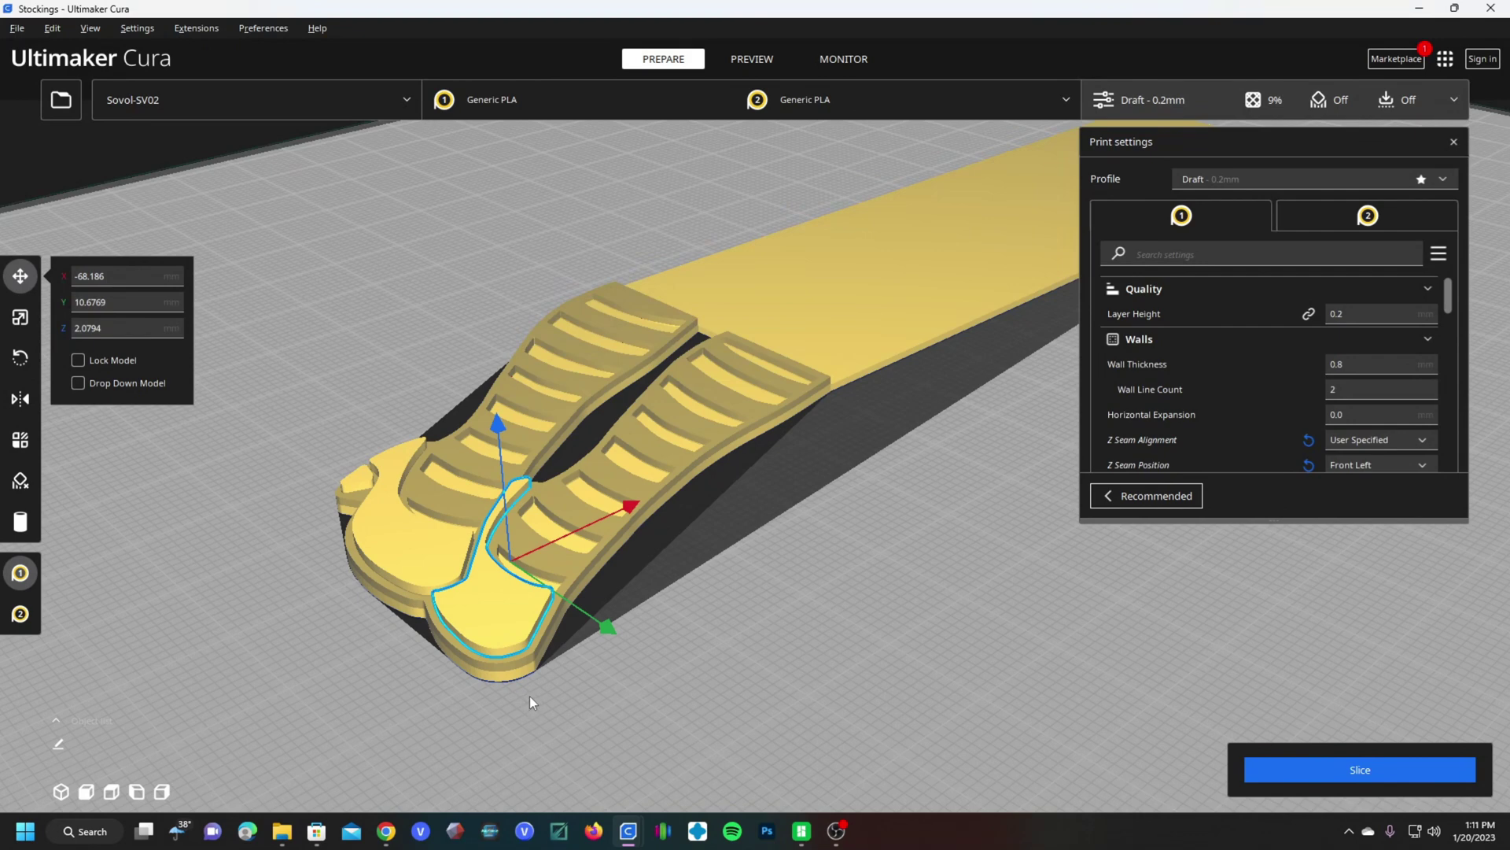
Confirm the toe and sole pieces stay on the Left Extruder, then deselect all parts.
left_click(428, 549)
left_click(461, 610)
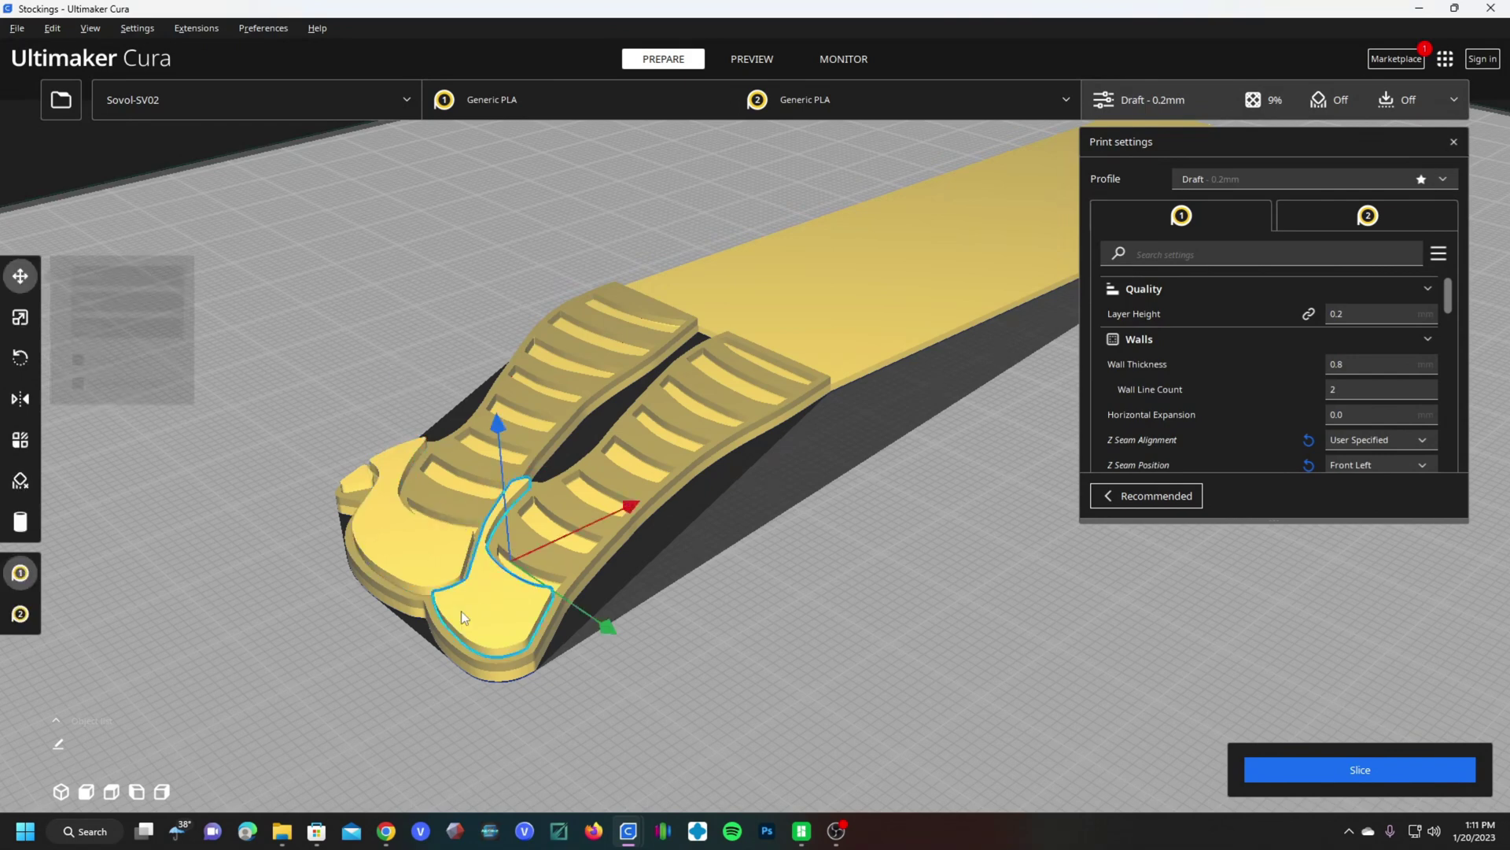
left_click(395, 545)
left_click(355, 479)
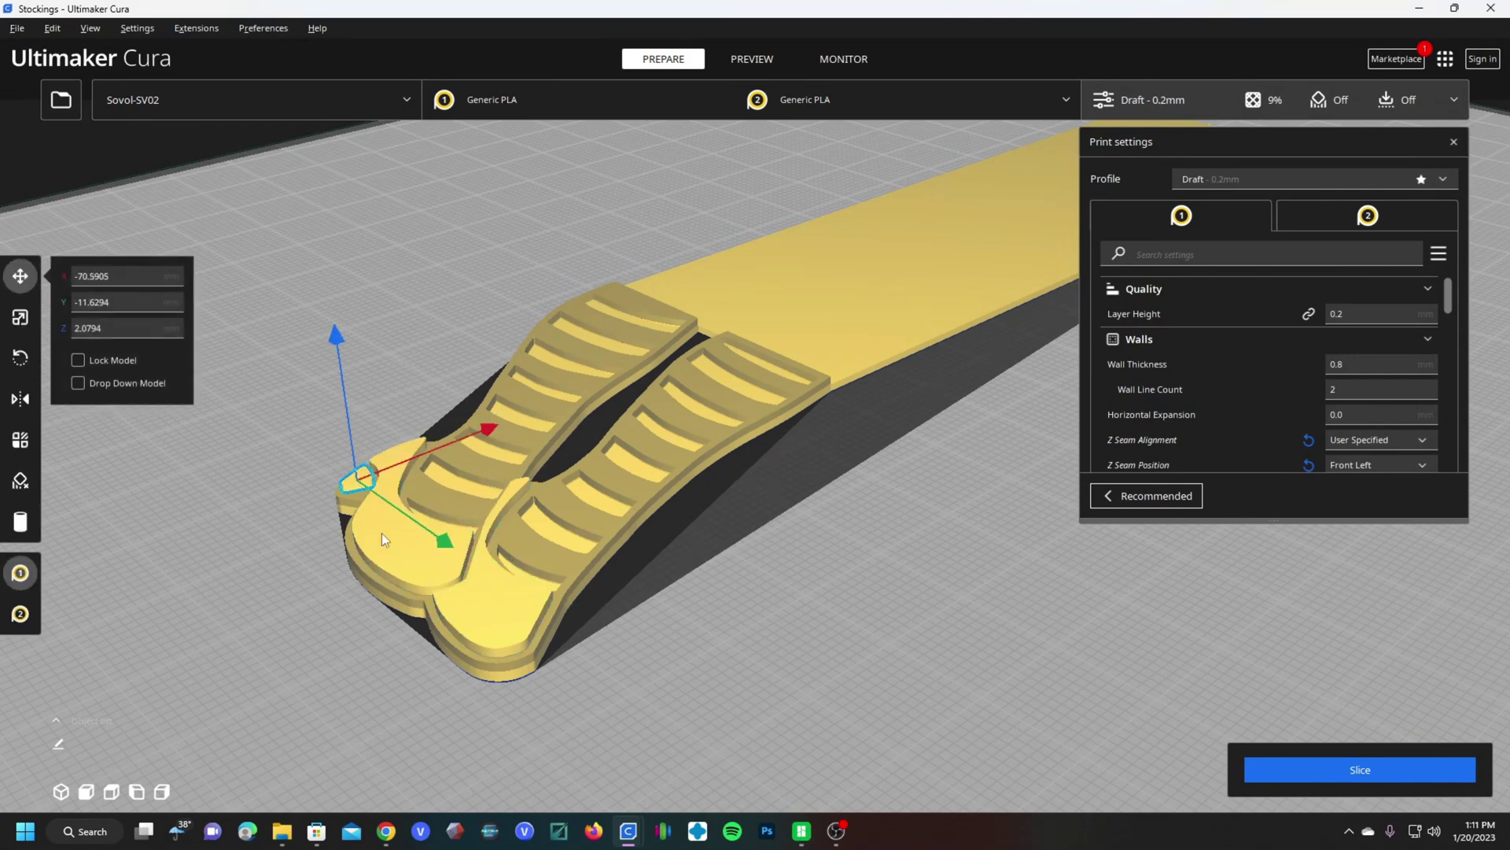
left_click(380, 532)
left_click(469, 600)
right_click(469, 599)
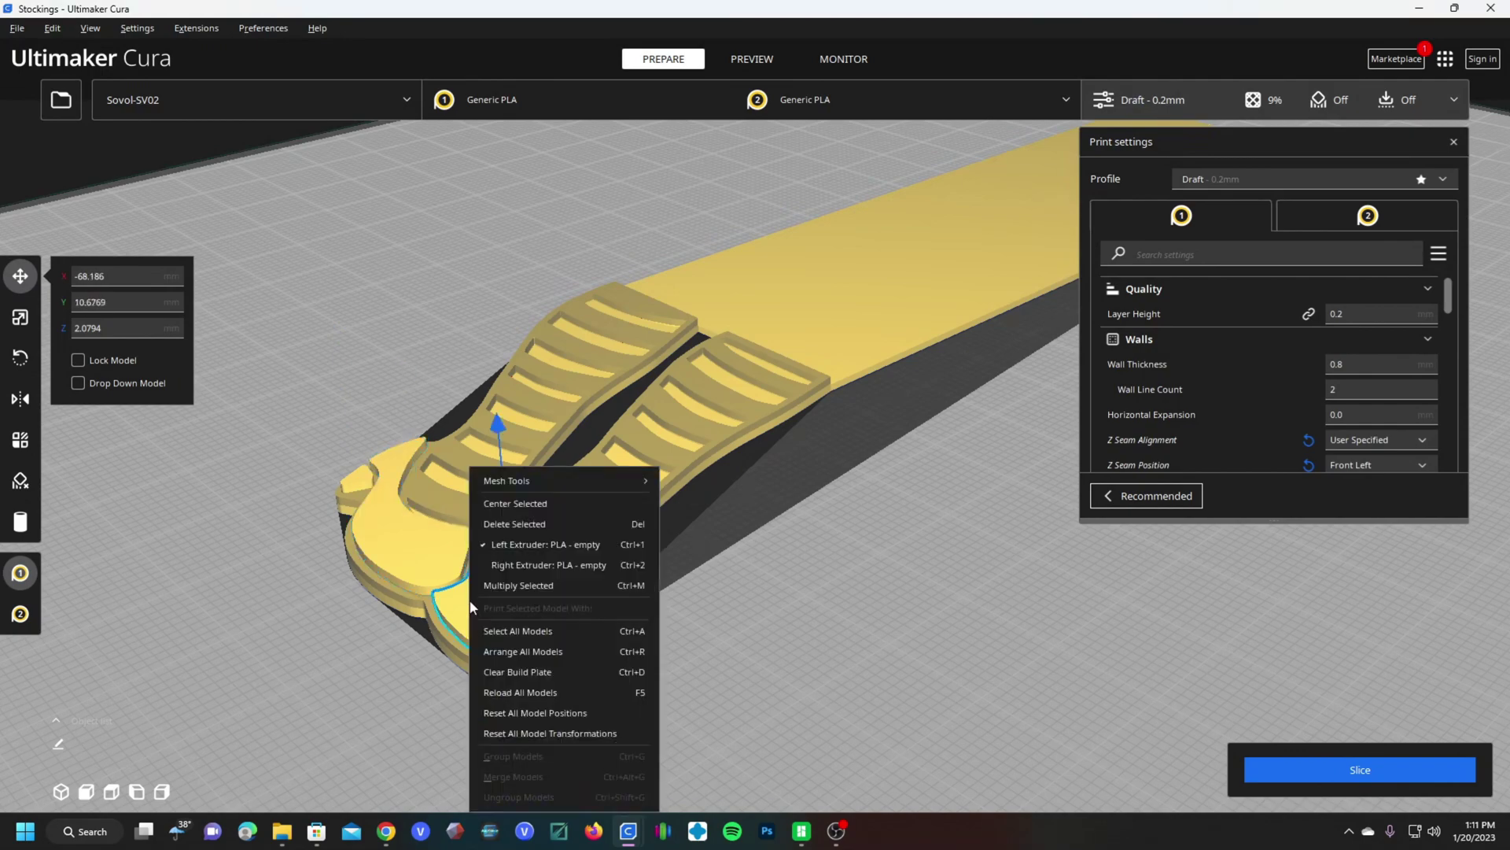
left_click(281, 602)
right_click_drag(785, 559, 801, 431)
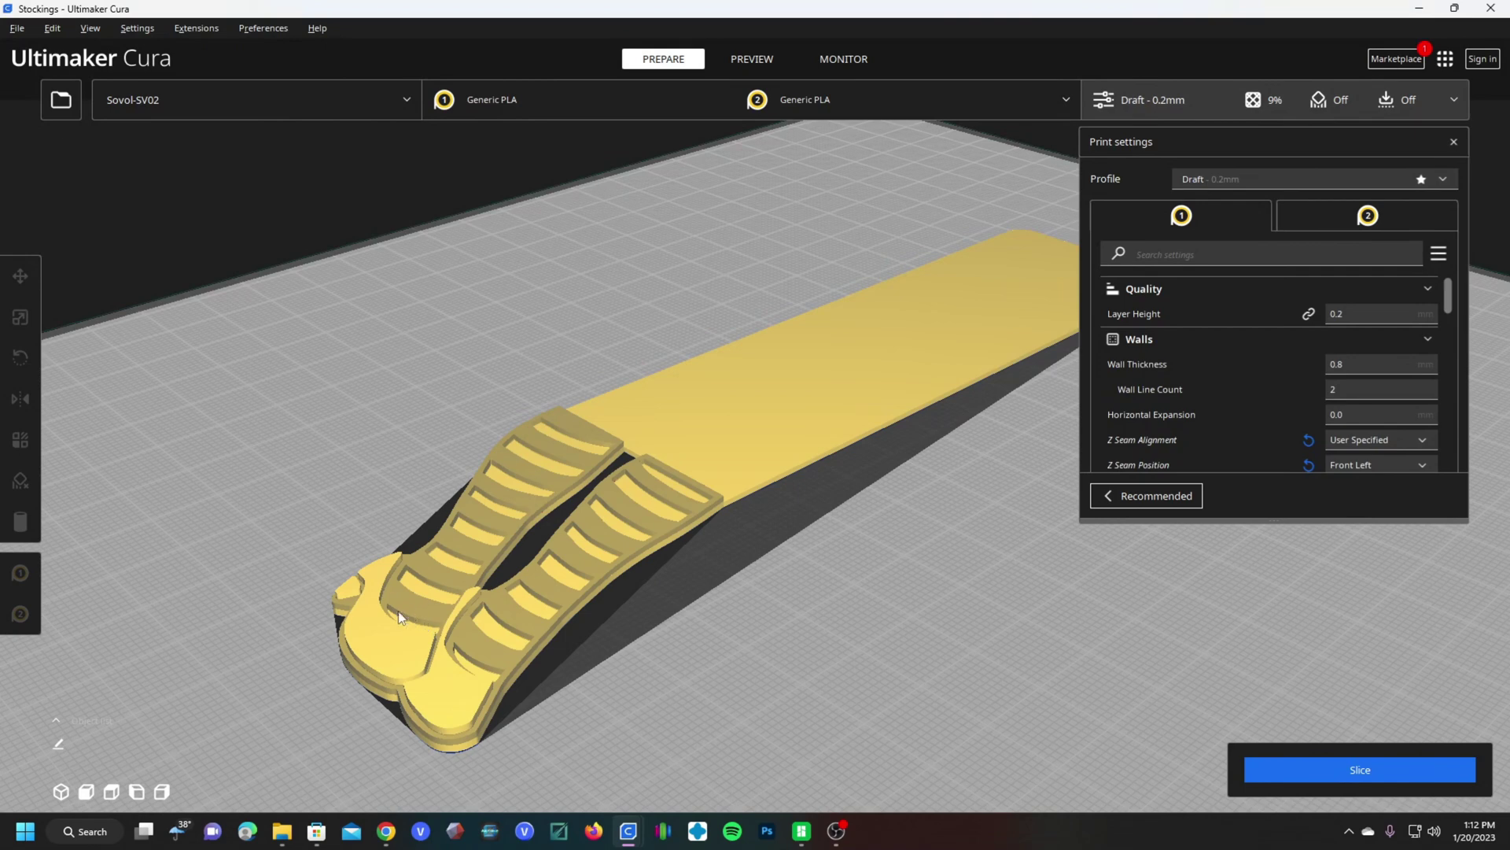
Review extruder 2's settings and scroll the custom settings down to Build Plate Adhesion.
left_click(1348, 227)
left_click(1215, 225)
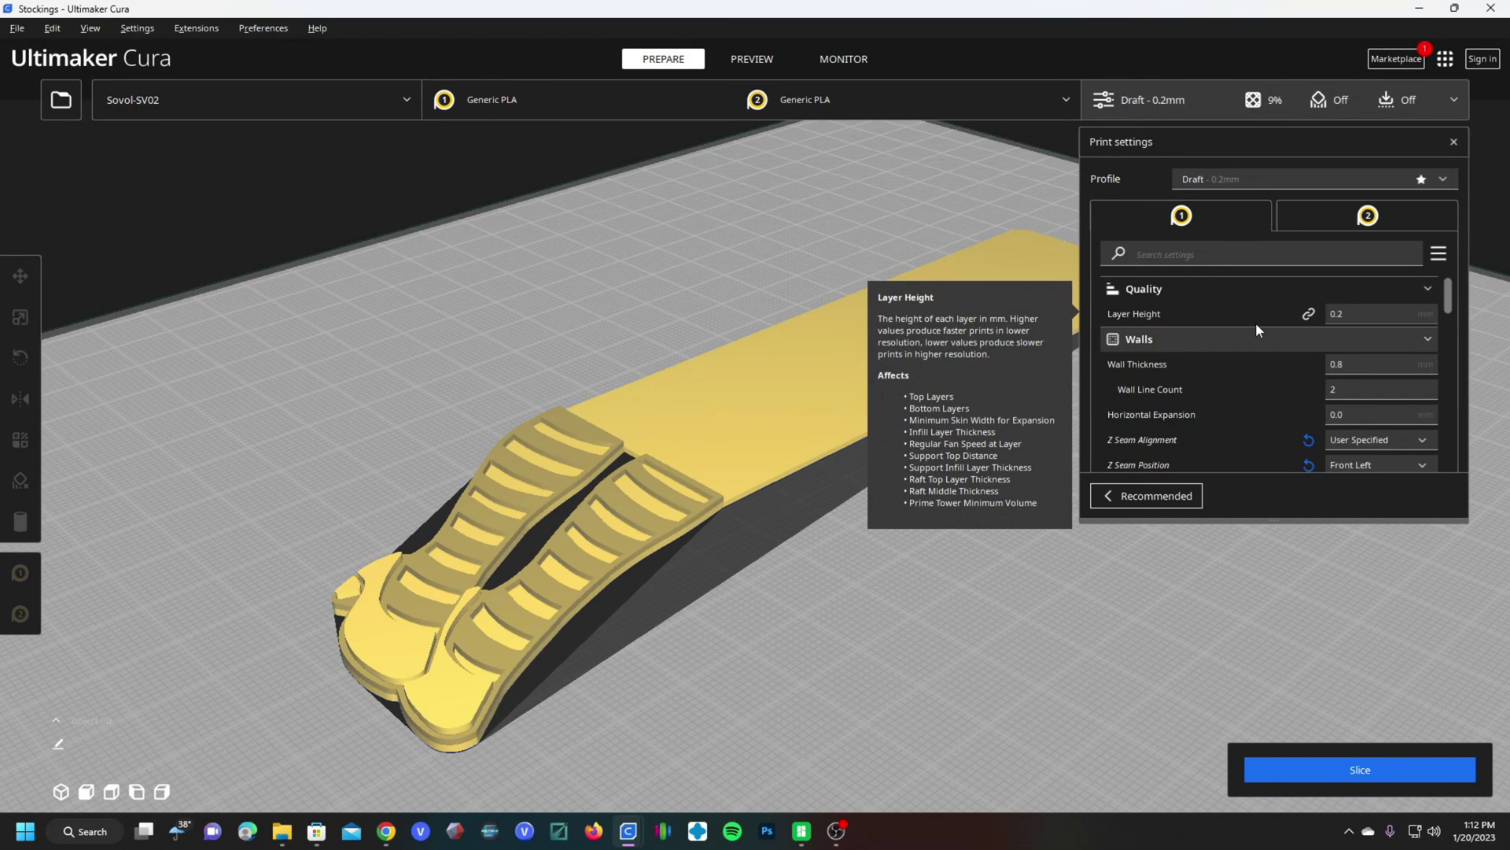
scroll(1255, 323, "down", 5)
scroll(1254, 324, "down", 3)
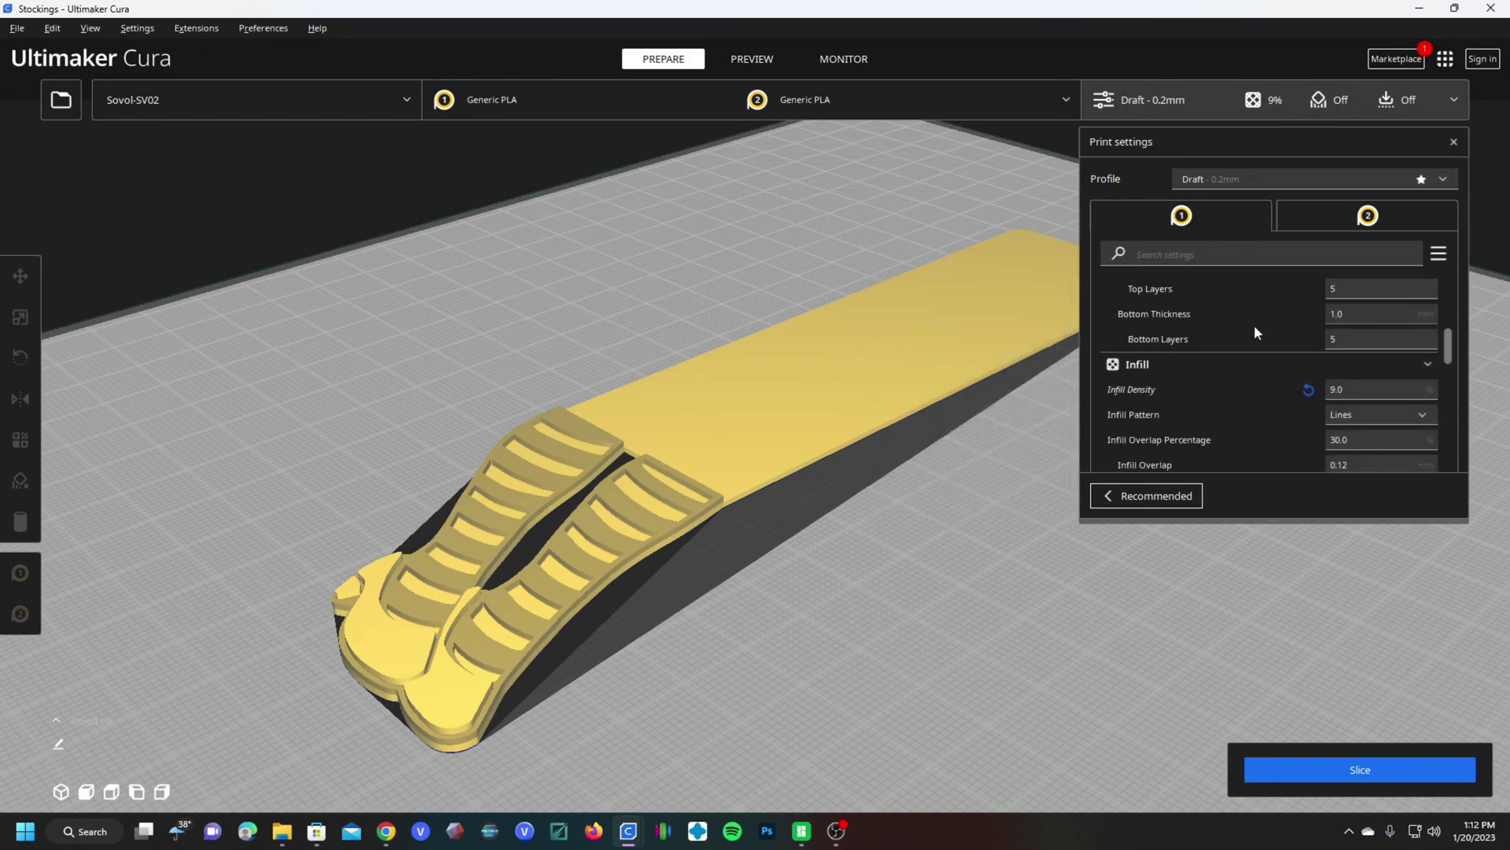
scroll(1314, 343, "down", 4)
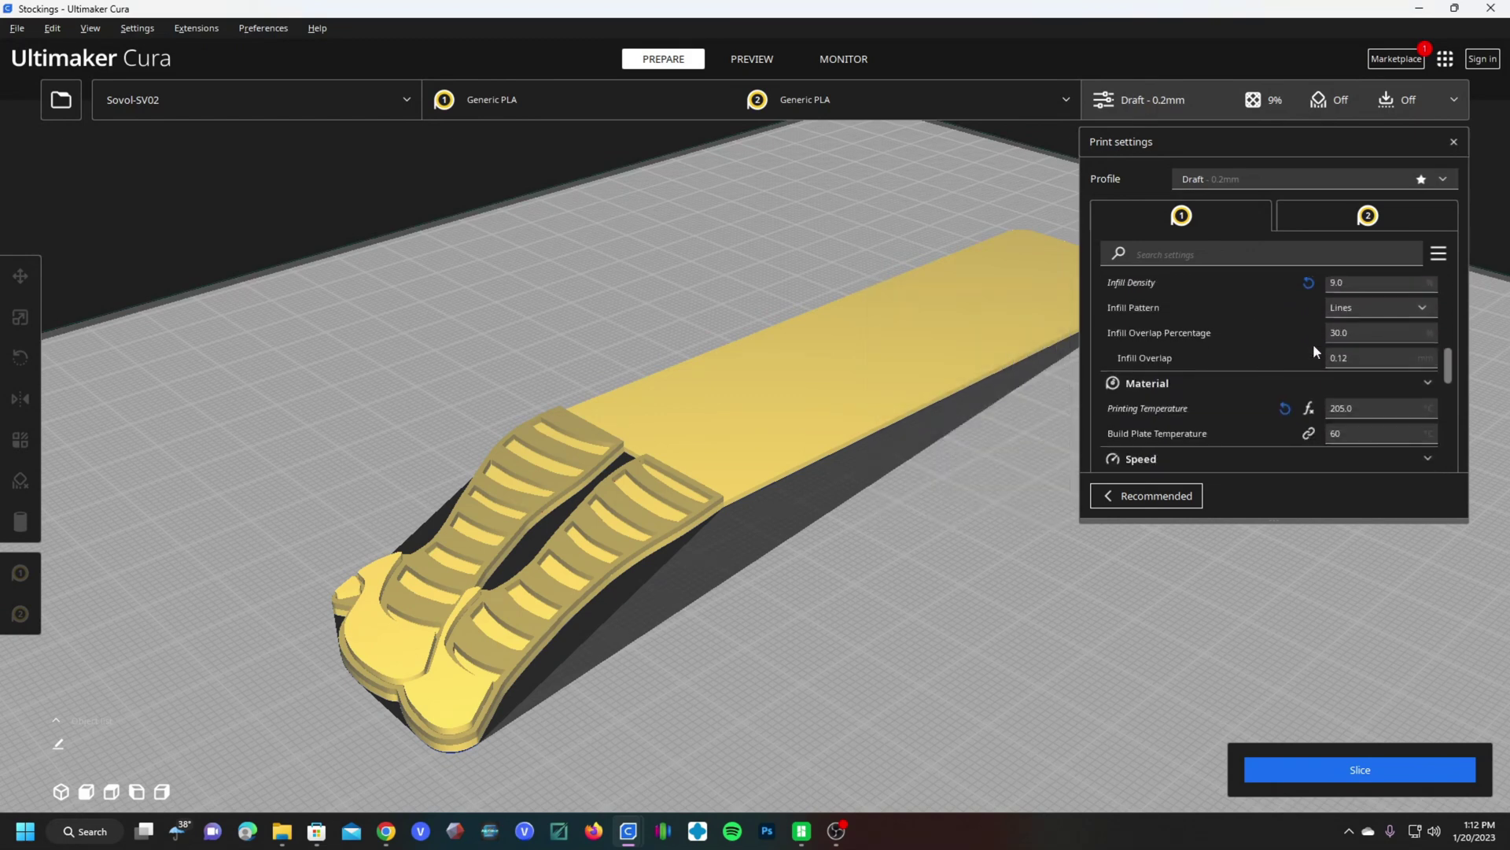
scroll(1210, 365, "down", 6)
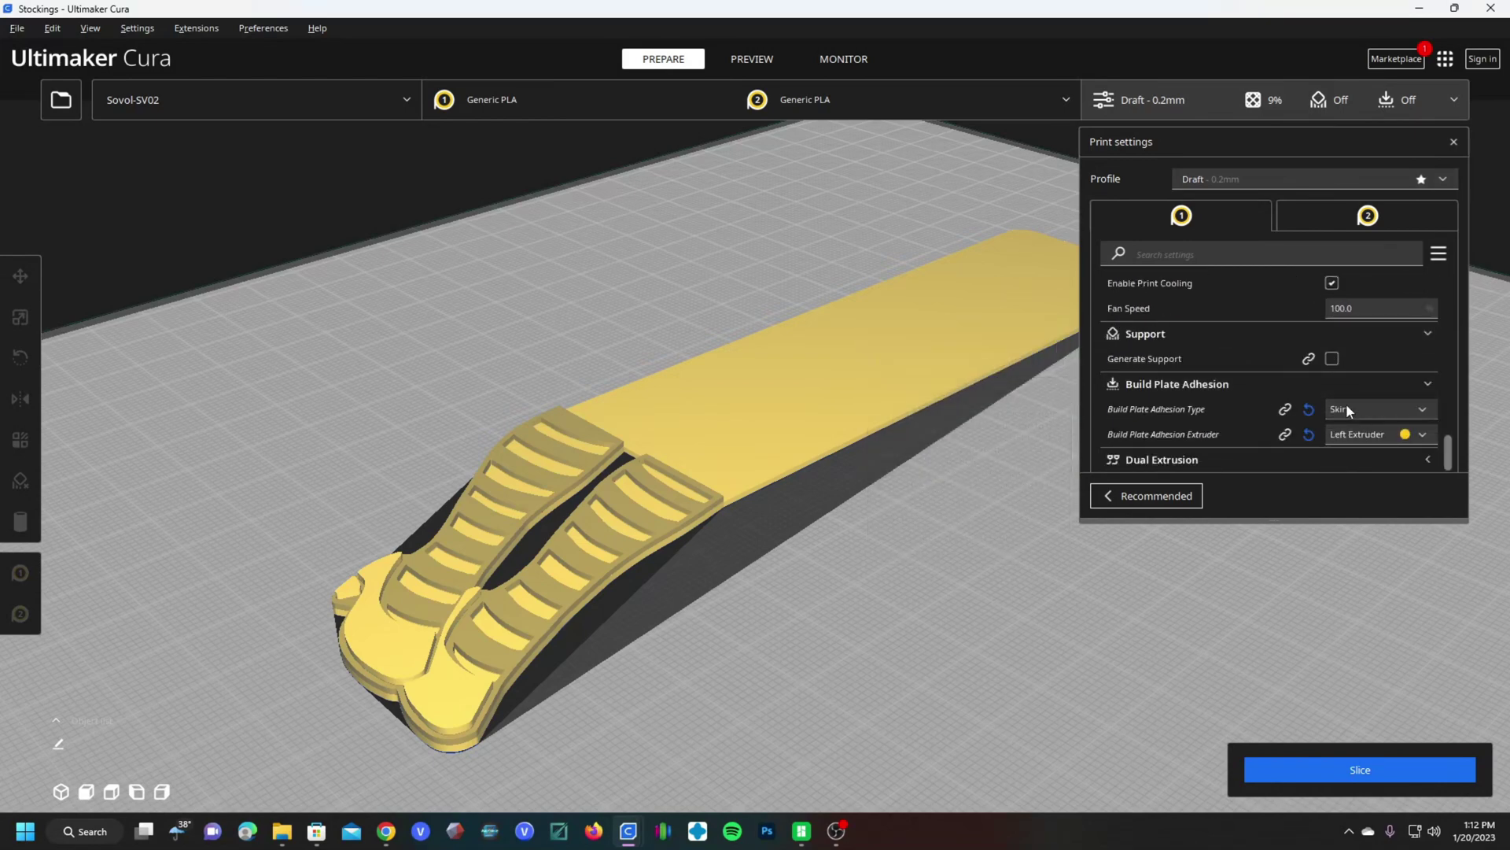
scroll(1246, 377, "up", 6)
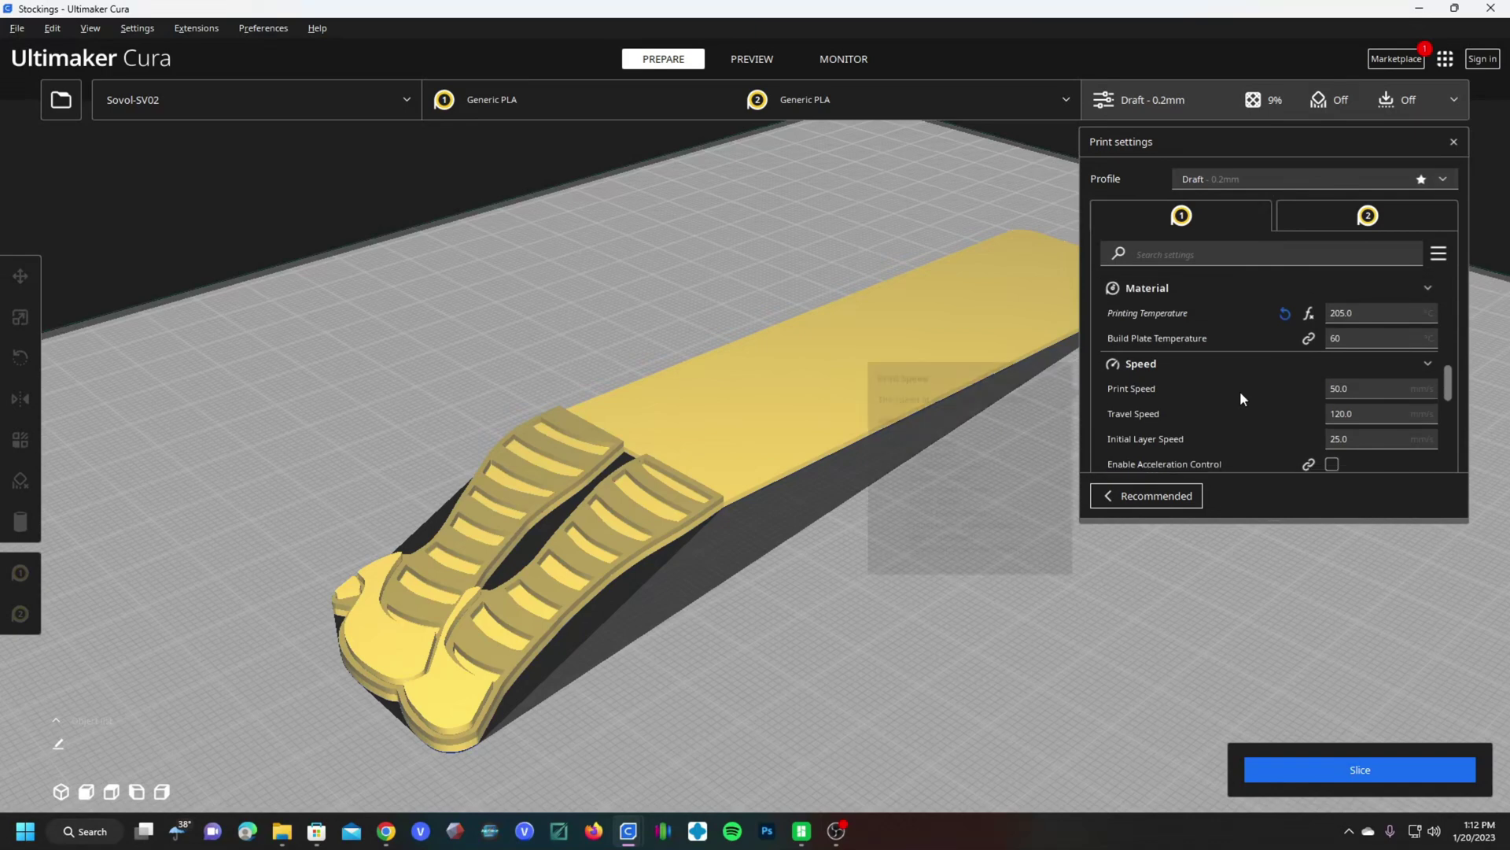
scroll(1241, 393, "down", 6)
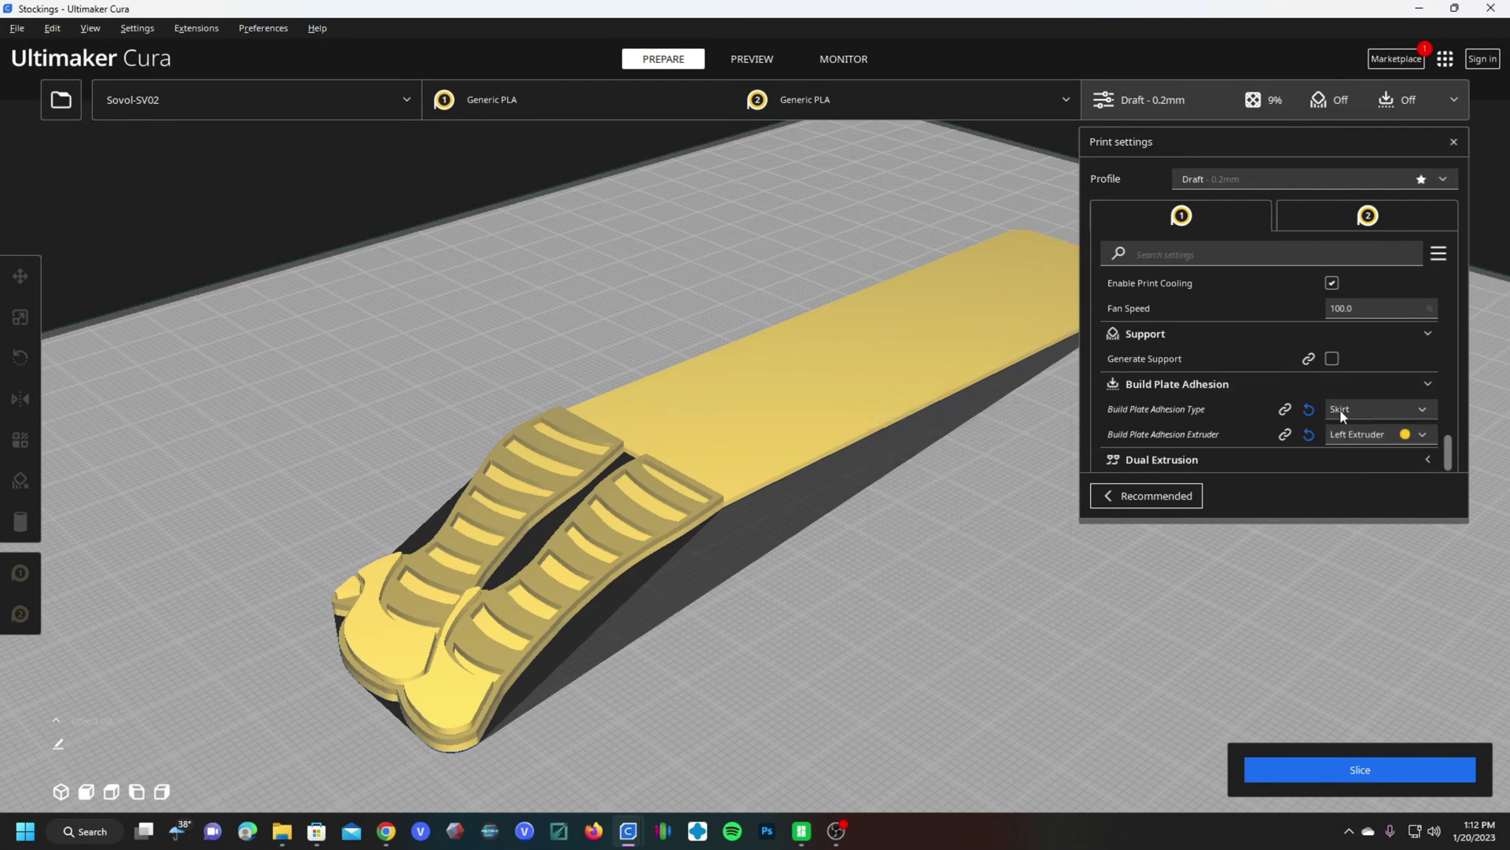
Keep the skirt on the Left Extruder, leave Enable Prime Tower unchecked, and slice.
left_click(1332, 435)
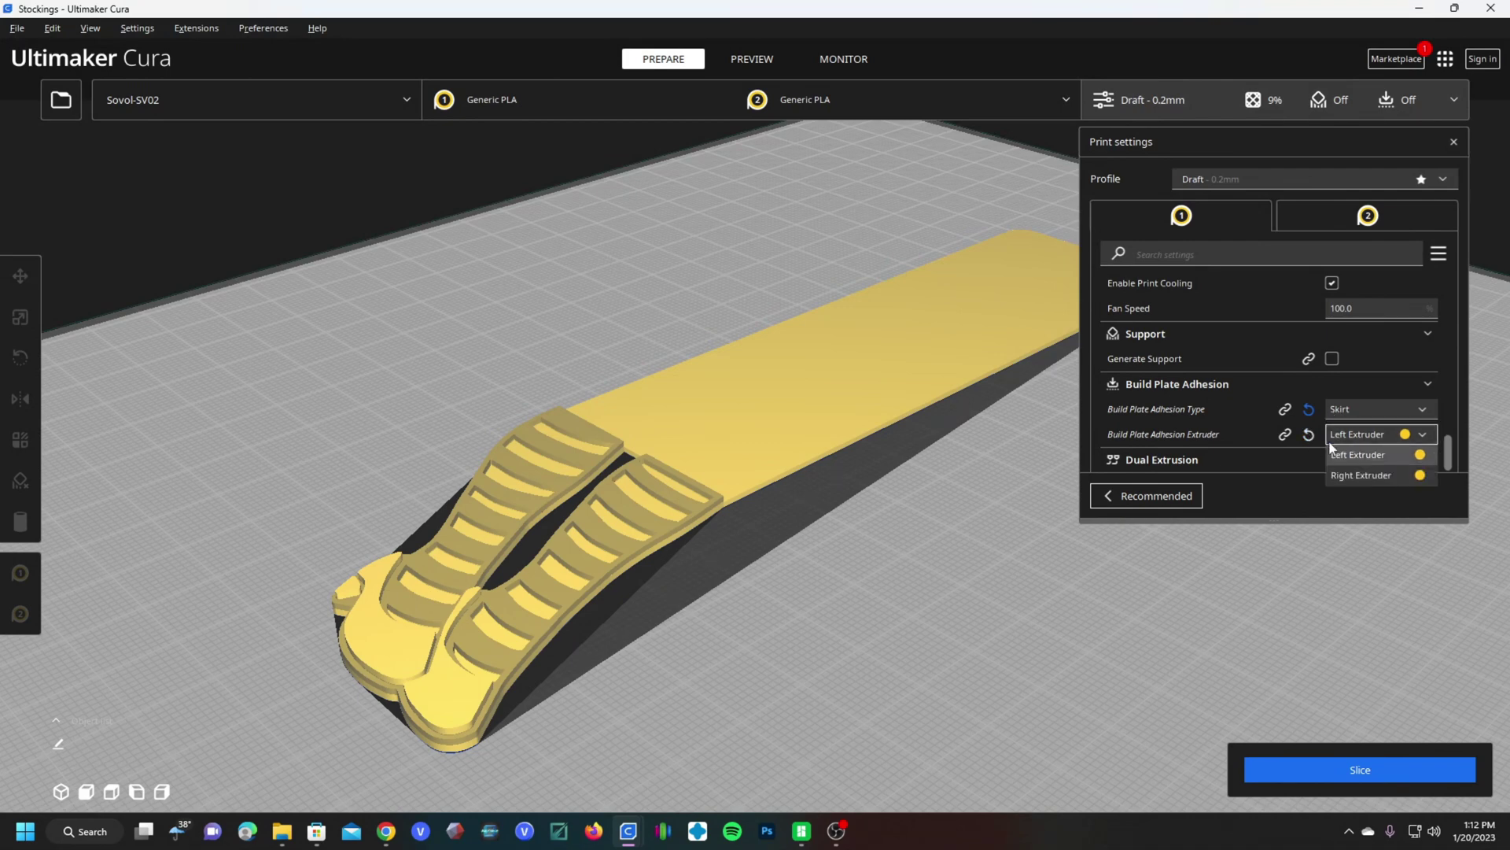
left_click(1331, 450)
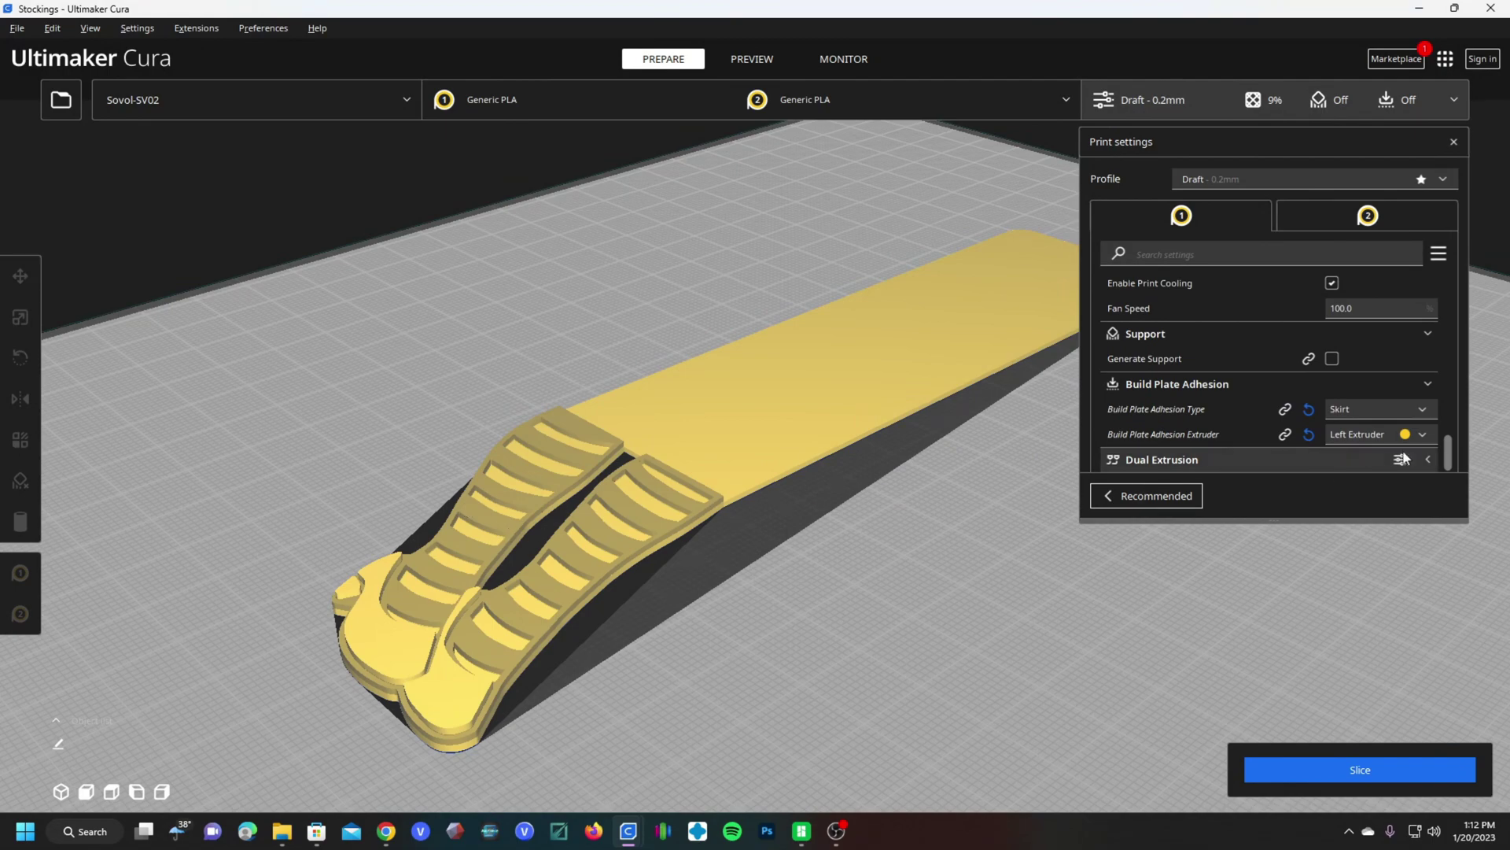
left_click(1141, 459)
mouse_move(1121, 462)
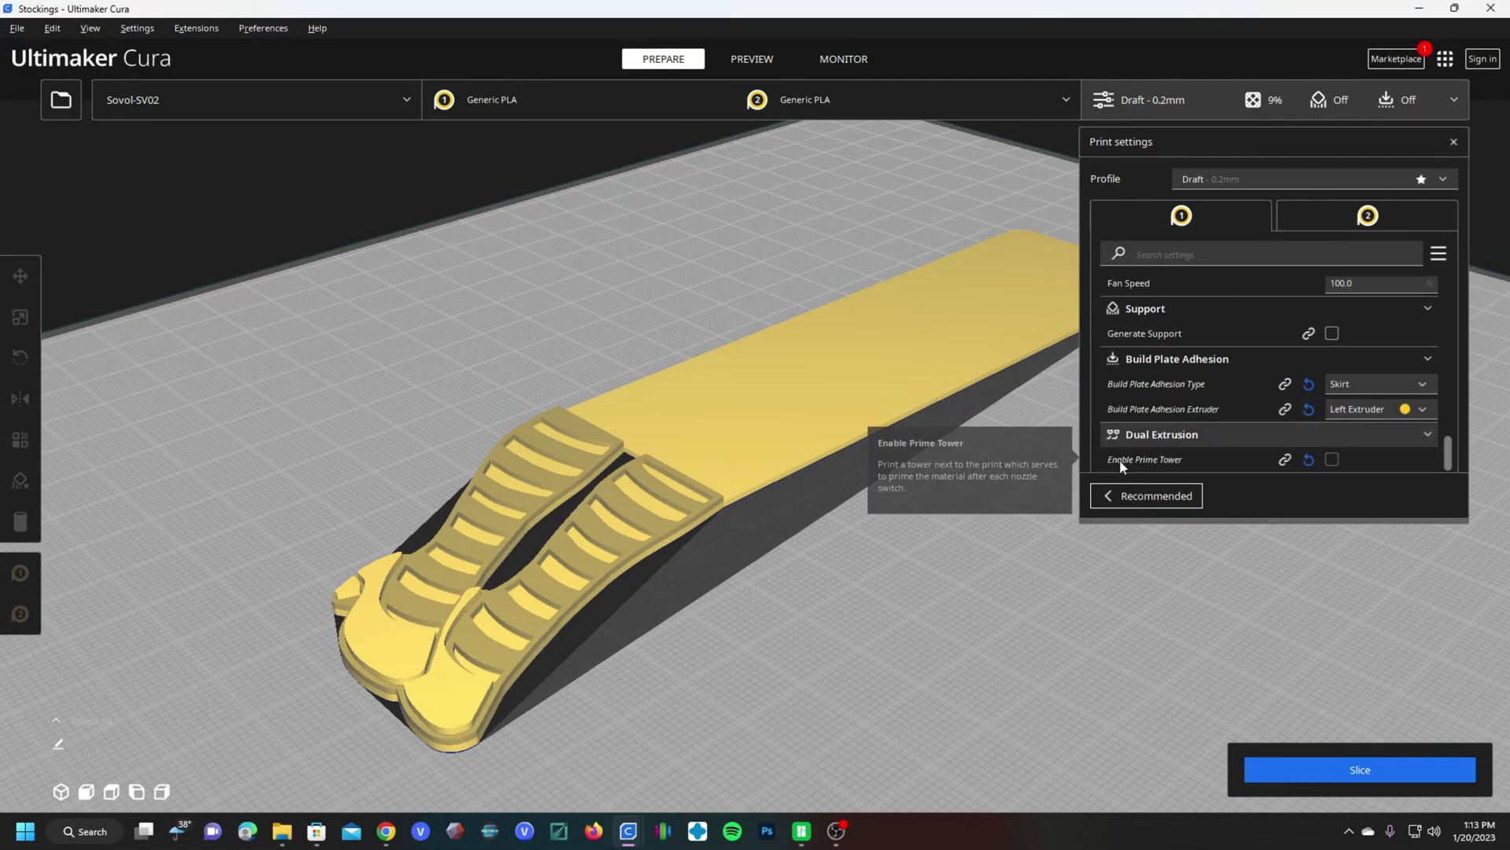
right_click_drag(786, 566, 668, 619)
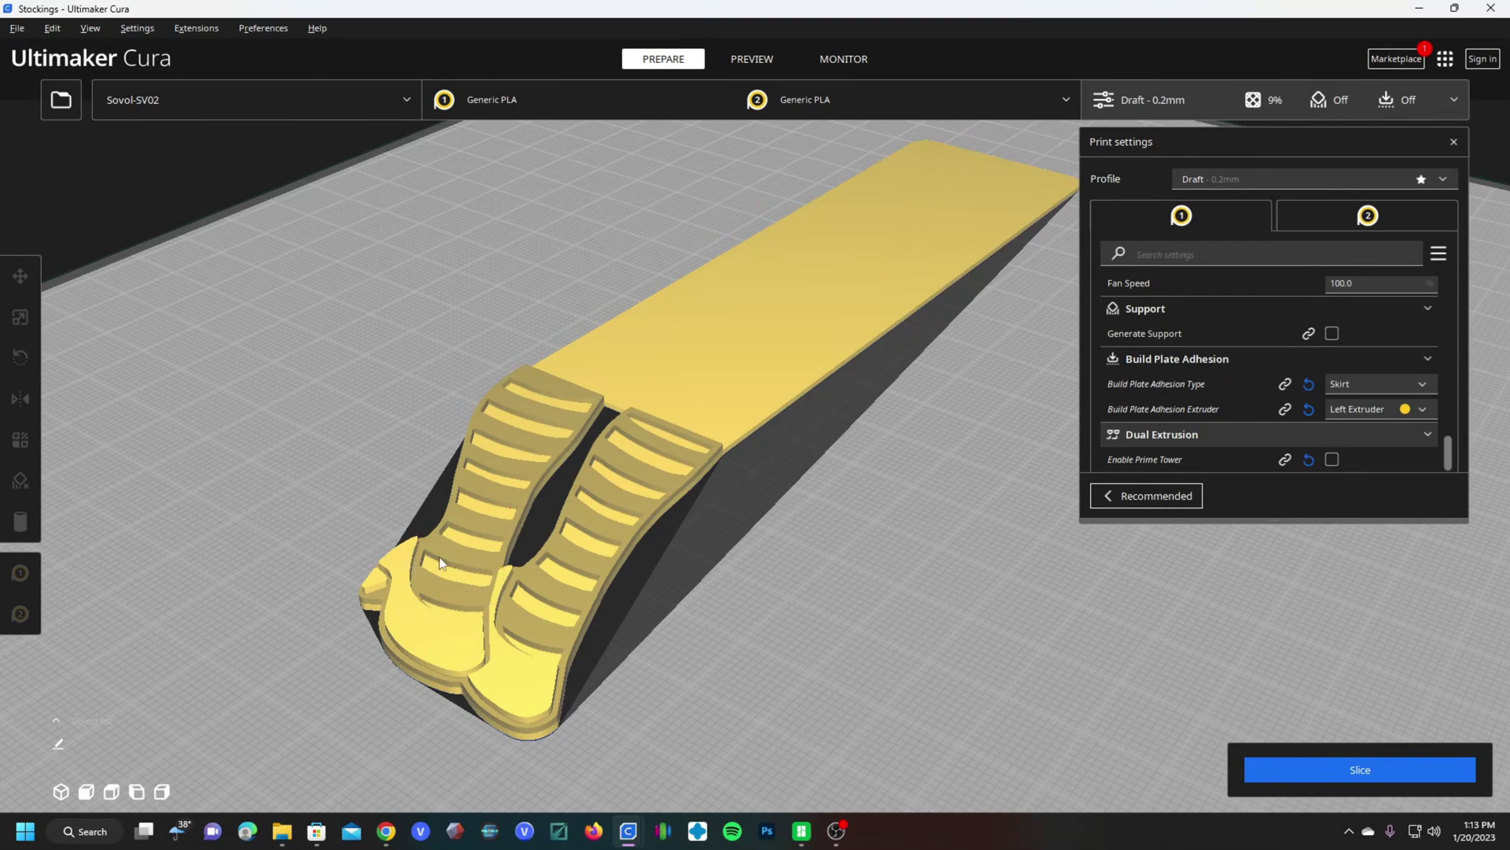
left_click(1360, 768)
Preview the sliced layers, moving the slider up to layer 6 and down to layer 14.
left_click(751, 59)
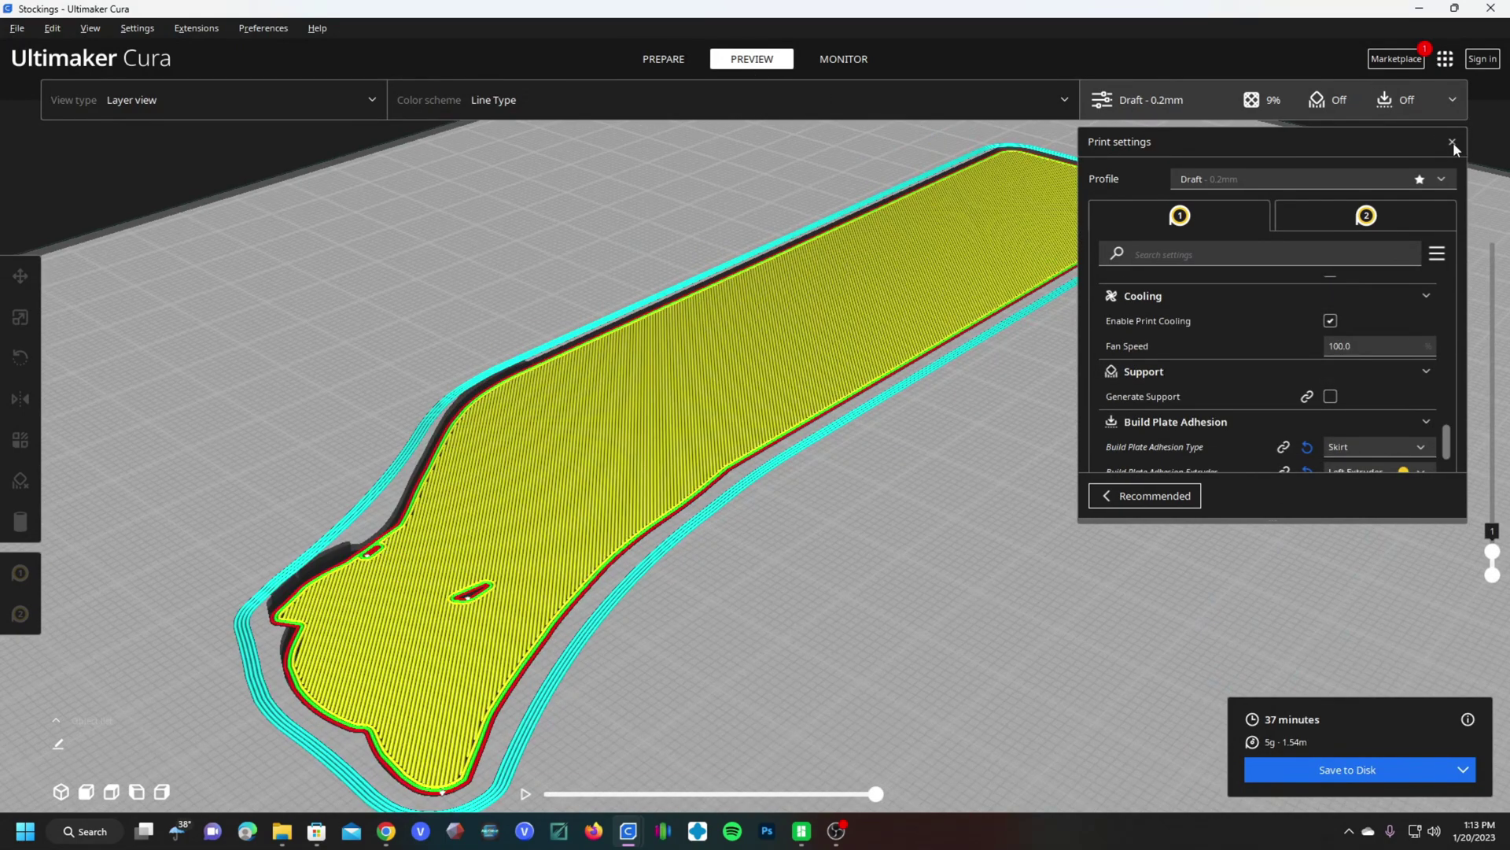
left_click(1452, 143)
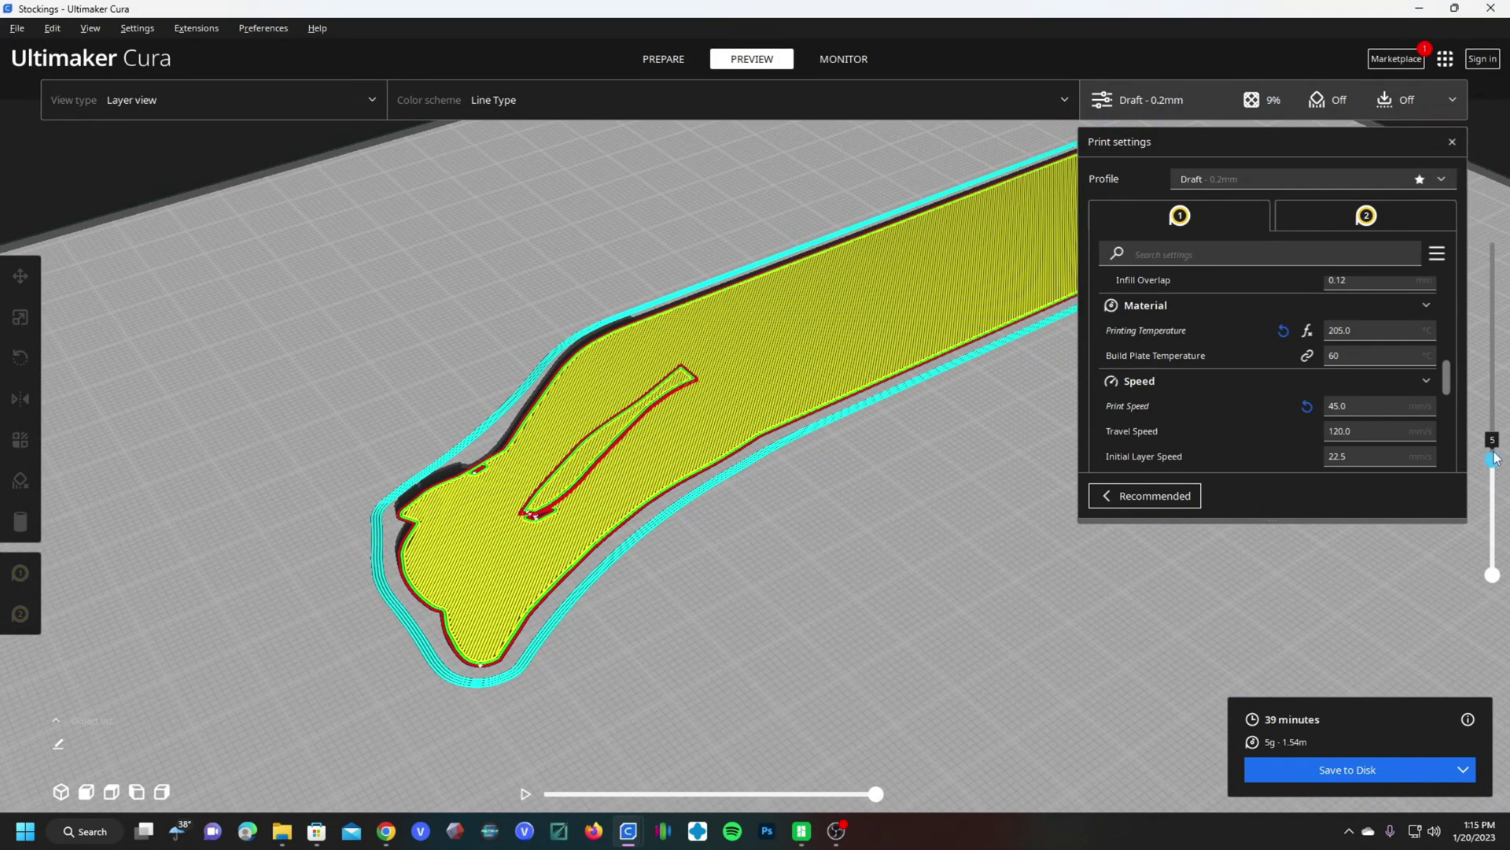
left_click_drag(1494, 459, 1498, 232)
right_click_drag(979, 398, 991, 338)
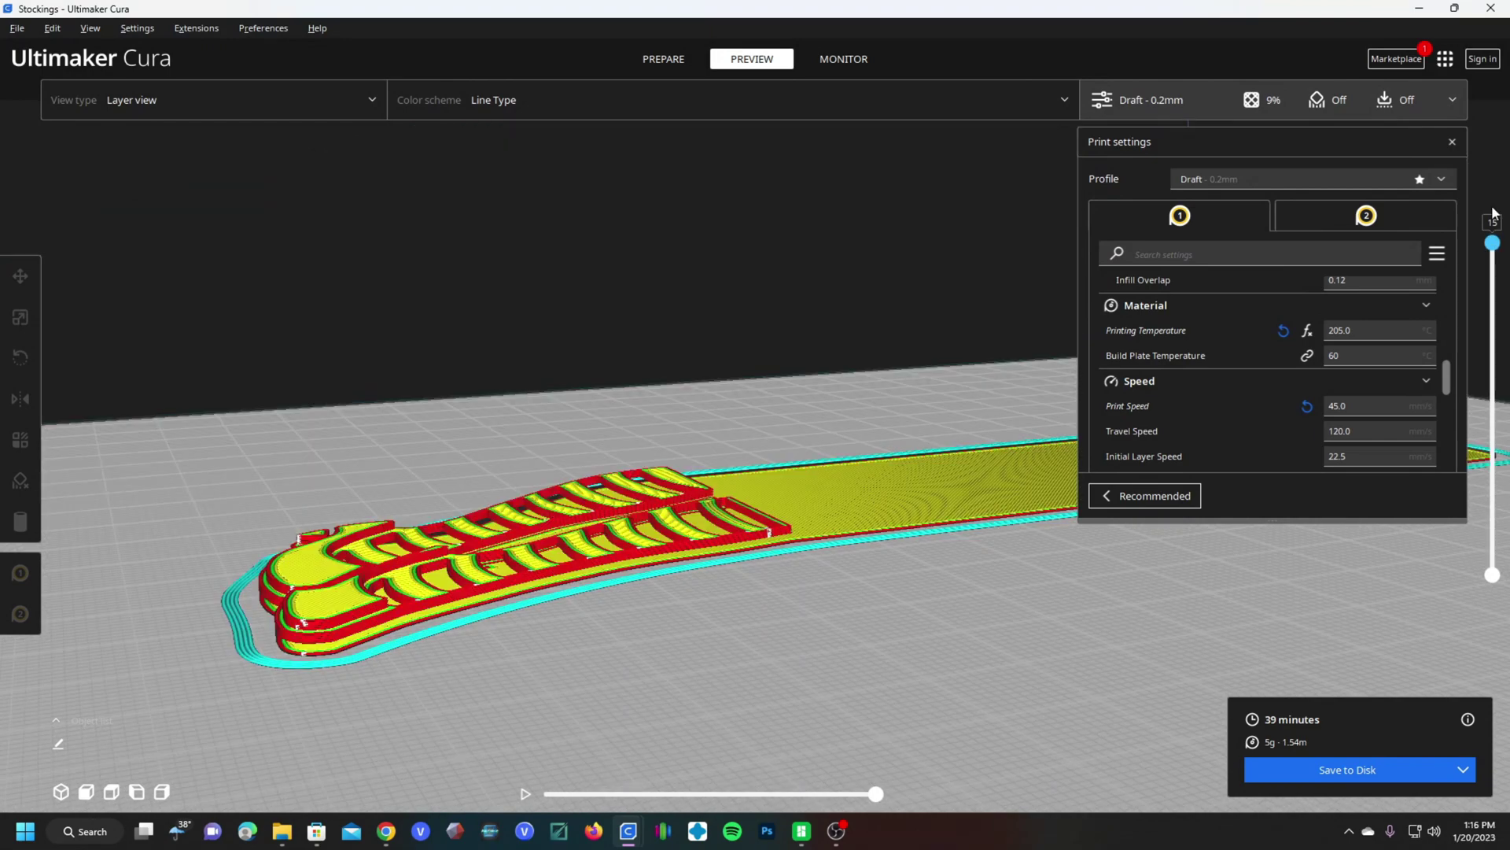
left_click_drag(1494, 258, 1491, 392)
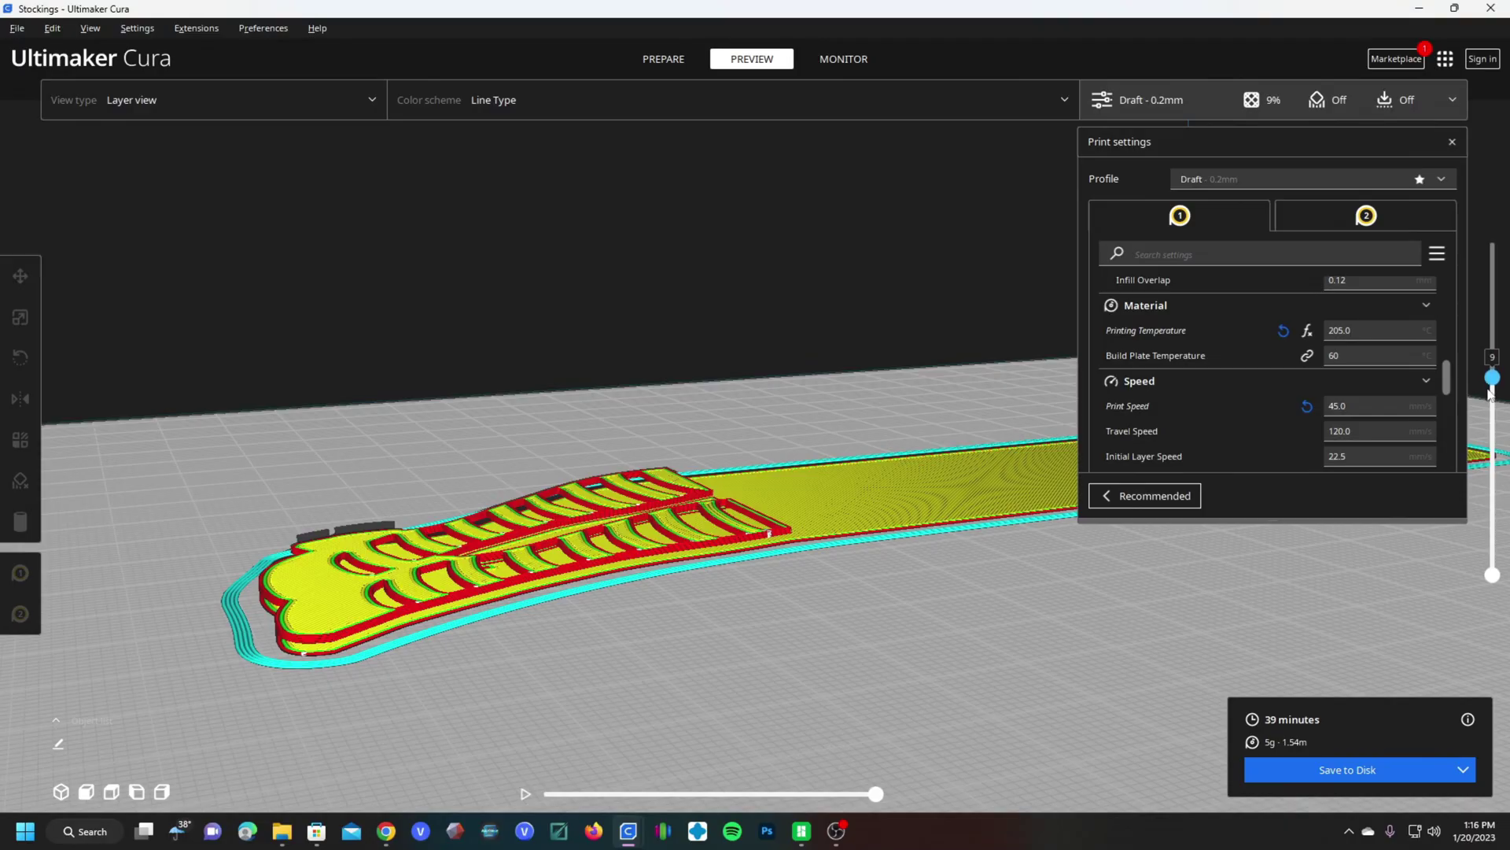